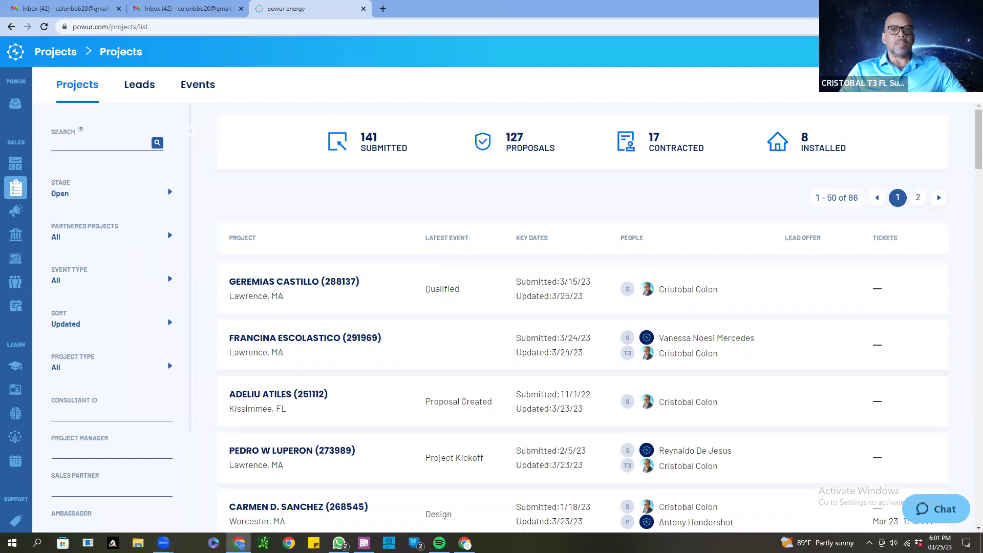
Close the Powur projects page, switch to the other Chrome window, and close its two Sales Platform pages and the Sunrun Community page
{"action": "key", "text": "ctrl+w"}
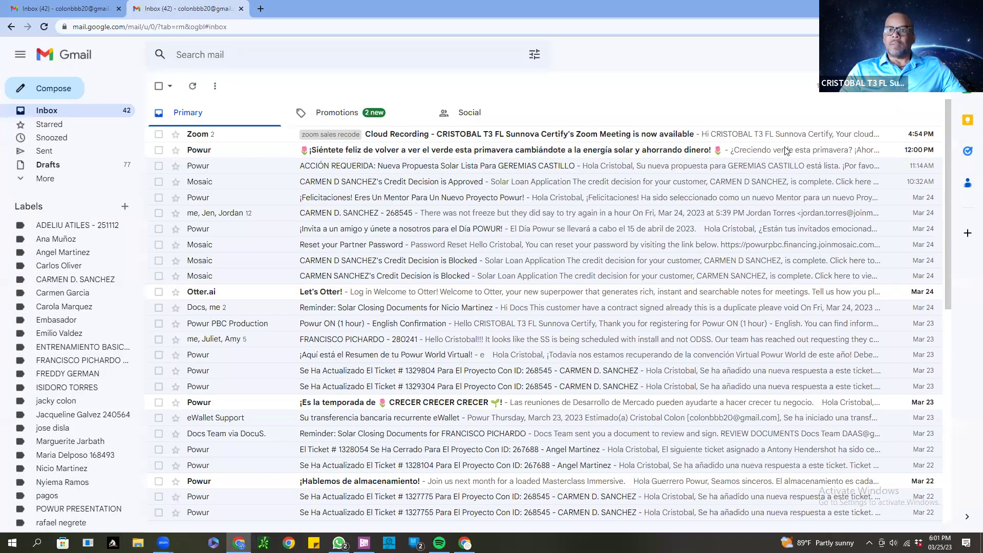
{"action": "left_click", "coordinate": [464, 543]}
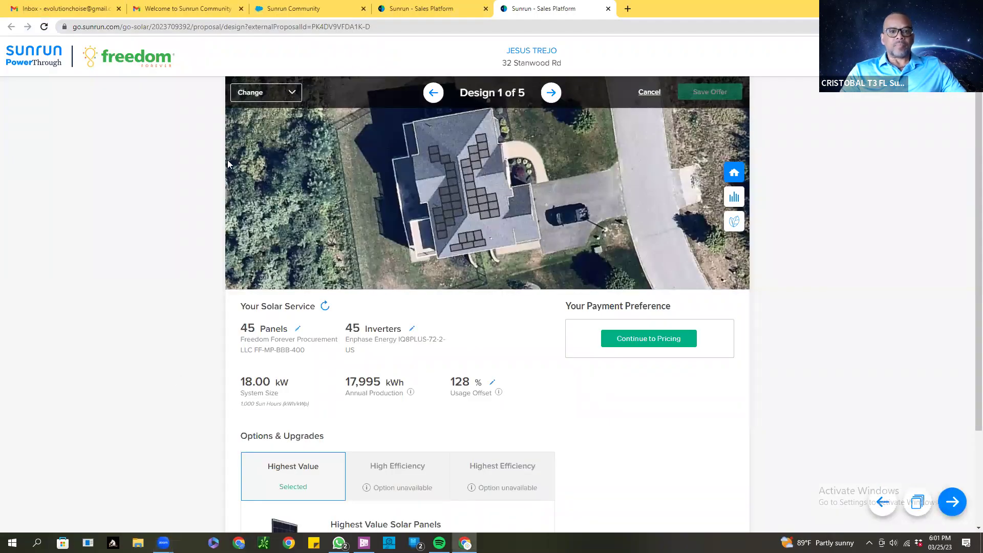
{"action": "left_click", "coordinate": [609, 9]}
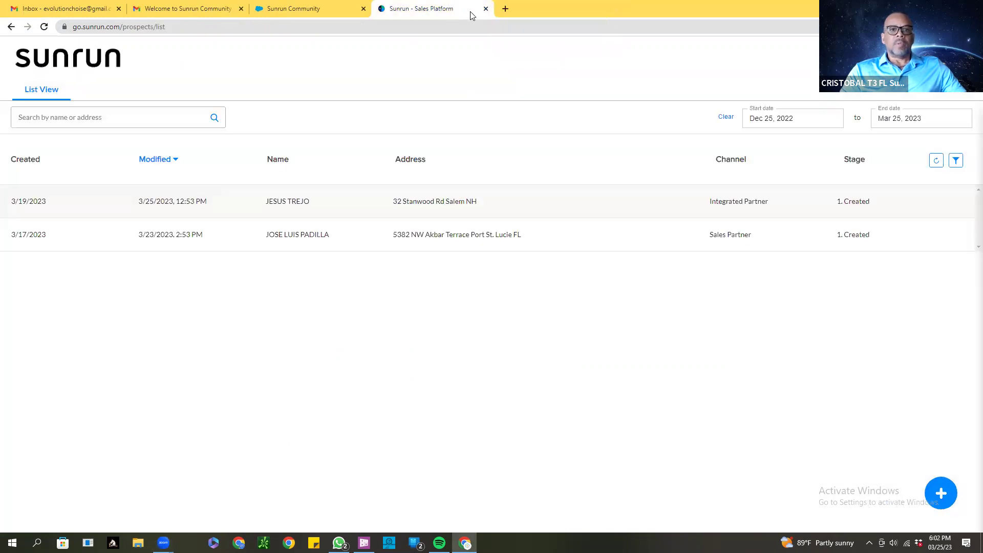
{"action": "left_click", "coordinate": [486, 8]}
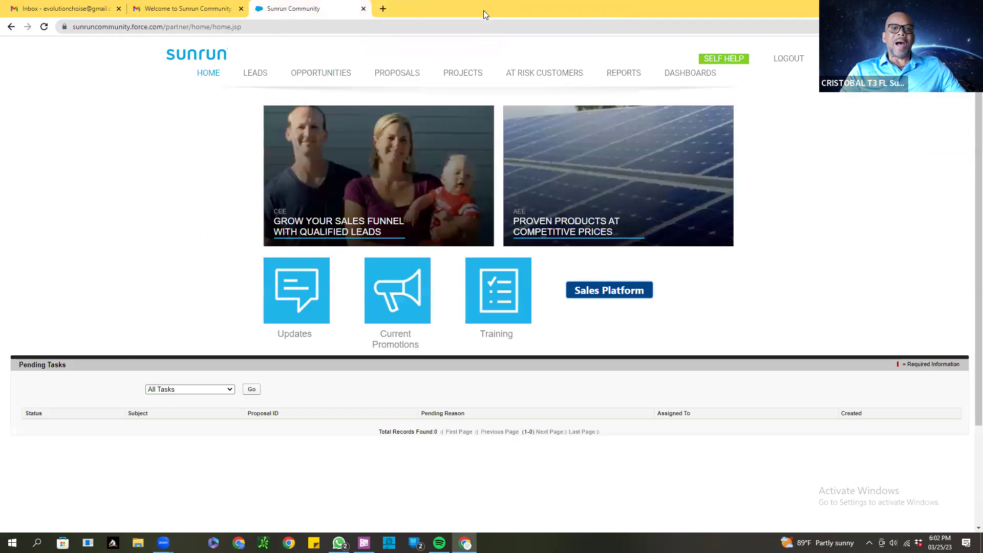
{"action": "left_click", "coordinate": [364, 9]}
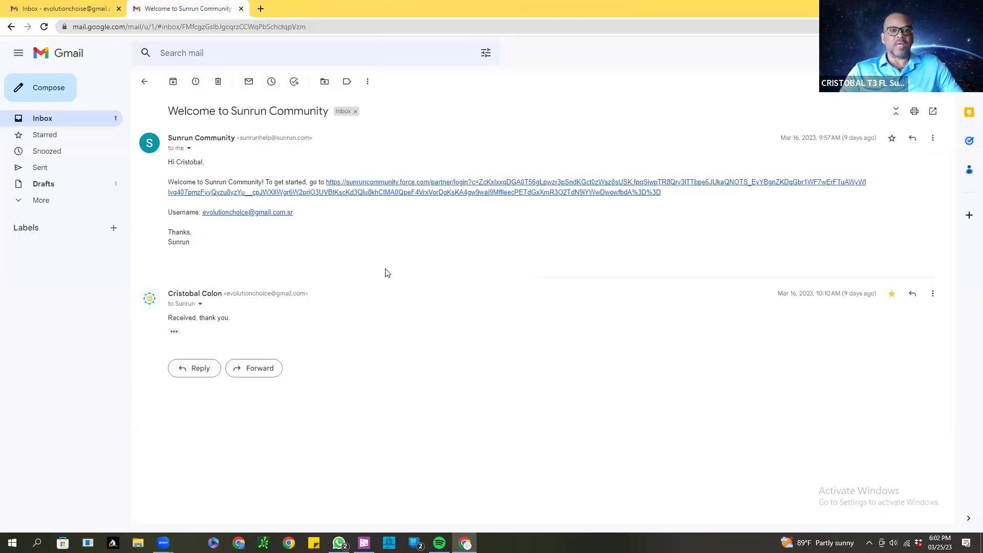
Open the Sunrun Community site in a new browser tab and log in
{"action": "left_click", "coordinate": [262, 10]}
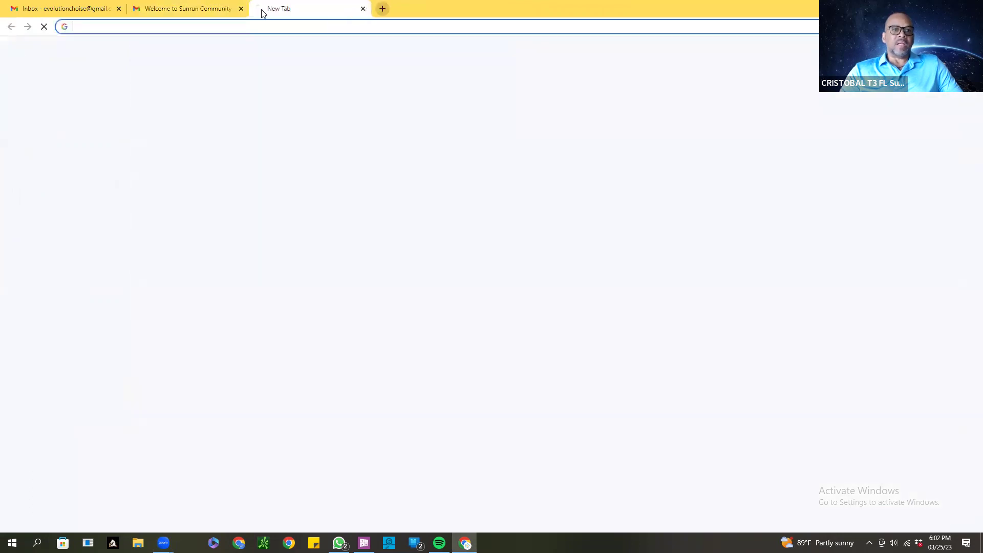
{"action": "left_click", "coordinate": [547, 247]}
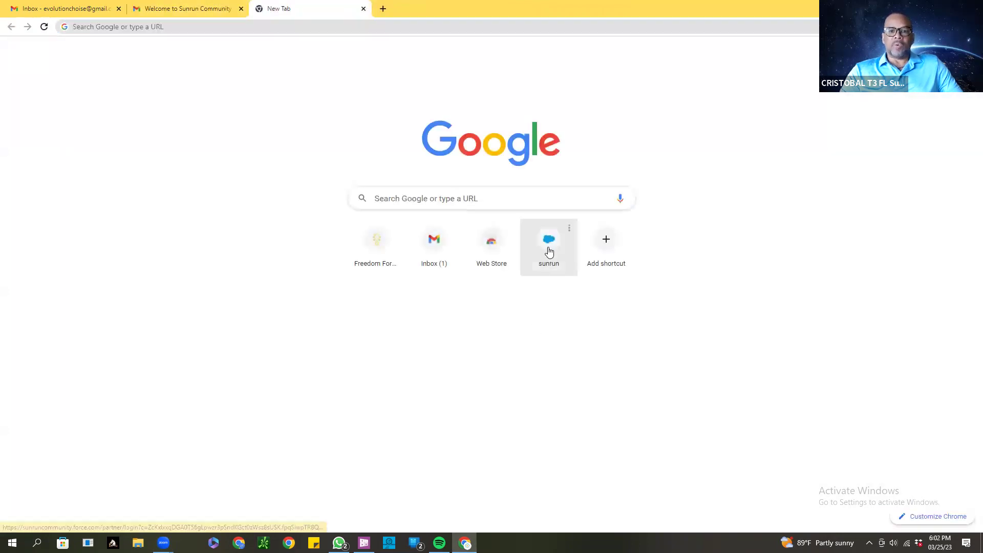
{"action": "left_click", "coordinate": [484, 313]}
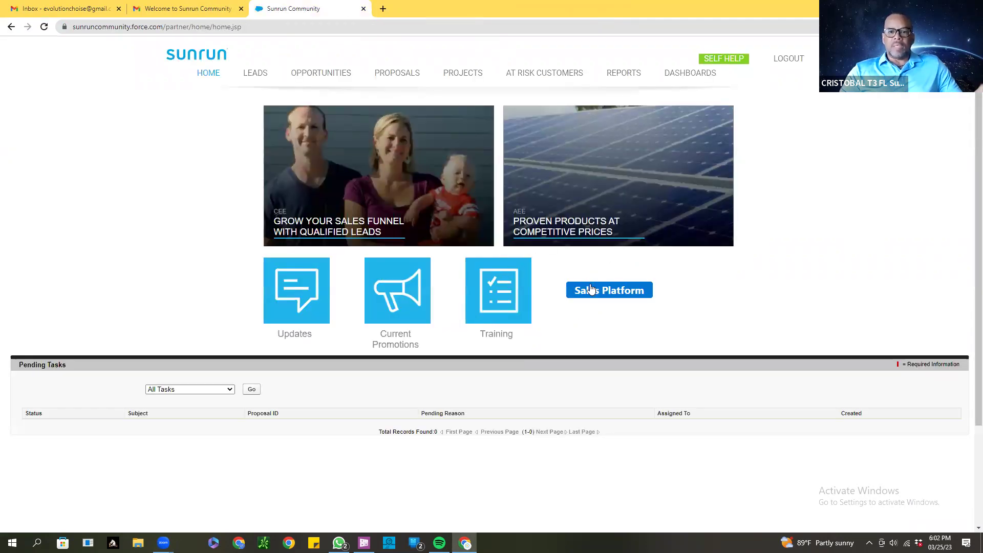
Launch the Sales Platform and view the online proposal of the Integrated Partner prospect
{"action": "left_click", "coordinate": [594, 289]}
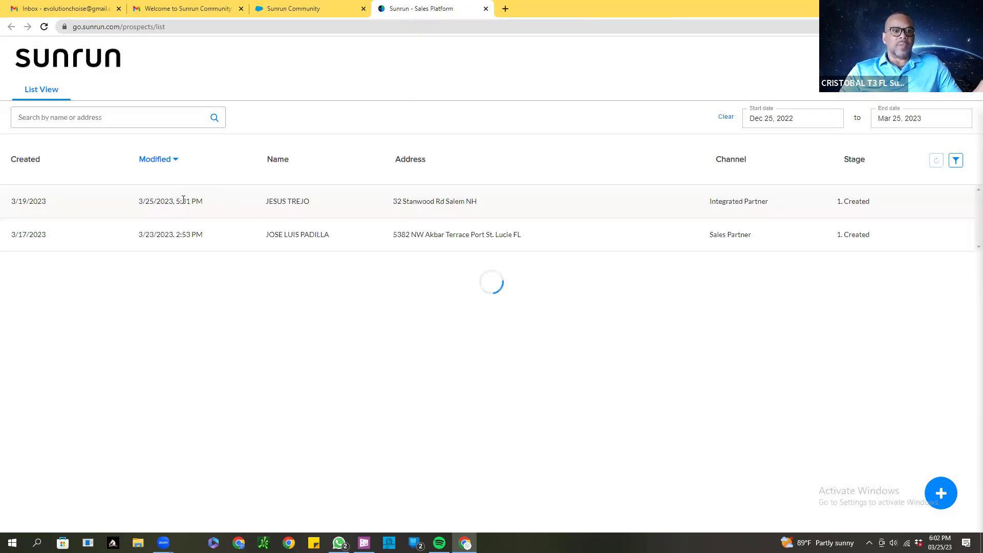
{"action": "left_click", "coordinate": [179, 204]}
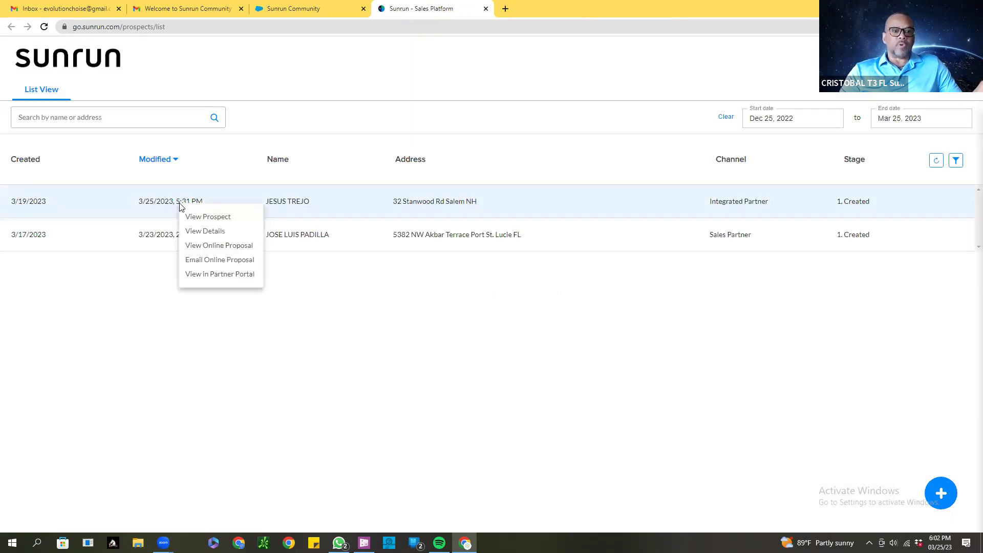
{"action": "left_click", "coordinate": [204, 247]}
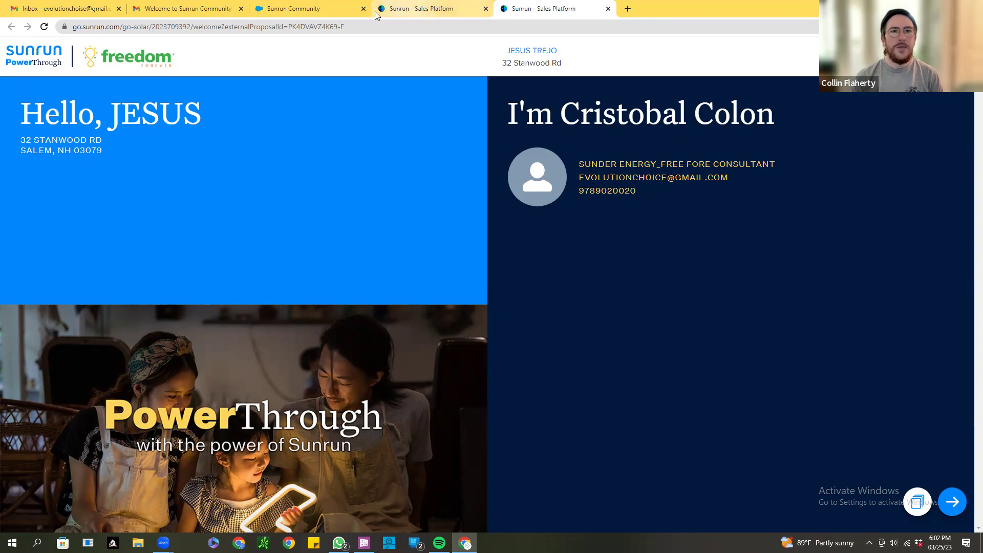
Return to Sunrun Community and open the customer's record among the opportunities created in the last 7 days
{"action": "left_click", "coordinate": [286, 17]}
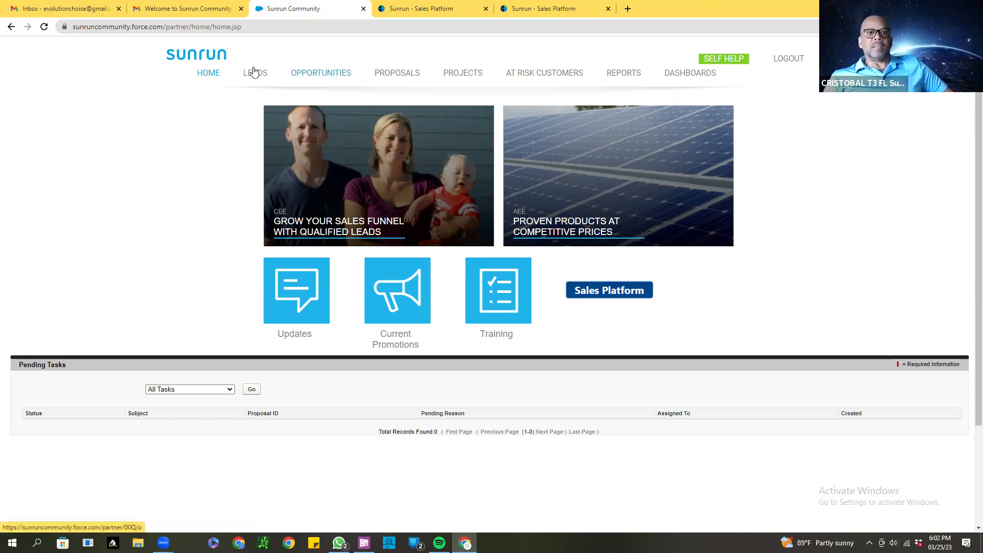
{"action": "left_click", "coordinate": [322, 77]}
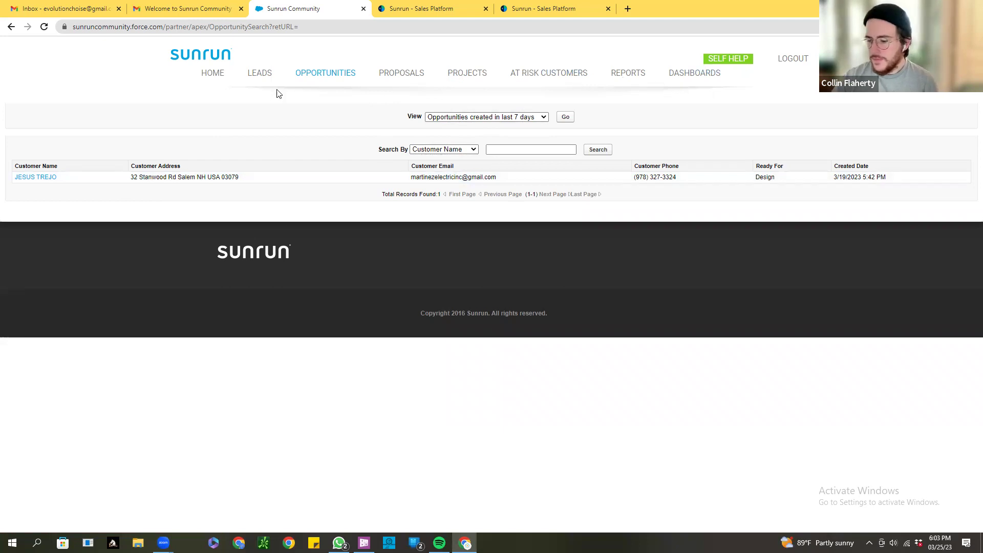
{"action": "left_click", "coordinate": [29, 181]}
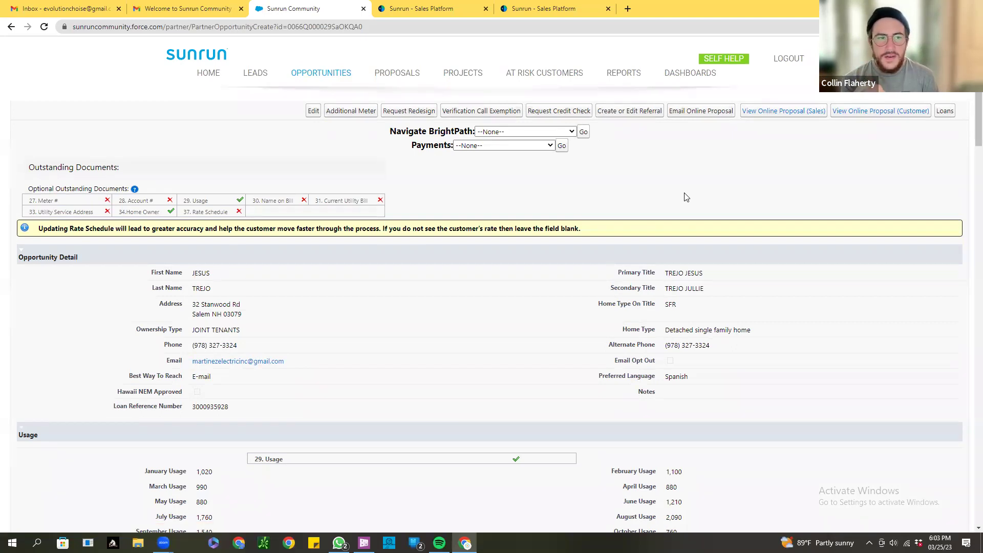
Examine the opportunity's proposals, contact roles and customer credit sections
{"action": "scroll", "coordinate": [460, 375], "scroll_direction": "down", "scroll_amount": 15}
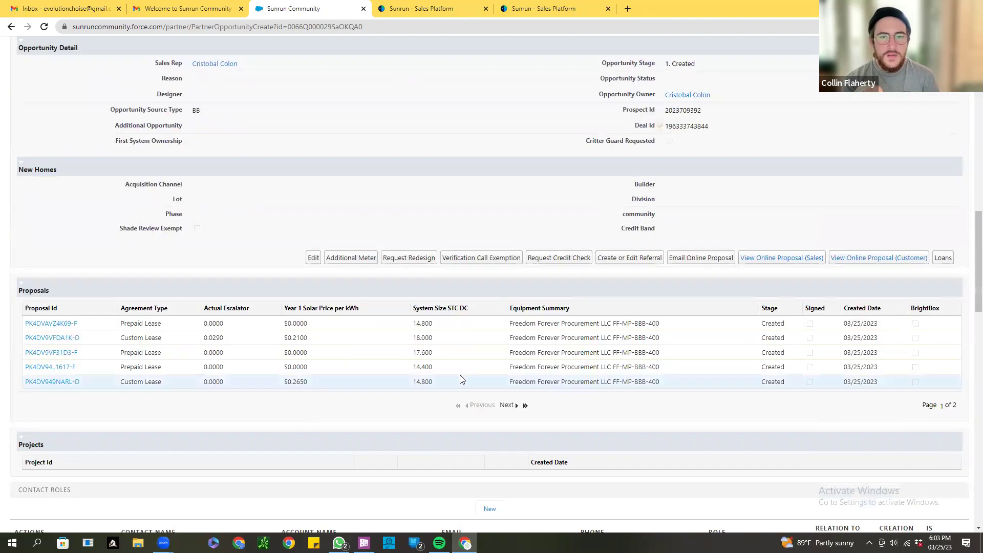
{"action": "scroll", "coordinate": [460, 379], "scroll_direction": "down", "scroll_amount": 5}
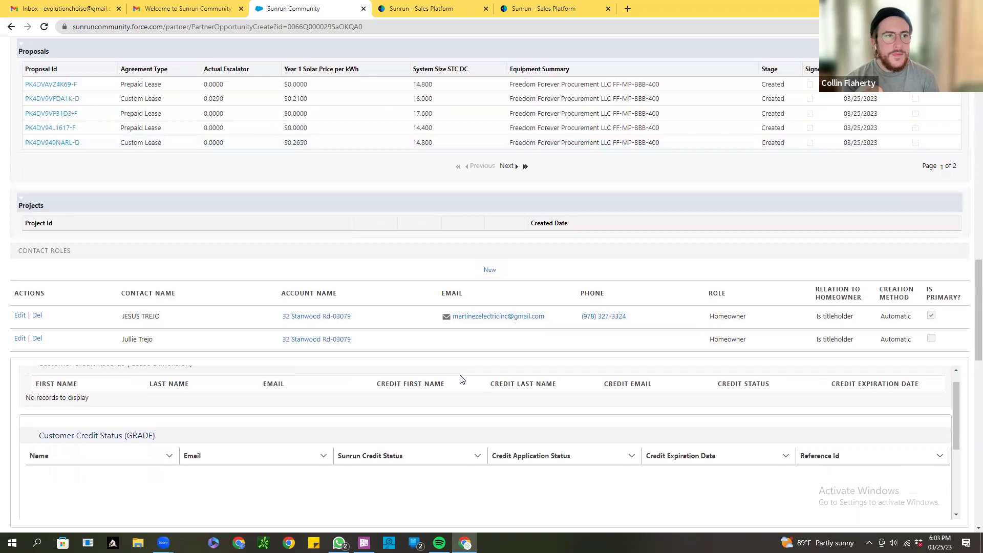
{"action": "scroll", "coordinate": [460, 379], "scroll_direction": "up", "scroll_amount": 1}
{"action": "scroll", "coordinate": [460, 379], "scroll_direction": "up", "scroll_amount": 1}
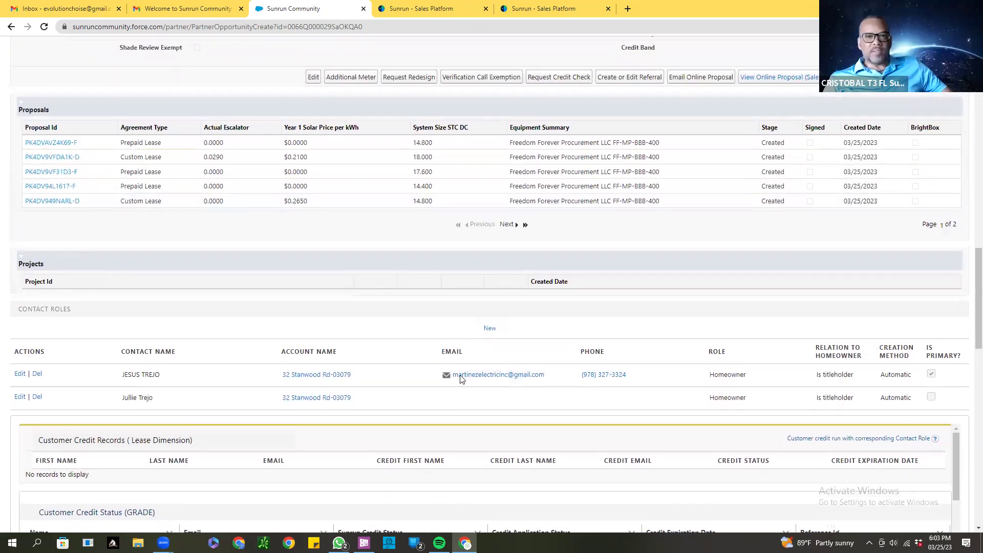
{"action": "scroll", "coordinate": [460, 378], "scroll_direction": "up", "scroll_amount": 1}
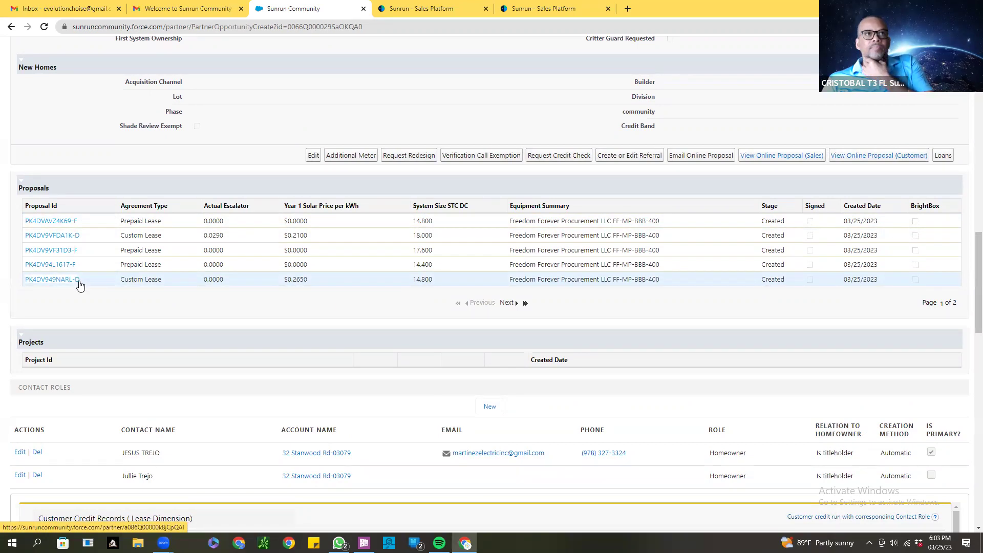
{"action": "scroll", "coordinate": [425, 120], "scroll_direction": "up", "scroll_amount": 5}
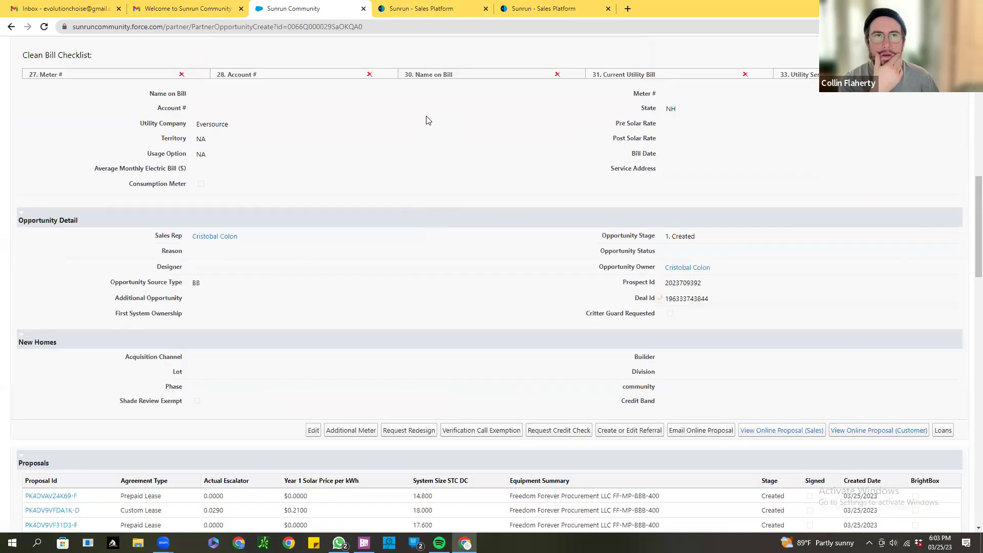
{"action": "scroll", "coordinate": [428, 119], "scroll_direction": "up", "scroll_amount": 11}
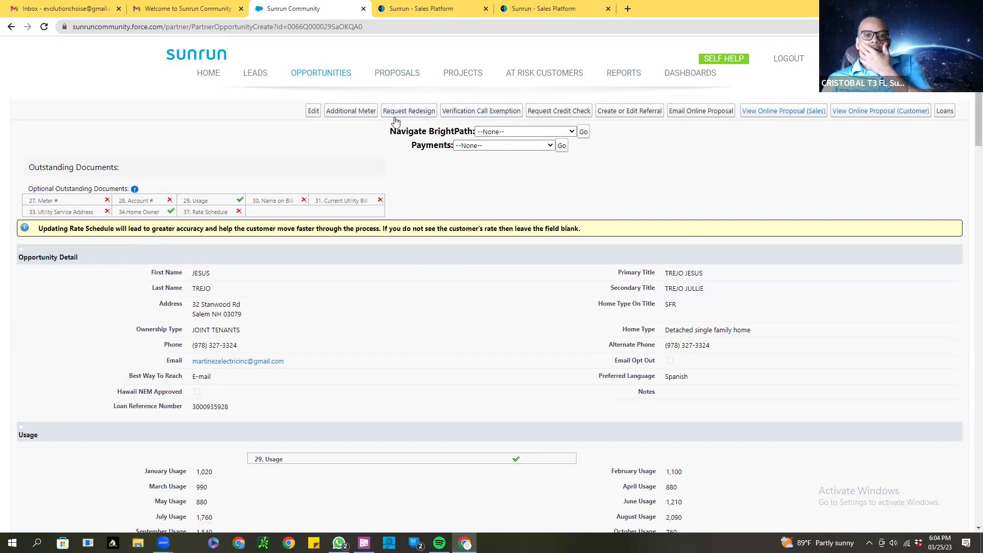
Launch a New Project in BrightPath from the opportunity
{"action": "left_click", "coordinate": [572, 132]}
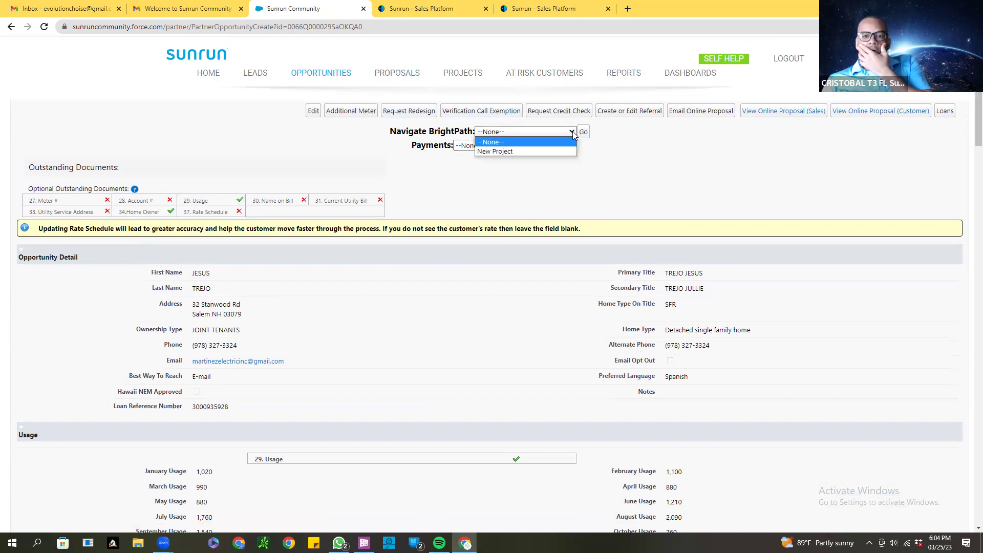
{"action": "left_click", "coordinate": [548, 150]}
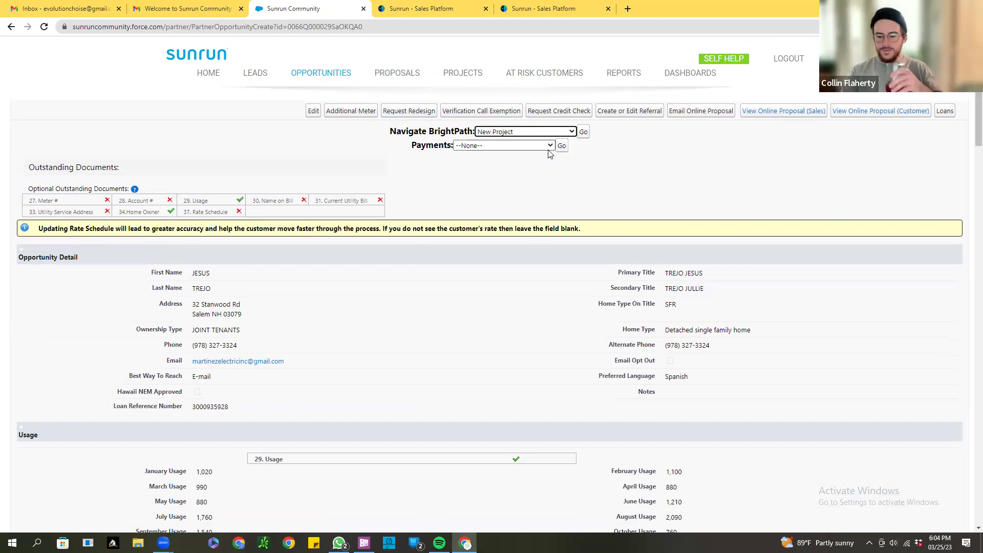
{"action": "left_click", "coordinate": [584, 133]}
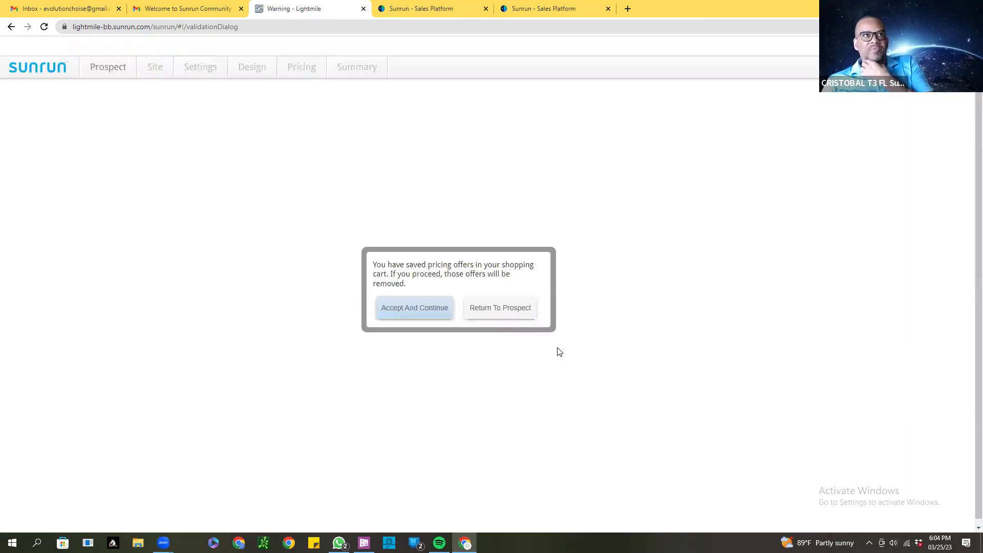
Open the offer in the customer's Sales Platform proposal and highlight its inverter manufacturer and model
{"action": "left_click", "coordinate": [560, 17]}
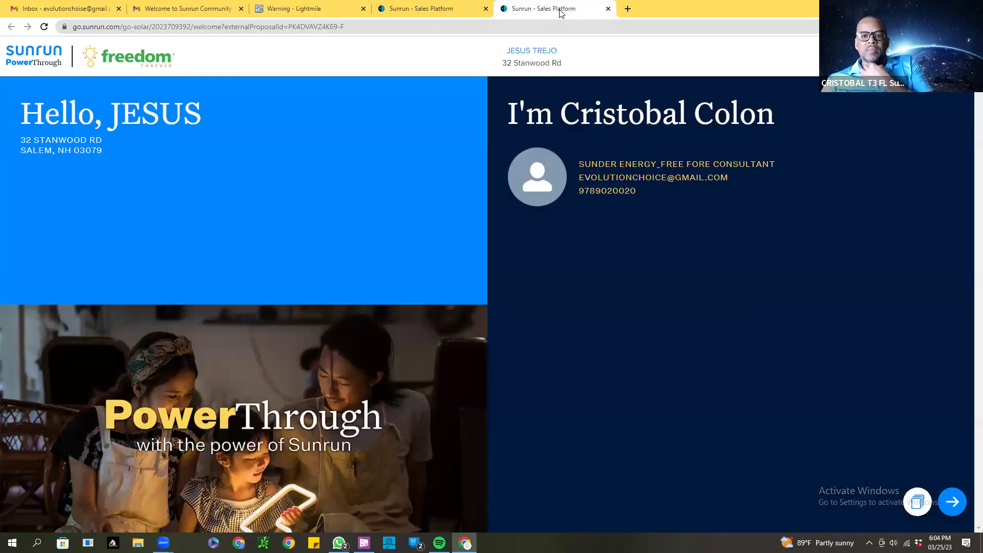
{"action": "left_click", "coordinate": [455, 16]}
{"action": "left_click", "coordinate": [539, 11]}
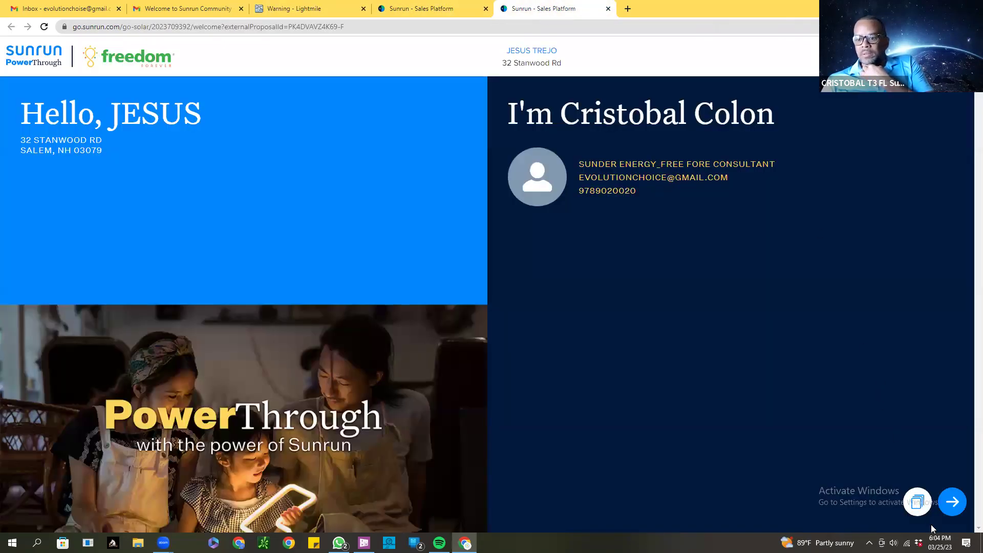
{"action": "left_click", "coordinate": [917, 501]}
{"action": "scroll", "coordinate": [701, 410], "scroll_direction": "down", "scroll_amount": 2}
{"action": "left_click", "coordinate": [690, 381]}
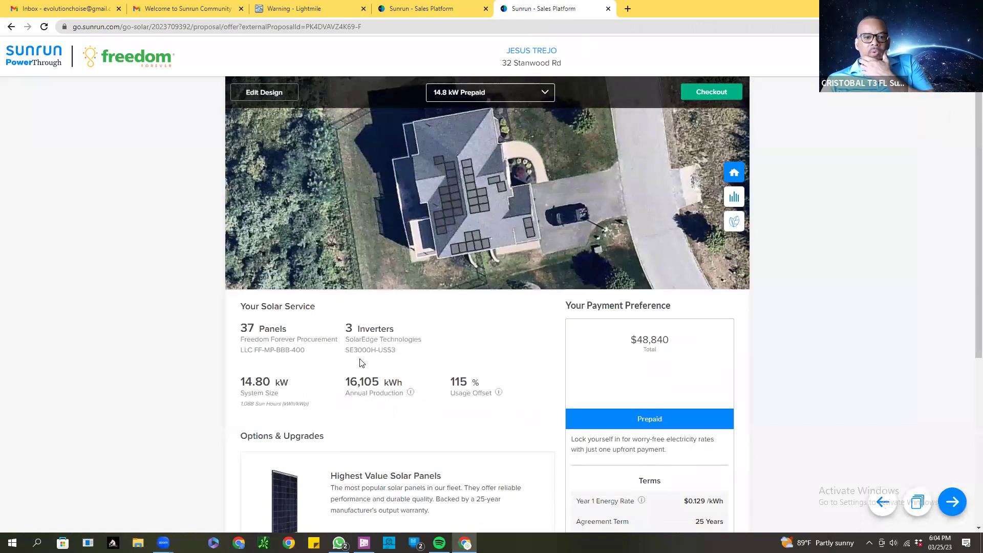
{"action": "left_click_drag", "start_coordinate": [348, 341], "coordinate": [416, 360]}
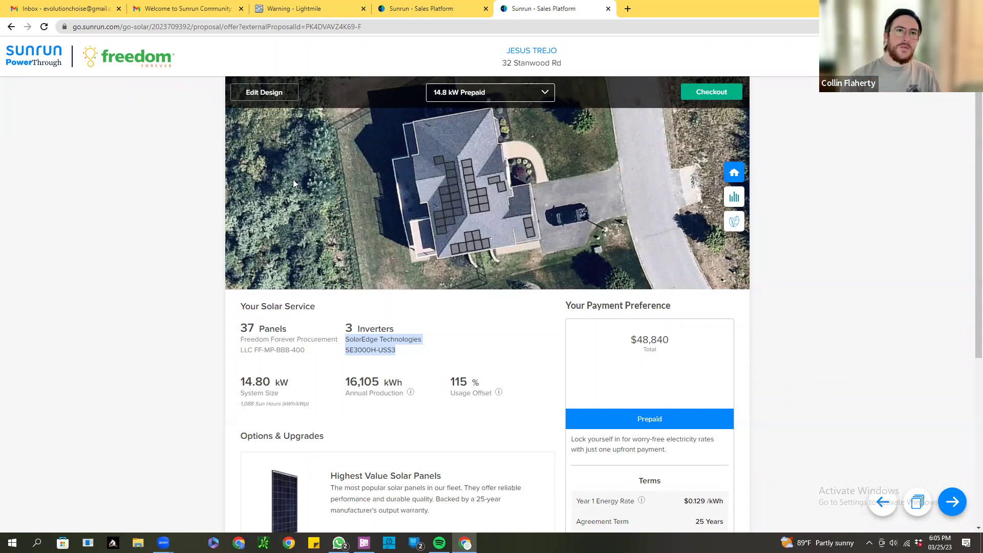
Return to the Lightmile project and accept the removal of the saved pricing offers to continue to the designs
{"action": "left_click", "coordinate": [453, 9]}
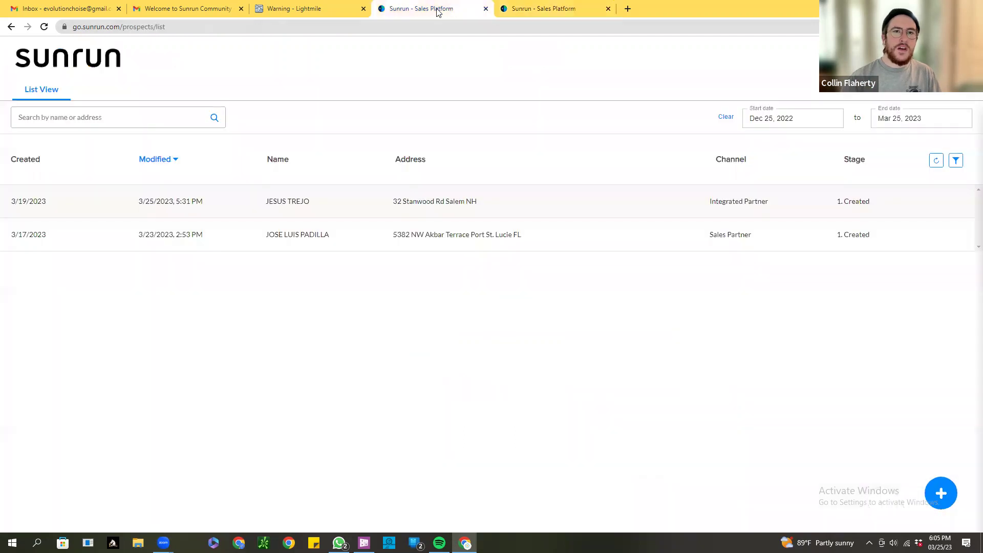
{"action": "left_click", "coordinate": [332, 11]}
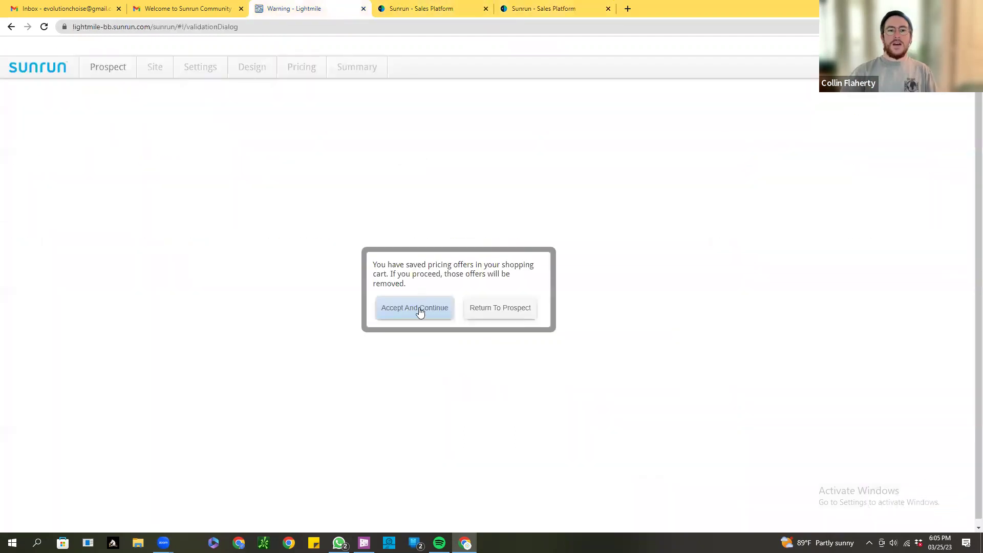
{"action": "left_click", "coordinate": [420, 317]}
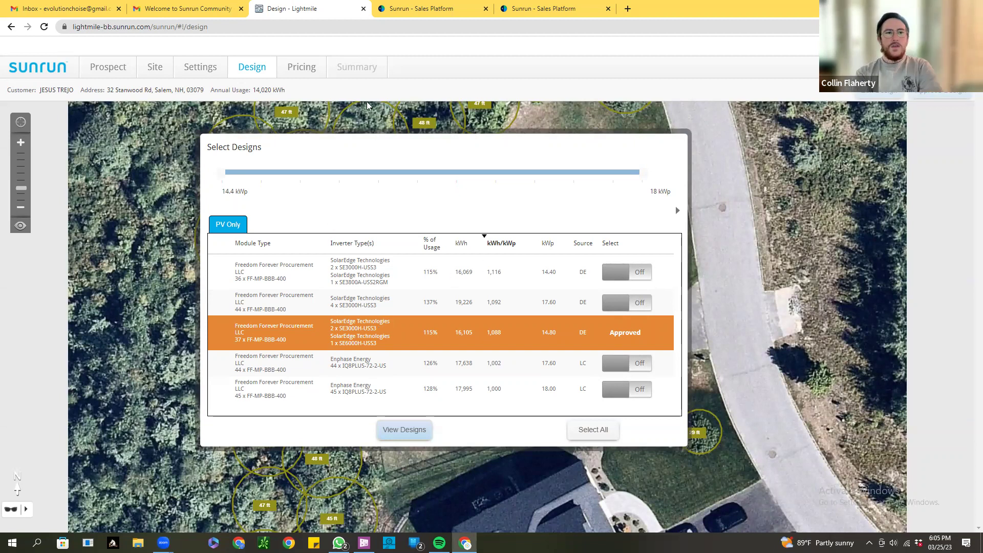
Exclude SolarEdge Technologies from the inverter manufacturers in the project's design settings
{"action": "left_click", "coordinate": [196, 69]}
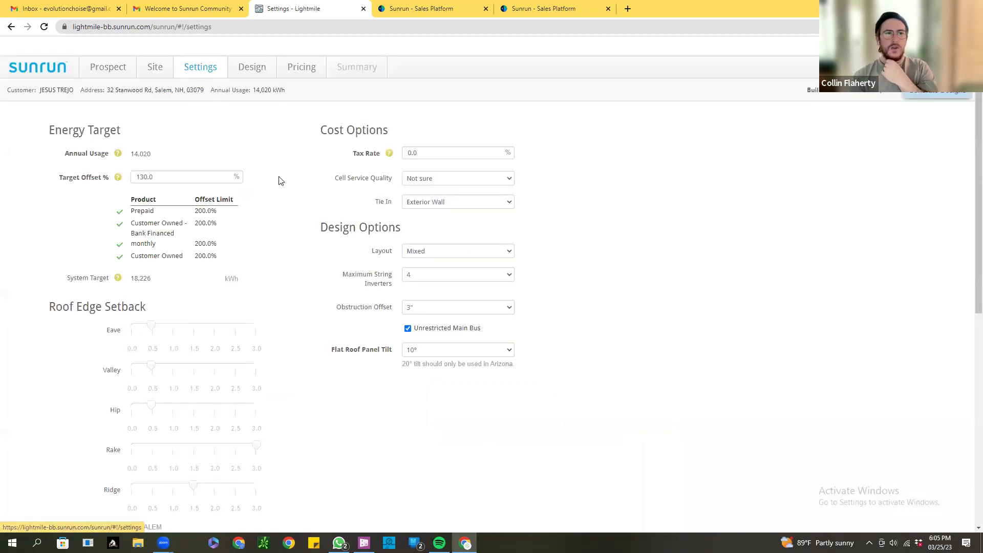
{"action": "scroll", "coordinate": [302, 290], "scroll_direction": "down", "scroll_amount": 8}
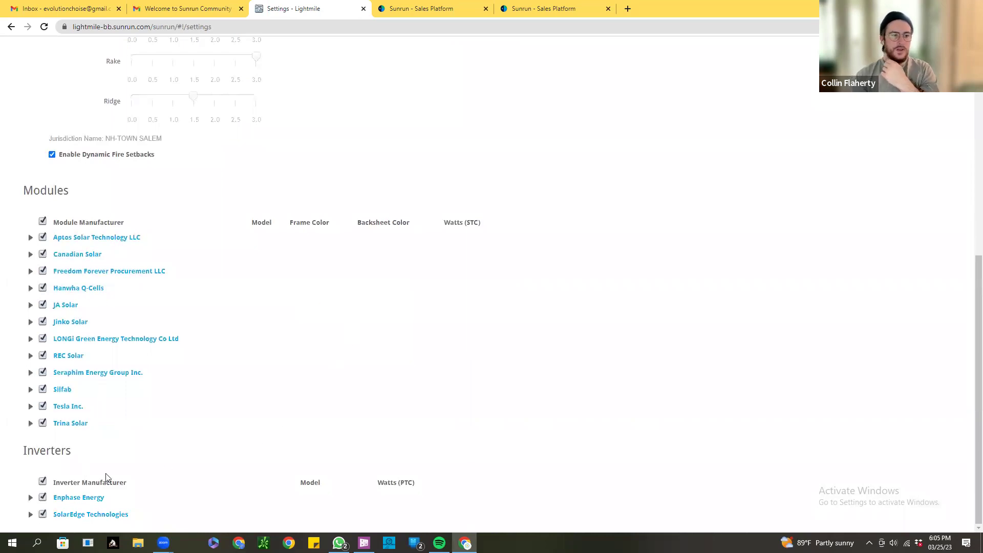
{"action": "left_click", "coordinate": [43, 514]}
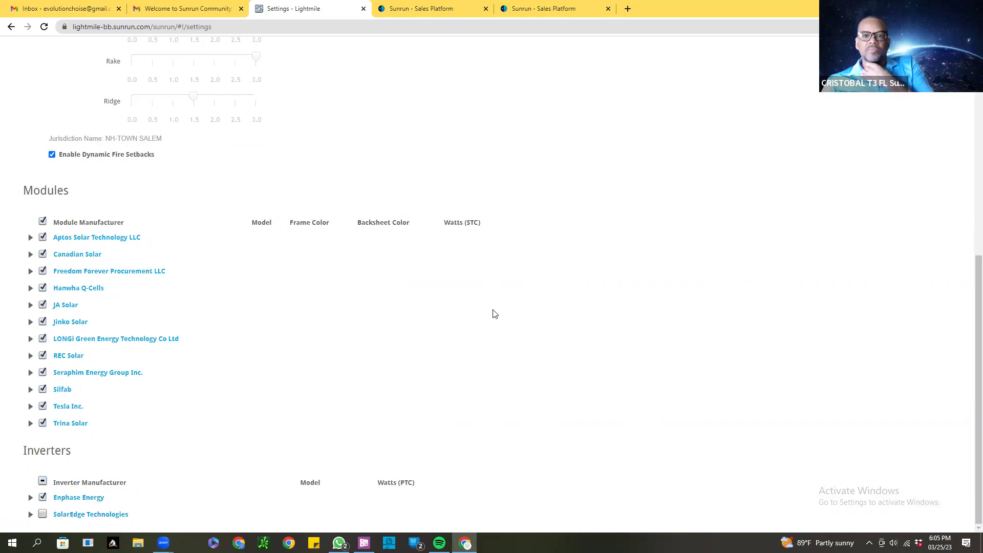
{"action": "scroll", "coordinate": [494, 313], "scroll_direction": "up", "scroll_amount": 3}
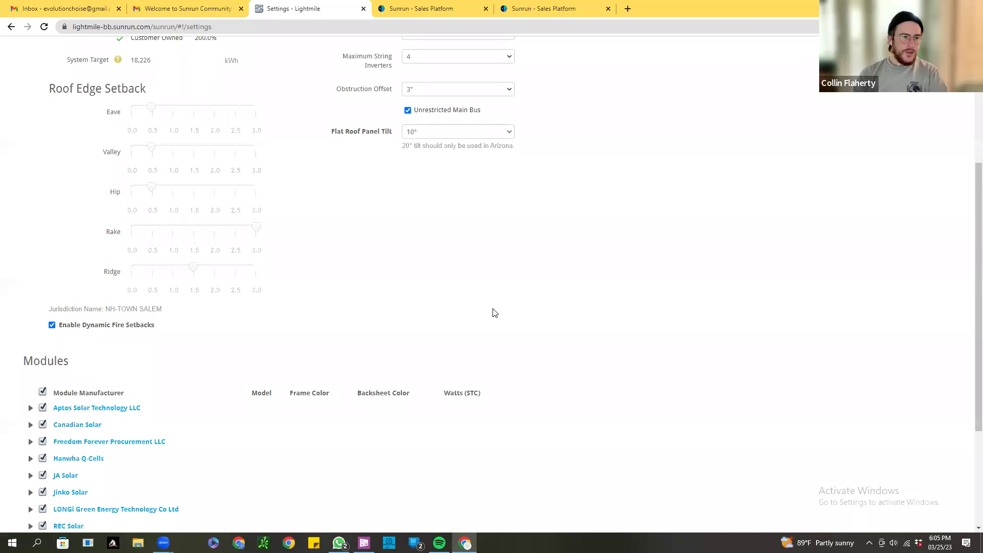
{"action": "scroll", "coordinate": [495, 313], "scroll_direction": "down", "scroll_amount": 3}
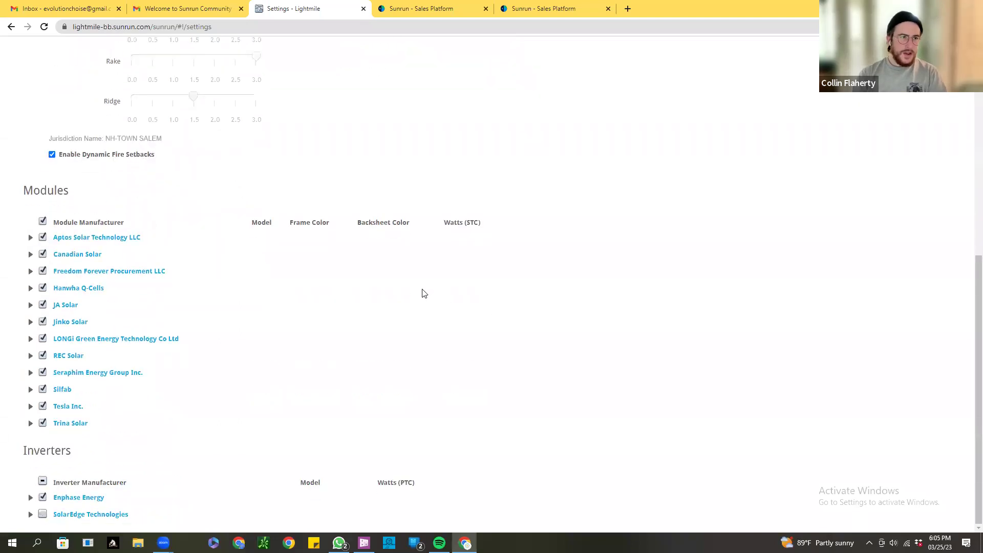
Exclude all module manufacturers in the design settings except Freedom Forever Procurement LLC
{"action": "scroll", "coordinate": [377, 222], "scroll_direction": "up", "scroll_amount": 1}
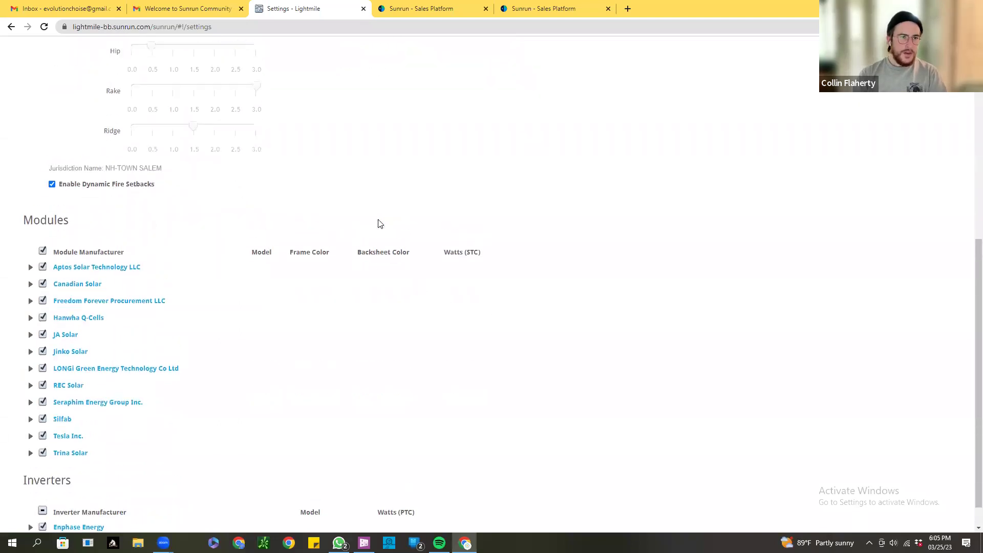
{"action": "scroll", "coordinate": [406, 210], "scroll_direction": "up", "scroll_amount": 6}
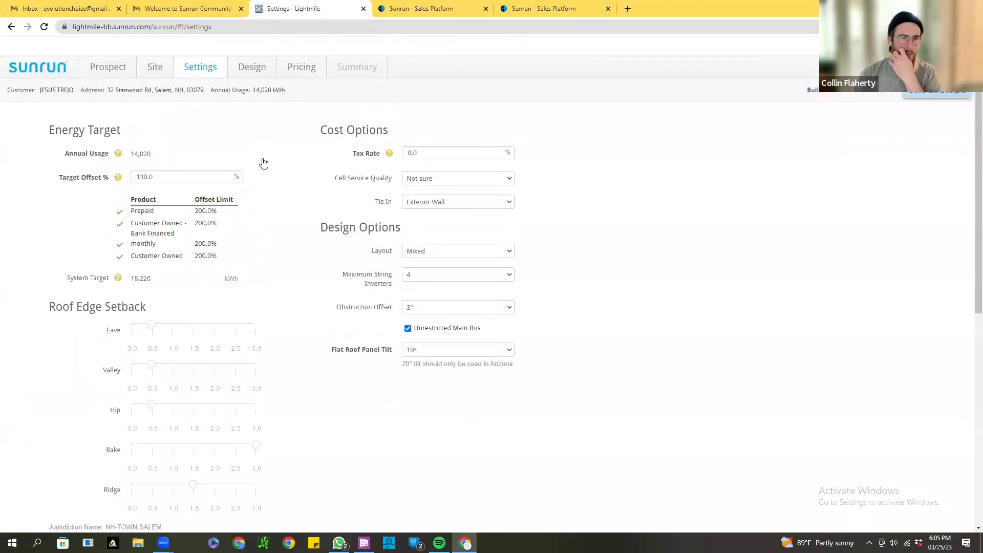
{"action": "scroll", "coordinate": [303, 233], "scroll_direction": "down", "scroll_amount": 7}
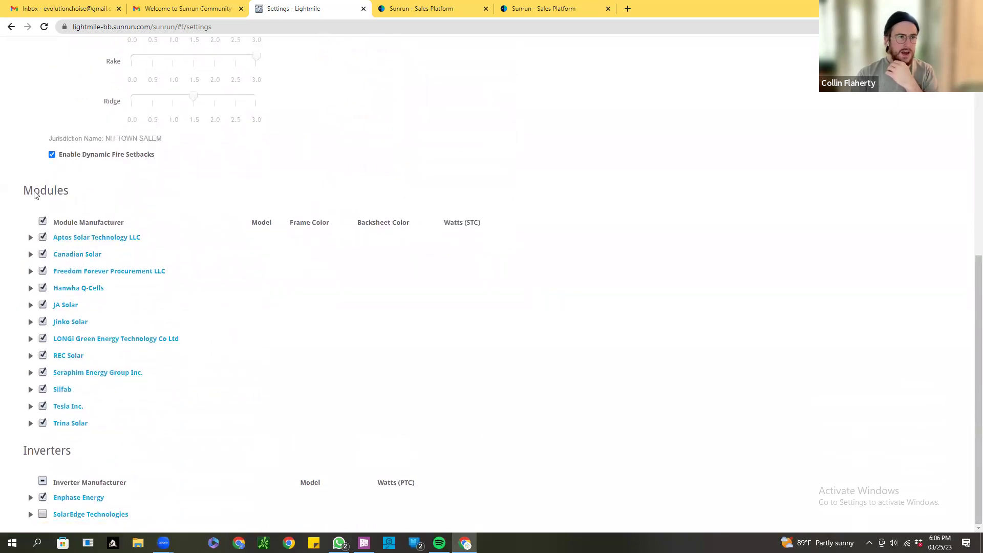
{"action": "left_click", "coordinate": [43, 223]}
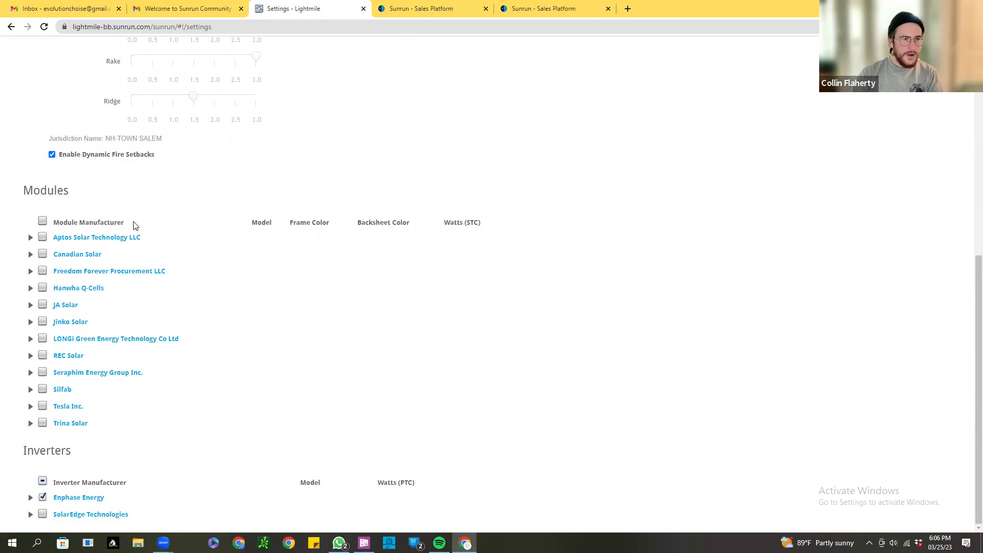
{"action": "left_click", "coordinate": [44, 274]}
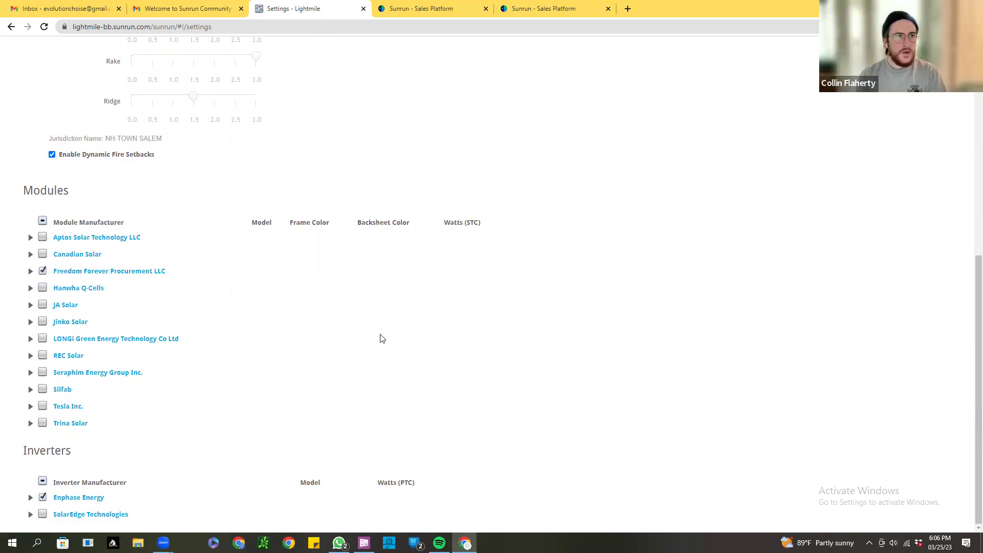
Set the target offset to 115% and generate the designs
{"action": "scroll", "coordinate": [381, 338], "scroll_direction": "up", "scroll_amount": 8}
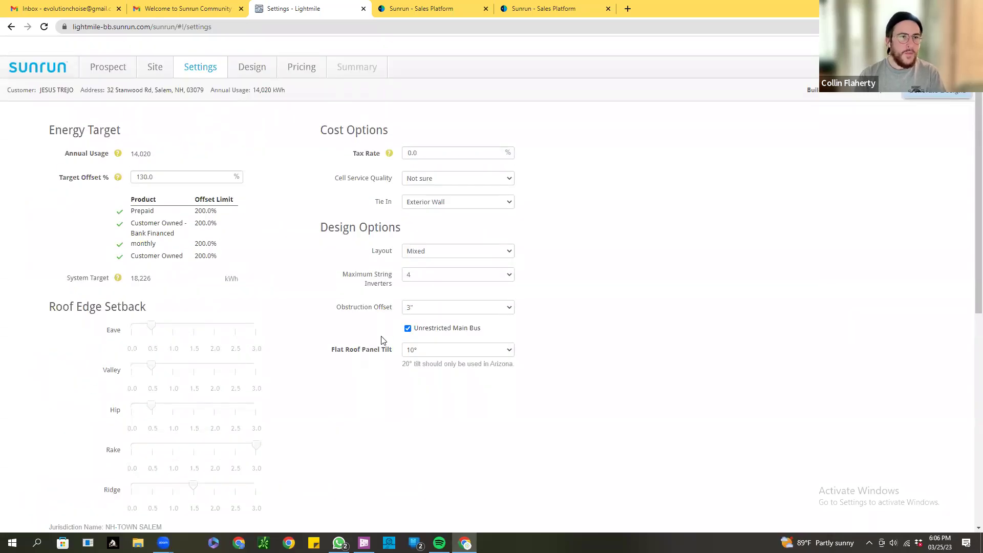
{"action": "left_click_drag", "start_coordinate": [159, 177], "coordinate": [107, 179]}
{"action": "type", "text": "115"}
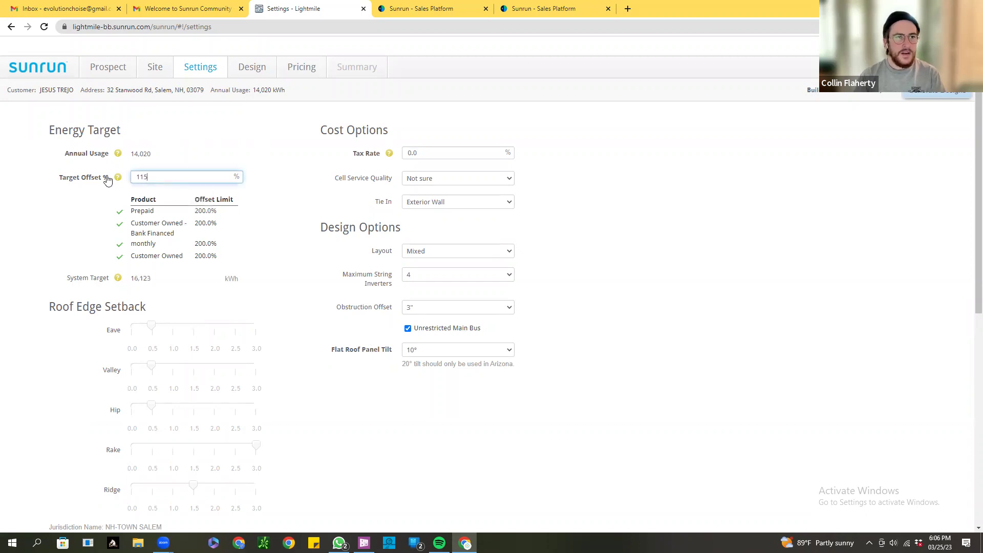
{"action": "left_click", "coordinate": [265, 155]}
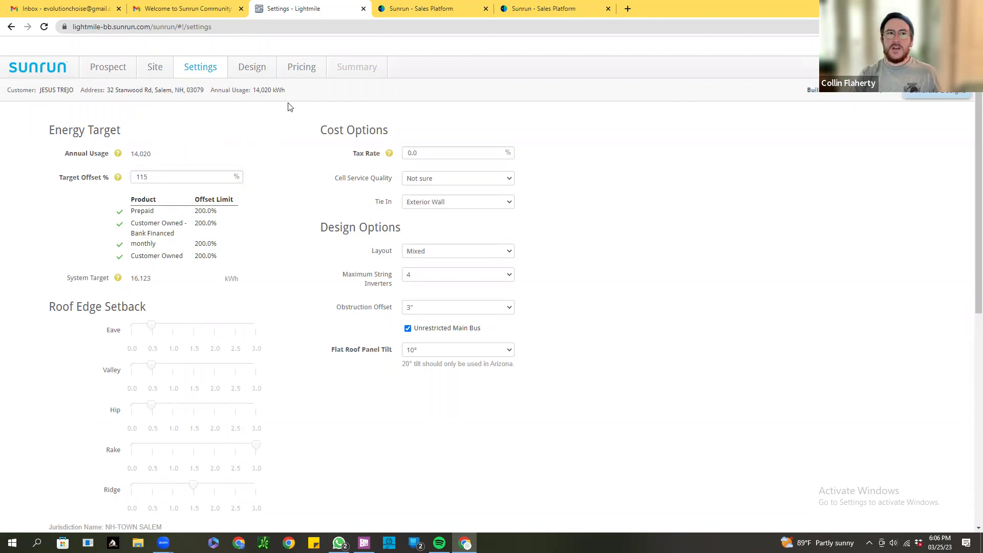
{"action": "left_click", "coordinate": [935, 96]}
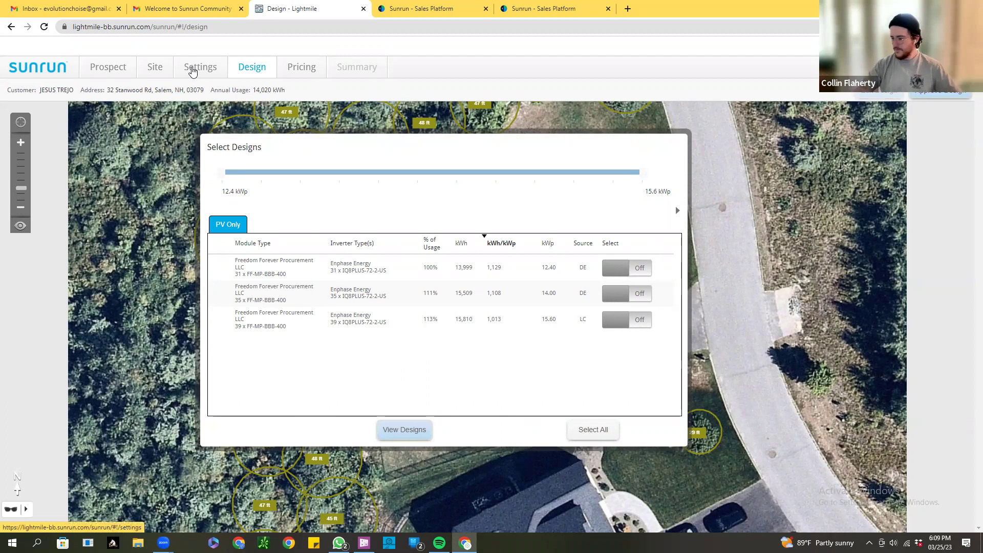
Return to the project settings, set the target offset to 120.0%, and generate the designs again
{"action": "left_click", "coordinate": [192, 71]}
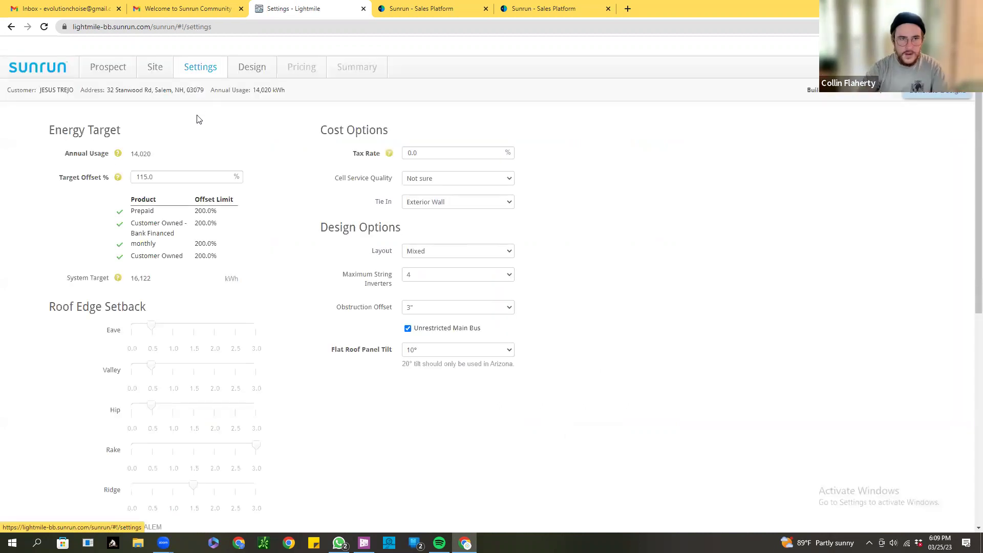
{"action": "left_click_drag", "start_coordinate": [162, 177], "coordinate": [114, 180]}
{"action": "type", "text": "120"}
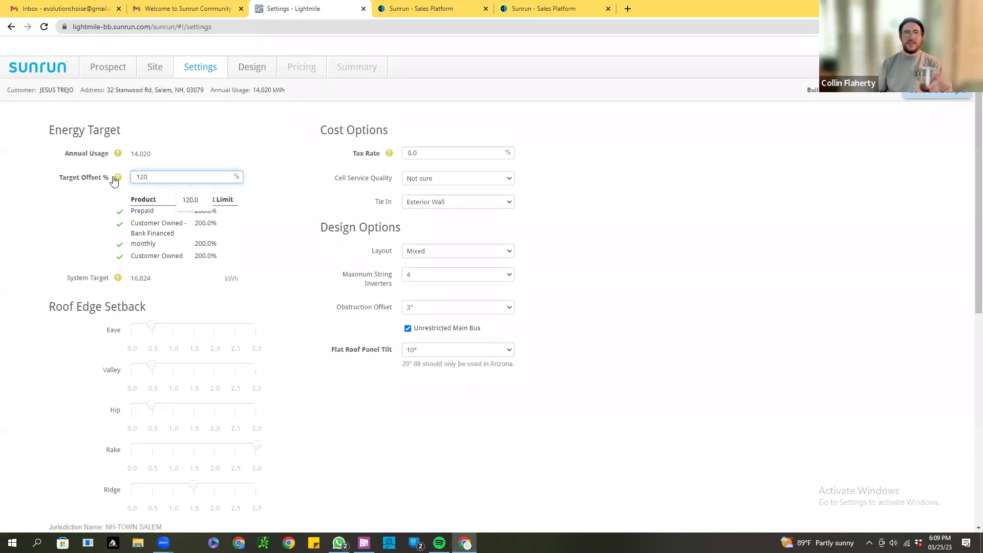
{"action": "left_click", "coordinate": [190, 200]}
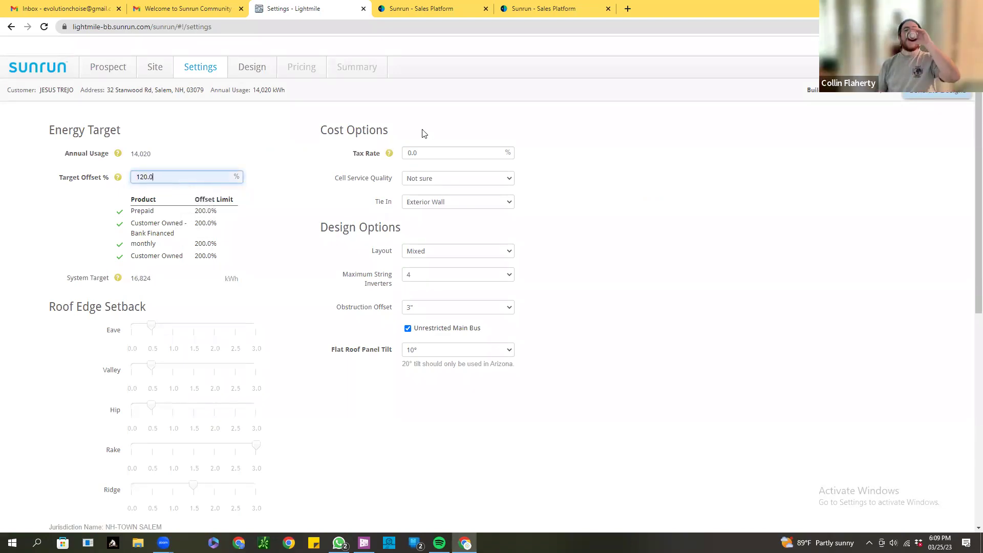
{"action": "left_click", "coordinate": [957, 99]}
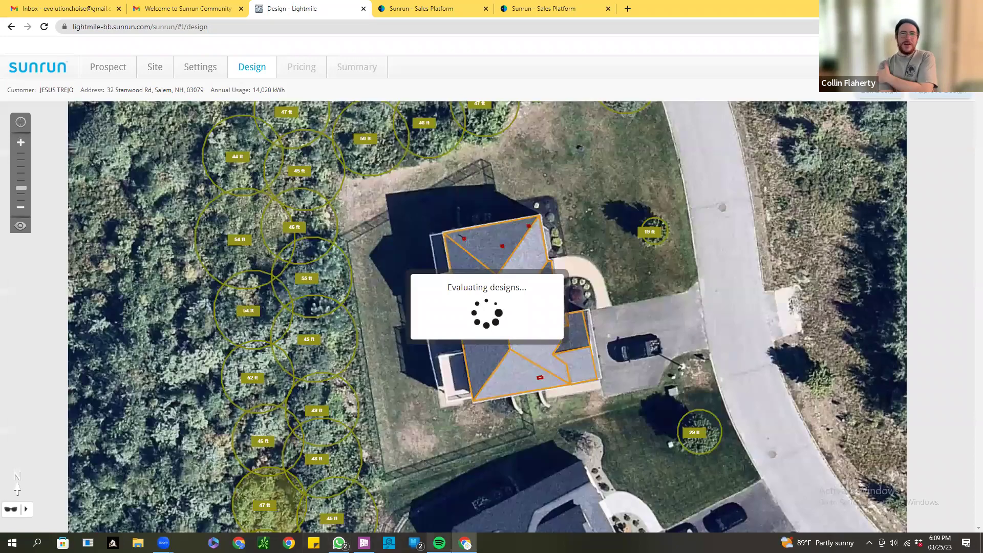
Select the generated design with 37 FF-MP-BBB-400 modules at 116% of usage and view its layout
{"action": "mouse_move", "coordinate": [440, 543]}
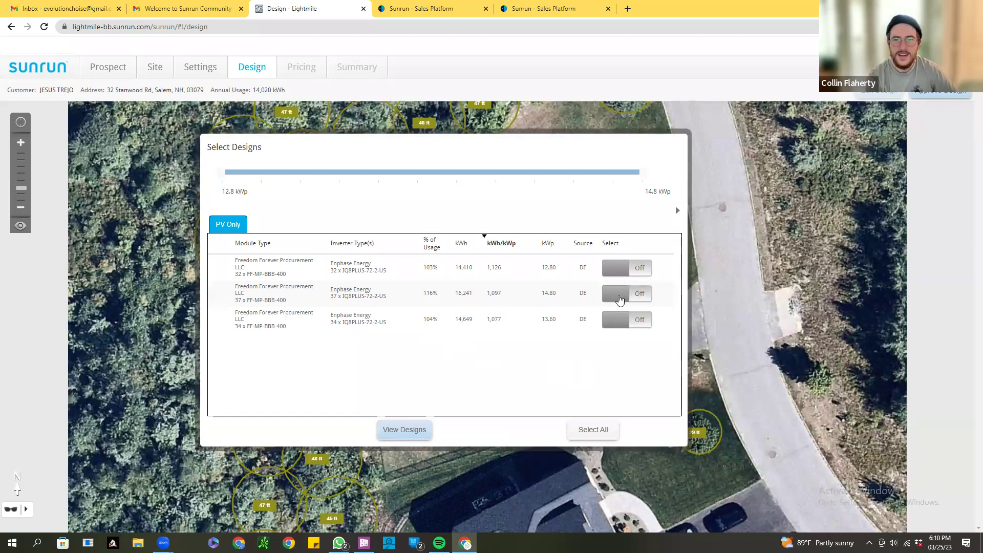
{"action": "left_click", "coordinate": [634, 294]}
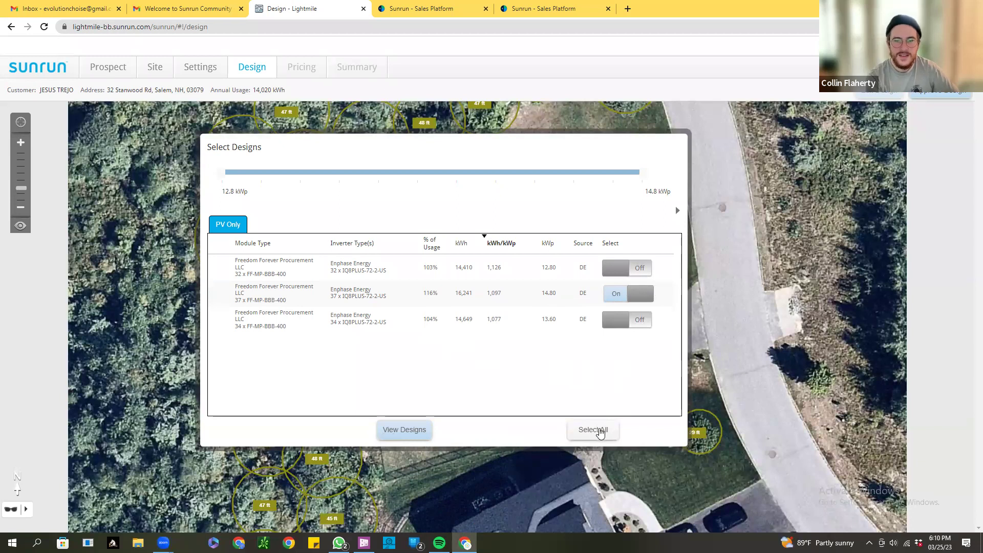
{"action": "left_click", "coordinate": [395, 435]}
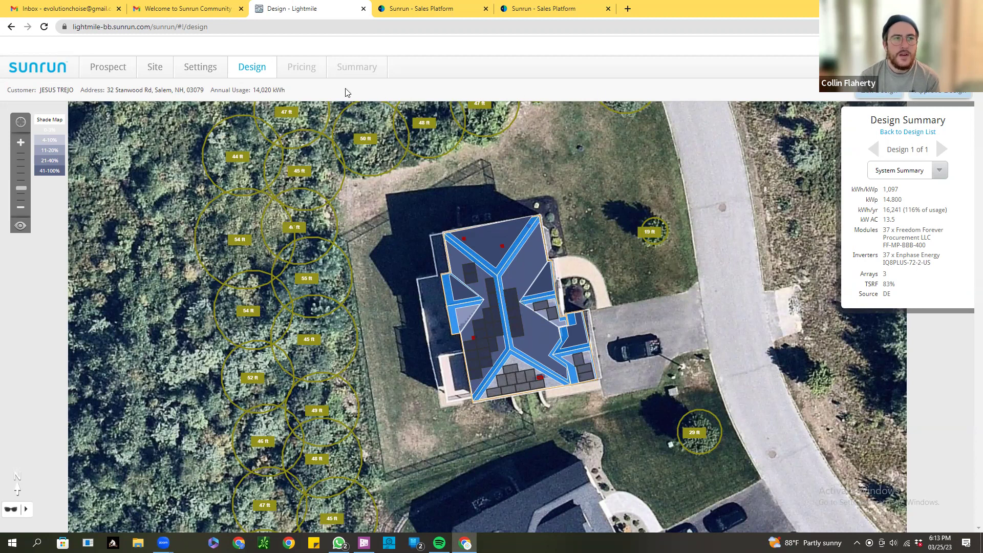
Exclude the small 132 ft² roof surface on the house's east side from solar use and regenerate the designs
{"action": "left_click", "coordinate": [161, 70]}
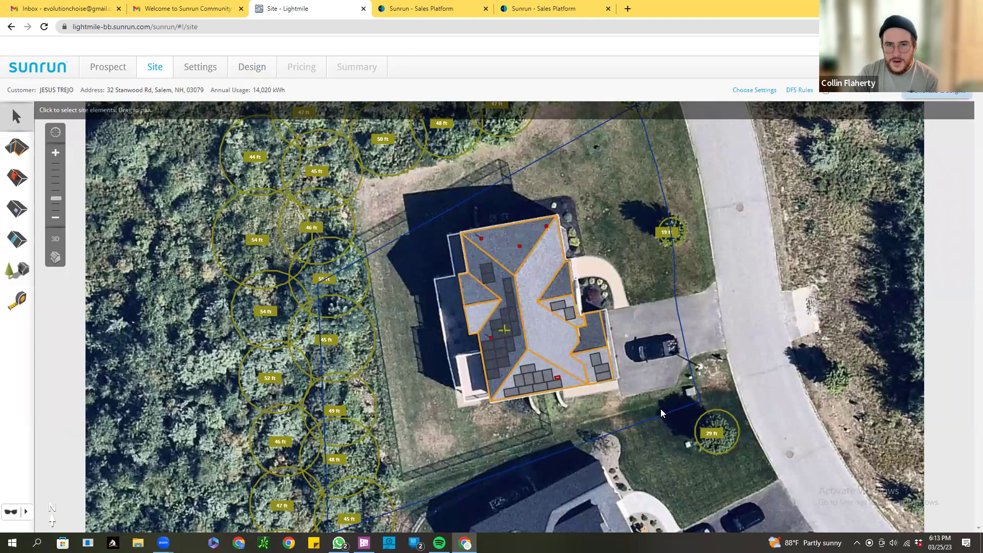
{"action": "left_click", "coordinate": [567, 317]}
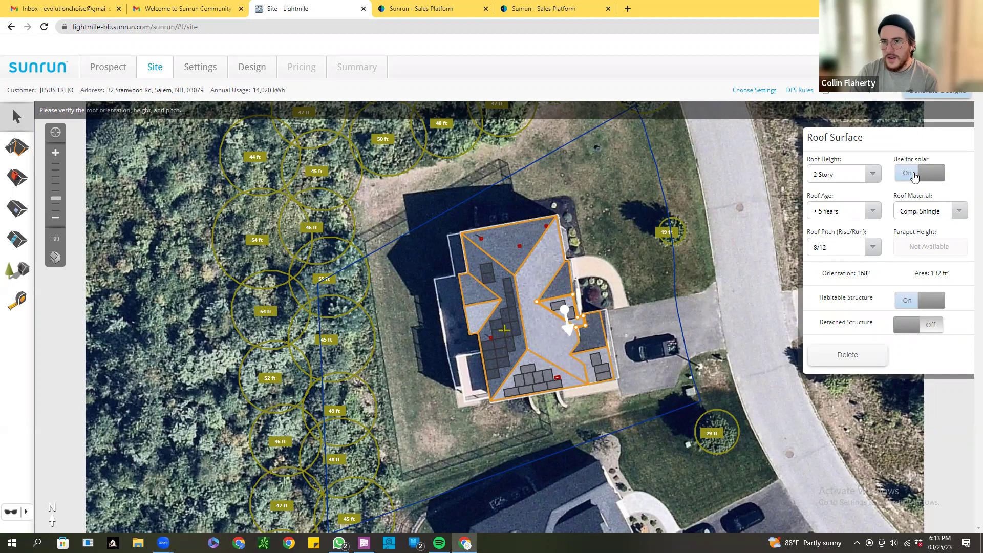
{"action": "left_click", "coordinate": [915, 177]}
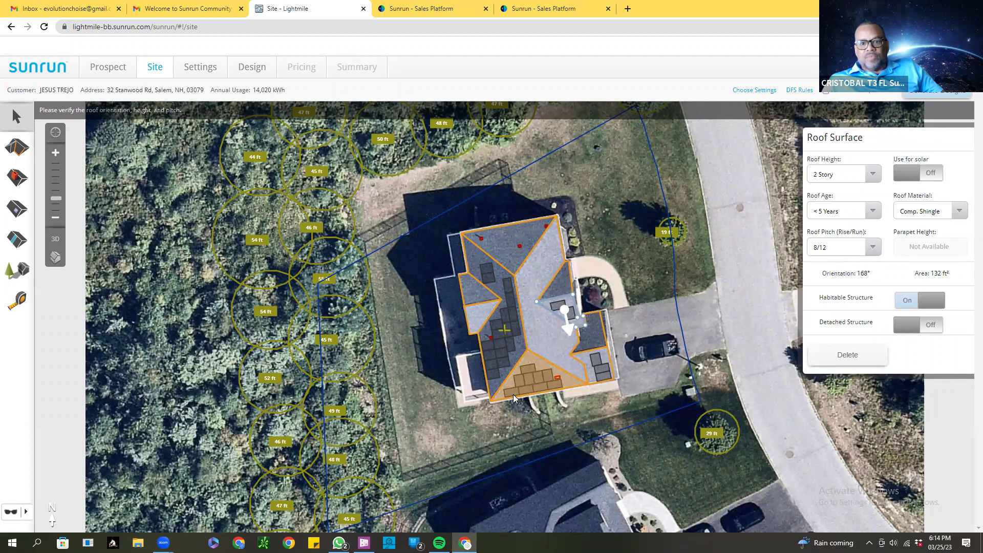
{"action": "left_click", "coordinate": [927, 173]}
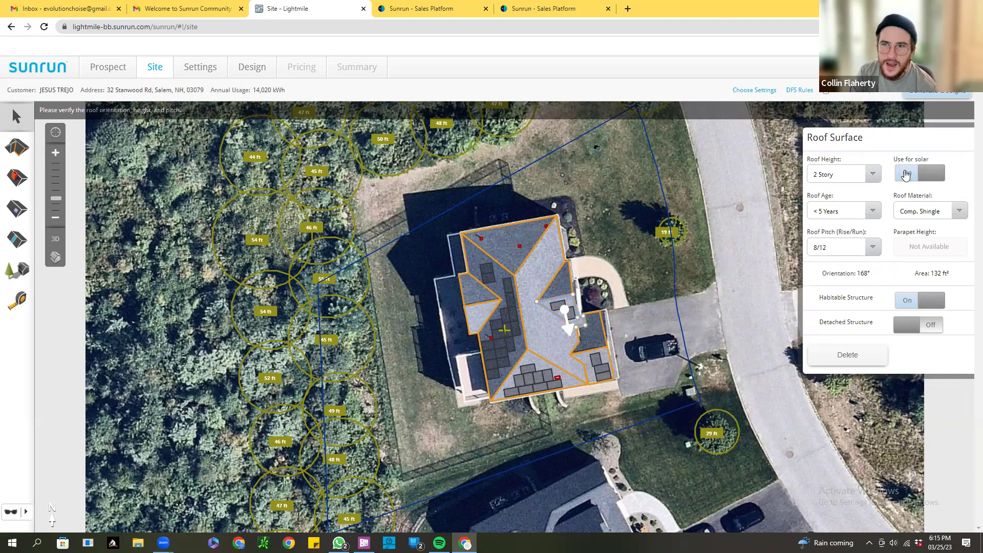
{"action": "left_click", "coordinate": [905, 175]}
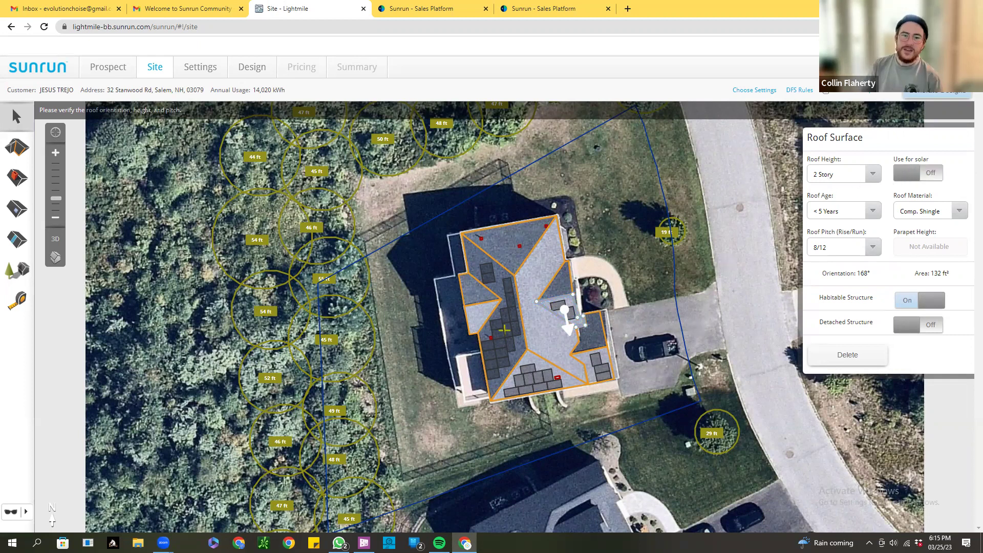
{"action": "left_click", "coordinate": [930, 93]}
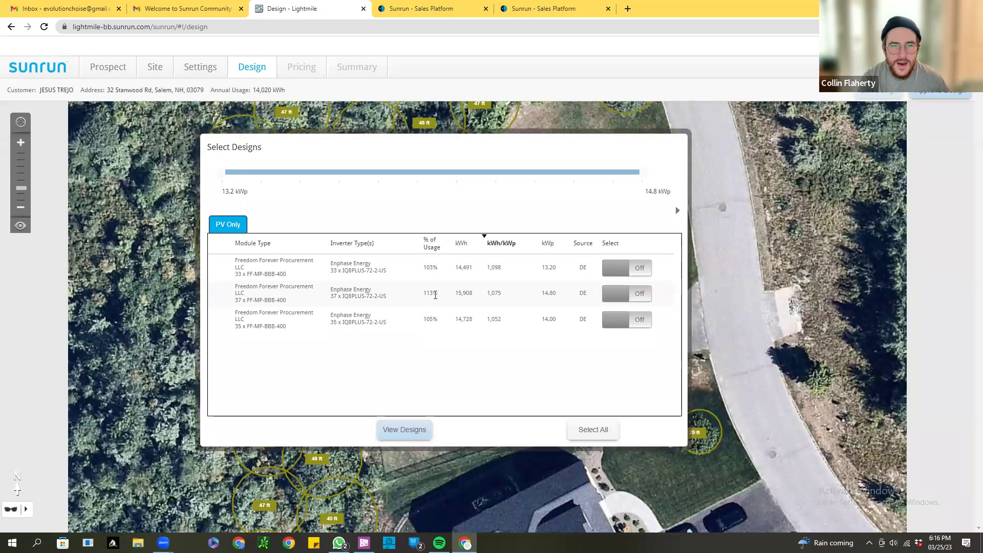
Select the design with 37 FF-MP-BBB-400 modules at 113% of usage and view its layout
{"action": "left_click", "coordinate": [636, 296]}
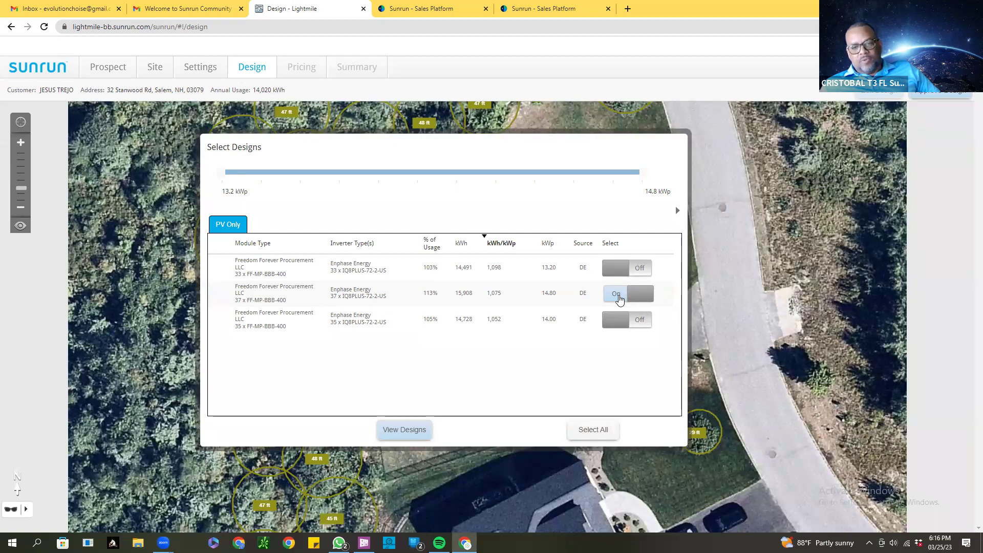
{"action": "left_click", "coordinate": [619, 296]}
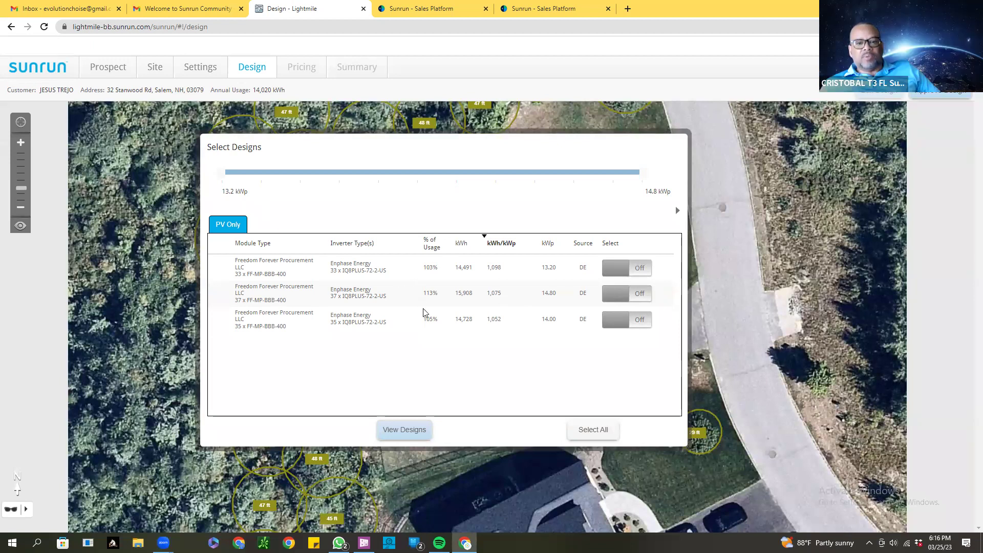
{"action": "left_click", "coordinate": [654, 301]}
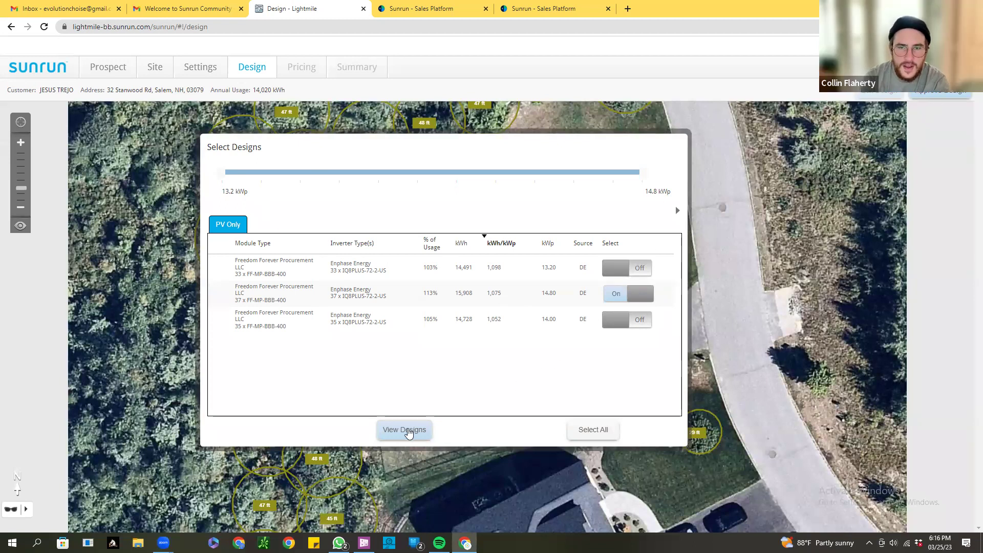
{"action": "left_click", "coordinate": [394, 430]}
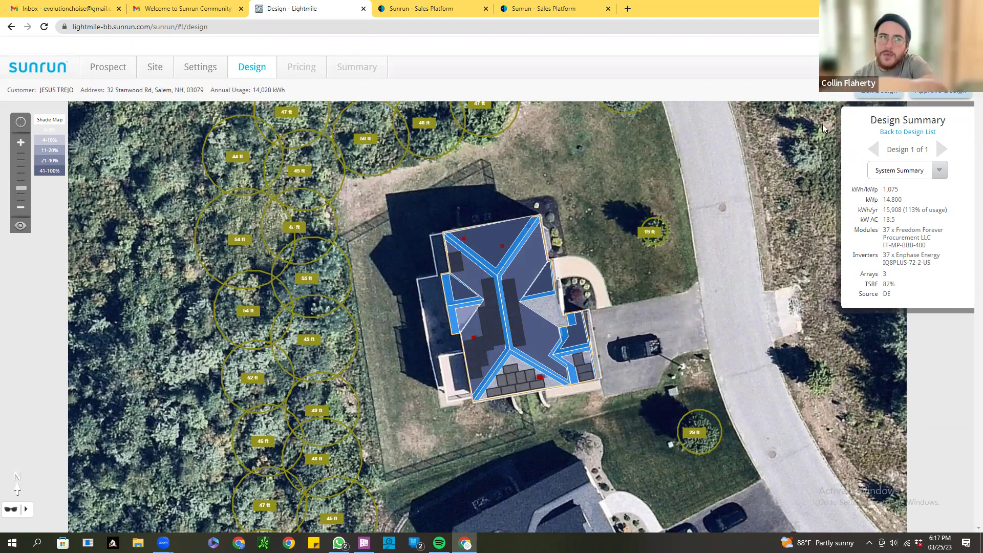
Open the design for manual editing and select the two flagged modules on the southern roof face
{"action": "left_click", "coordinate": [878, 93]}
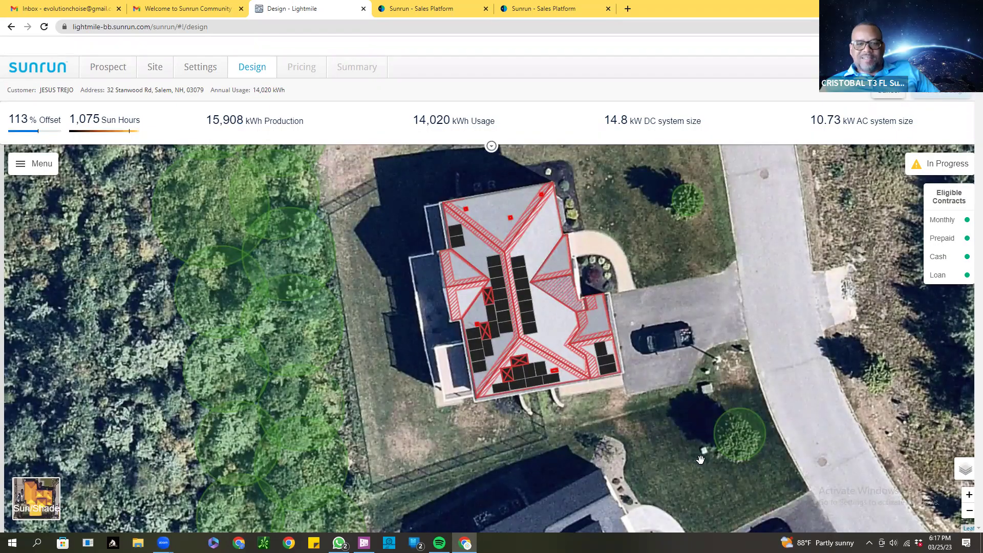
{"action": "left_click", "coordinate": [515, 368]}
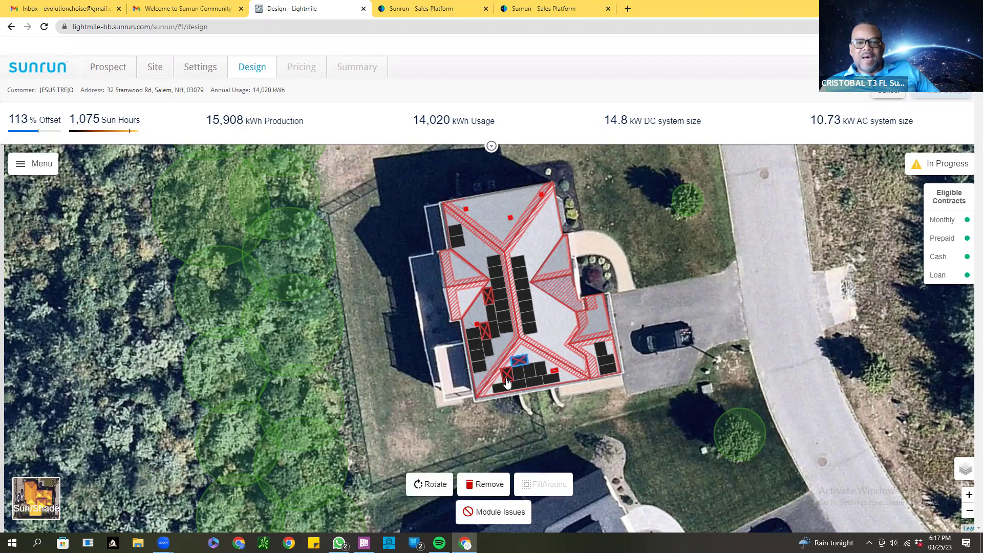
{"action": "left_click", "coordinate": [506, 376]}
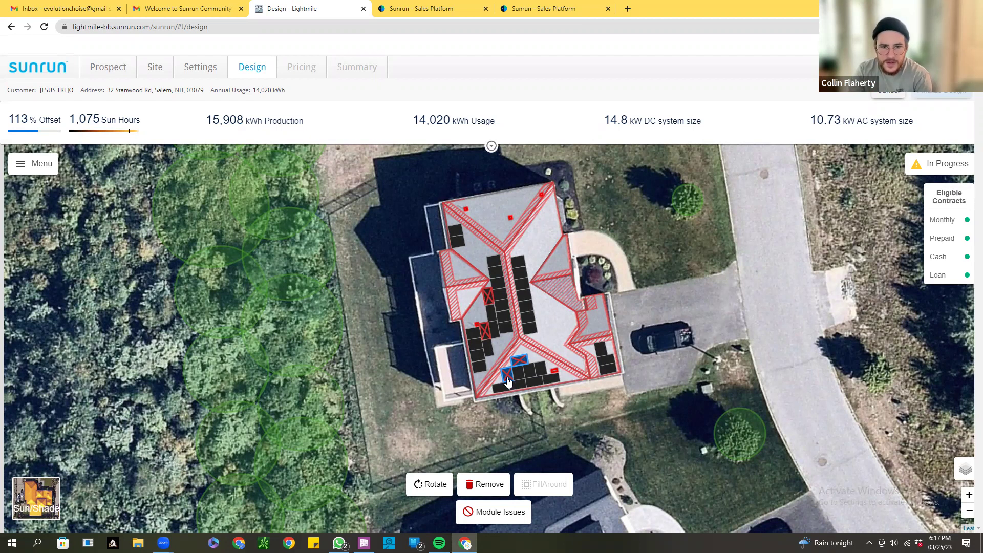
{"action": "mouse_move", "coordinate": [560, 305]}
{"action": "left_mouse_down"}
{"action": "mouse_move", "coordinate": [537, 333]}
{"action": "mouse_move", "coordinate": [561, 303]}
{"action": "left_mouse_up"}
{"action": "left_click", "coordinate": [655, 378]}
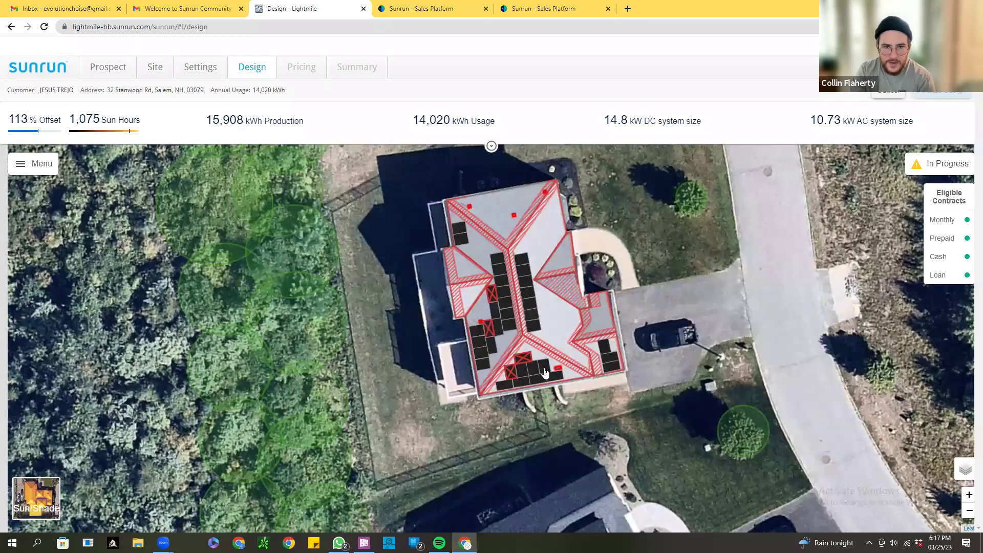
Shift the upper flagged module on the southern roof face slightly east, clear of the roof setback
{"action": "left_click_drag", "start_coordinate": [626, 415], "coordinate": [625, 421]}
{"action": "mouse_move", "coordinate": [523, 365]}
{"action": "left_mouse_down"}
{"action": "mouse_move", "coordinate": [523, 386]}
{"action": "mouse_move", "coordinate": [552, 390]}
{"action": "mouse_move", "coordinate": [551, 376]}
{"action": "mouse_move", "coordinate": [530, 366]}
{"action": "left_mouse_up"}
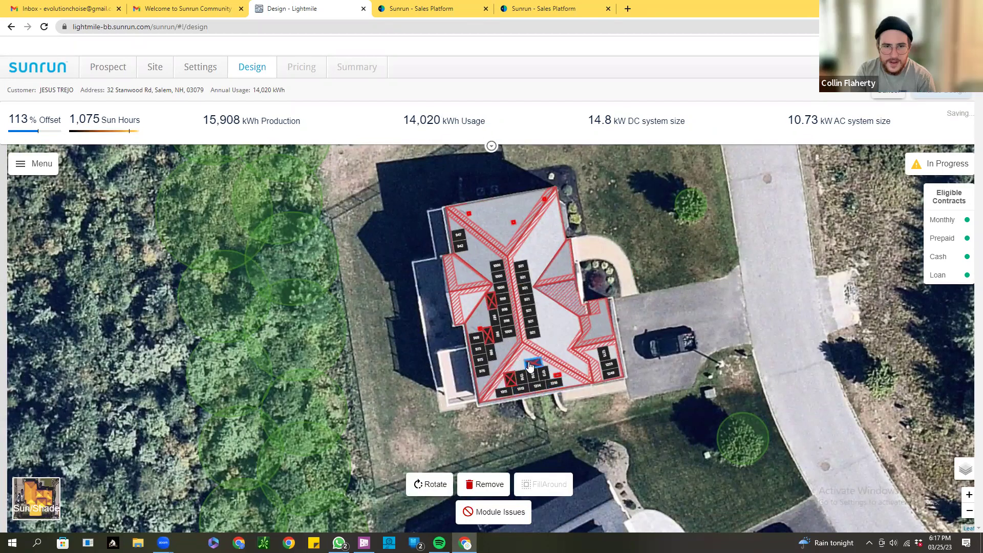
{"action": "left_click", "coordinate": [605, 414]}
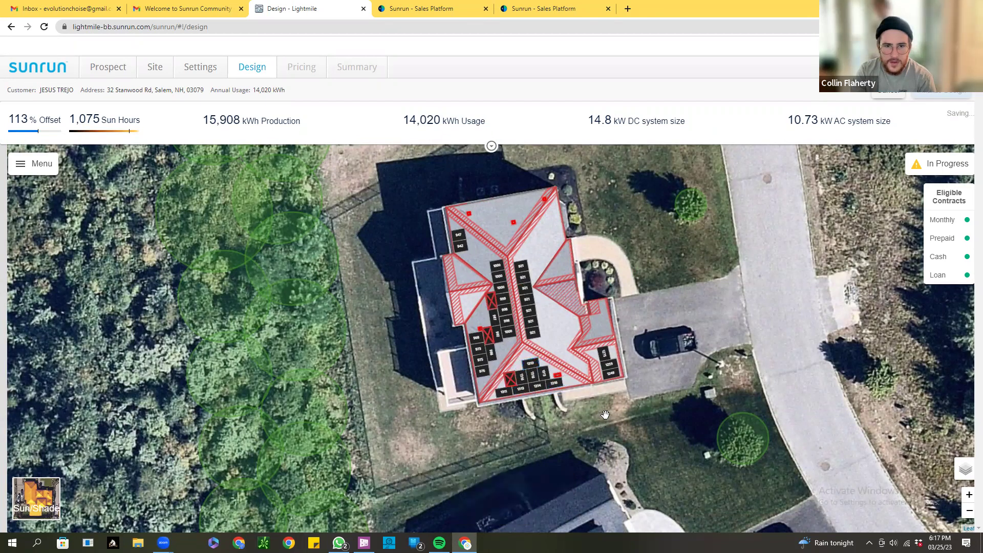
{"action": "mouse_move", "coordinate": [584, 427]}
{"action": "left_mouse_down"}
{"action": "mouse_move", "coordinate": [564, 412]}
{"action": "mouse_move", "coordinate": [593, 437]}
{"action": "left_mouse_up"}
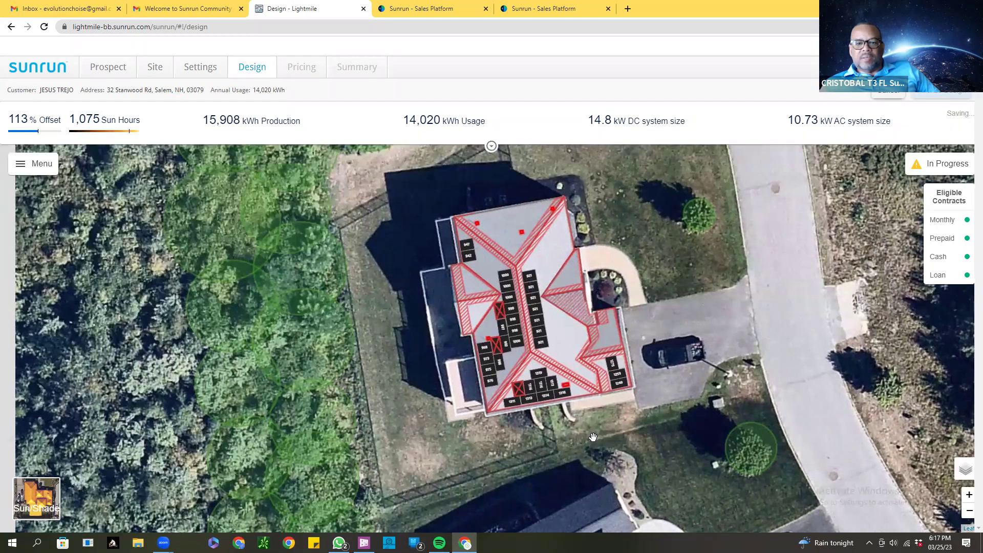
{"action": "left_click", "coordinate": [535, 373]}
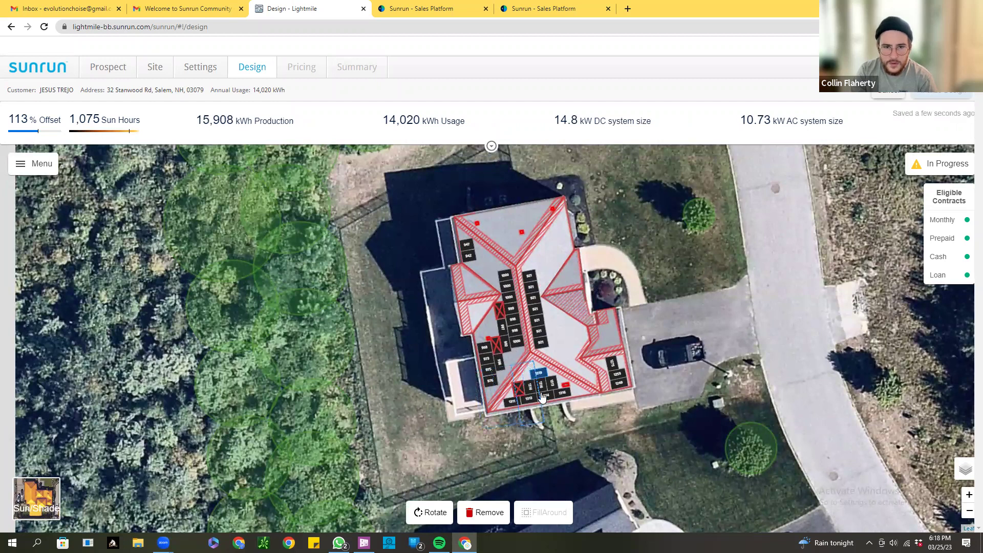
{"action": "left_click", "coordinate": [584, 393]}
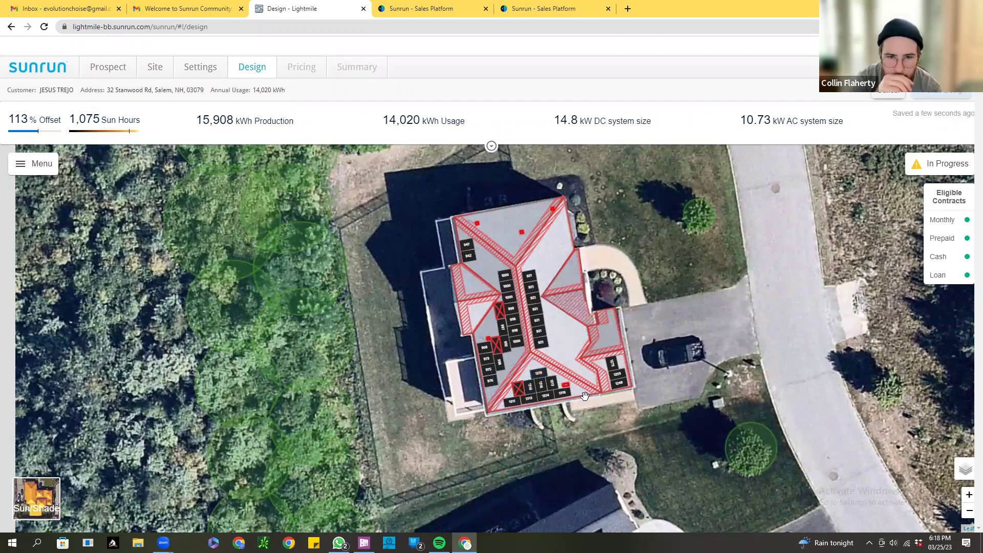
Try to reposition the flagged module at the western end of the southern roof face's middle row
{"action": "mouse_move", "coordinate": [583, 409]}
{"action": "left_mouse_down"}
{"action": "mouse_move", "coordinate": [558, 393]}
{"action": "mouse_move", "coordinate": [583, 413]}
{"action": "left_mouse_up"}
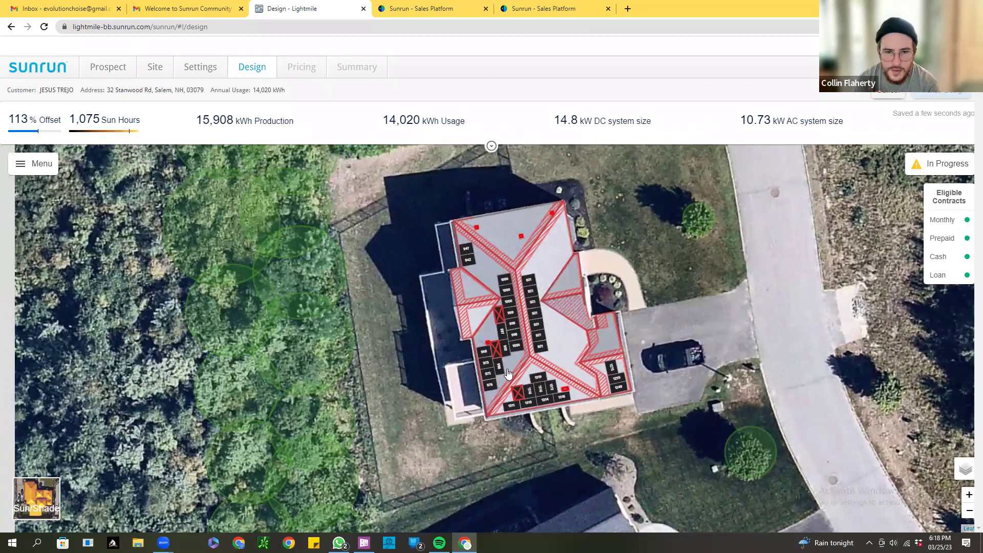
{"action": "left_click_drag", "start_coordinate": [508, 374], "coordinate": [572, 404]}
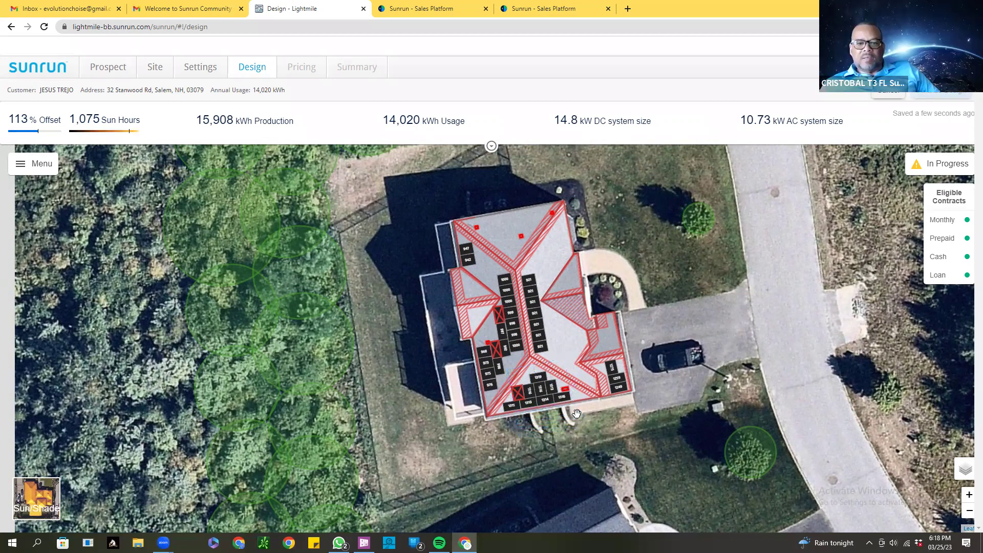
{"action": "left_click", "coordinate": [517, 395]}
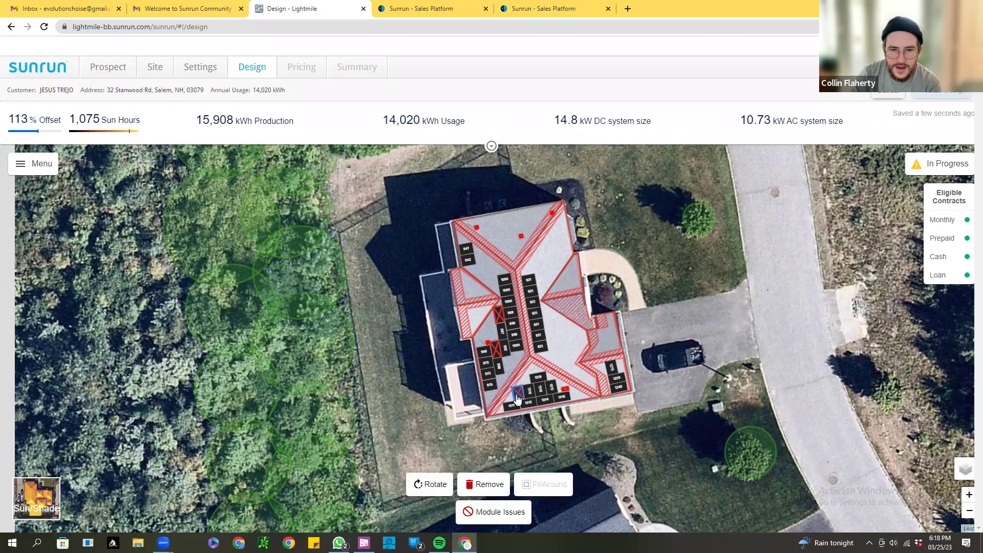
{"action": "left_click", "coordinate": [520, 382]}
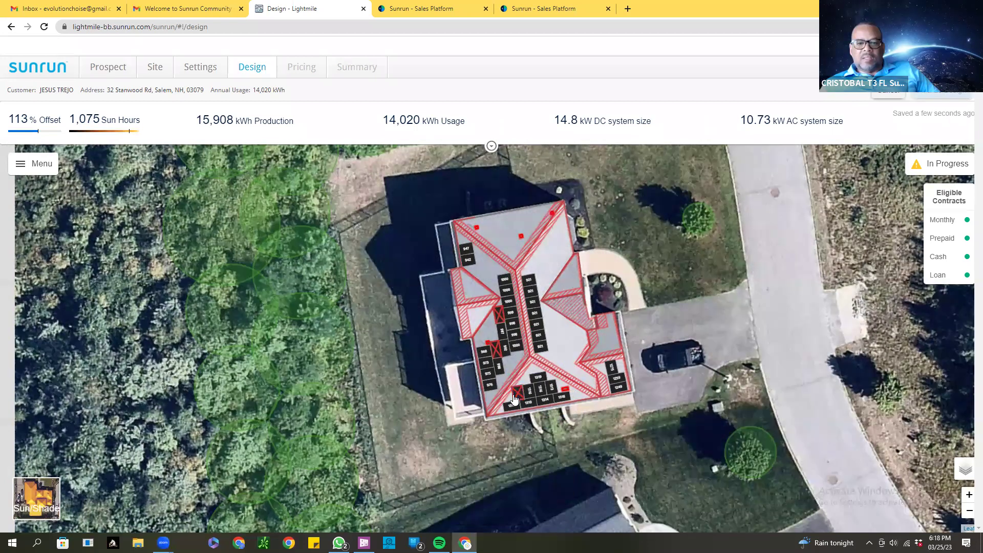
{"action": "left_click", "coordinate": [519, 383]}
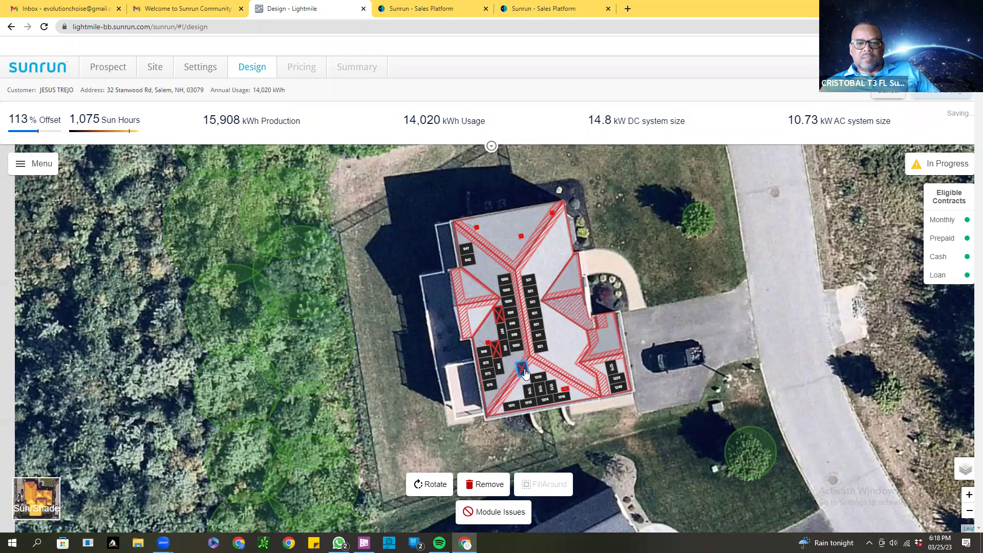
{"action": "left_click_drag", "start_coordinate": [517, 399], "coordinate": [518, 395]}
{"action": "left_click", "coordinate": [523, 380]}
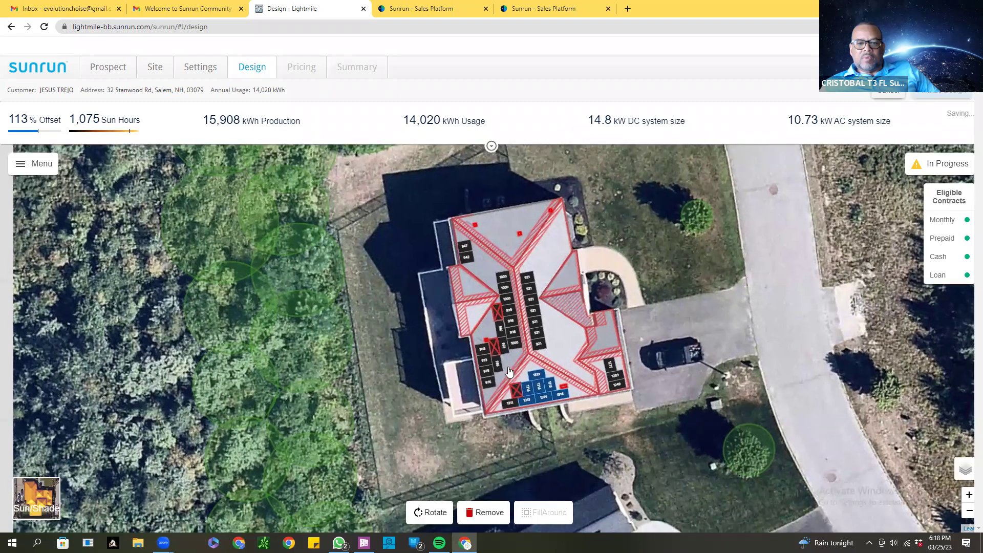
{"action": "left_click", "coordinate": [513, 391]}
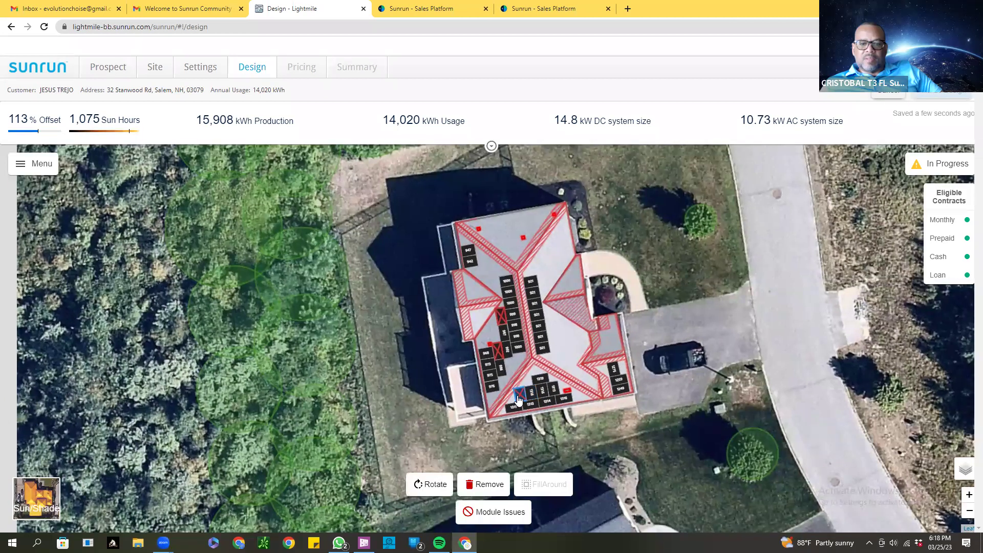
{"action": "left_click", "coordinate": [511, 399]}
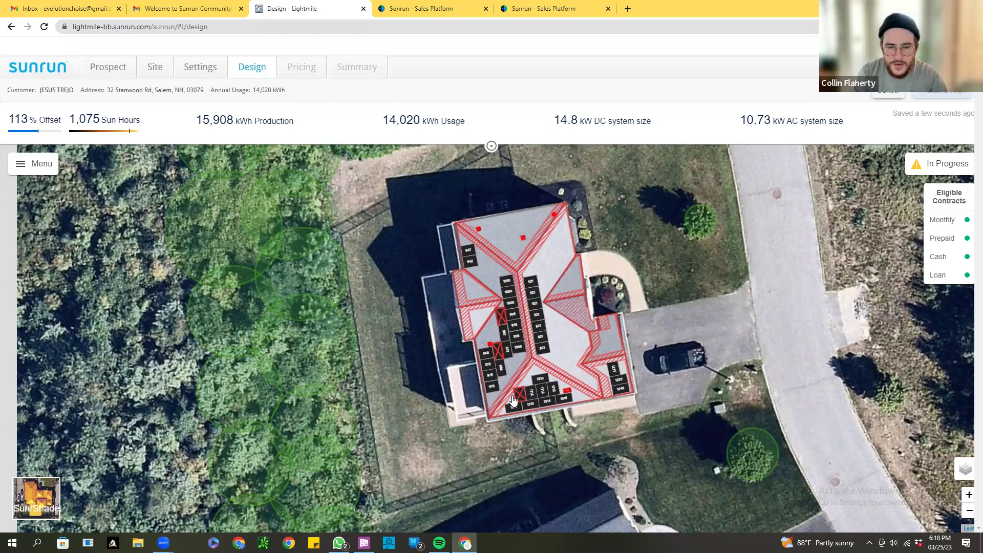
{"action": "left_click", "coordinate": [519, 398]}
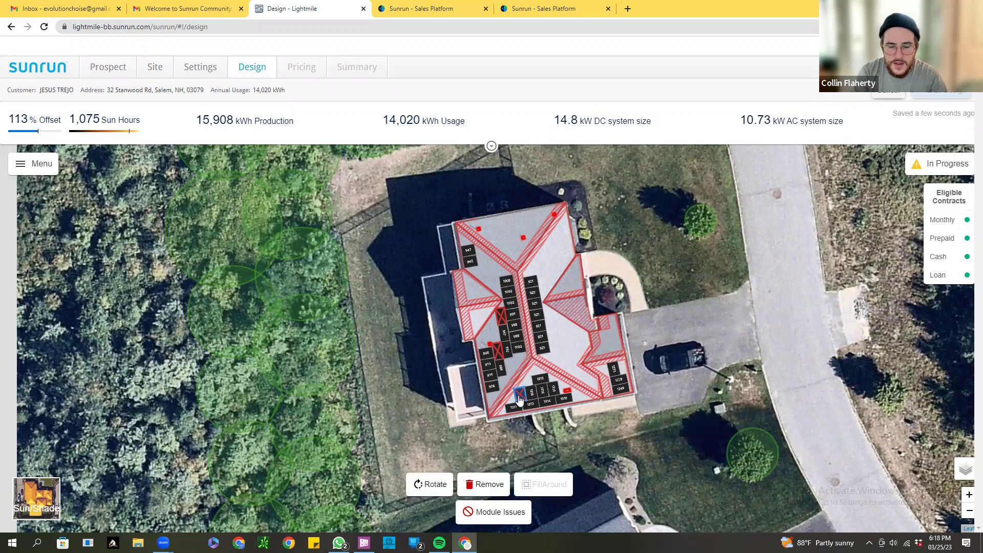
Examine the flagged southern module up close and dismiss the unsaved manual layout changes
{"action": "scroll", "coordinate": [519, 400], "scroll_direction": "up", "scroll_amount": 5}
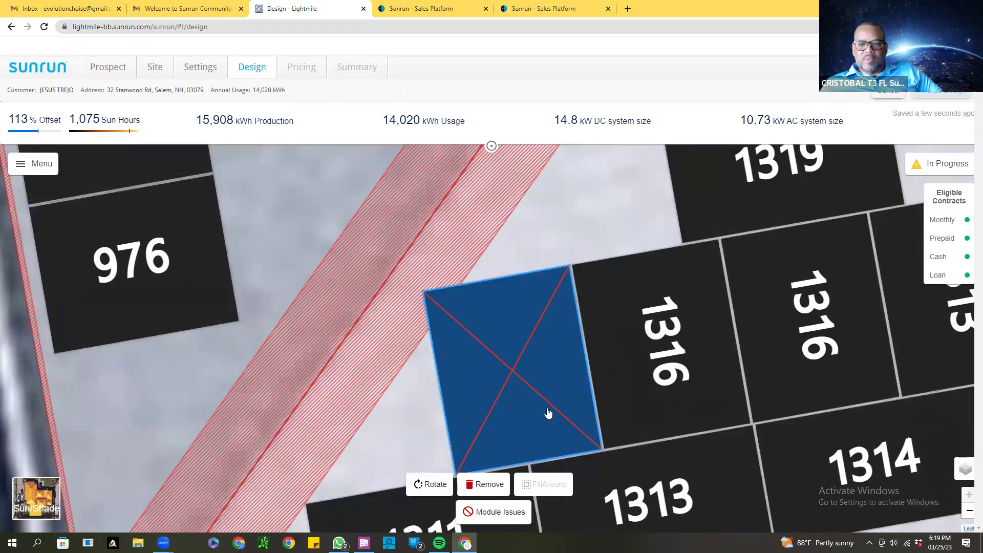
{"action": "scroll", "coordinate": [548, 413], "scroll_direction": "down", "scroll_amount": 5}
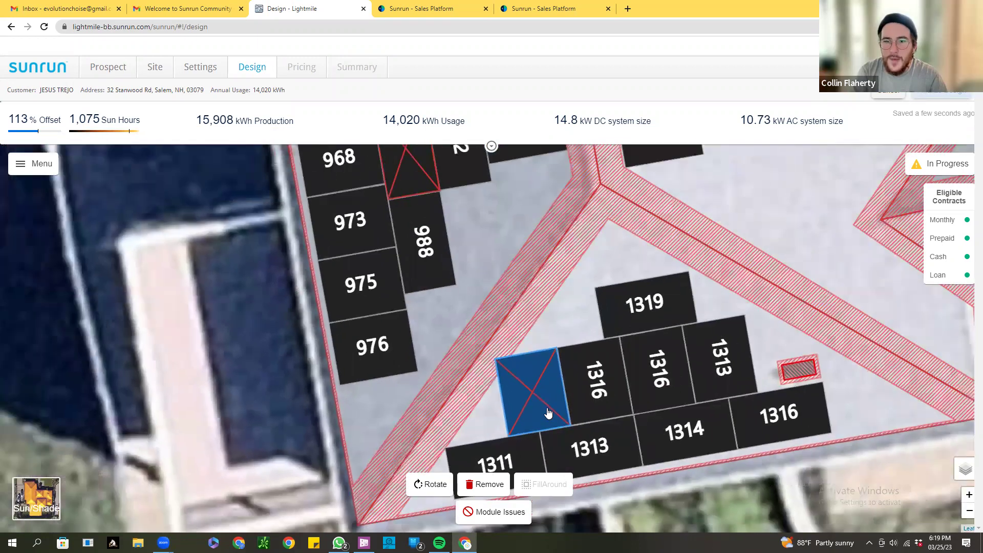
{"action": "scroll", "coordinate": [548, 413], "scroll_direction": "down", "scroll_amount": 5}
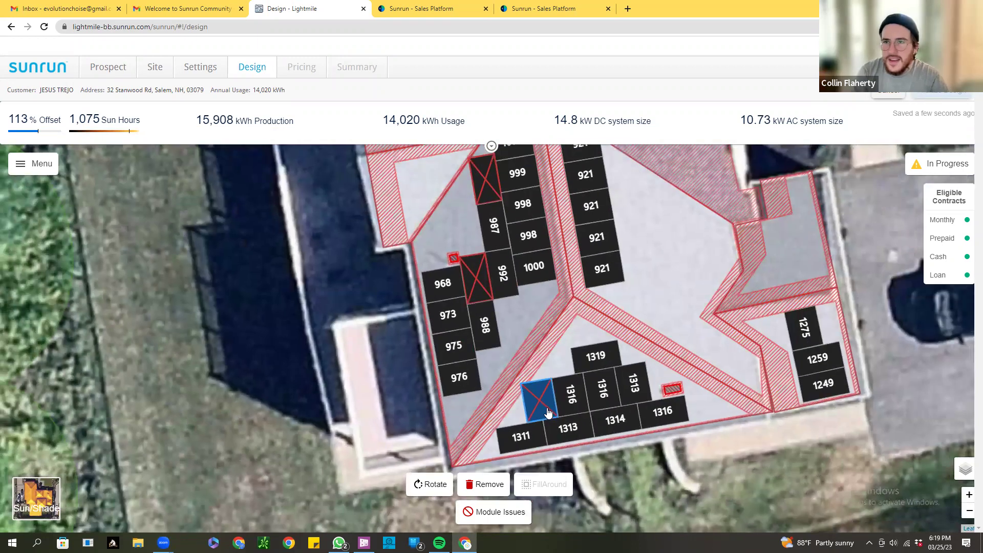
{"action": "scroll", "coordinate": [547, 413], "scroll_direction": "down", "scroll_amount": 3}
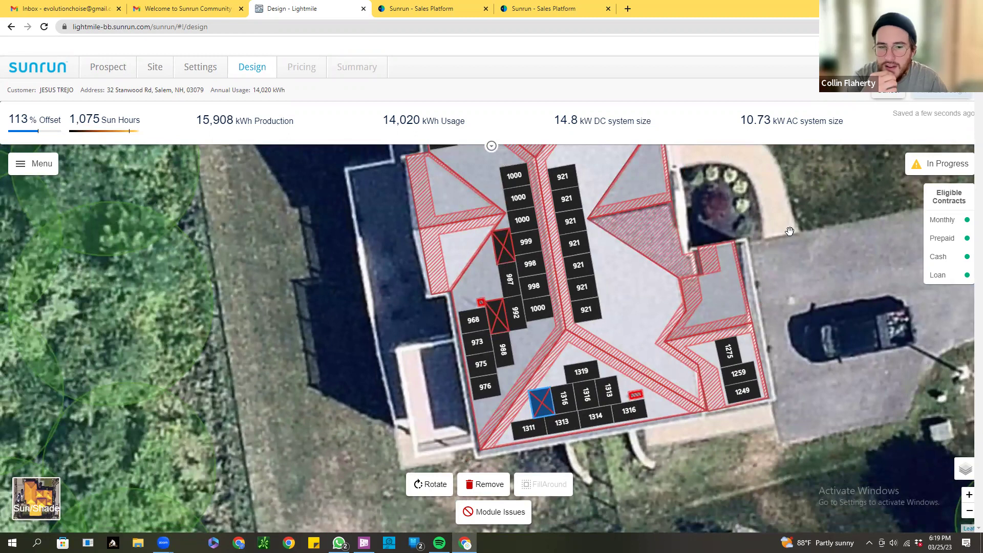
{"action": "left_click", "coordinate": [889, 98]}
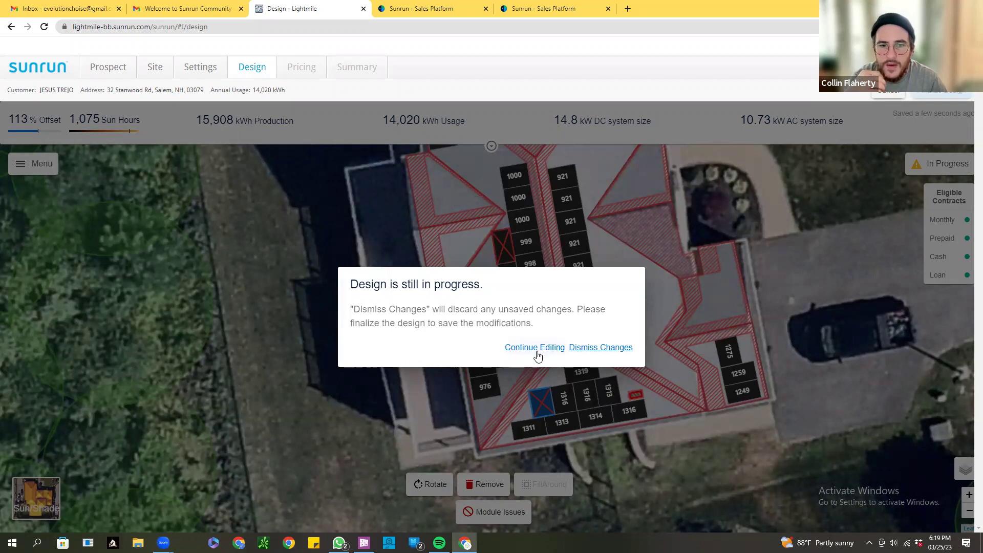
{"action": "left_click", "coordinate": [579, 349]}
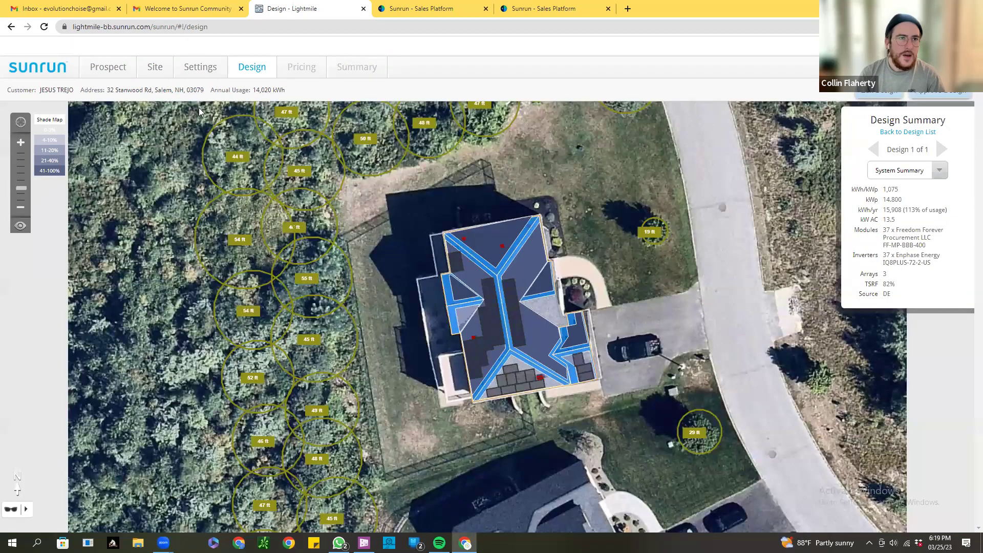
Regenerate the designs with a 125% target offset and view the one with 39 FF-MP-BBB-400 modules at 119% of usage
{"action": "left_click", "coordinate": [200, 71]}
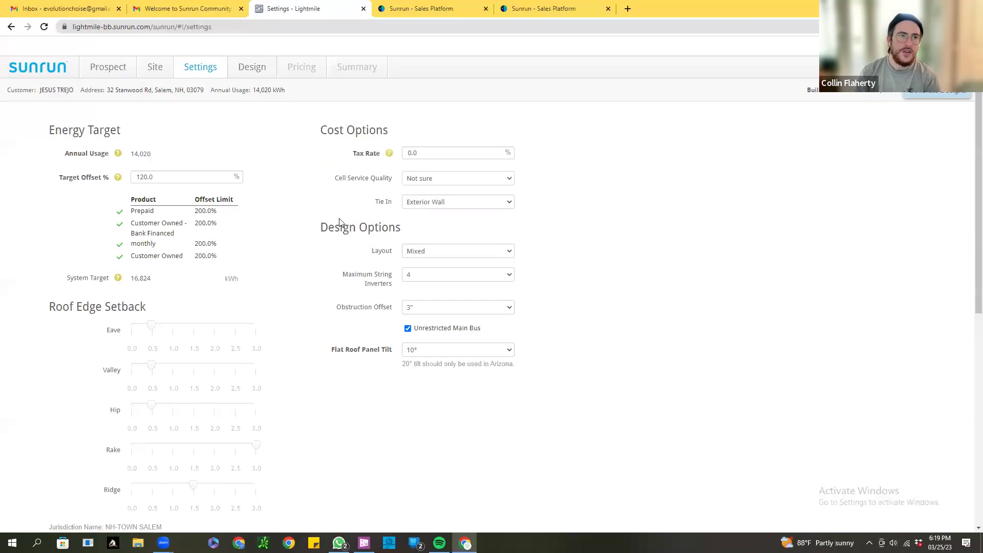
{"action": "left_click_drag", "start_coordinate": [157, 178], "coordinate": [135, 182]}
{"action": "type", "text": "125"}
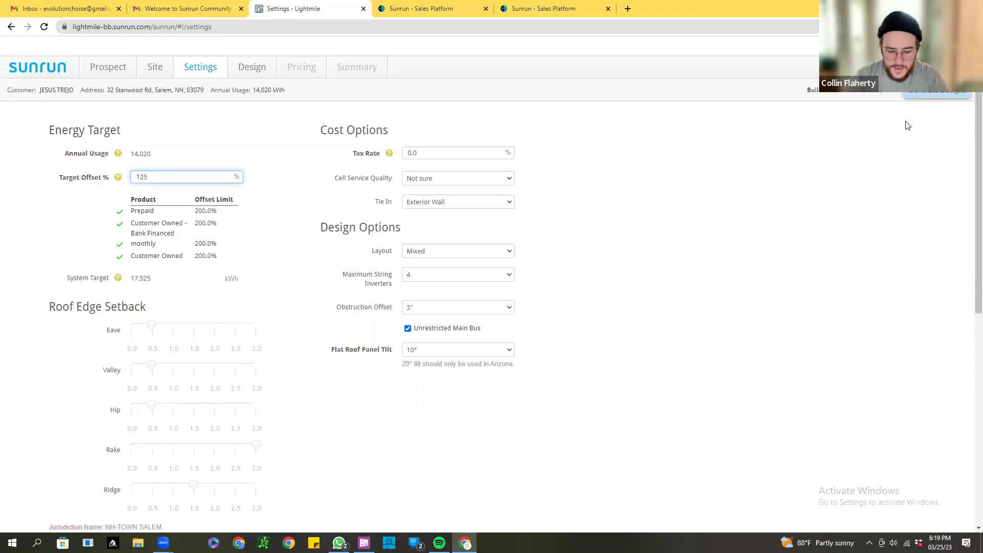
{"action": "left_click", "coordinate": [943, 100]}
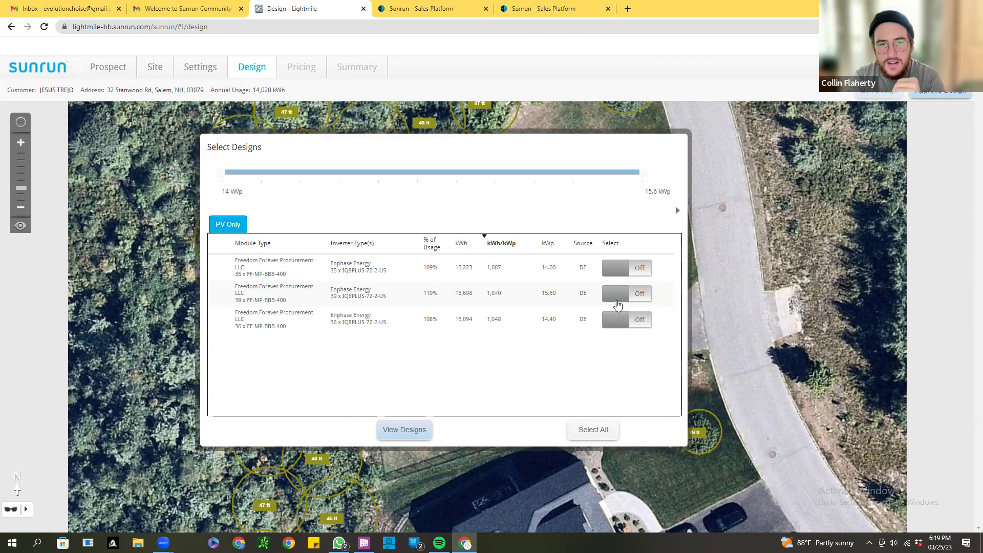
{"action": "left_click", "coordinate": [640, 297]}
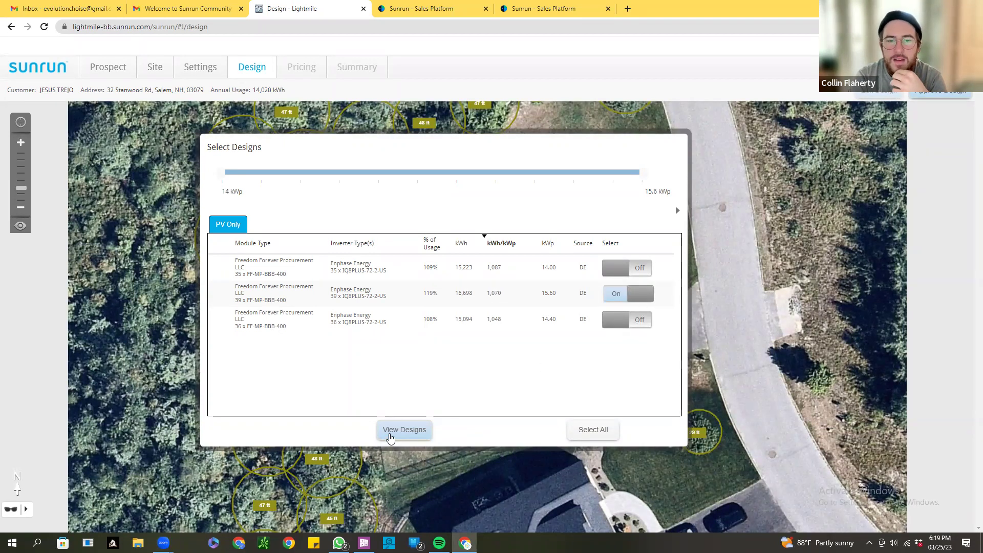
{"action": "left_click", "coordinate": [390, 434]}
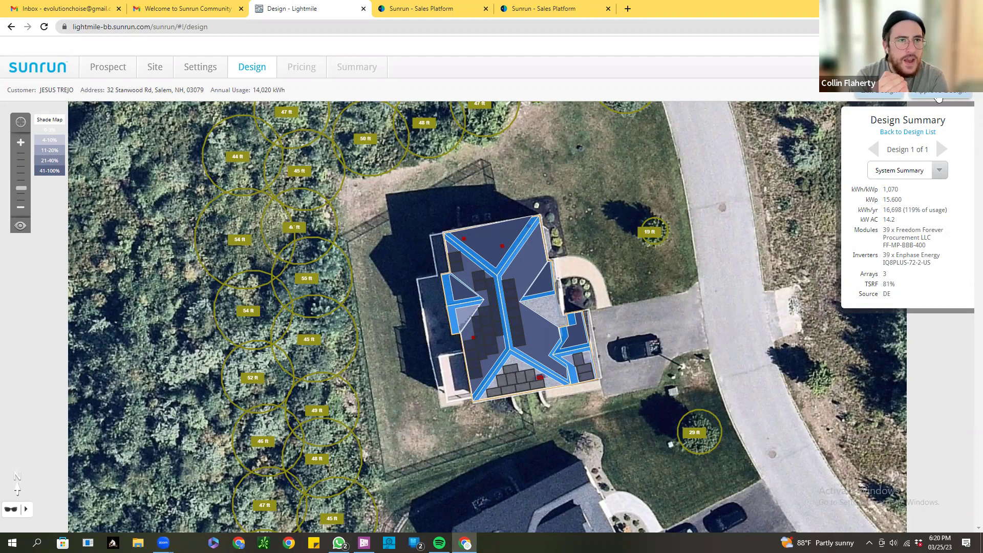
Open the customer's prospect record for editing and bring up the WhatsApp chat containing the customer's contact details
{"action": "left_click", "coordinate": [108, 72]}
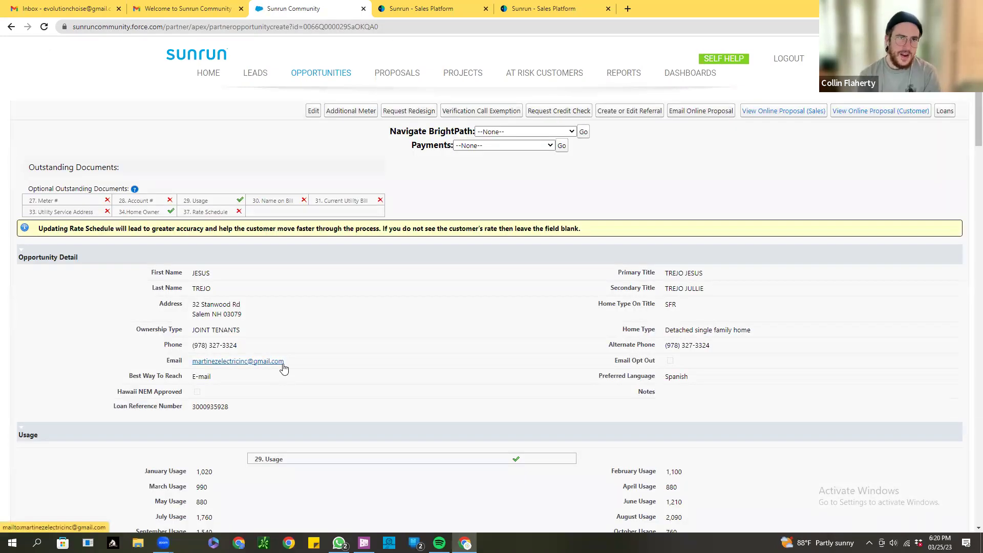
{"action": "left_click", "coordinate": [314, 112]}
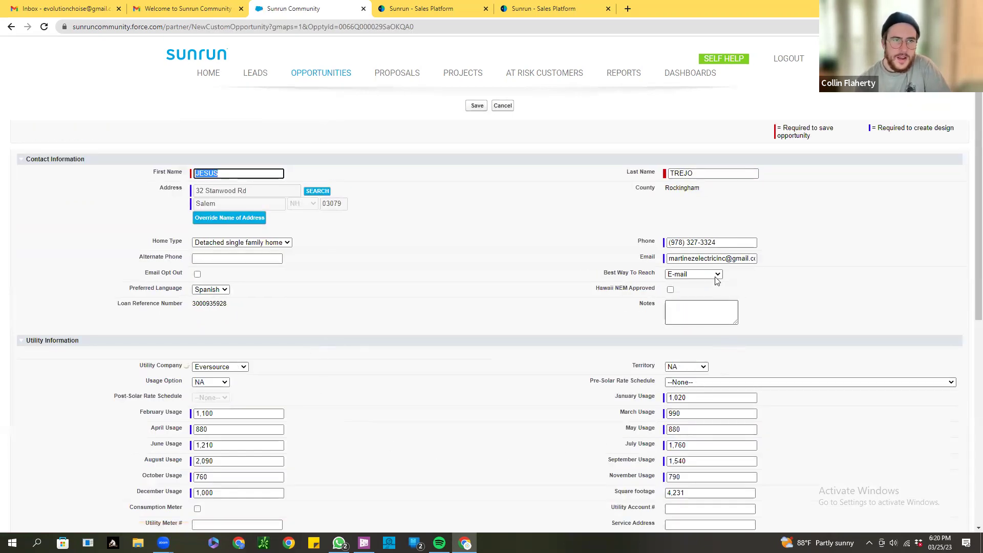
{"action": "left_click", "coordinate": [339, 543]}
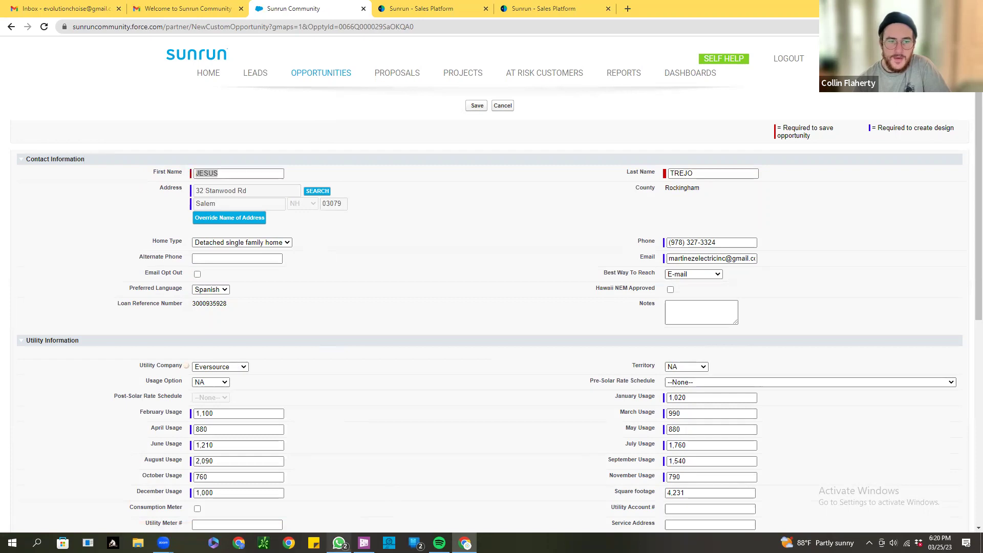
{"action": "scroll", "coordinate": [530, 289], "scroll_direction": "up", "scroll_amount": 1}
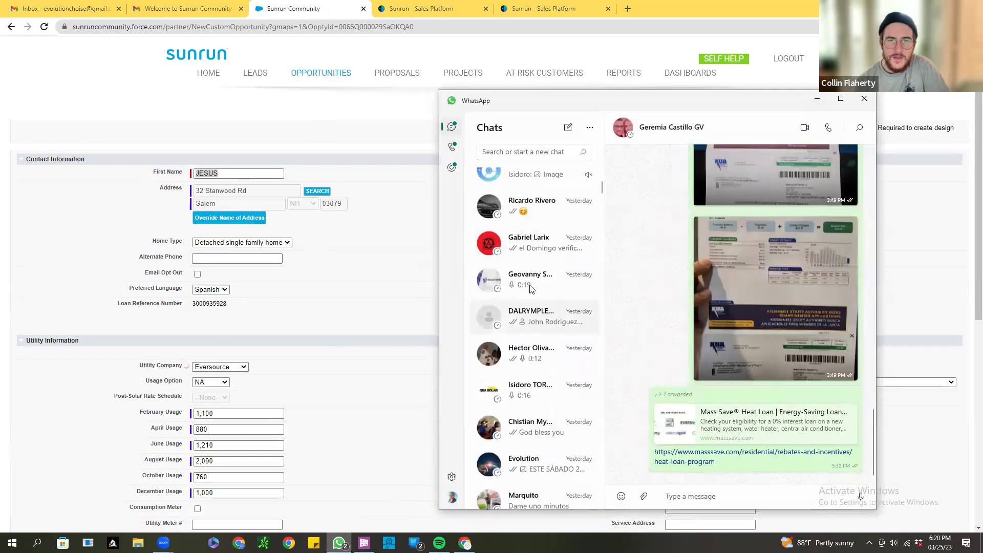
{"action": "scroll", "coordinate": [532, 308], "scroll_direction": "up", "scroll_amount": 8}
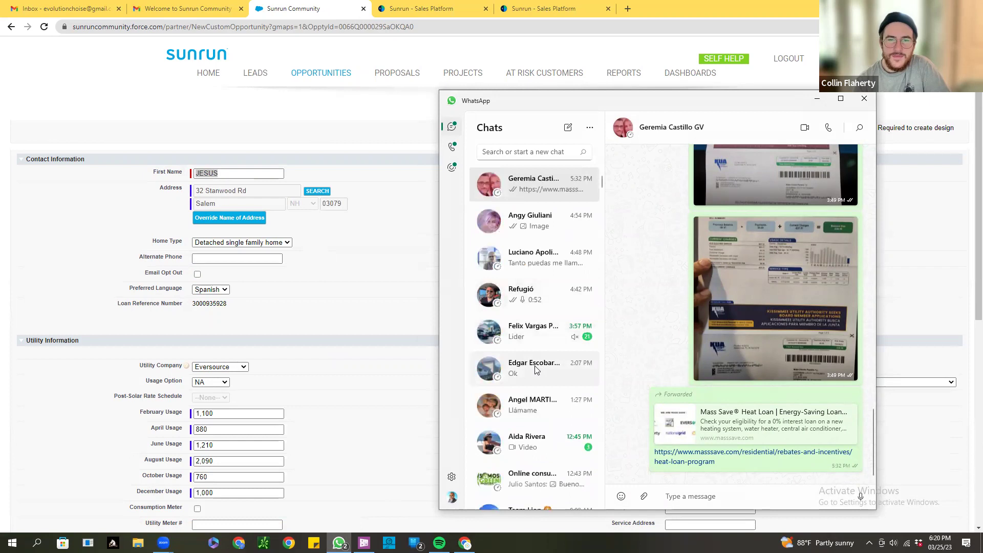
{"action": "scroll", "coordinate": [535, 369], "scroll_direction": "up", "scroll_amount": 2}
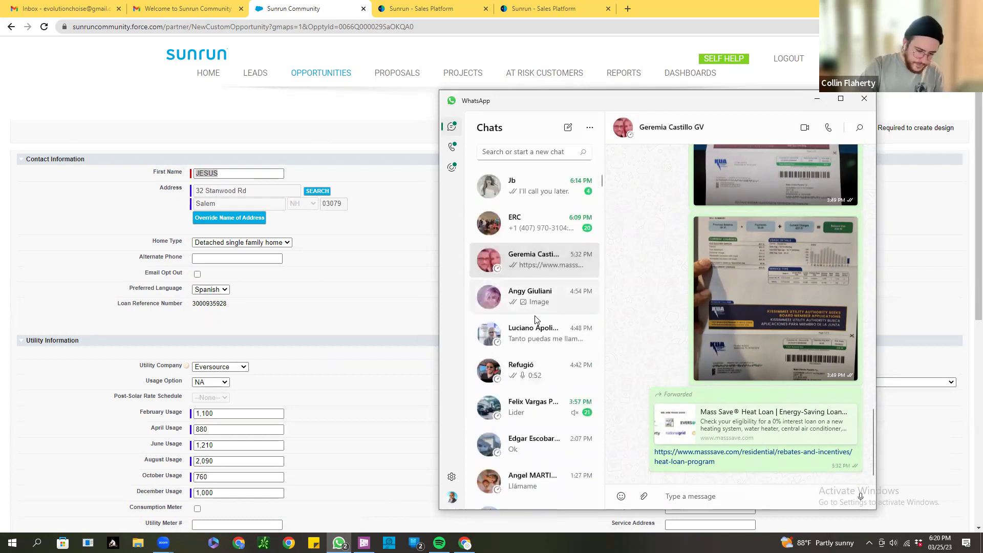
{"action": "scroll", "coordinate": [534, 337], "scroll_direction": "down", "scroll_amount": 4}
{"action": "scroll", "coordinate": [533, 374], "scroll_direction": "down", "scroll_amount": 1}
{"action": "left_click", "coordinate": [533, 309]}
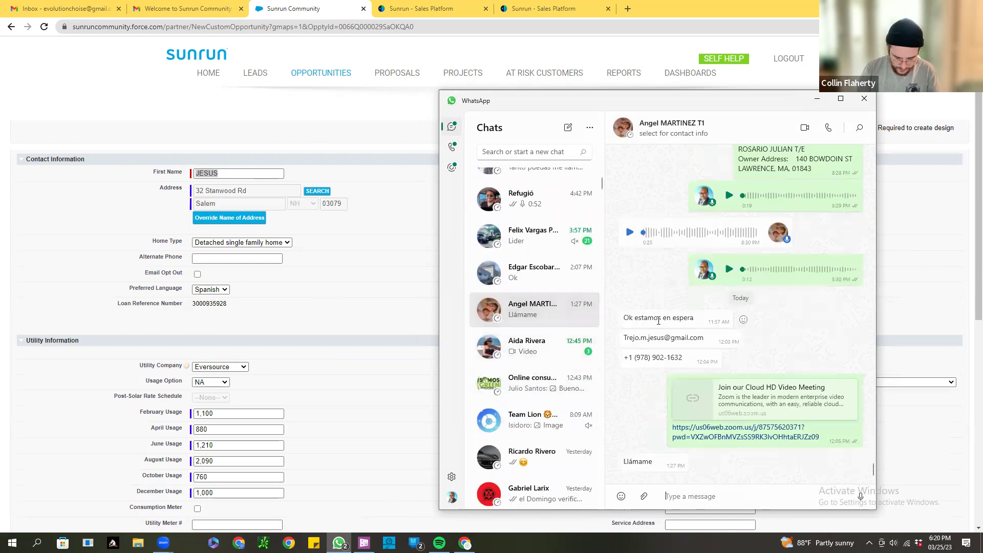
Copy the customer's e-mail address from the chat and replace the e-mail in the opportunity record with it
{"action": "scroll", "coordinate": [659, 320], "scroll_direction": "up", "scroll_amount": 2}
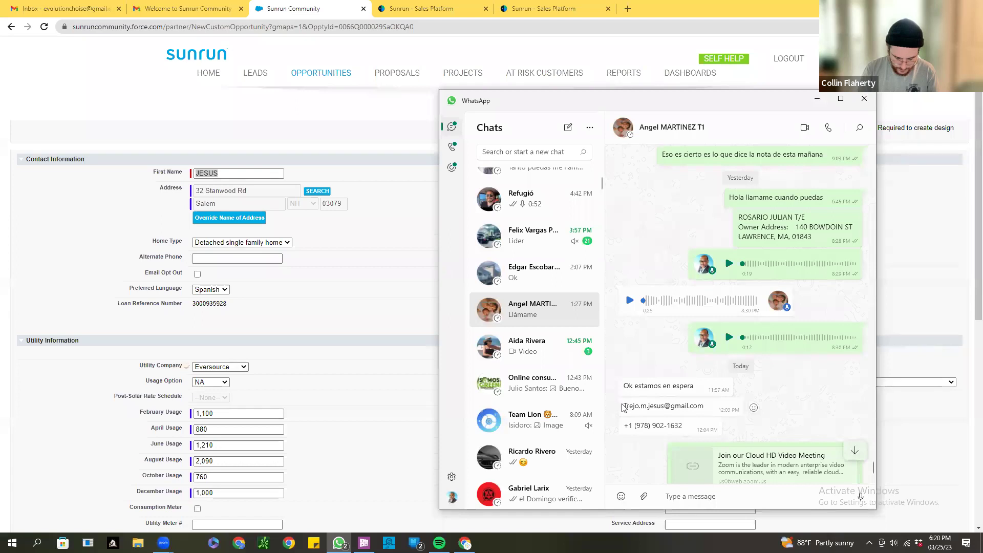
{"action": "left_click_drag", "start_coordinate": [625, 403], "coordinate": [703, 408]}
{"action": "right_click", "coordinate": [702, 405]}
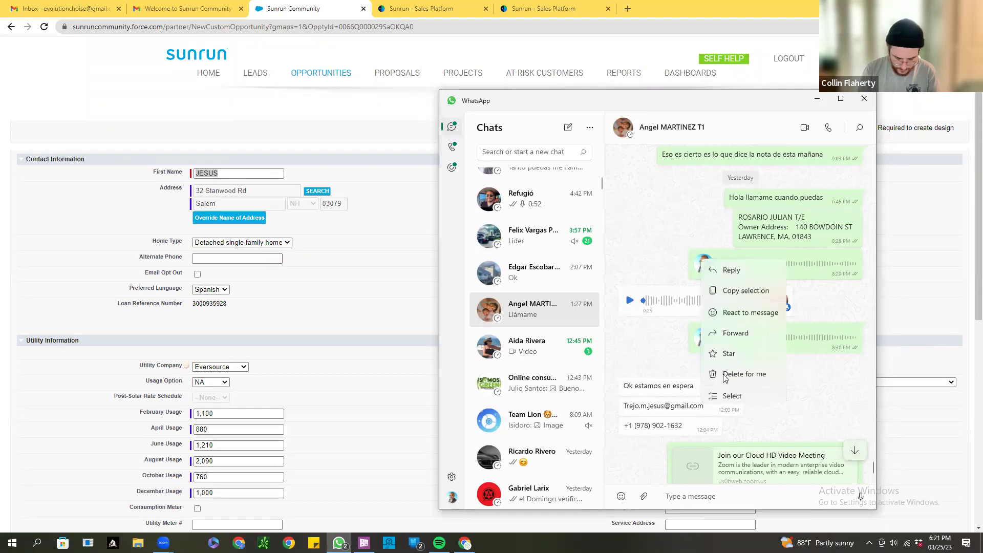
{"action": "left_click", "coordinate": [734, 290]}
{"action": "left_click", "coordinate": [359, 267]}
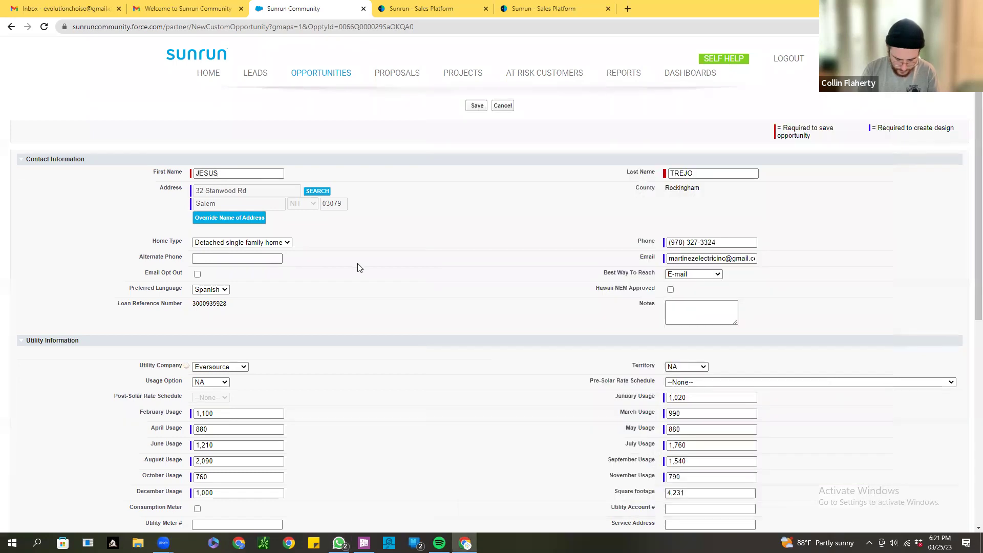
{"action": "left_click", "coordinate": [701, 260]}
{"action": "left_click_drag", "start_coordinate": [669, 259], "coordinate": [792, 273]}
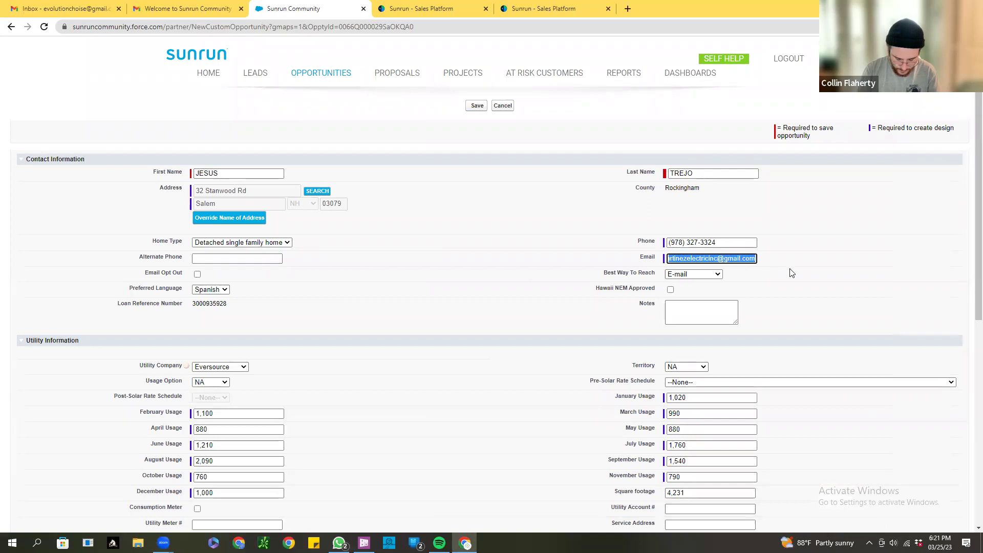
{"action": "key", "text": "ctrl+v"}
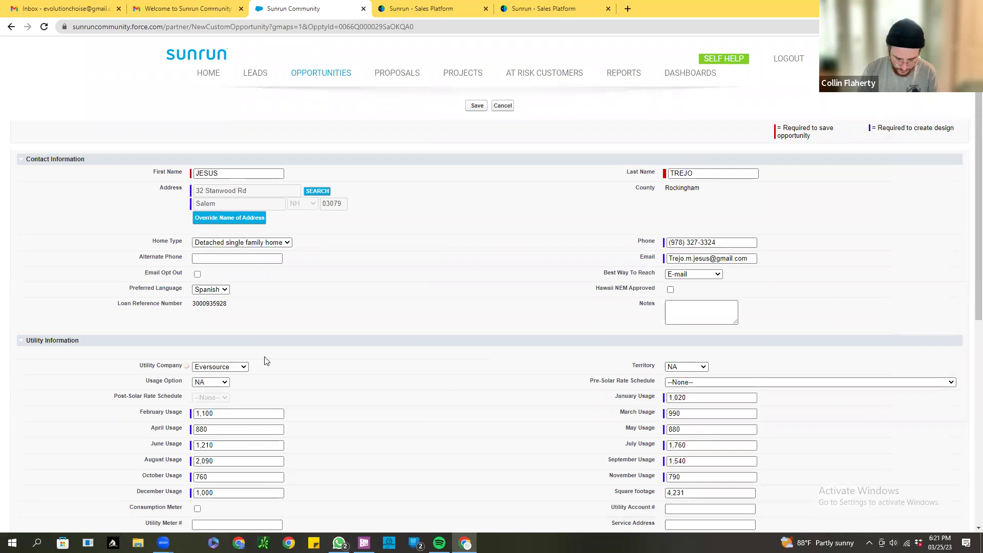
Copy the customer's phone number from the WhatsApp chat, replace the opportunity's primary phone with it, and save the record
{"action": "left_click", "coordinate": [338, 543]}
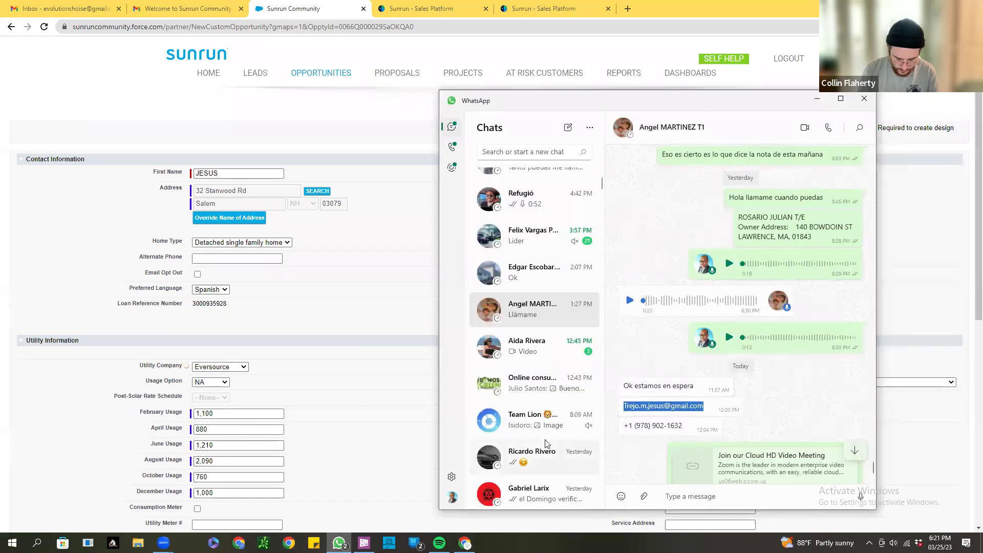
{"action": "left_click", "coordinate": [631, 426]}
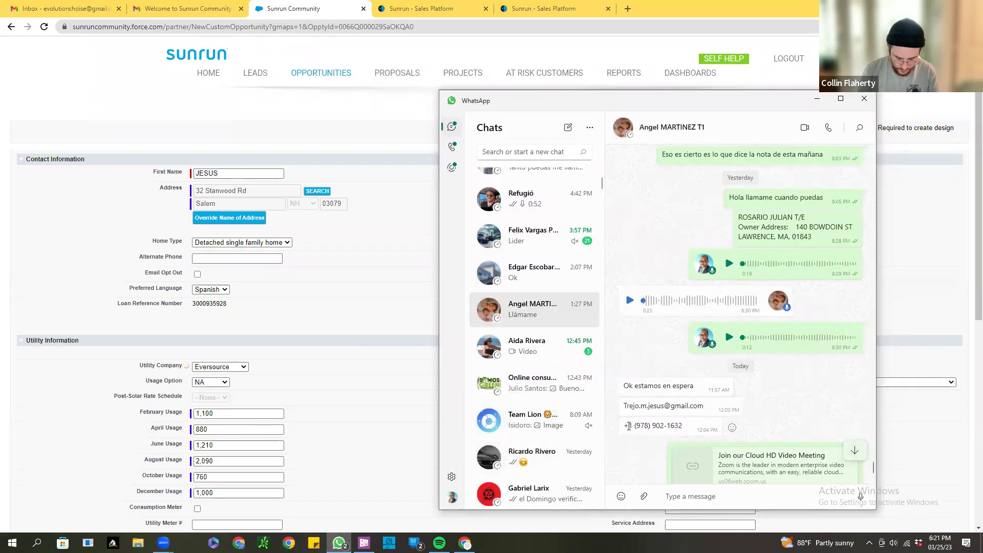
{"action": "left_click_drag", "start_coordinate": [628, 426], "coordinate": [682, 427]}
{"action": "right_click", "coordinate": [682, 427]}
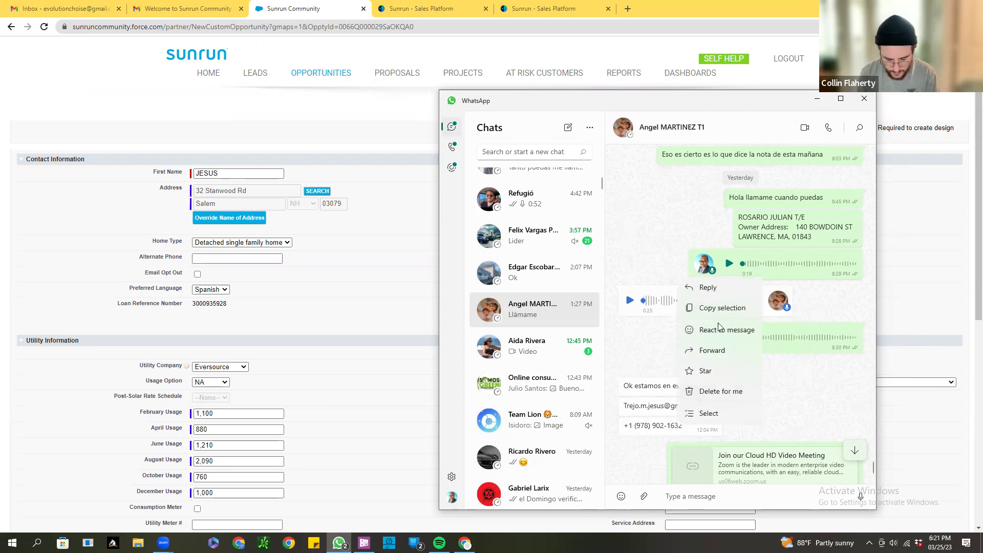
{"action": "left_click", "coordinate": [722, 308]}
{"action": "key", "text": "alt+Tab"}
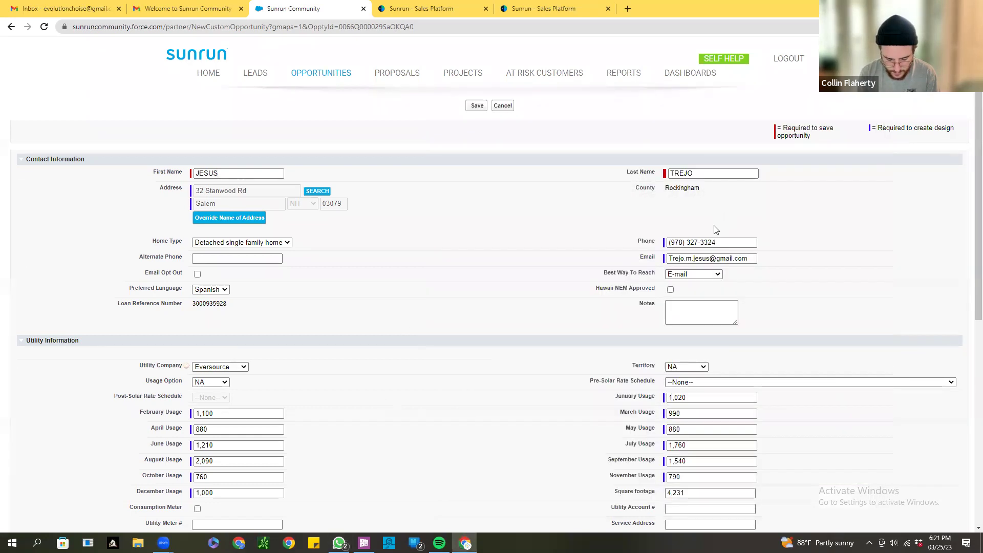
{"action": "left_click_drag", "start_coordinate": [718, 238], "coordinate": [654, 240]}
{"action": "key", "text": "ctrl+v"}
{"action": "left_click", "coordinate": [828, 263]}
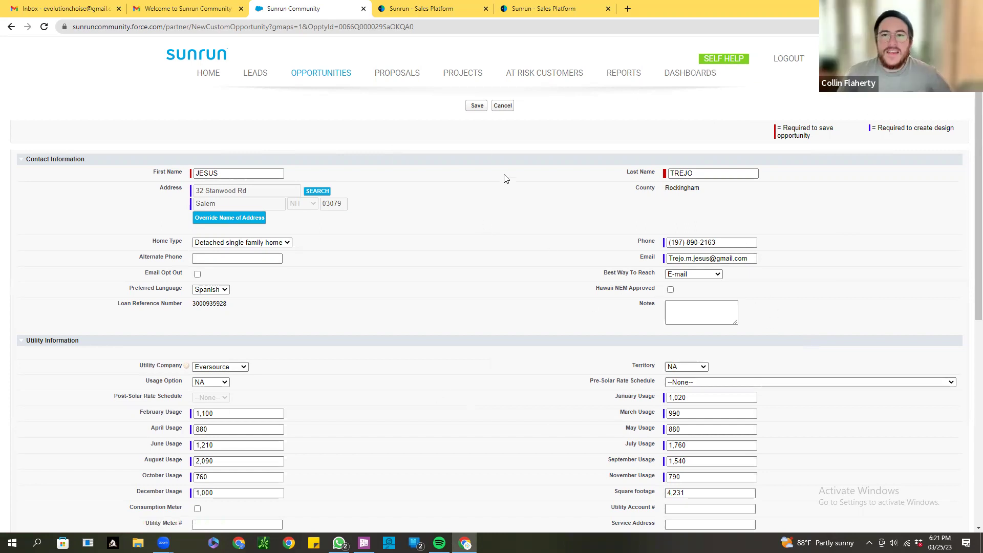
{"action": "left_click", "coordinate": [477, 108]}
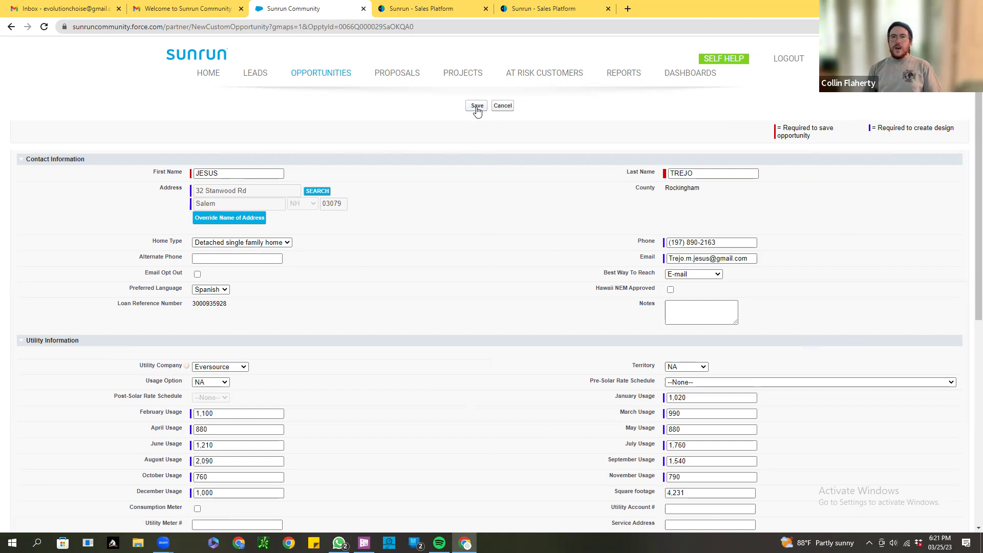
{"action": "left_click", "coordinate": [477, 108]}
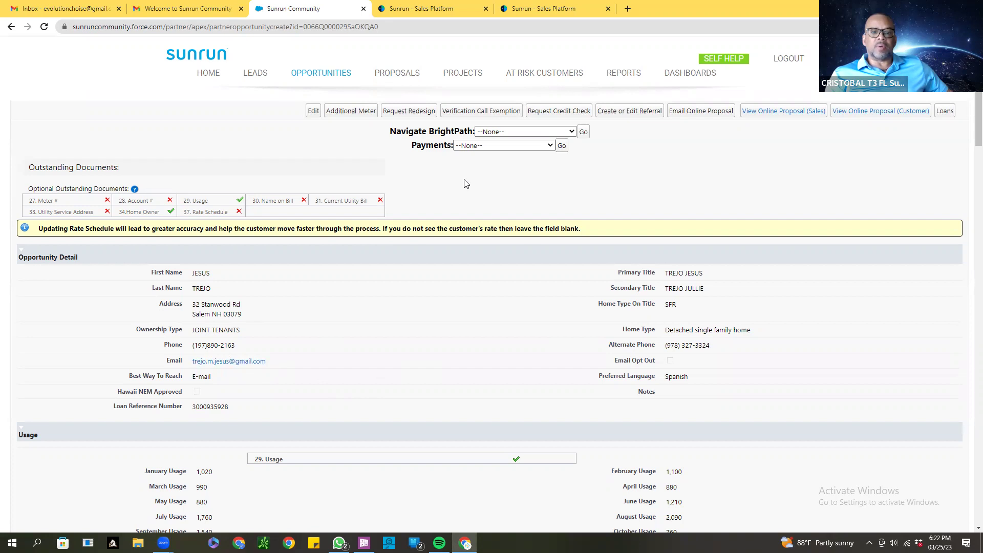
Reopen the opportunity for editing and paste the copied customer phone number over the primary phone again
{"action": "left_click", "coordinate": [313, 111]}
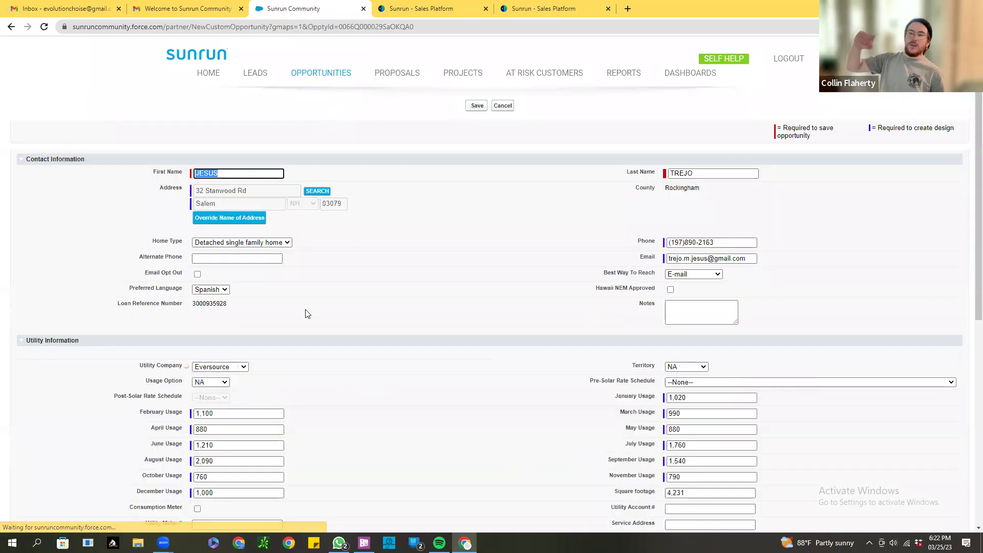
{"action": "triple_click", "coordinate": [716, 245]}
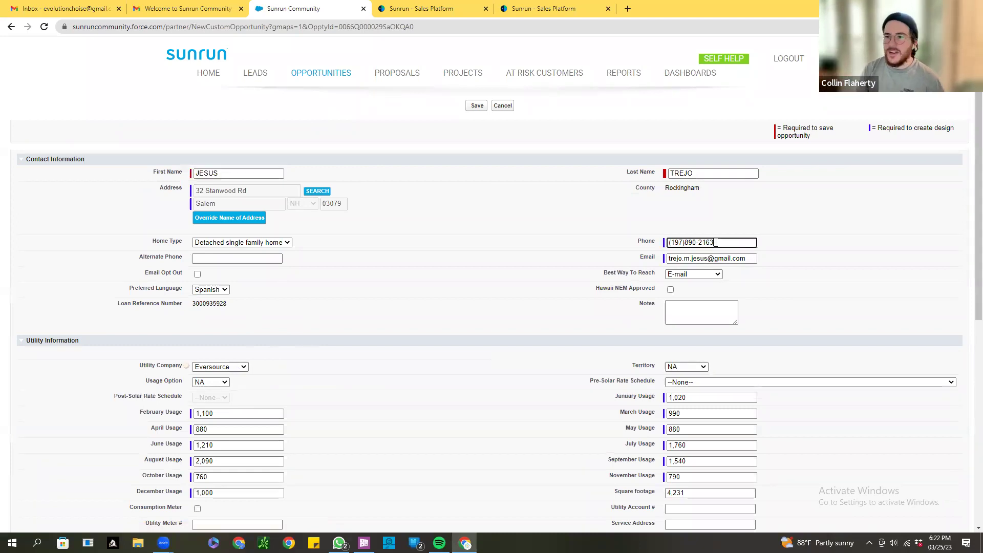
{"action": "key", "text": "ctrl+v"}
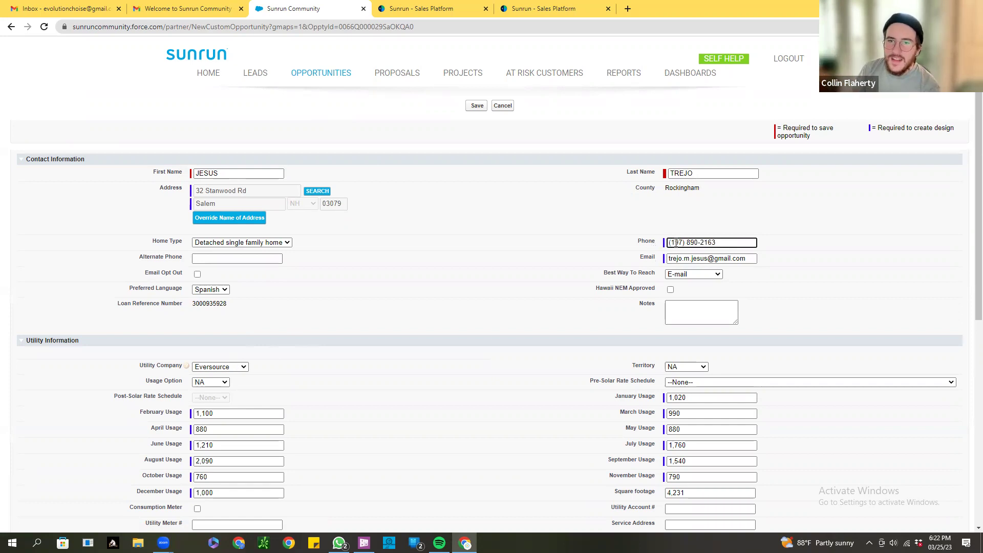
{"action": "left_click", "coordinate": [676, 243]}
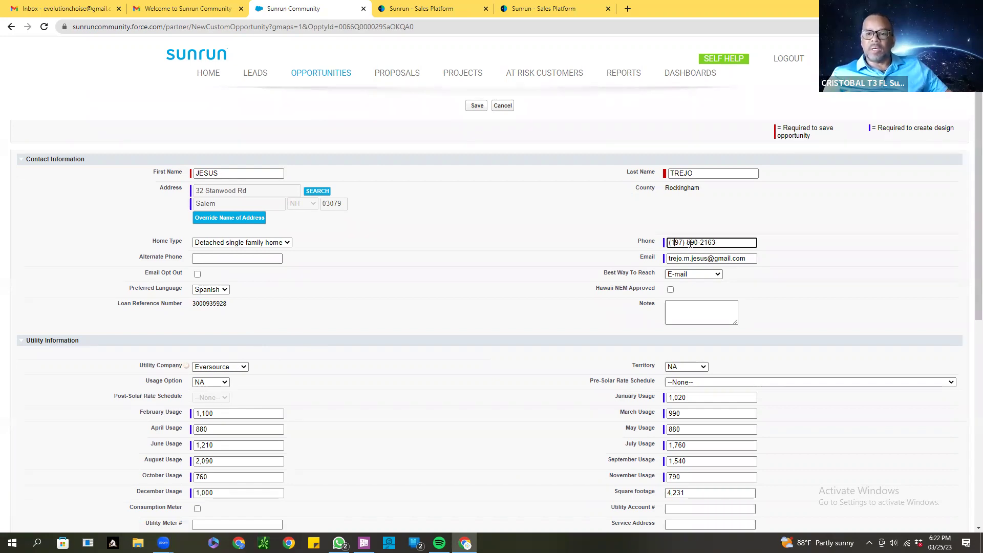
{"action": "left_click_drag", "start_coordinate": [686, 245], "coordinate": [665, 249]}
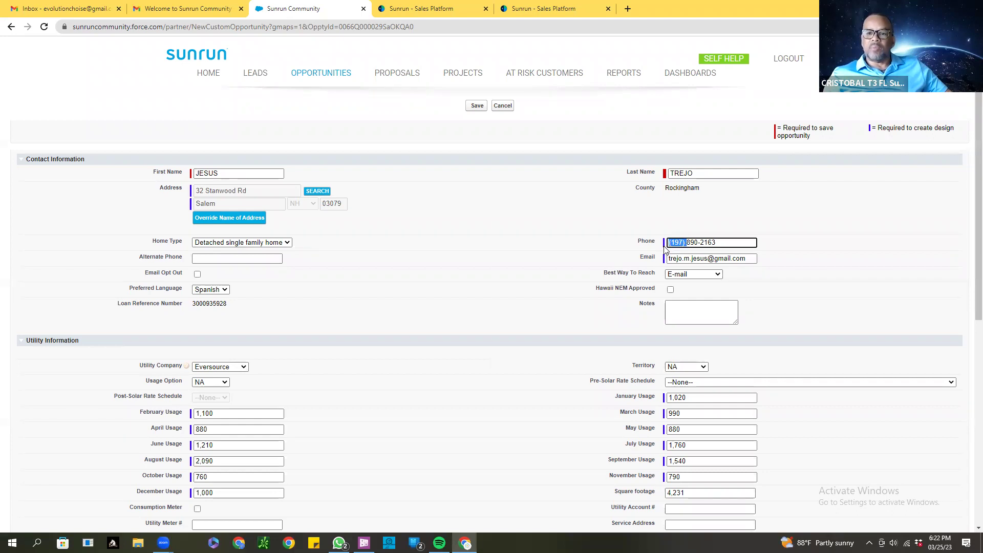
{"action": "type", "text": "97"}
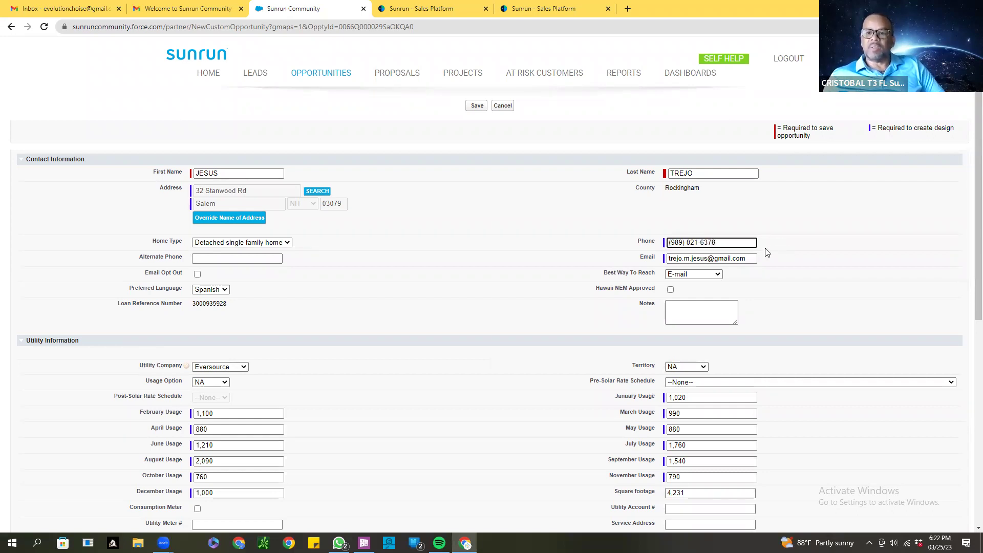
{"action": "left_click_drag", "start_coordinate": [716, 243], "coordinate": [647, 243]}
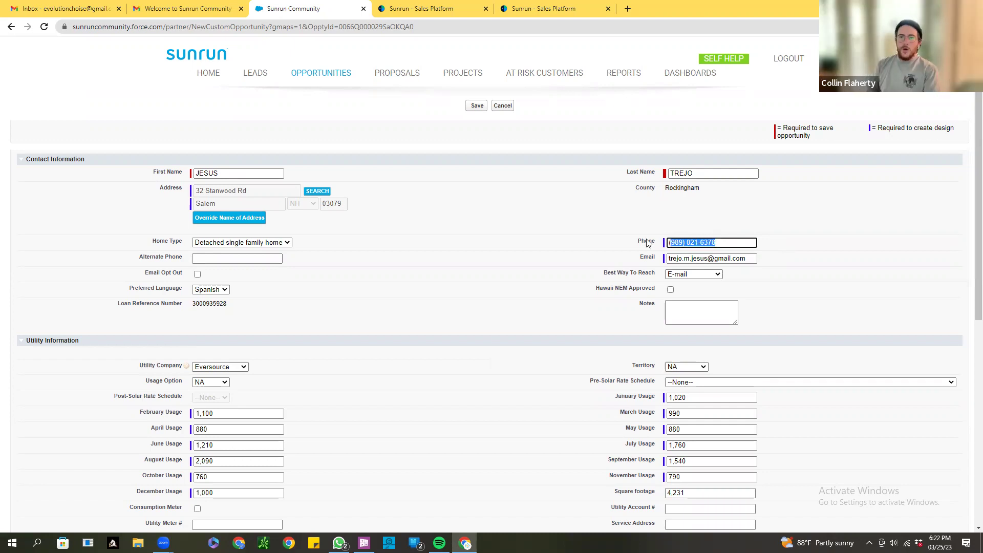
{"action": "key", "text": "ctrl+v"}
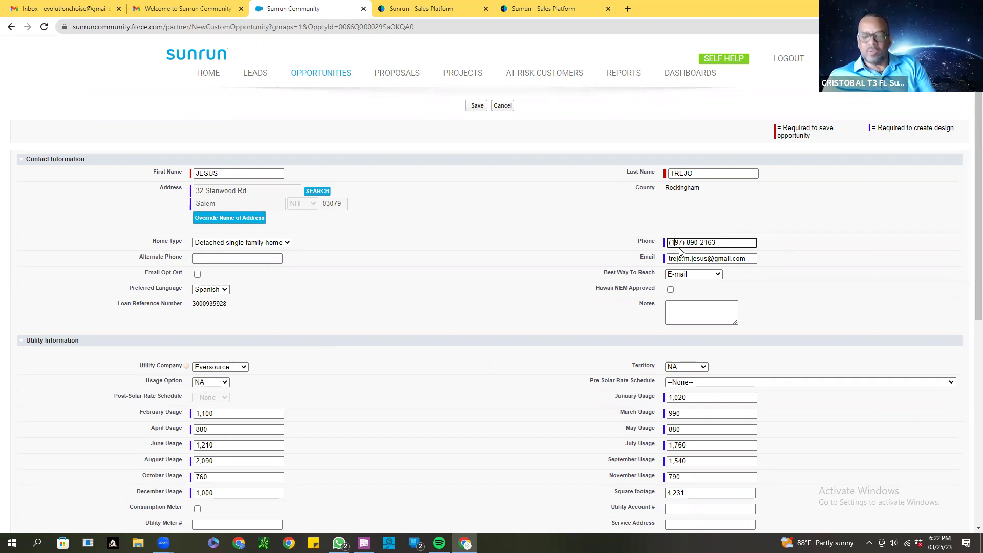
Correct the area code of the customer's primary phone number and save the opportunity
{"action": "key", "text": "BackSpace"}
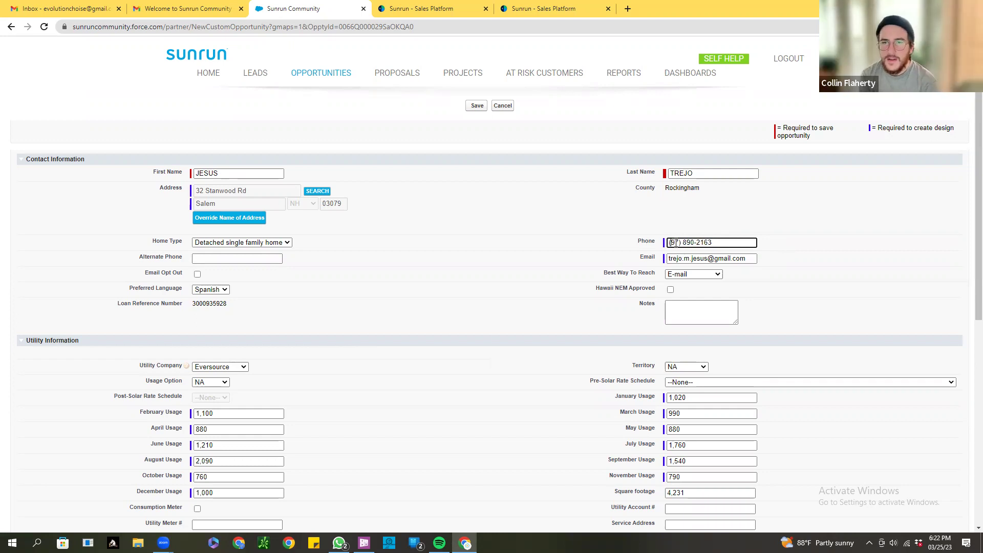
{"action": "type", "text": "8"}
{"action": "left_click", "coordinate": [810, 254]}
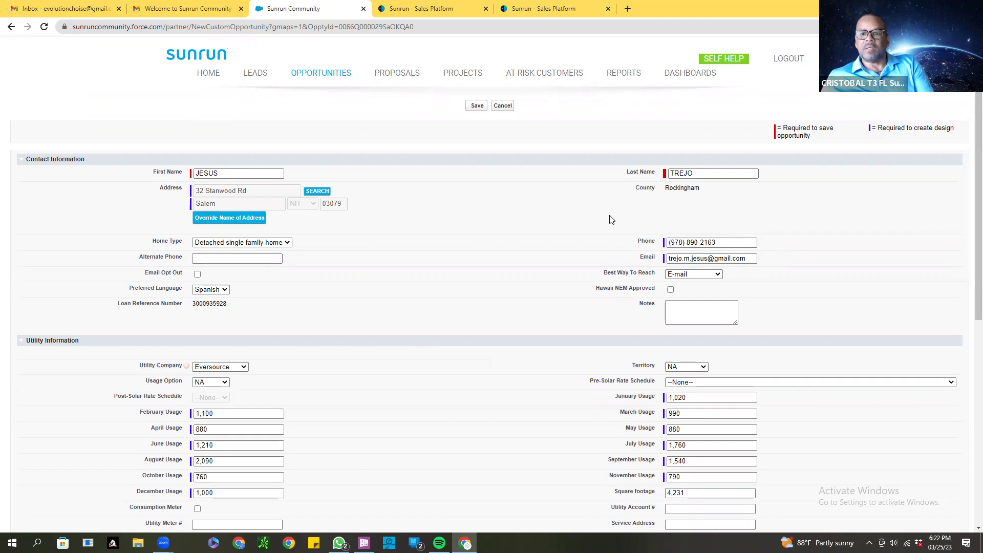
{"action": "left_click", "coordinate": [477, 106]}
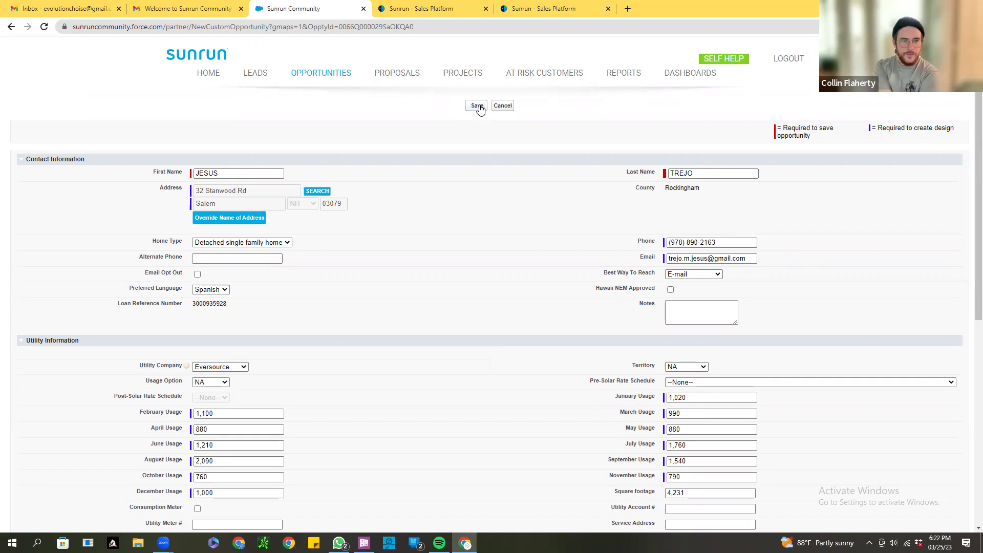
{"action": "left_click", "coordinate": [478, 108]}
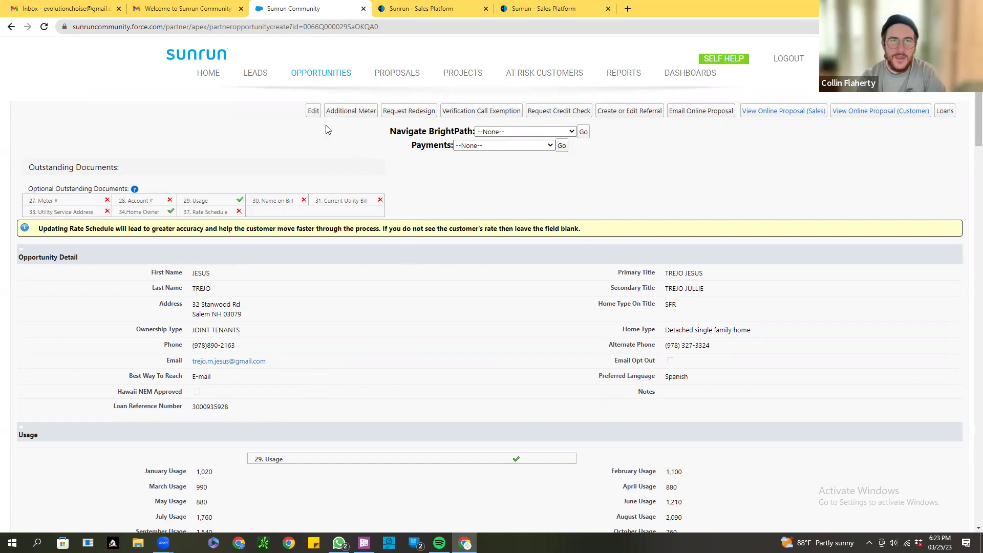
Go to New Project in BrightPath from the opportunity and view the design with 39 x FF-MP-BBB-400 modules
{"action": "left_click", "coordinate": [571, 131]}
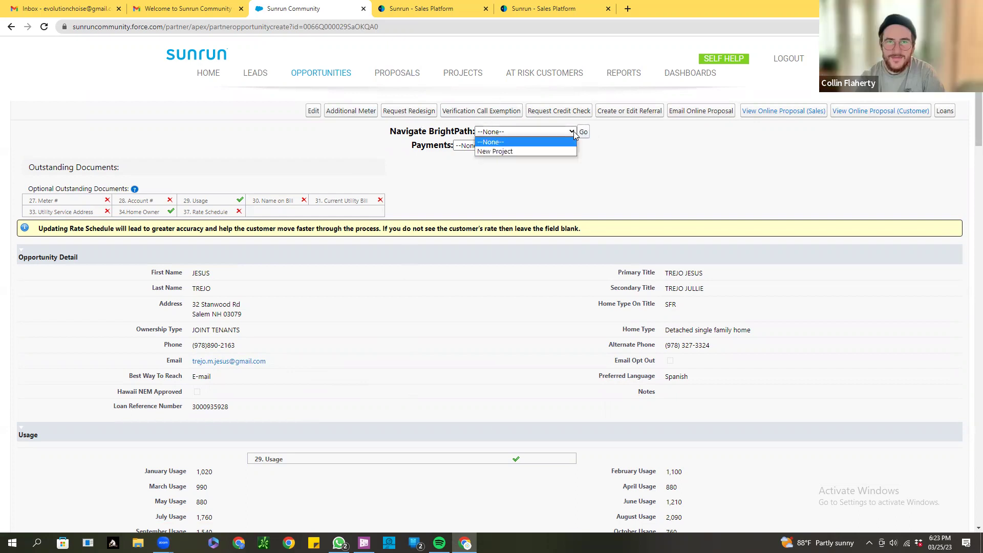
{"action": "left_click", "coordinate": [504, 152]}
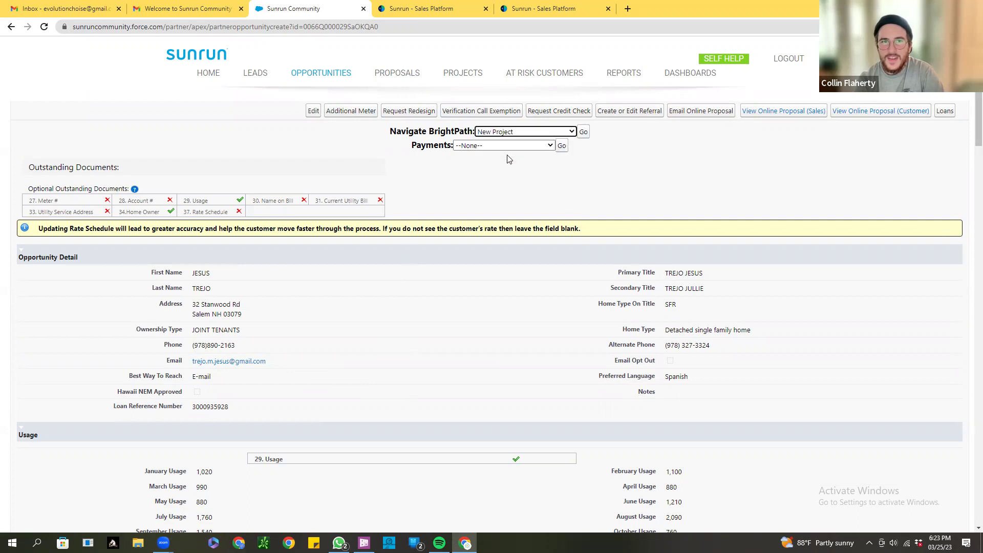
{"action": "left_click", "coordinate": [585, 133]}
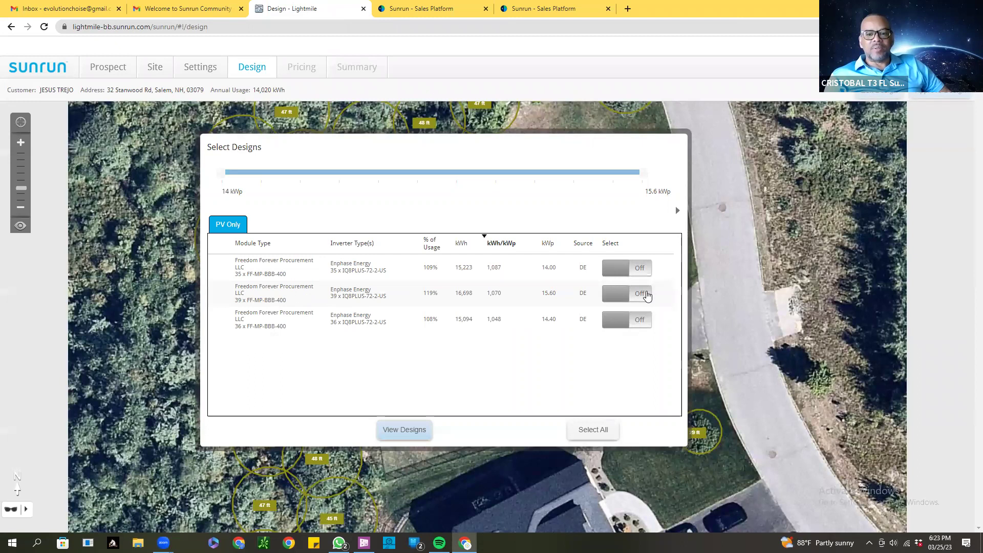
{"action": "left_click", "coordinate": [643, 296]}
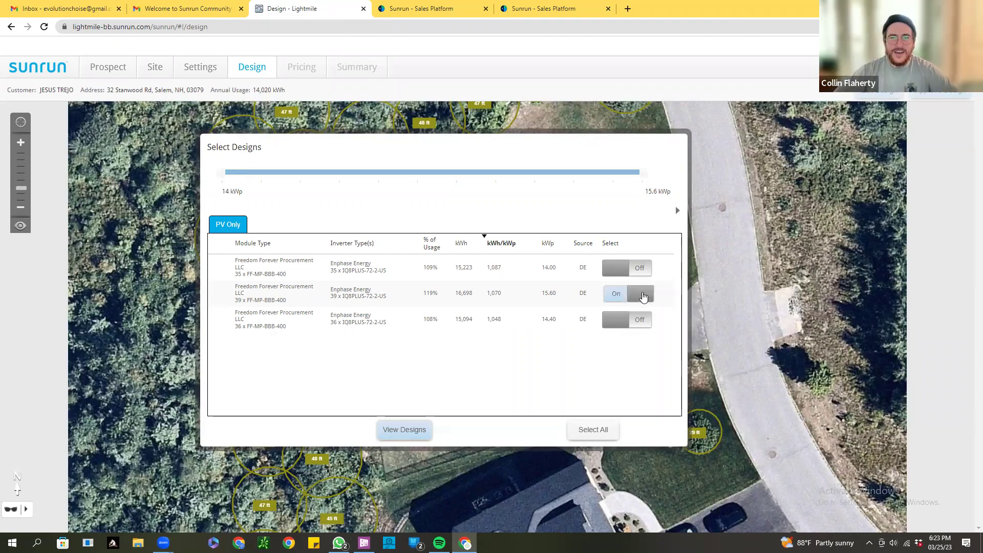
{"action": "left_click", "coordinate": [390, 435]}
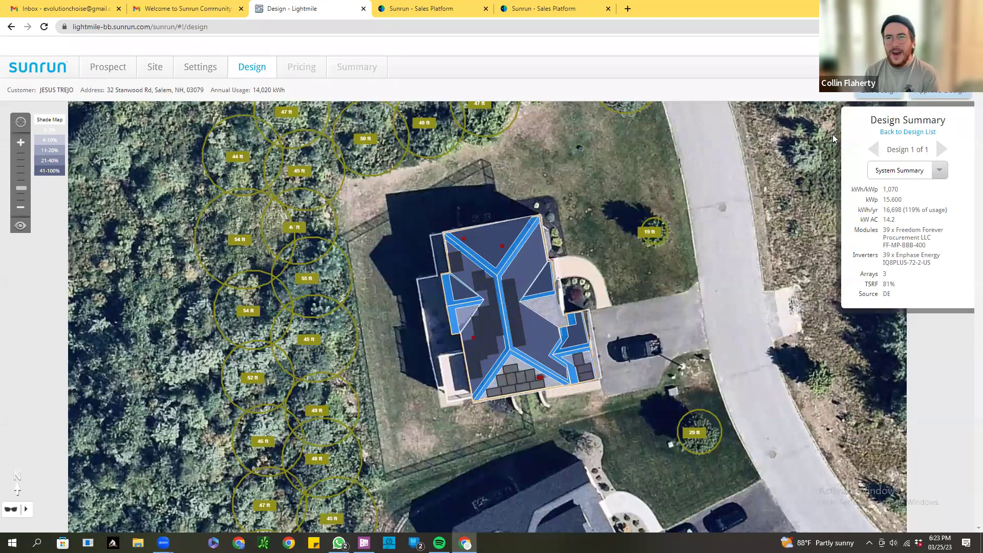
Continue with the design to pricing and turn off the BrightSave Monthly, 0.0% Escalator and 2.9% Escalator options
{"action": "left_click", "coordinate": [943, 97]}
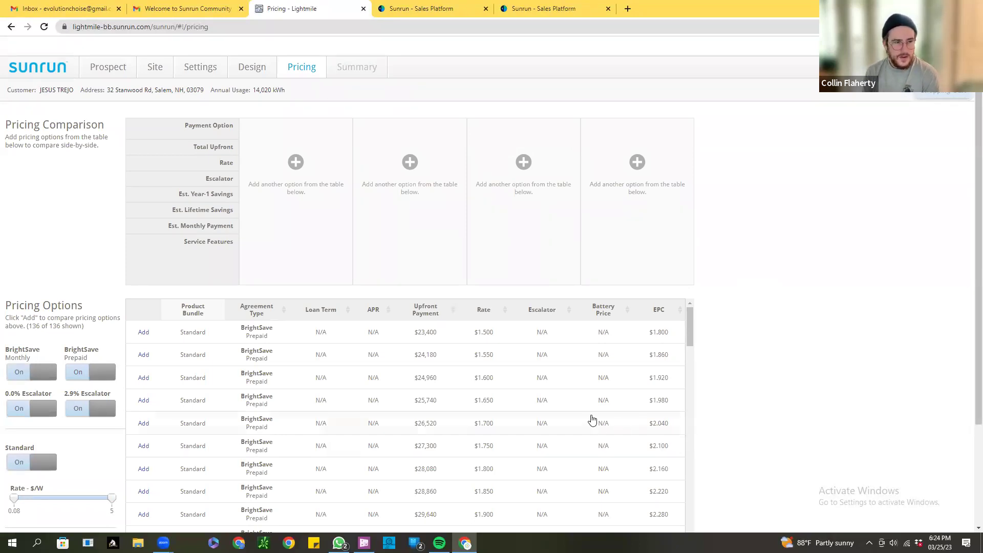
{"action": "scroll", "coordinate": [590, 417], "scroll_direction": "down", "scroll_amount": 3}
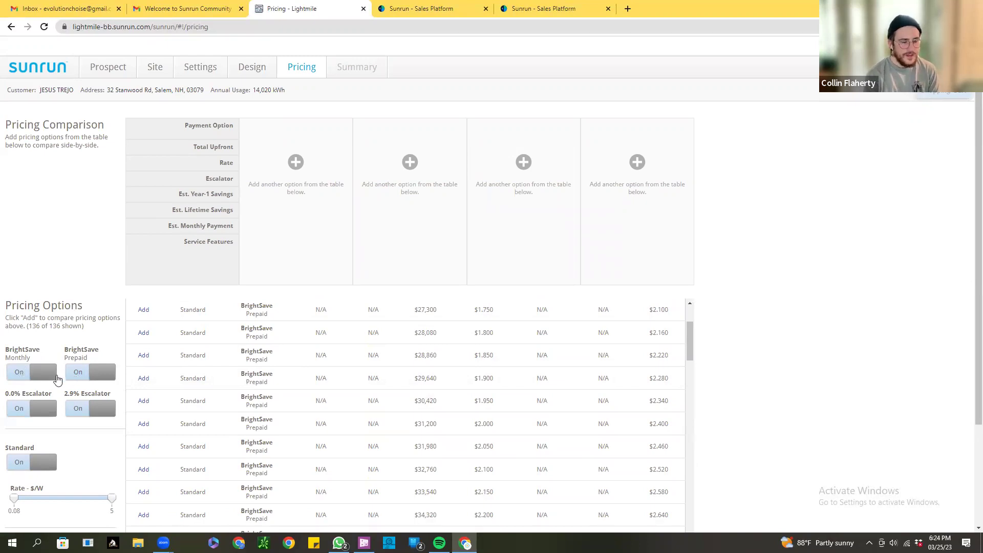
{"action": "left_click", "coordinate": [17, 378]}
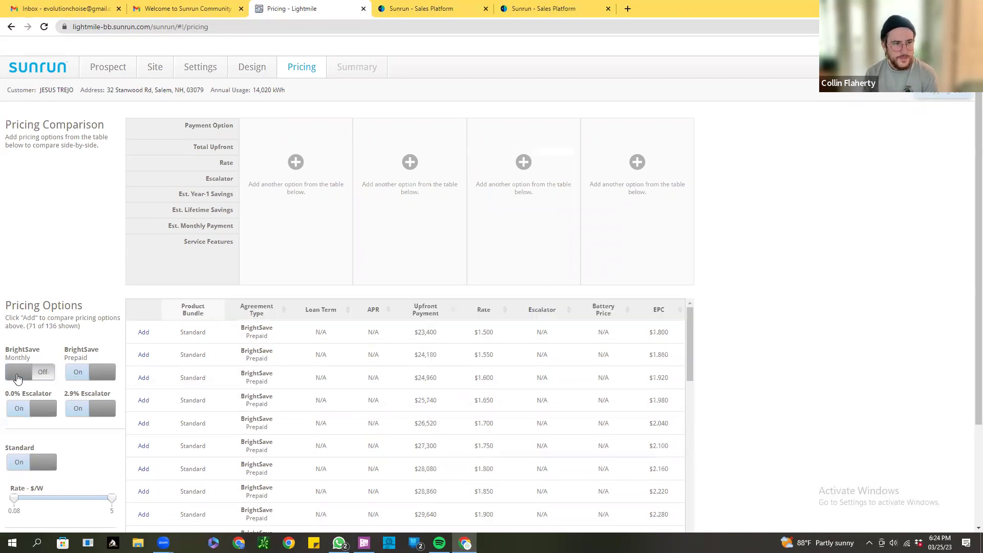
{"action": "left_click", "coordinate": [34, 412]}
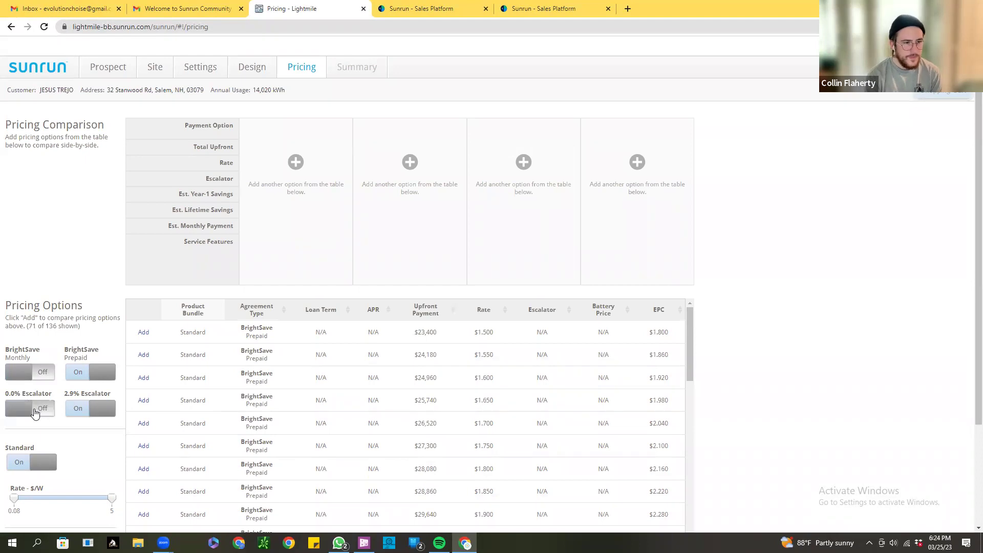
{"action": "left_click", "coordinate": [80, 415]}
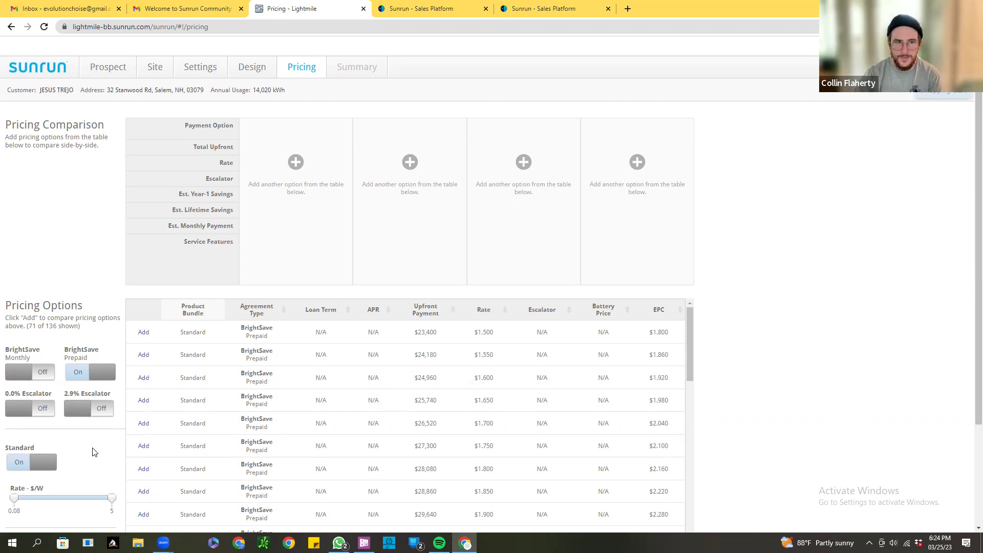
Review the BrightSave Prepaid pricing options and sort them by EPC from highest to lowest
{"action": "scroll", "coordinate": [670, 324], "scroll_direction": "down", "scroll_amount": 8}
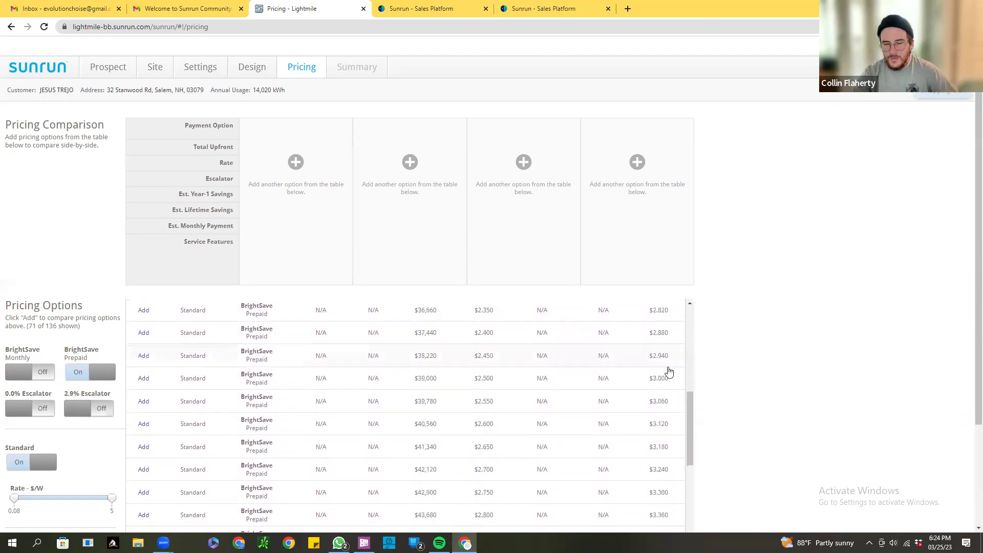
{"action": "scroll", "coordinate": [668, 378], "scroll_direction": "down", "scroll_amount": 5}
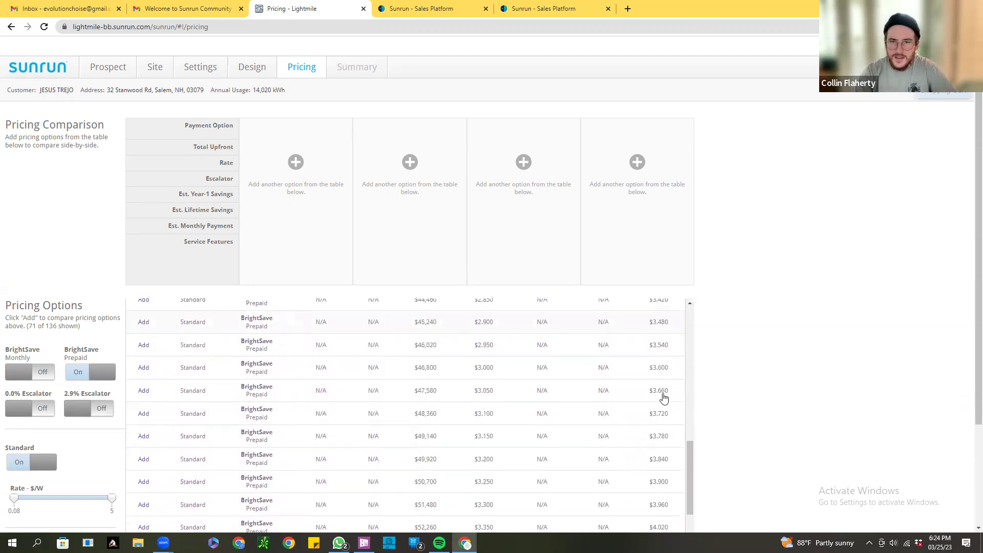
{"action": "scroll", "coordinate": [663, 397], "scroll_direction": "up", "scroll_amount": 13}
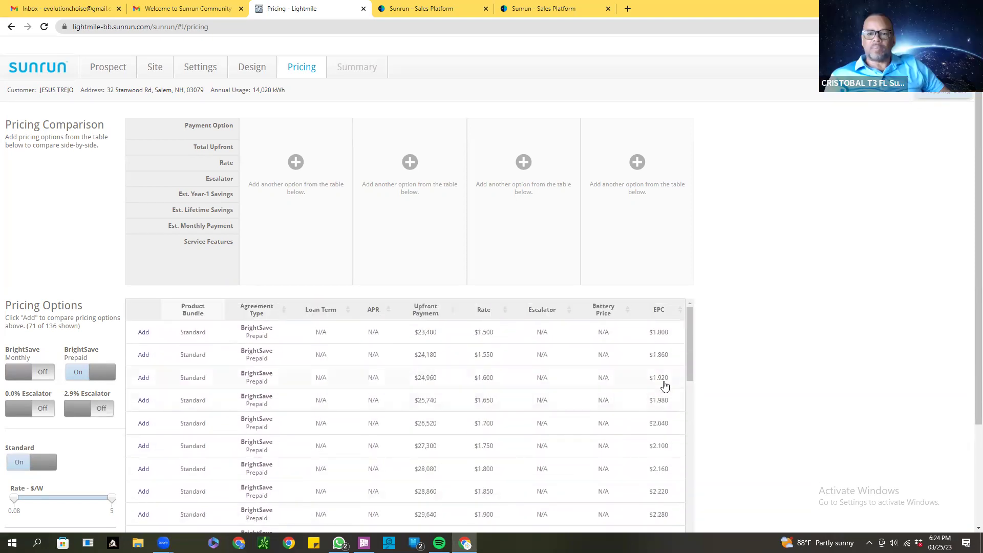
{"action": "left_click", "coordinate": [665, 316]}
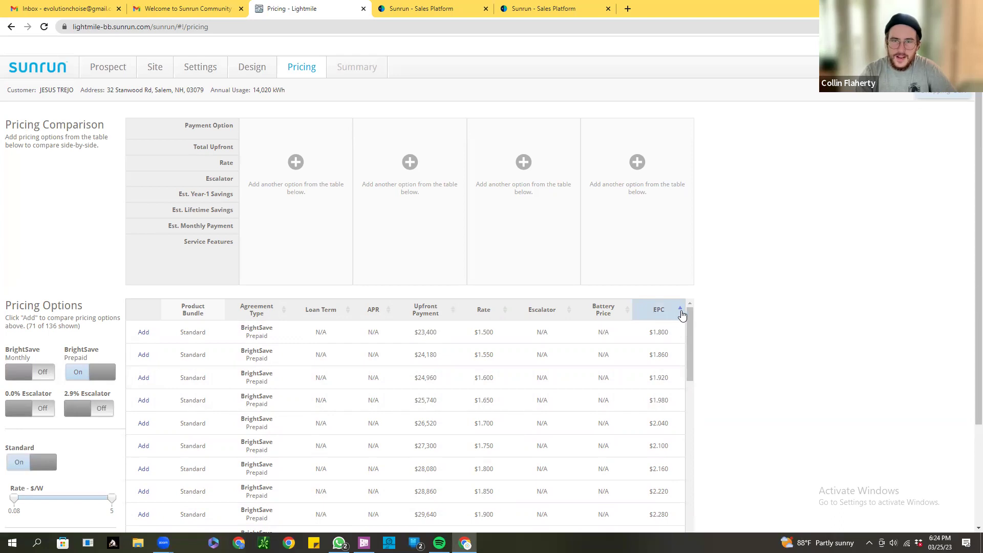
{"action": "left_click", "coordinate": [665, 316]}
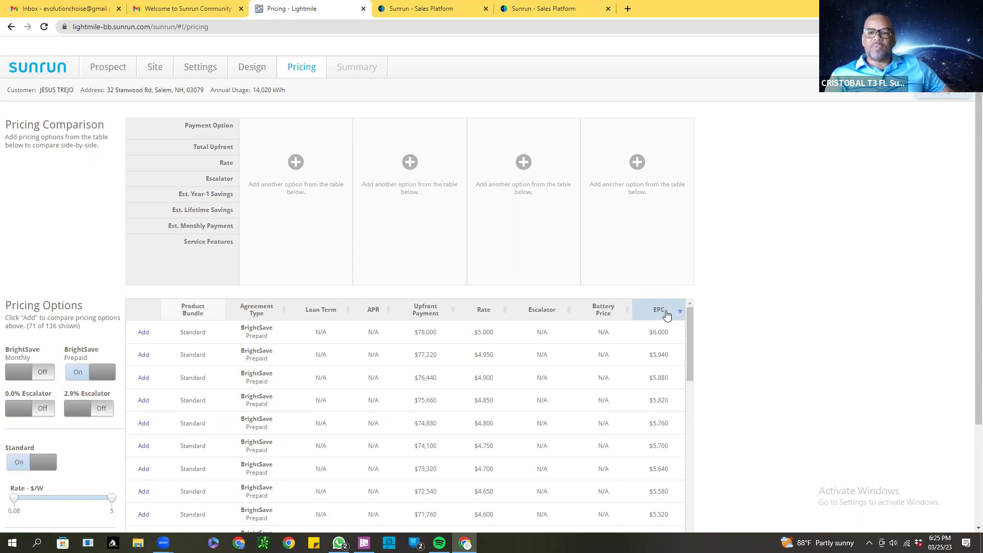
Examine the EPC values in the sorted prepaid list and check the total price of the 14.8 kW Prepaid proposal
{"action": "scroll", "coordinate": [665, 359], "scroll_direction": "down", "scroll_amount": 2}
{"action": "scroll", "coordinate": [665, 358], "scroll_direction": "down", "scroll_amount": 5}
{"action": "scroll", "coordinate": [660, 451], "scroll_direction": "down", "scroll_amount": 8}
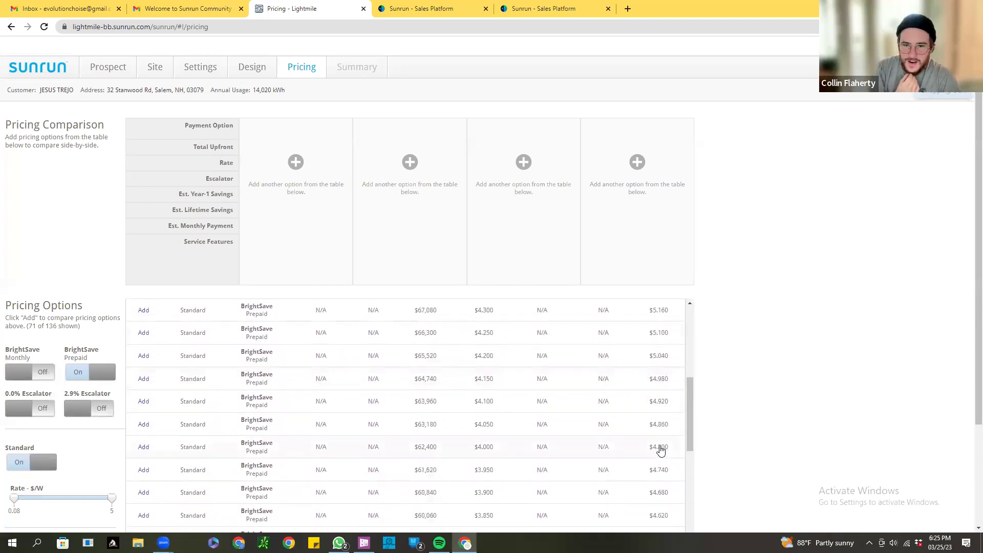
{"action": "scroll", "coordinate": [660, 450], "scroll_direction": "down", "scroll_amount": 3}
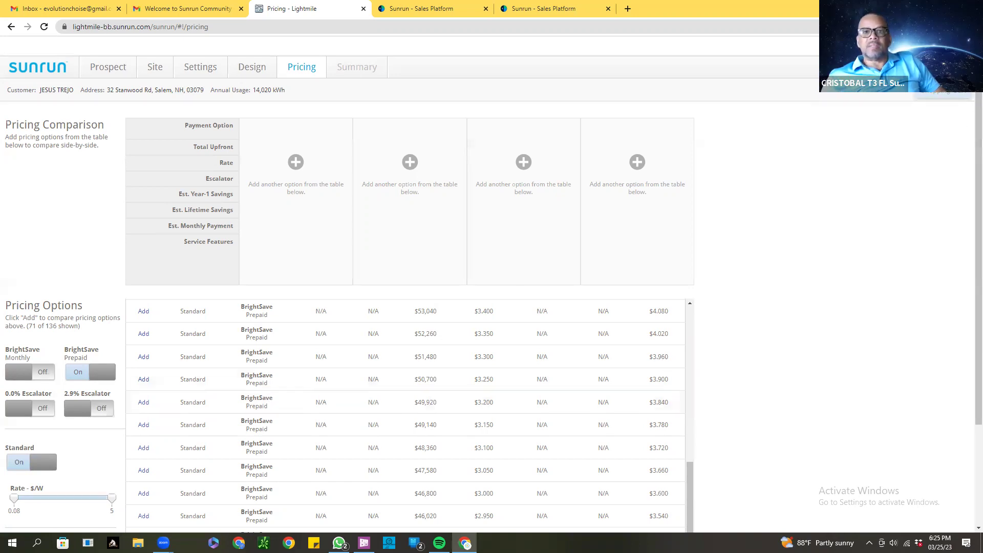
{"action": "left_click", "coordinate": [569, 9]}
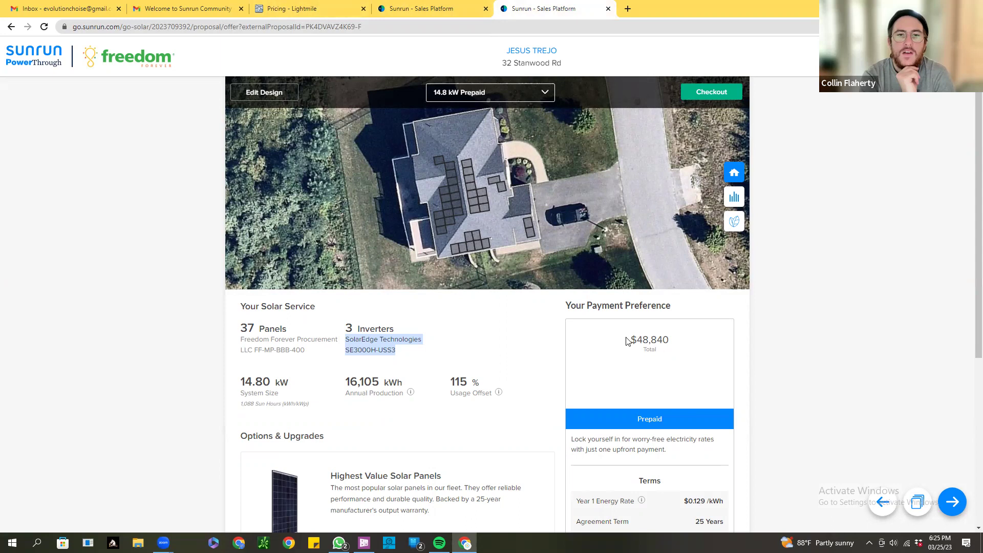
{"action": "left_click", "coordinate": [317, 14]}
{"action": "scroll", "coordinate": [665, 479], "scroll_direction": "down", "scroll_amount": 10}
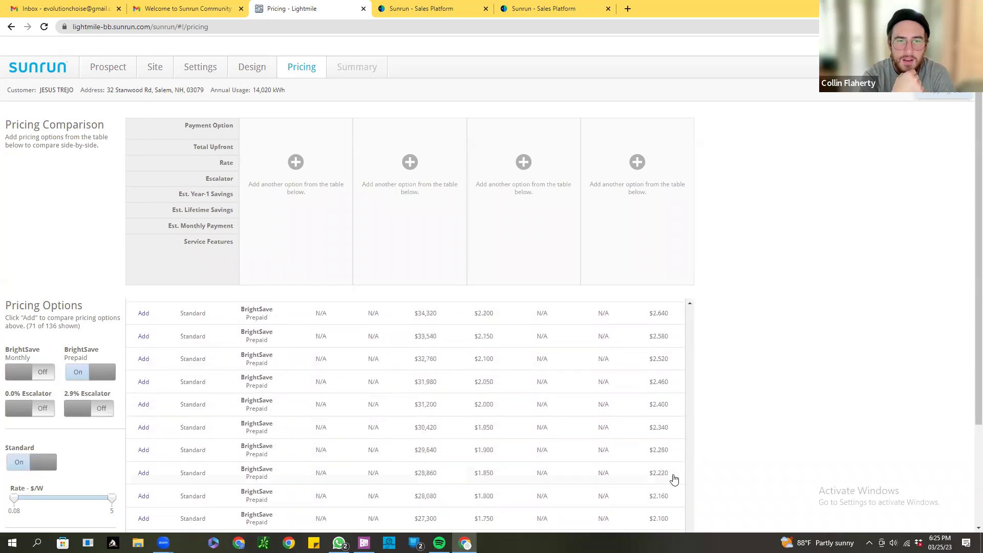
Add the BrightSave Prepaid option with $48,360 upfront and a $3.100 rate to the comparison and approve it
{"action": "scroll", "coordinate": [665, 480], "scroll_direction": "up", "scroll_amount": 3}
{"action": "scroll", "coordinate": [664, 481], "scroll_direction": "down", "scroll_amount": 3}
{"action": "scroll", "coordinate": [664, 480], "scroll_direction": "down", "scroll_amount": 2}
{"action": "scroll", "coordinate": [664, 468], "scroll_direction": "up", "scroll_amount": 2}
{"action": "scroll", "coordinate": [665, 468], "scroll_direction": "down", "scroll_amount": 2}
{"action": "scroll", "coordinate": [667, 453], "scroll_direction": "up", "scroll_amount": 11}
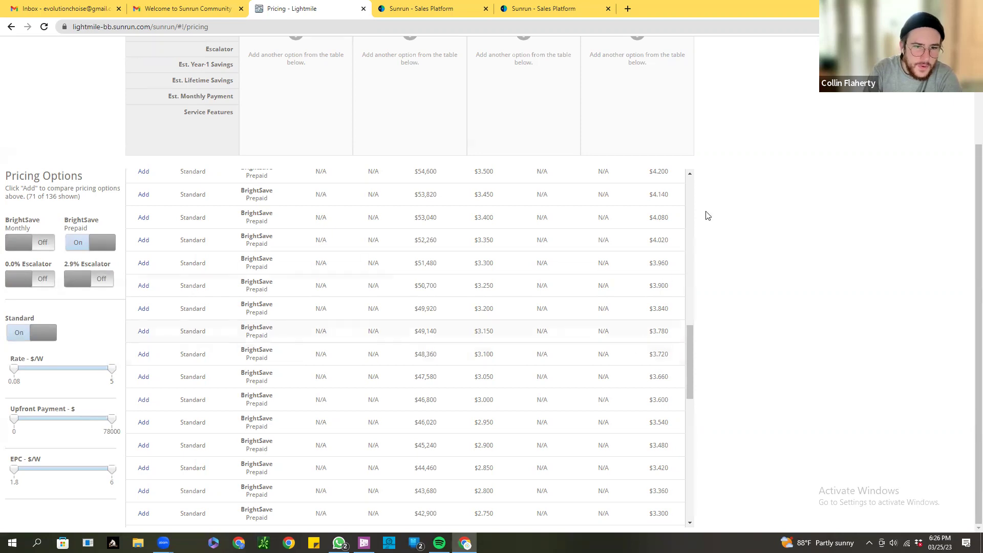
{"action": "left_click", "coordinate": [144, 355]}
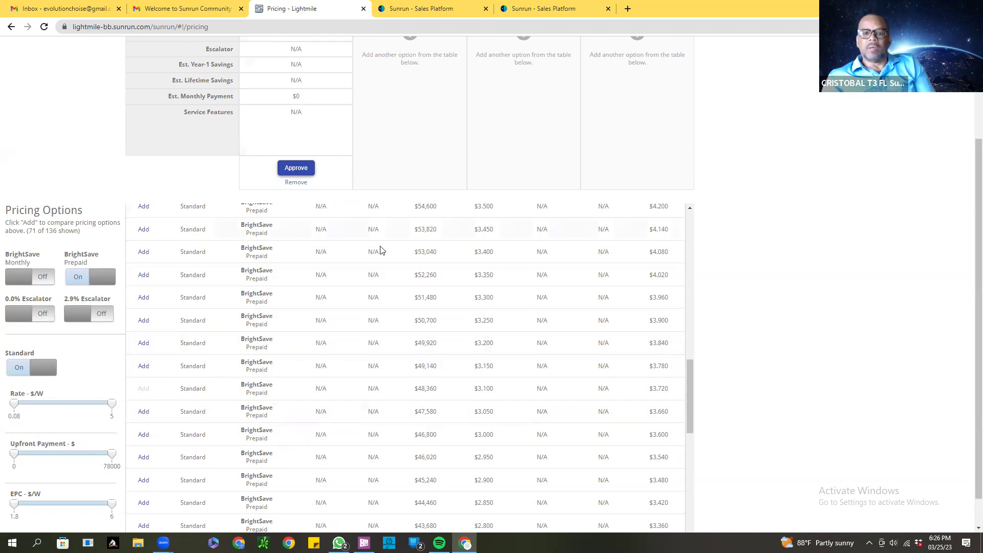
{"action": "left_click", "coordinate": [287, 168]}
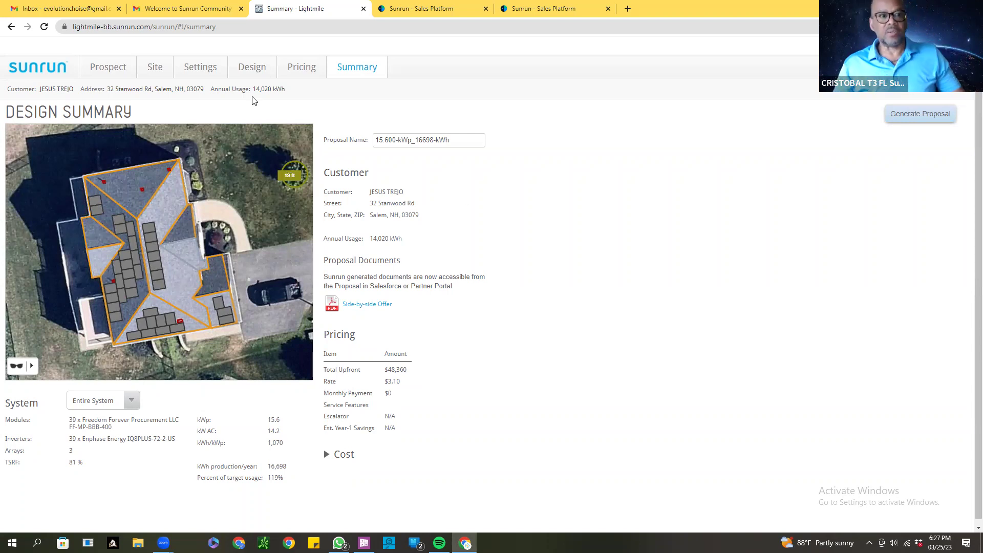
{"action": "left_click", "coordinate": [157, 9]}
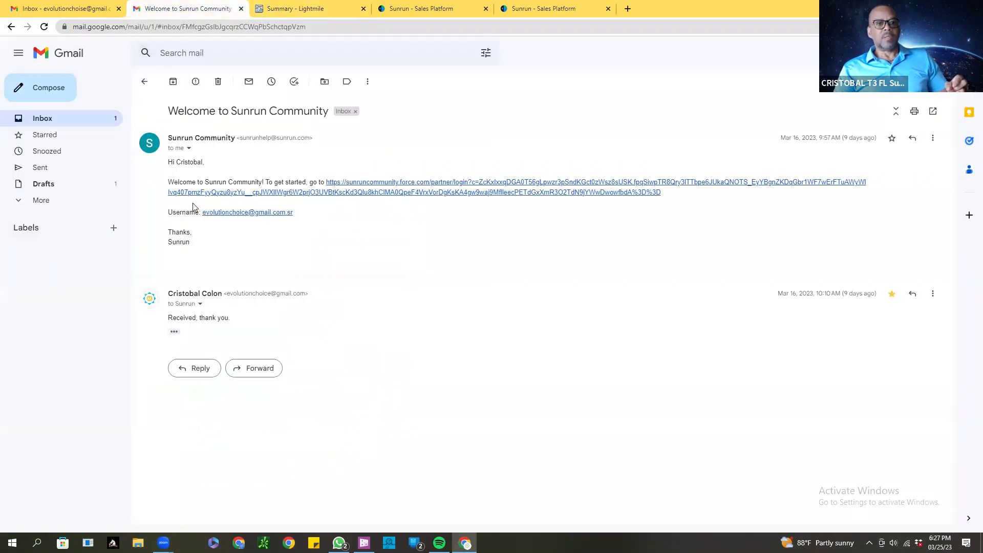
{"action": "key", "text": "j"}
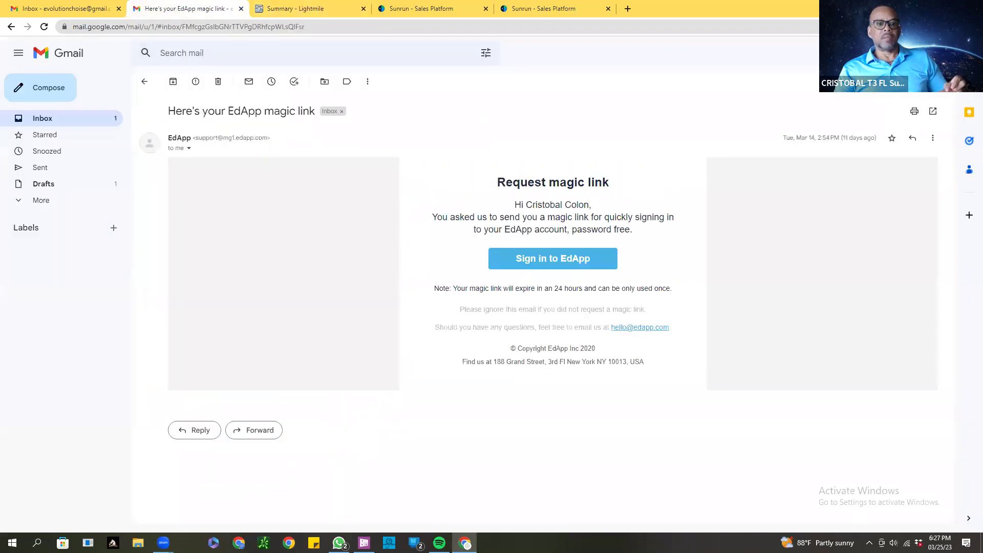
{"action": "key", "text": "k"}
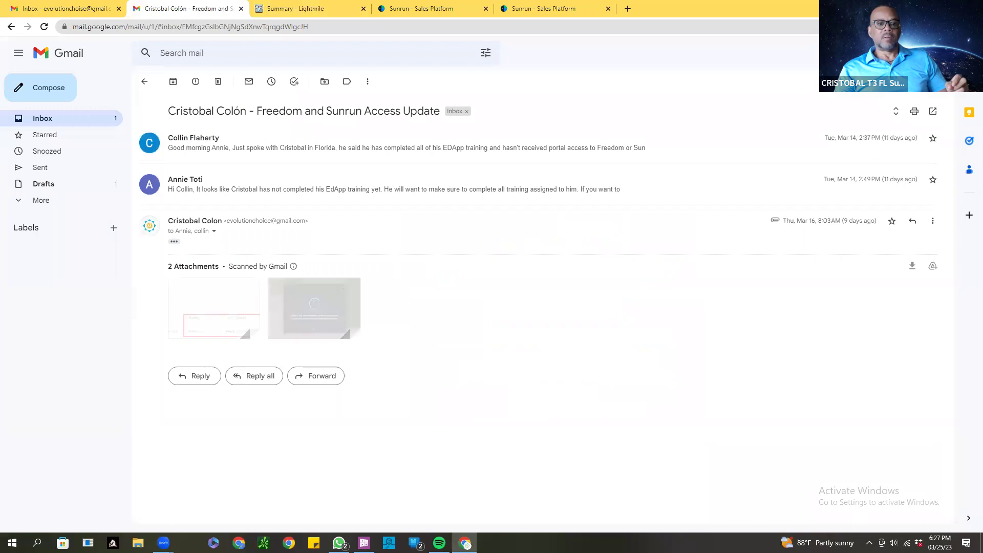
{"action": "left_click", "coordinate": [287, 302]}
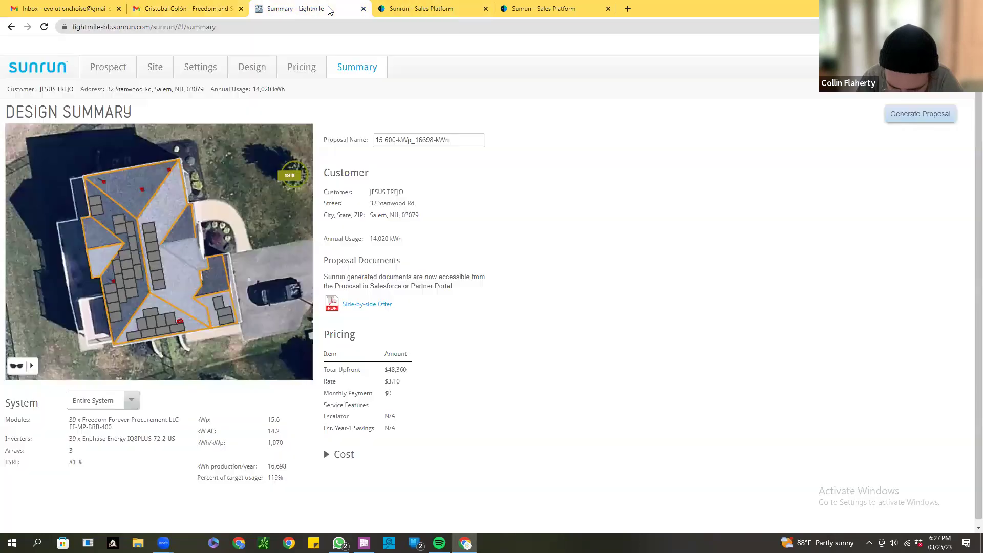
{"action": "left_click", "coordinate": [307, 8]}
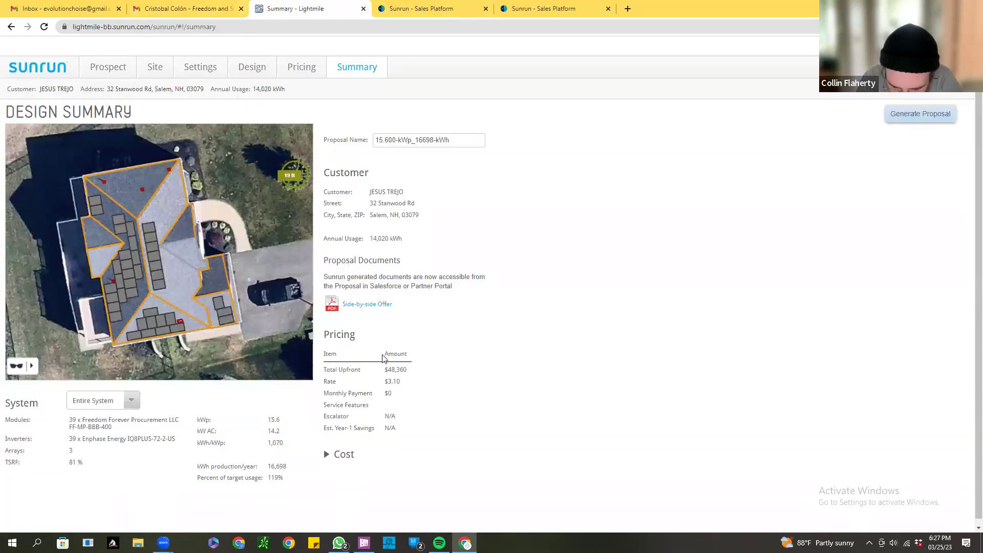
Check the panels, inverters and total price of the 14.8 kW Prepaid proposal, and return to the design summary
{"action": "left_click", "coordinate": [433, 14]}
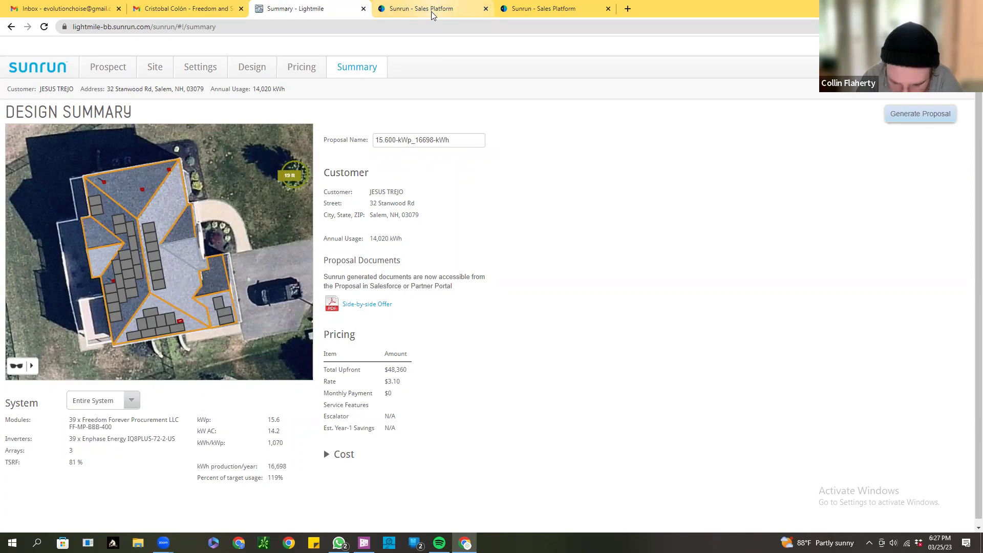
{"action": "left_click", "coordinate": [532, 9]}
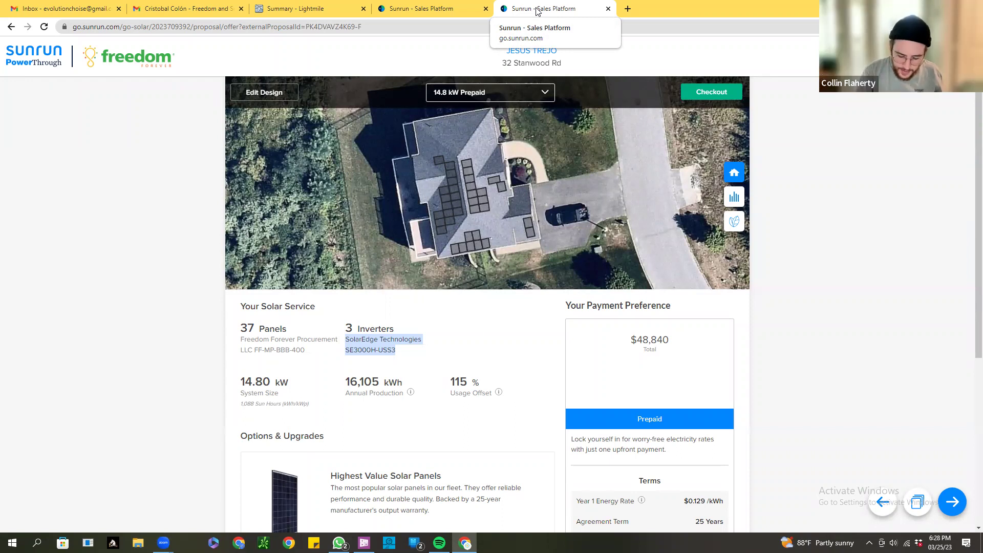
{"action": "left_click", "coordinate": [435, 14]}
{"action": "left_click", "coordinate": [324, 10]}
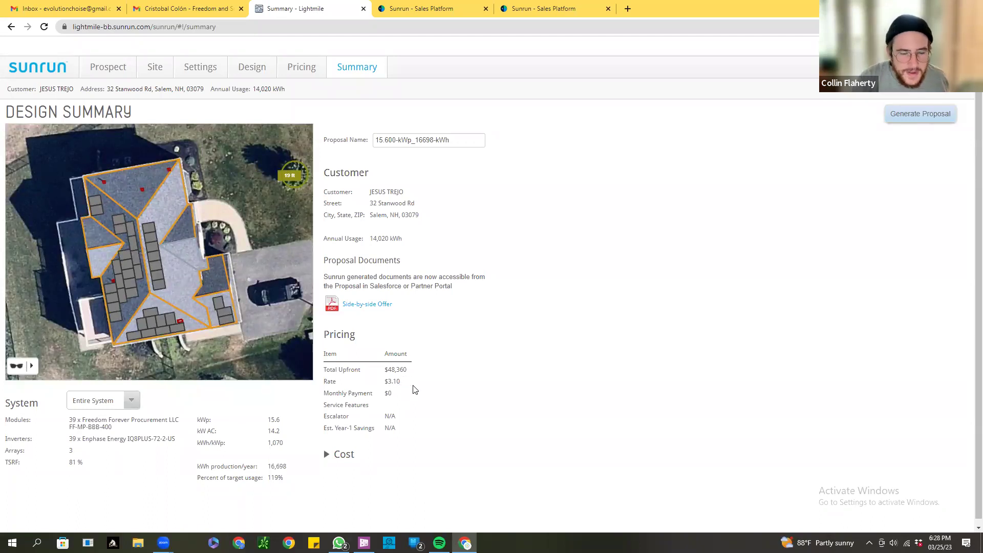
Expand the design summary's cost breakdown, examine its amounts and $/Wp values, and compare with the 14.8 kW Prepaid proposal
{"action": "left_click", "coordinate": [328, 454]}
{"action": "scroll", "coordinate": [562, 465], "scroll_direction": "down", "scroll_amount": 3}
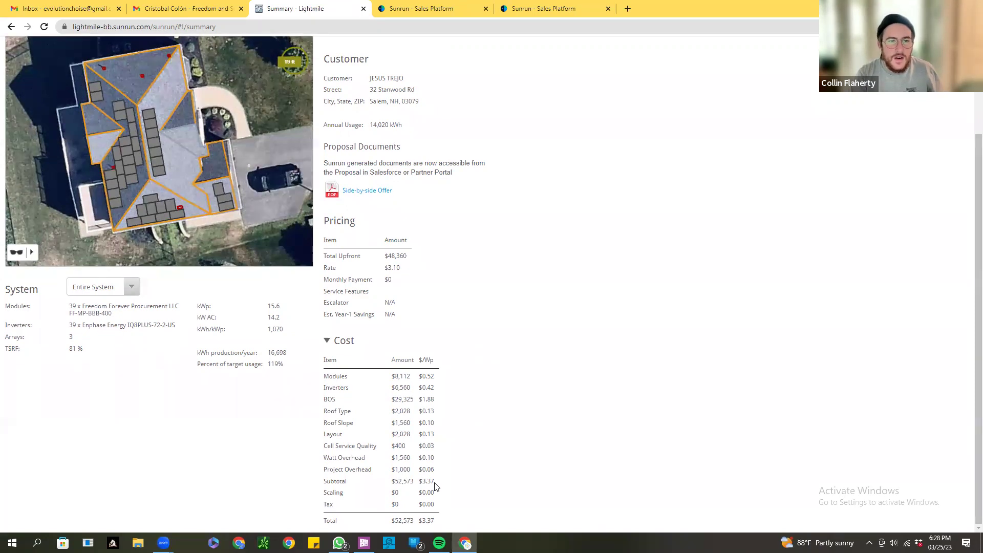
{"action": "scroll", "coordinate": [435, 486], "scroll_direction": "up", "scroll_amount": 2}
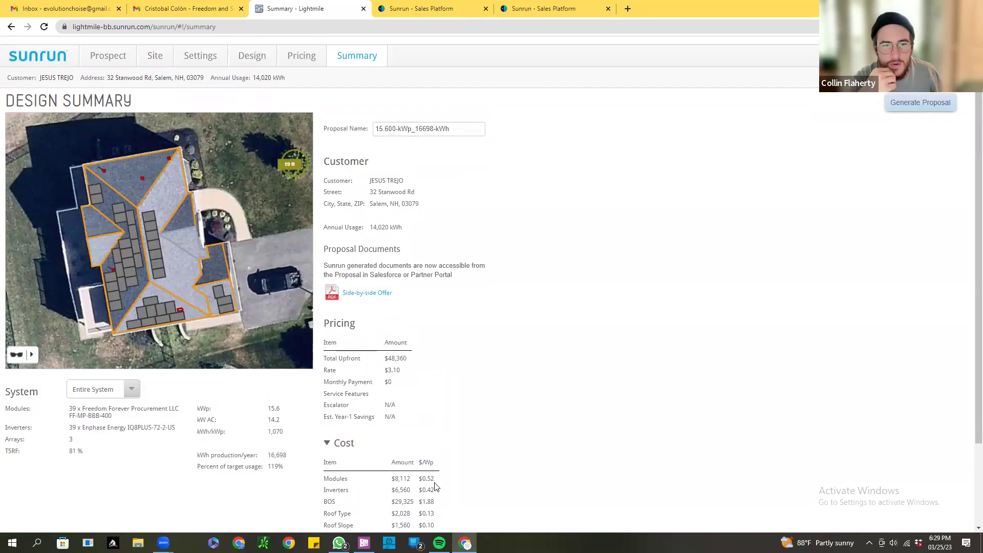
{"action": "left_click", "coordinate": [552, 14]}
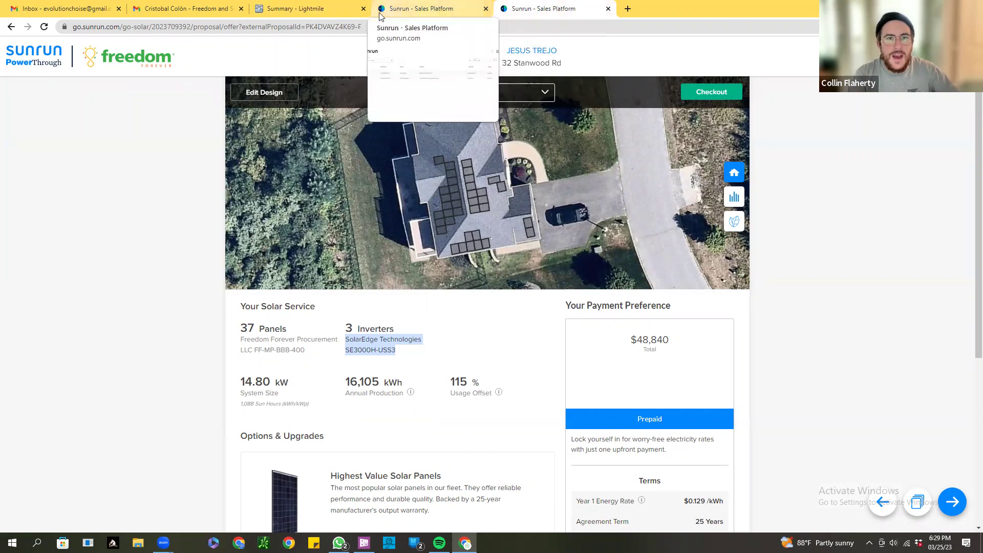
{"action": "left_click", "coordinate": [330, 12]}
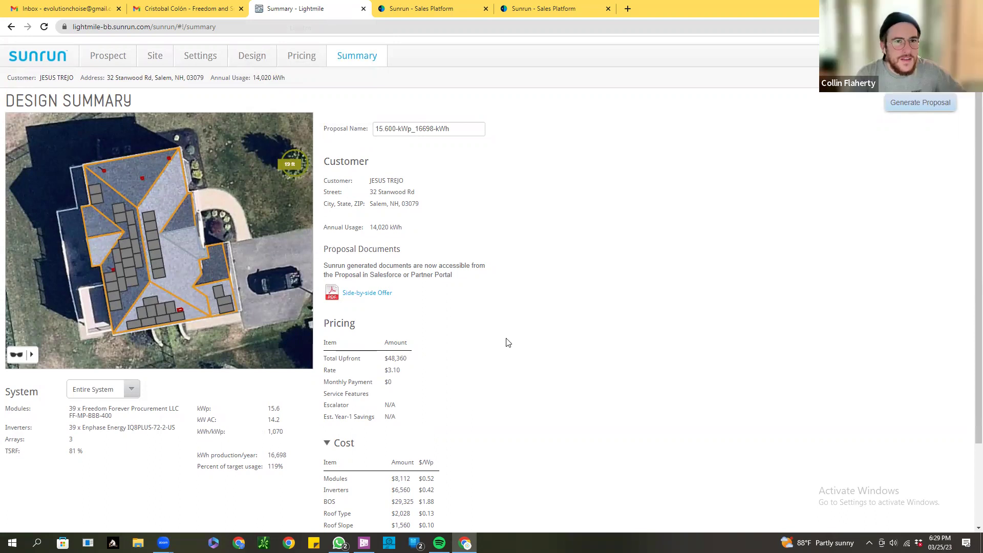
Return to pricing and, sorting by highest EPC, add the BrightSave Prepaid option with $49,920 upfront and a $3.200 rate to the comparison
{"action": "left_click", "coordinate": [12, 28]}
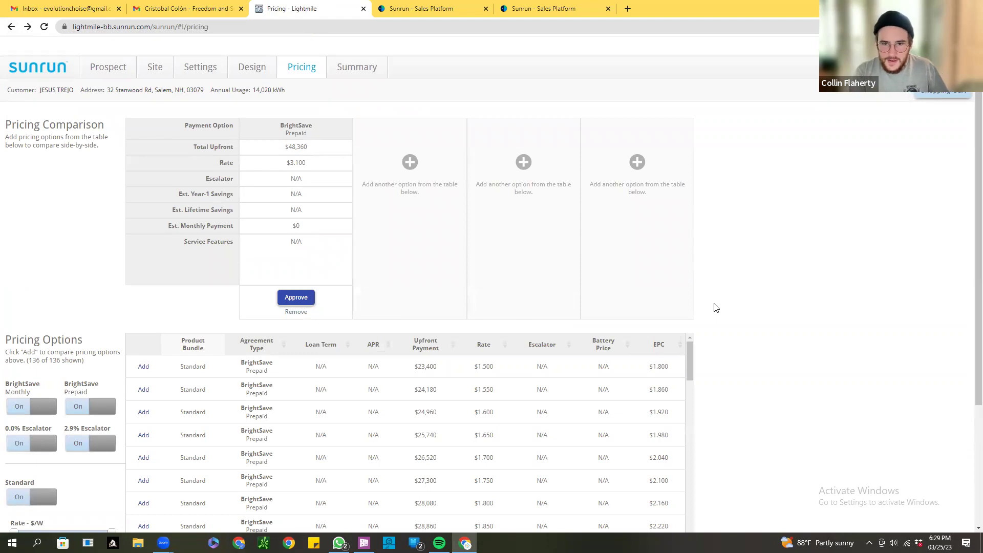
{"action": "left_click", "coordinate": [659, 347]}
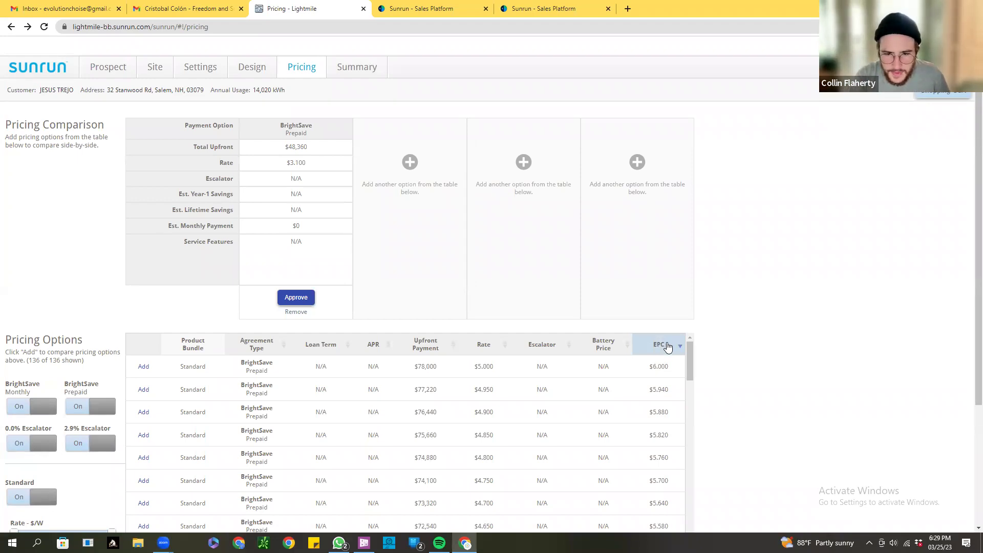
{"action": "scroll", "coordinate": [665, 358], "scroll_direction": "down", "scroll_amount": 8}
{"action": "scroll", "coordinate": [674, 436], "scroll_direction": "down", "scroll_amount": 10}
{"action": "scroll", "coordinate": [666, 450], "scroll_direction": "up", "scroll_amount": 2}
{"action": "scroll", "coordinate": [667, 450], "scroll_direction": "up", "scroll_amount": 1}
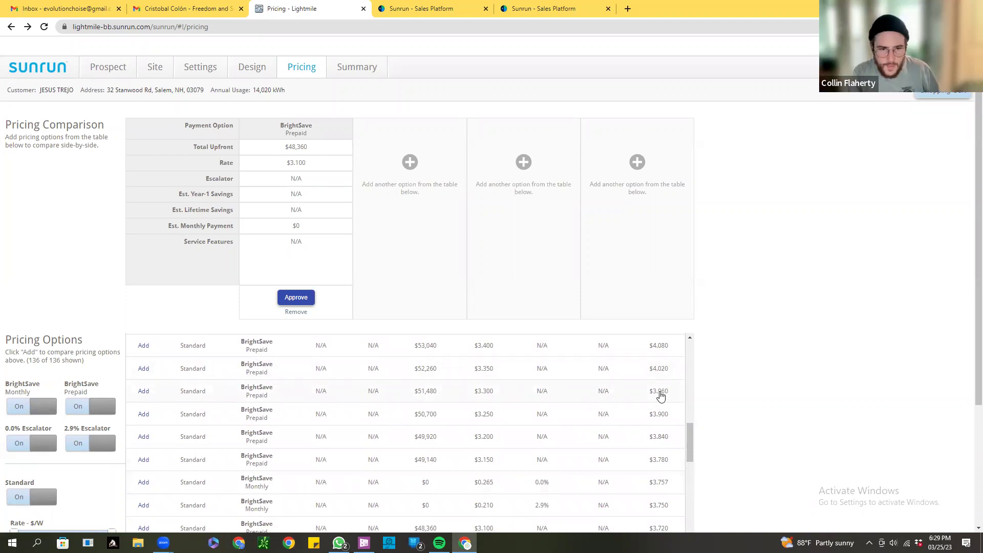
{"action": "left_click", "coordinate": [632, 441]}
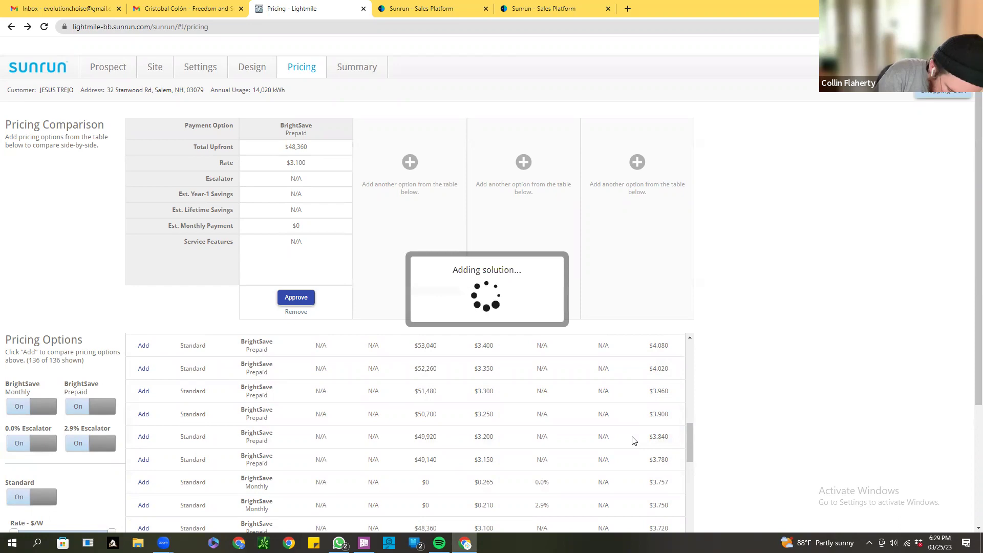
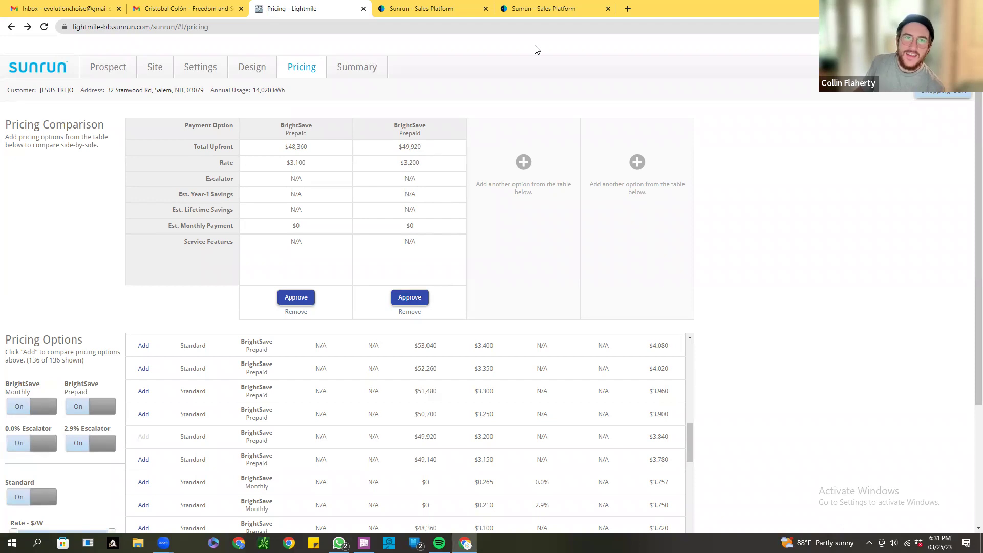
Move the 14.8 kW Prepaid proposal into its own narrower browser window and shift that window aside
{"action": "left_click", "coordinate": [567, 9]}
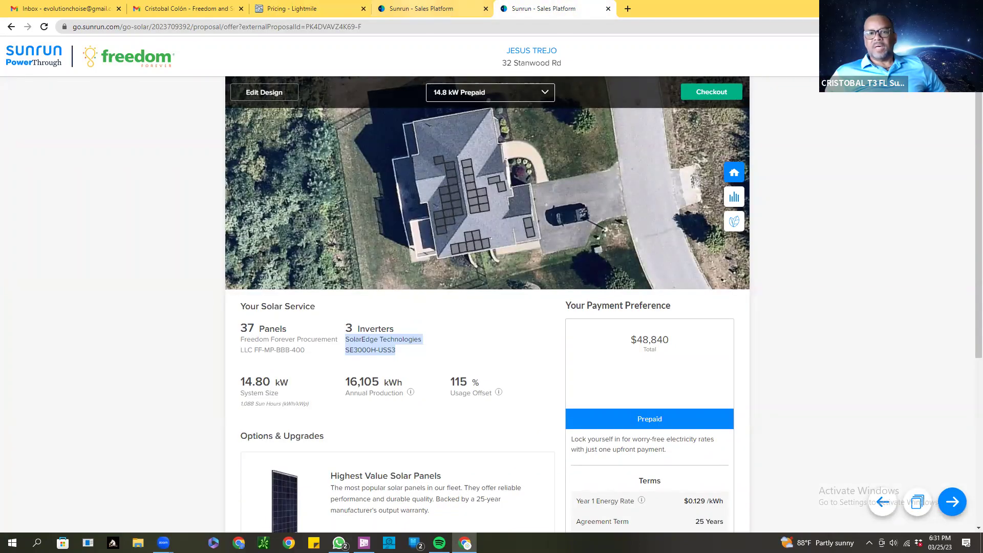
{"action": "left_click_drag", "start_coordinate": [517, 10], "coordinate": [365, 126]}
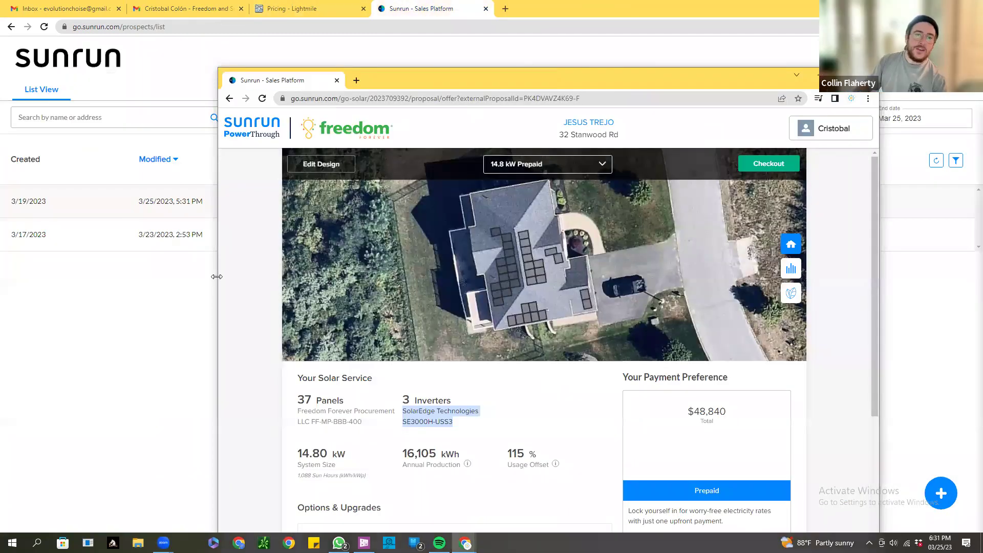
{"action": "left_click_drag", "start_coordinate": [216, 276], "coordinate": [444, 276]}
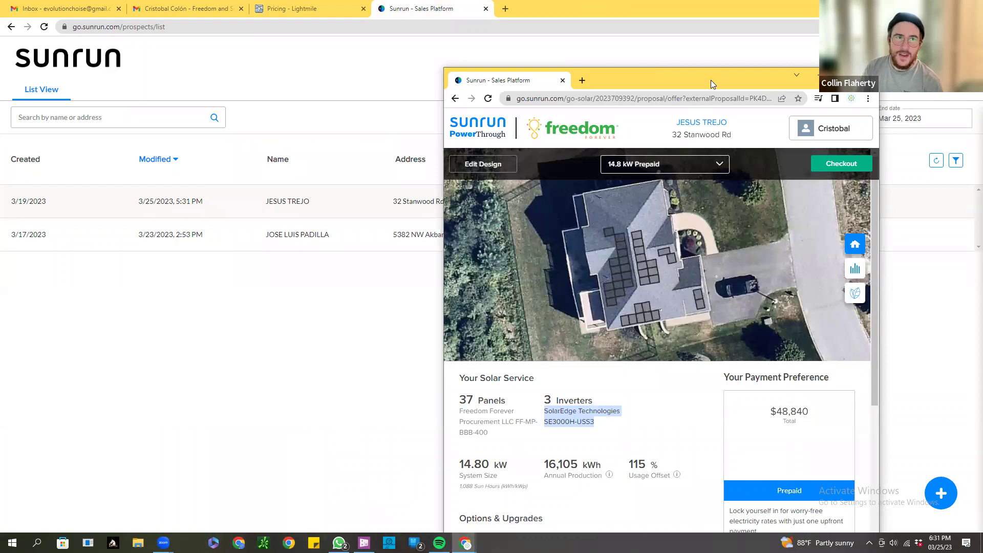
{"action": "left_click_drag", "start_coordinate": [711, 79], "coordinate": [825, 11]}
Reduce the pricing comparison's browser window from full screen and position it beside the 14.8 kW Prepaid proposal
{"action": "left_click", "coordinate": [306, 10]}
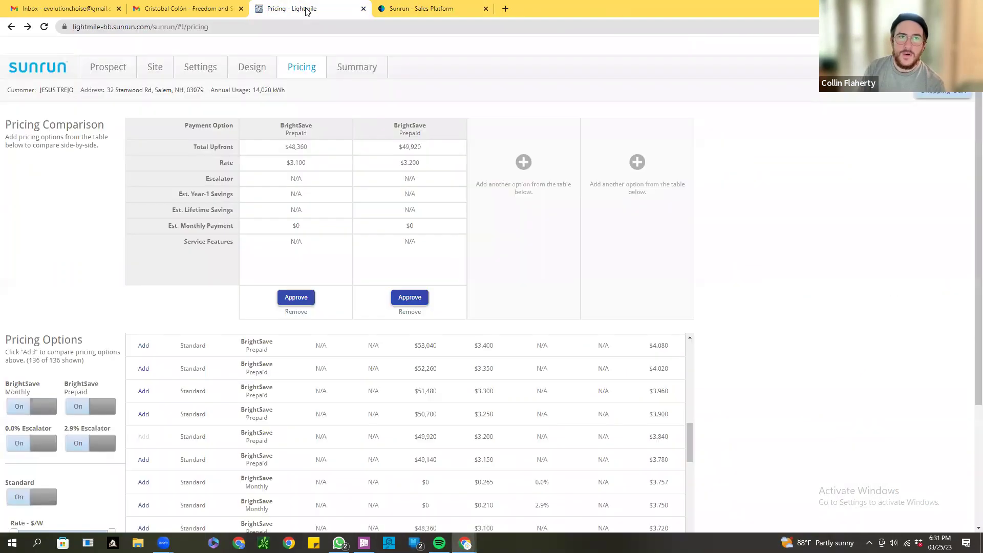
{"action": "left_click", "coordinate": [948, 6]}
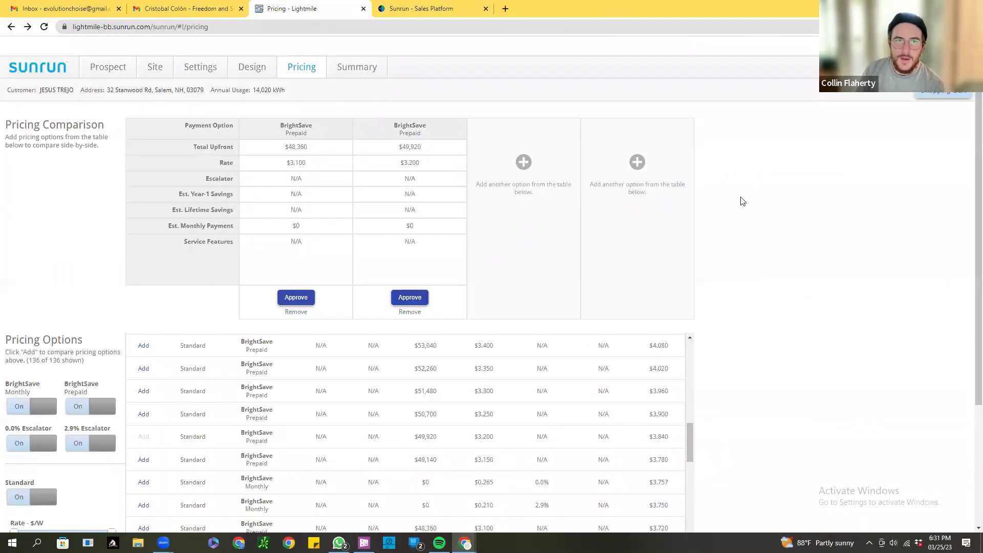
{"action": "left_click_drag", "start_coordinate": [612, 108], "coordinate": [547, 34]}
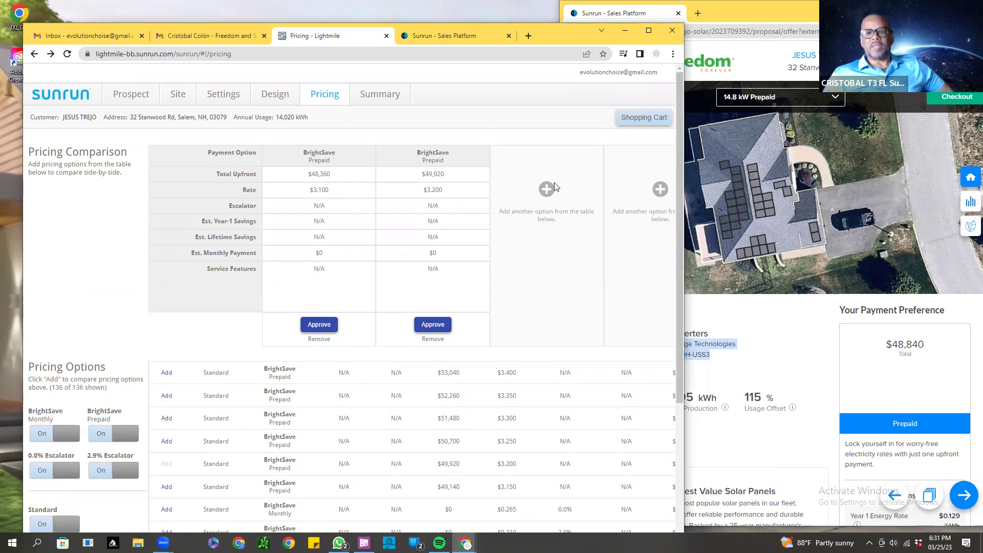
Approve the BrightSave Prepaid option with $49,920 upfront, generate its proposal from the design summary, and return to the prospect
{"action": "left_click", "coordinate": [430, 327]}
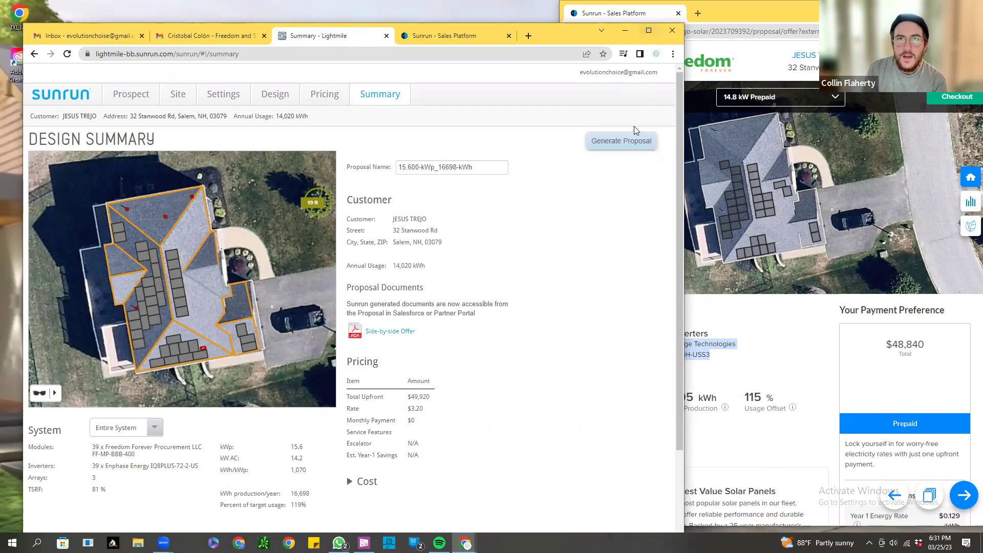
{"action": "left_click", "coordinate": [629, 142]}
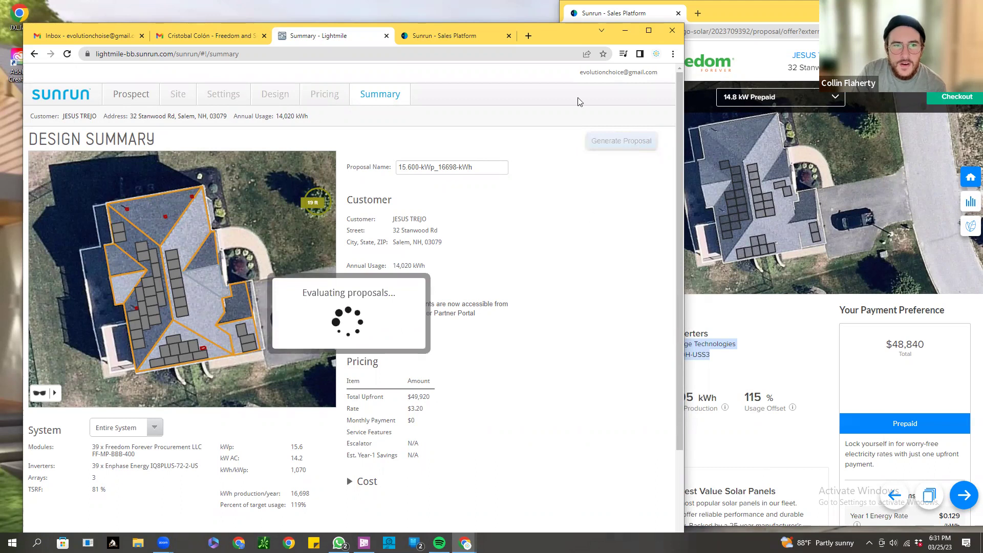
{"action": "left_click_drag", "start_coordinate": [555, 40], "coordinate": [563, 23]}
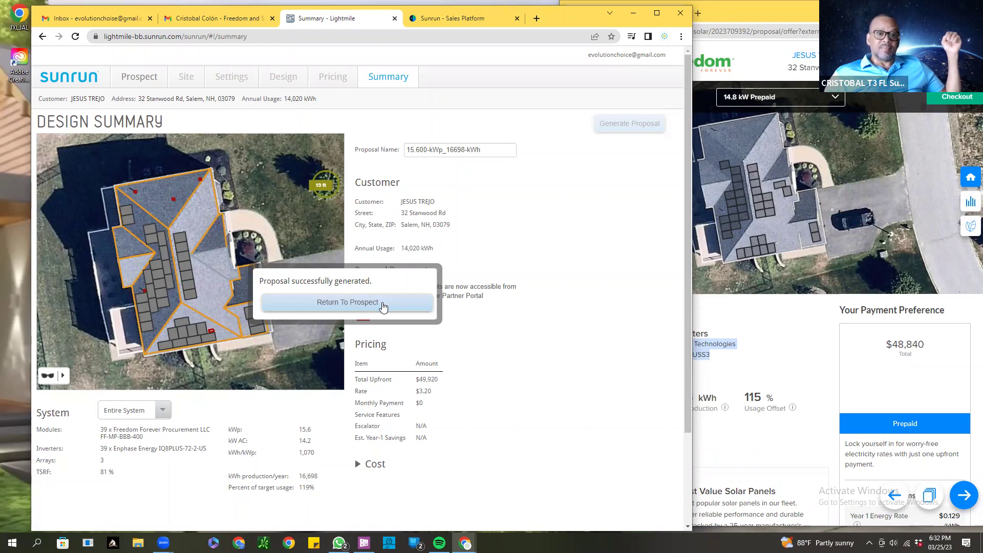
{"action": "left_click", "coordinate": [383, 307]}
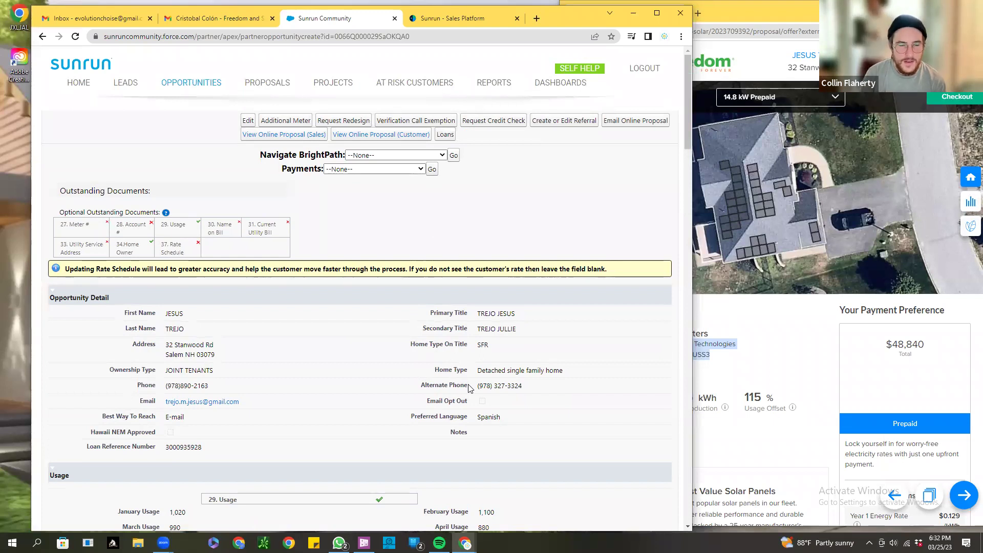
Look through the customer's opportunity page and open the 15.600 kW Prepaid Lease proposal from its list of proposals
{"action": "scroll", "coordinate": [468, 389], "scroll_direction": "down", "scroll_amount": 12}
{"action": "scroll", "coordinate": [467, 379], "scroll_direction": "down", "scroll_amount": 20}
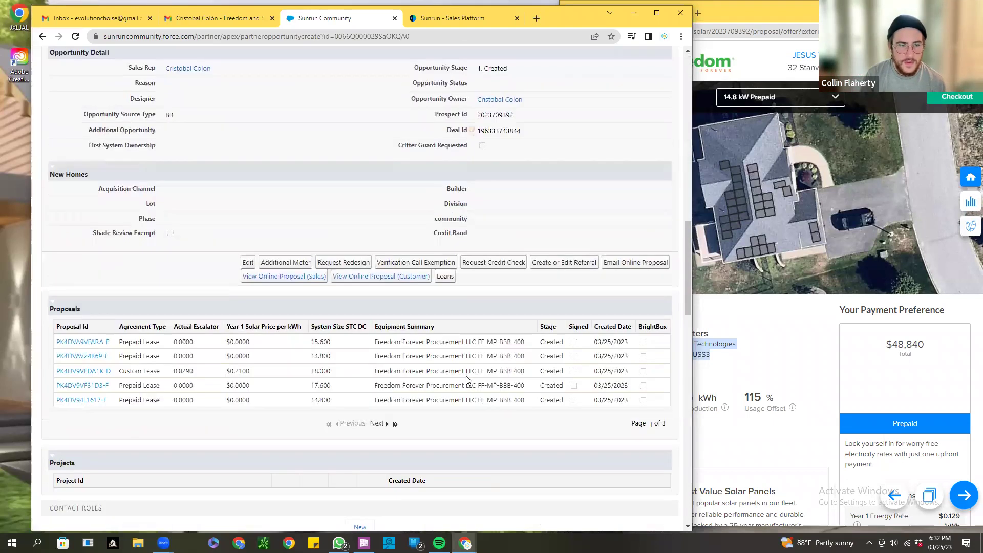
{"action": "scroll", "coordinate": [467, 379], "scroll_direction": "down", "scroll_amount": 2}
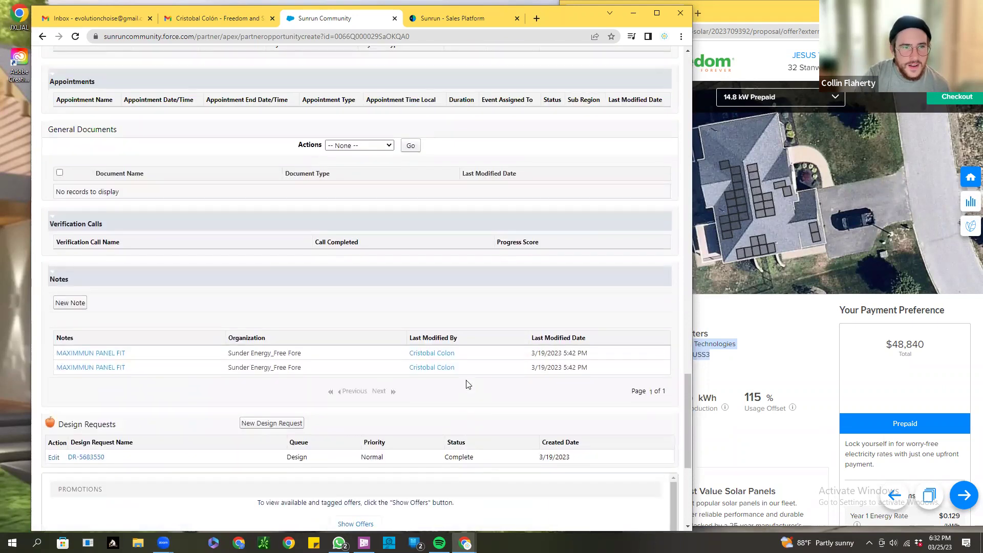
{"action": "scroll", "coordinate": [466, 384], "scroll_direction": "up", "scroll_amount": 4}
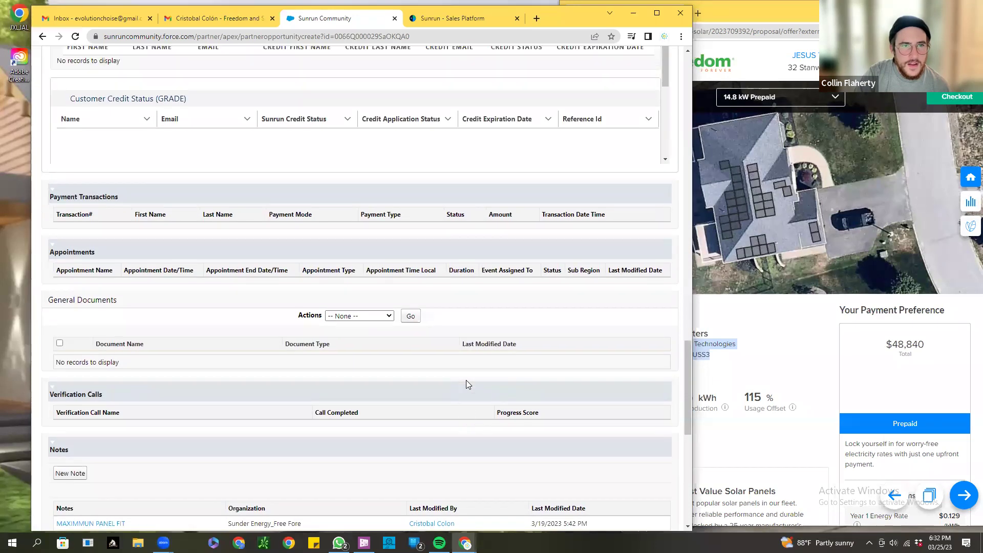
{"action": "scroll", "coordinate": [466, 384], "scroll_direction": "up", "scroll_amount": 2}
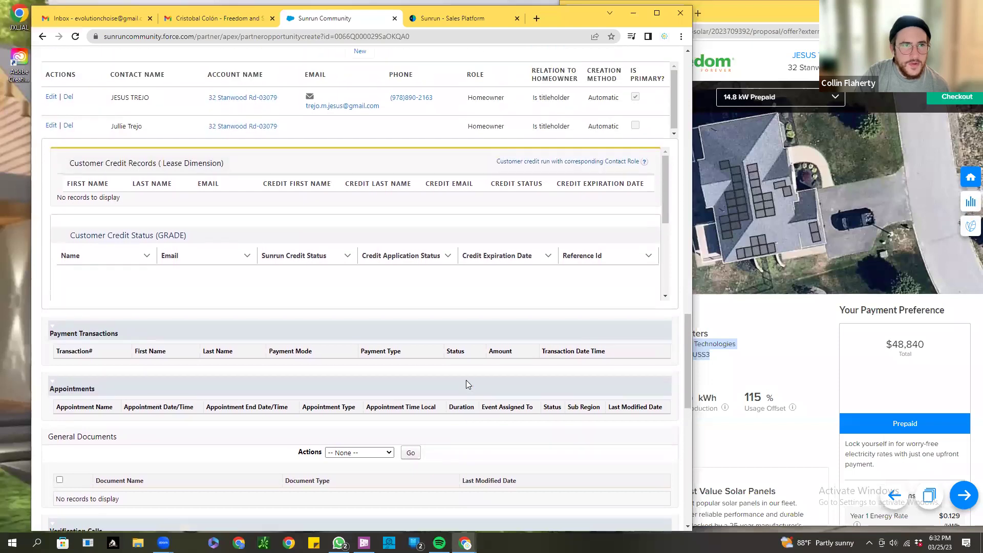
{"action": "scroll", "coordinate": [466, 384], "scroll_direction": "up", "scroll_amount": 5}
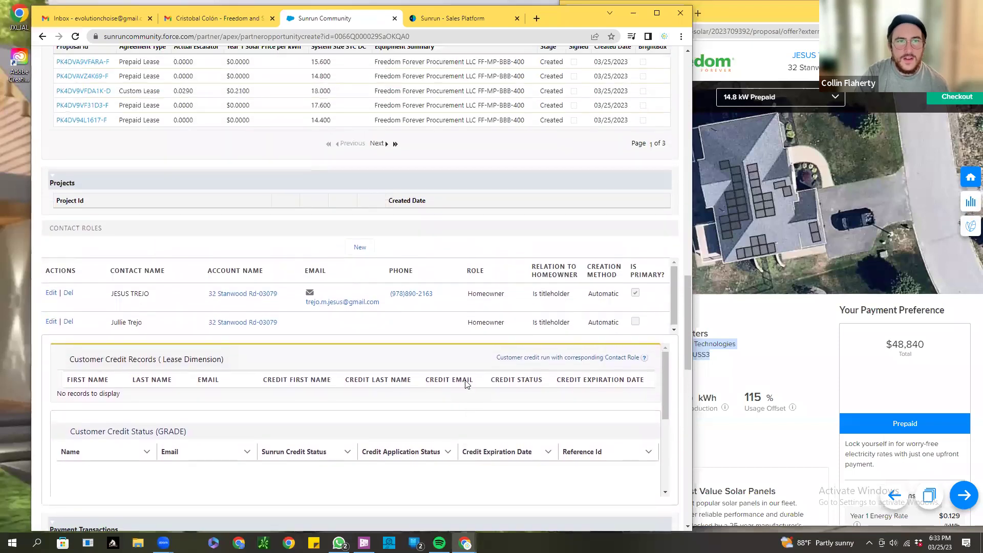
{"action": "scroll", "coordinate": [465, 384], "scroll_direction": "up", "scroll_amount": 2}
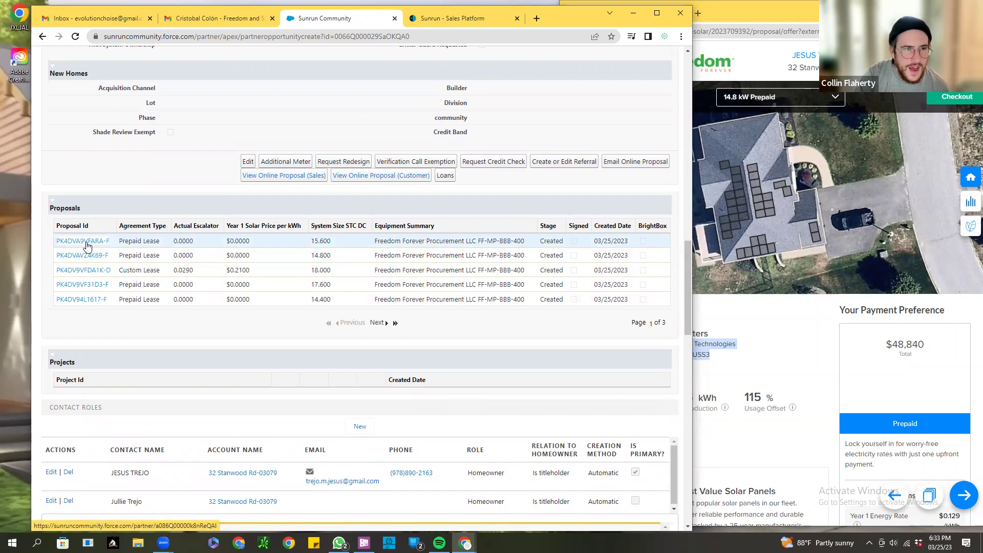
{"action": "left_click", "coordinate": [87, 247]}
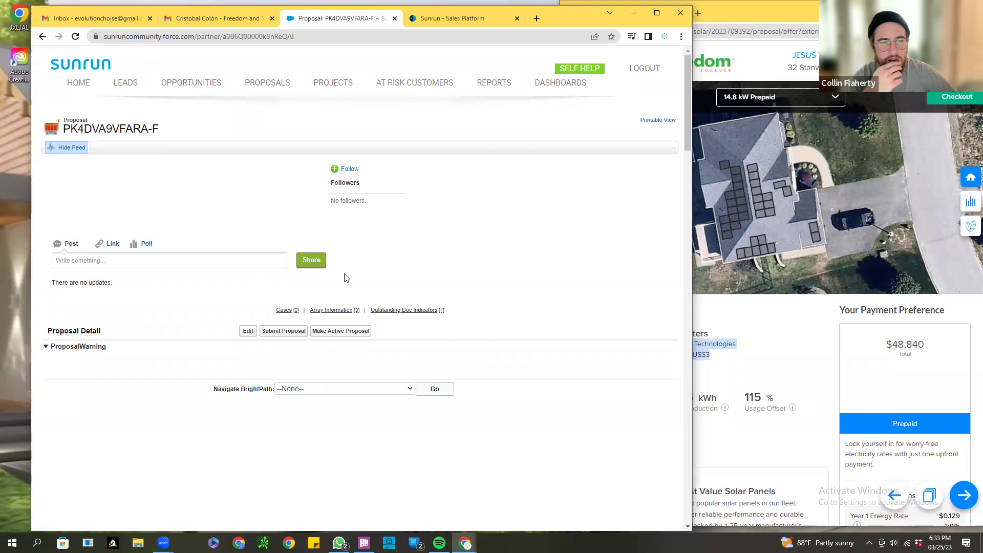
Examine the proposal's details, including its financial information, proposal overview with EPC values, usage information and base price
{"action": "scroll", "coordinate": [373, 345], "scroll_direction": "down", "scroll_amount": 1}
{"action": "scroll", "coordinate": [404, 377], "scroll_direction": "down", "scroll_amount": 10}
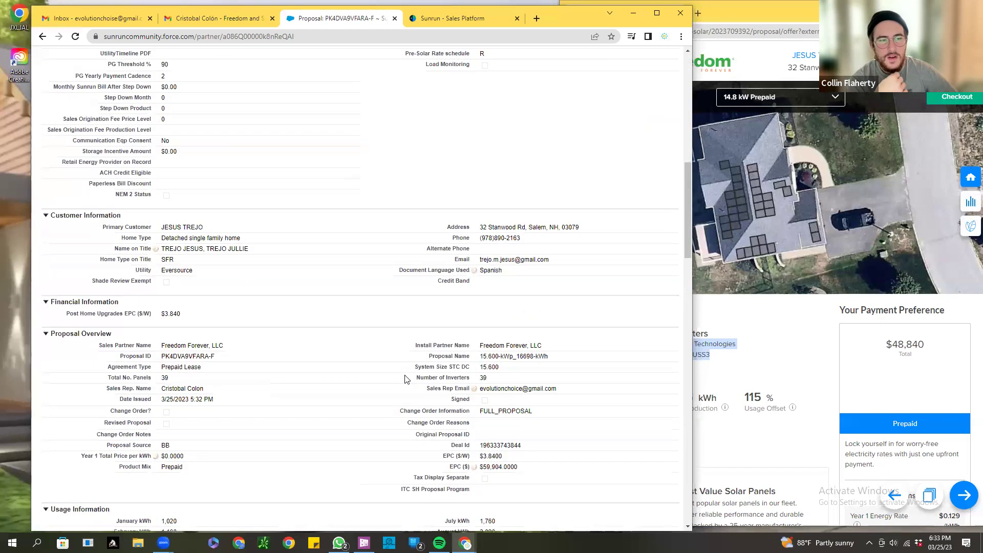
{"action": "scroll", "coordinate": [406, 379], "scroll_direction": "up", "scroll_amount": 1}
{"action": "scroll", "coordinate": [405, 379], "scroll_direction": "up", "scroll_amount": 1}
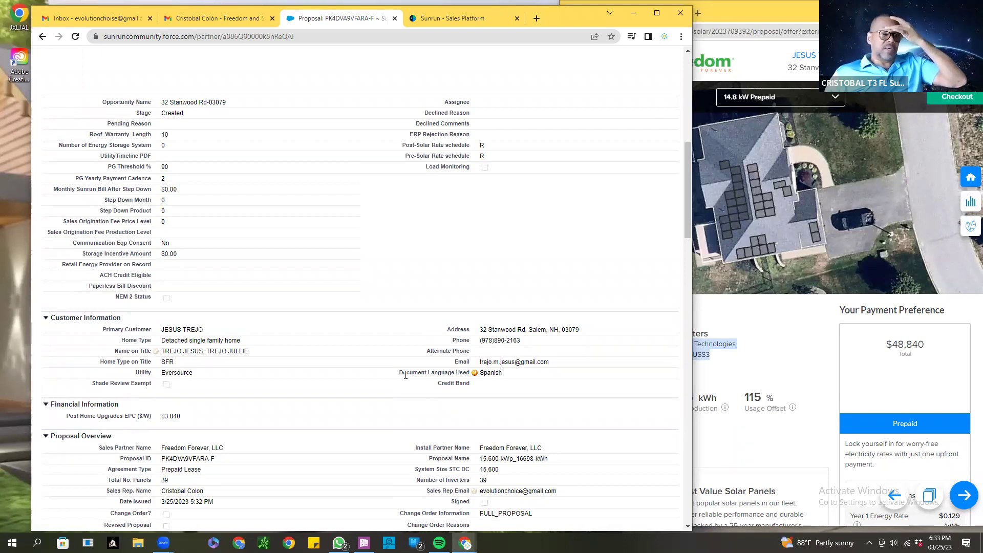
{"action": "scroll", "coordinate": [405, 376], "scroll_direction": "down", "scroll_amount": 6}
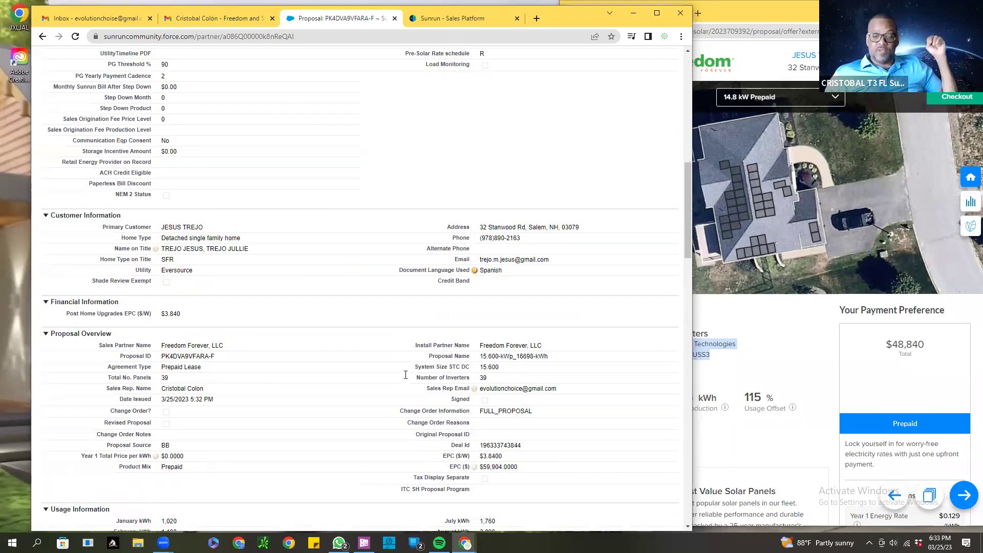
{"action": "scroll", "coordinate": [405, 381], "scroll_direction": "down", "scroll_amount": 3}
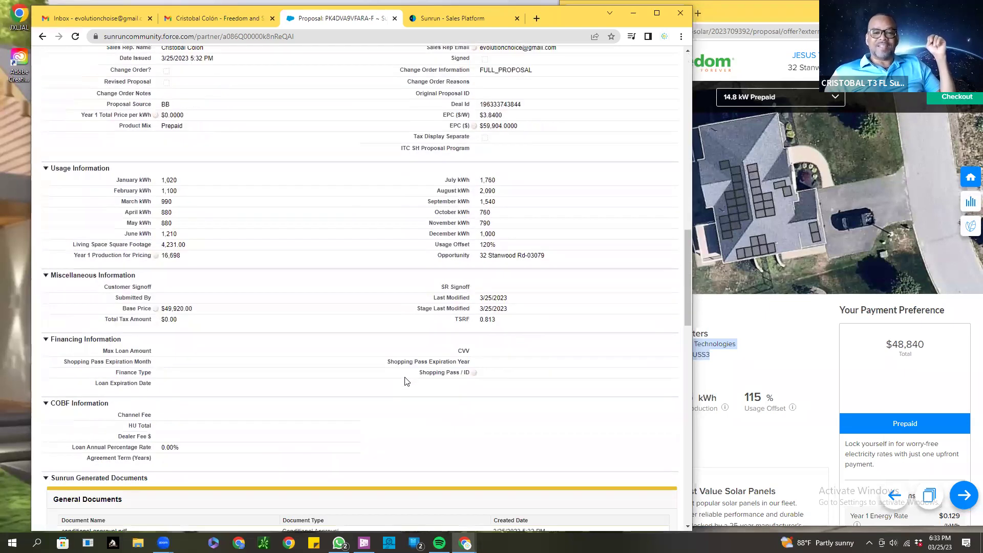
{"action": "scroll", "coordinate": [406, 381], "scroll_direction": "up", "scroll_amount": 1}
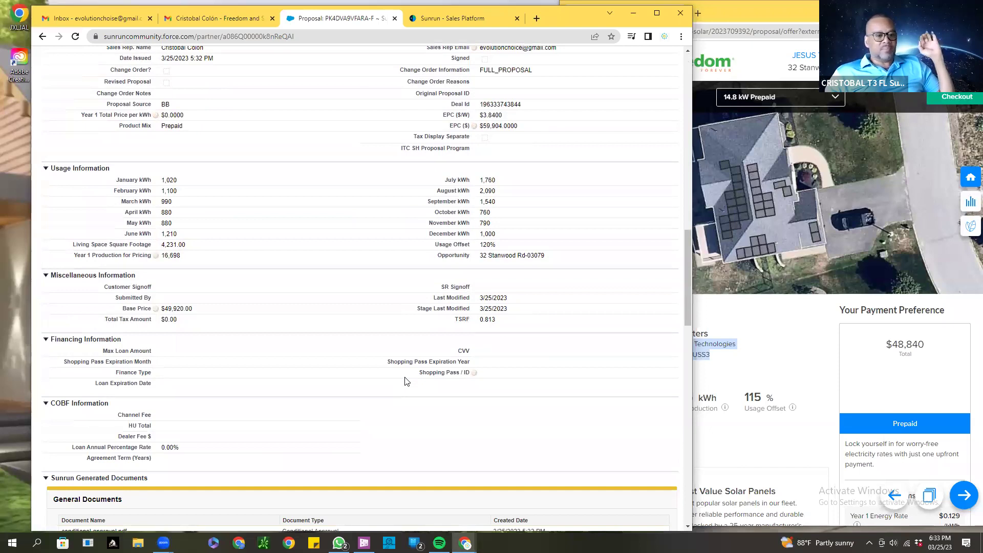
{"action": "scroll", "coordinate": [405, 381], "scroll_direction": "up", "scroll_amount": 1}
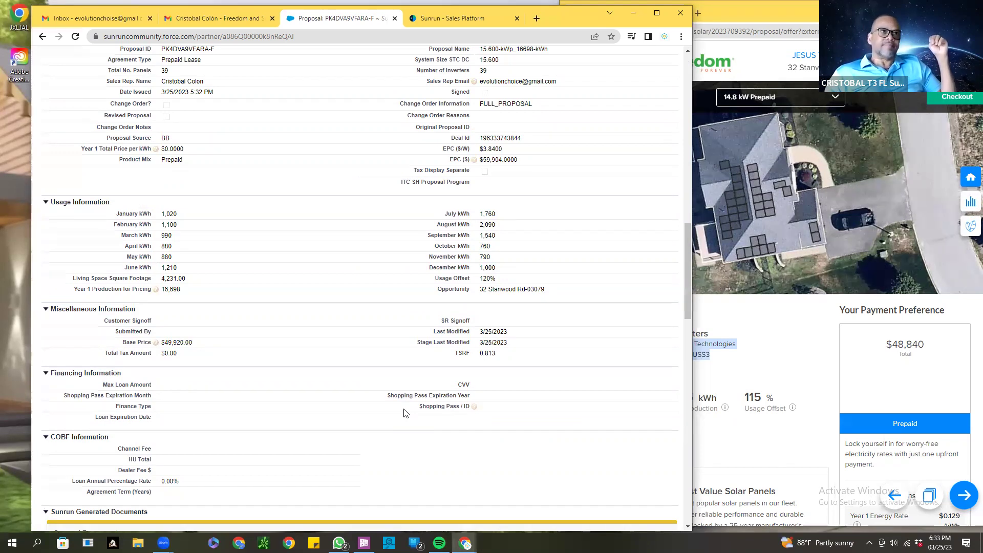
{"action": "scroll", "coordinate": [405, 412], "scroll_direction": "up", "scroll_amount": 1}
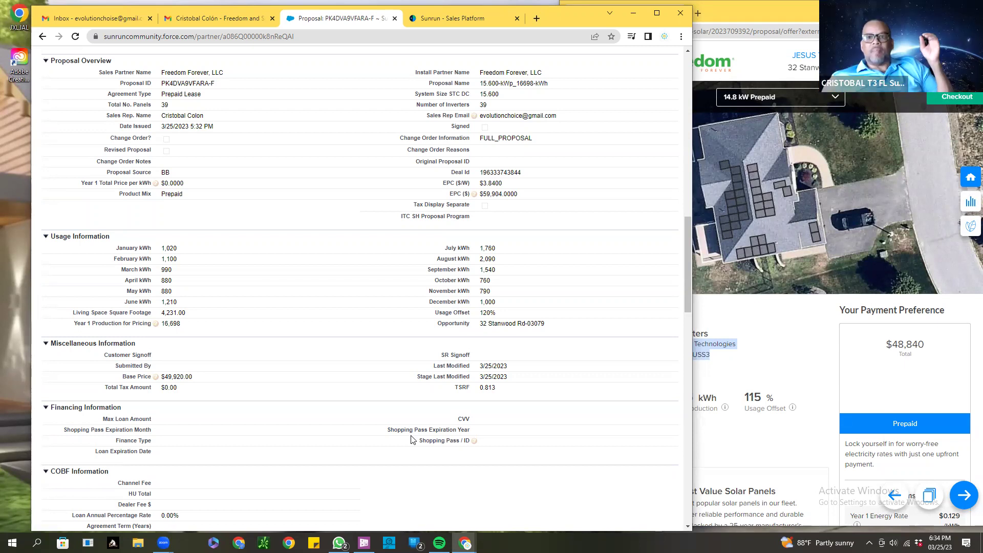
{"action": "scroll", "coordinate": [418, 401], "scroll_direction": "up", "scroll_amount": 7}
{"action": "scroll", "coordinate": [419, 401], "scroll_direction": "up", "scroll_amount": 10}
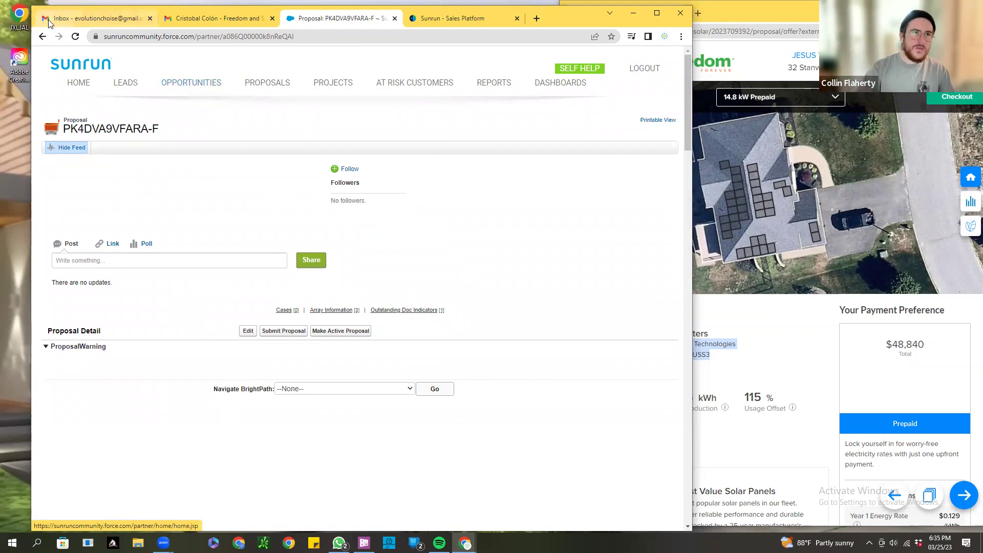
Go back to the customer's opportunity page and open the Freedom Forever Portal in a new browser tab
{"action": "left_click", "coordinate": [43, 37]}
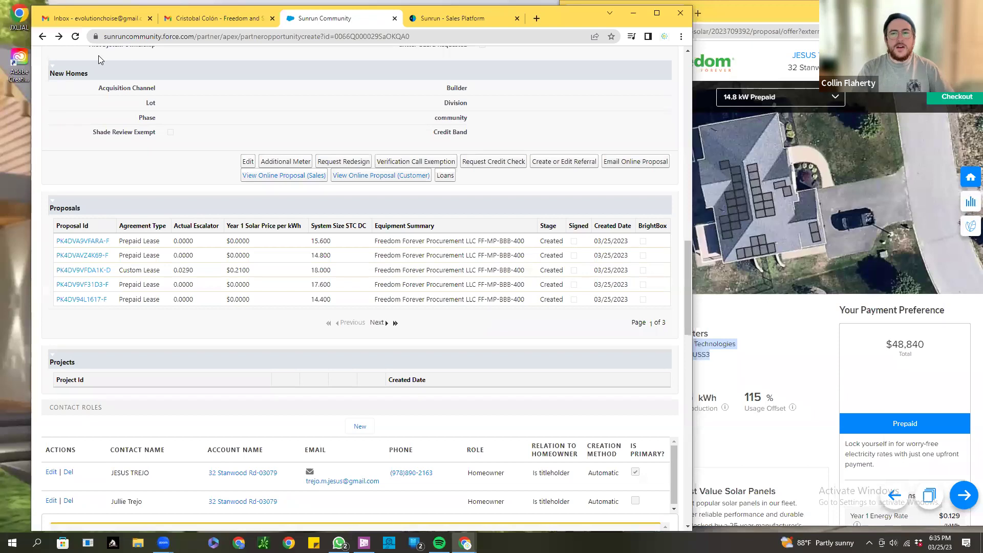
{"action": "scroll", "coordinate": [340, 164], "scroll_direction": "up", "scroll_amount": 15}
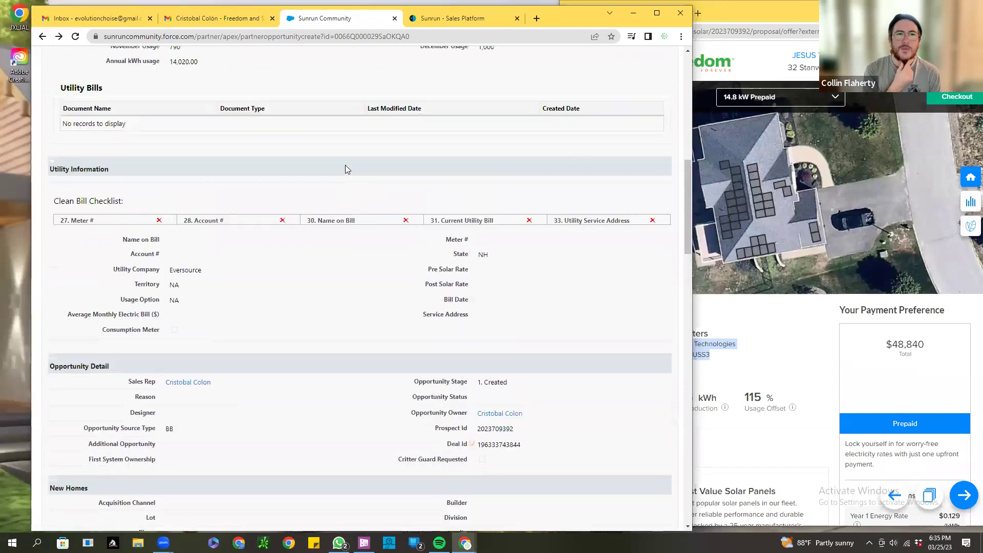
{"action": "left_click", "coordinate": [536, 18]}
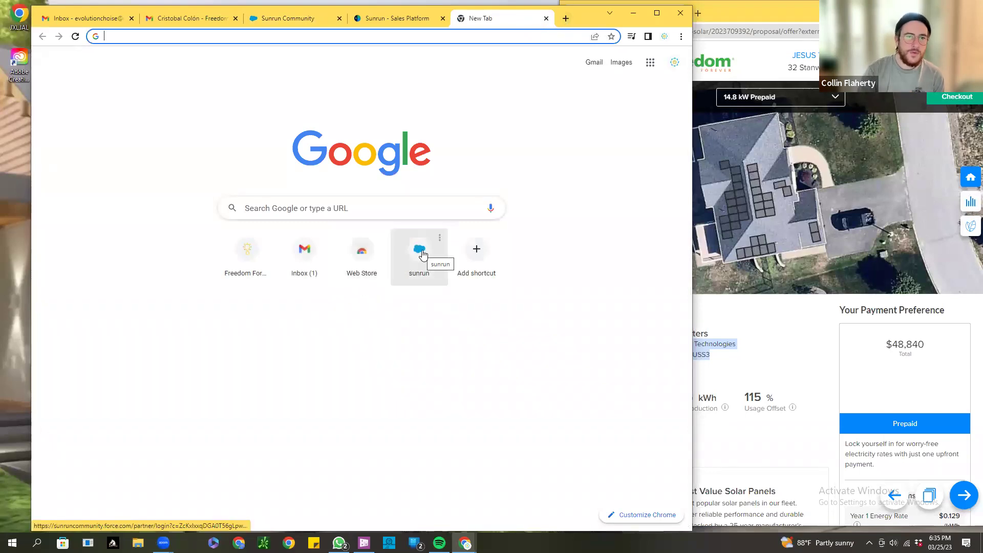
{"action": "left_click", "coordinate": [361, 37]}
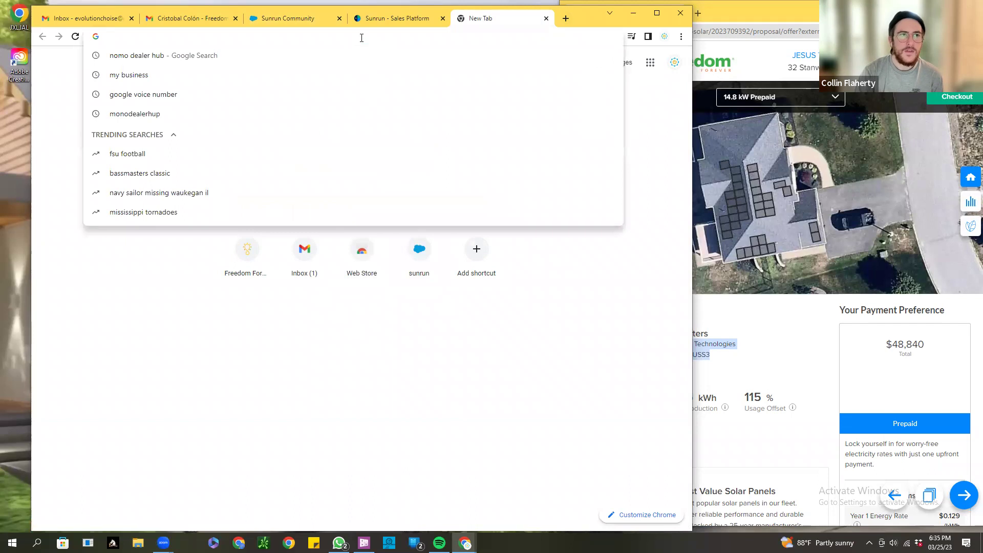
{"action": "type", "text": "fre"}
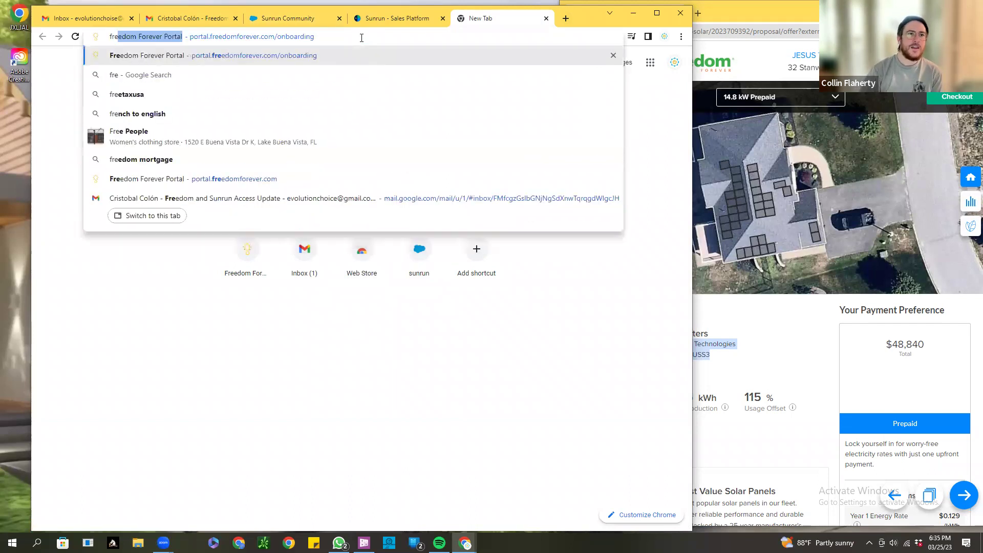
{"action": "left_click", "coordinate": [218, 57]}
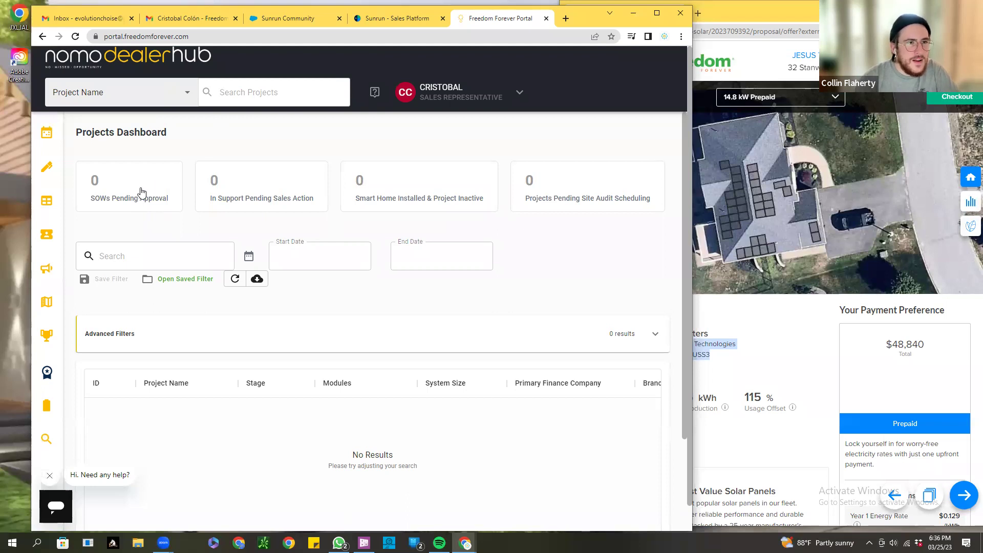
Show the portal's leads dashboard, narrow its window to sit beside the 14.8 kW Prepaid proposal, and open the customer's Salem, NH lead
{"action": "mouse_move", "coordinate": [45, 137]}
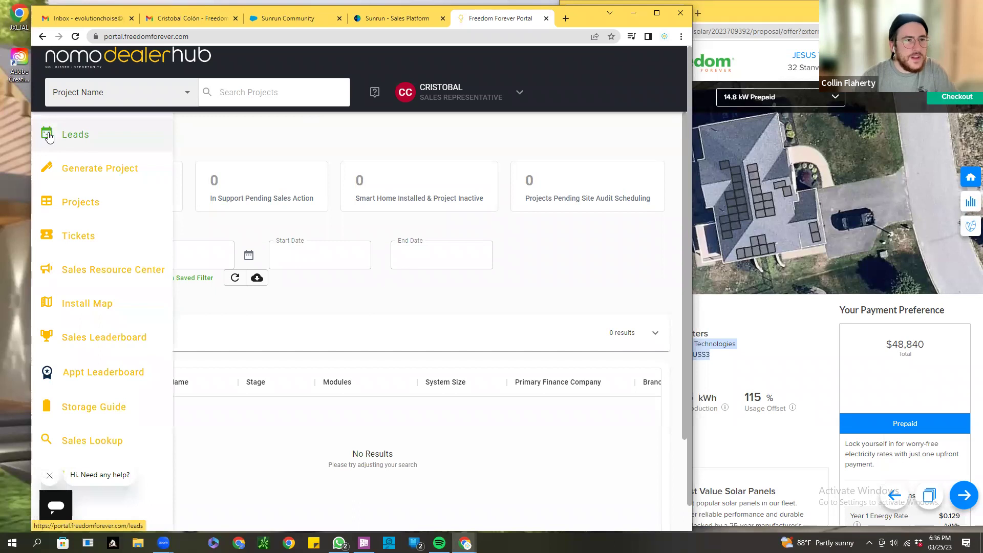
{"action": "left_click", "coordinate": [48, 137]}
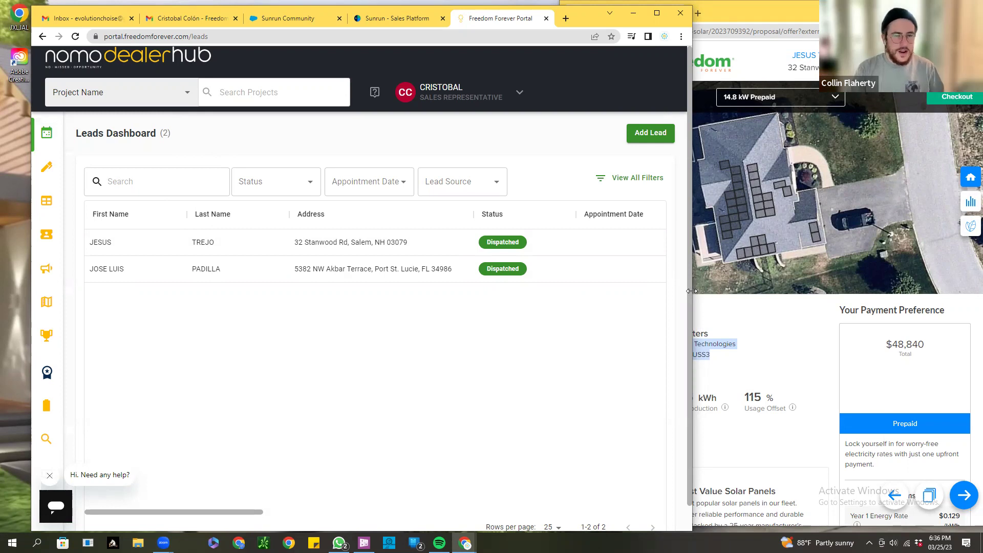
{"action": "left_click_drag", "start_coordinate": [691, 291], "coordinate": [556, 293]}
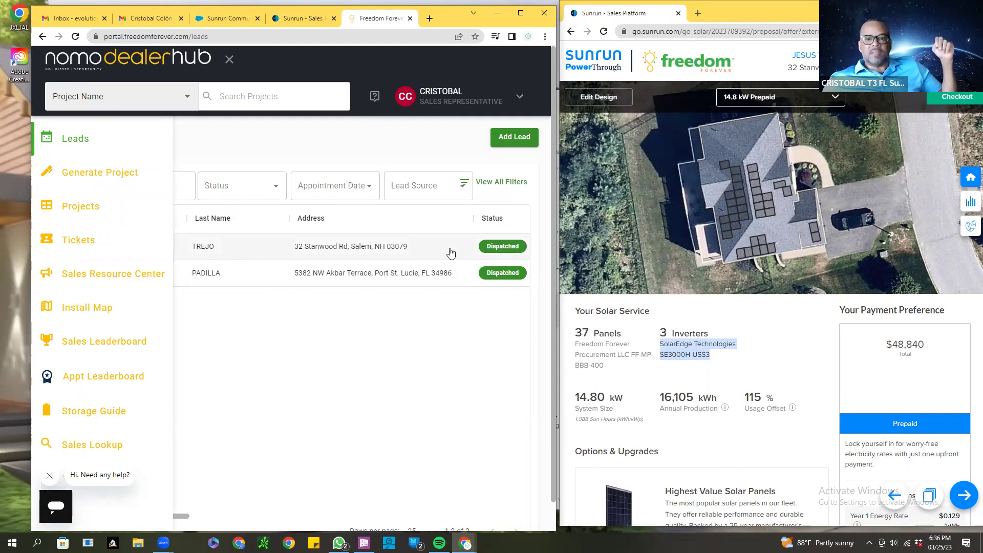
{"action": "left_click", "coordinate": [503, 247]}
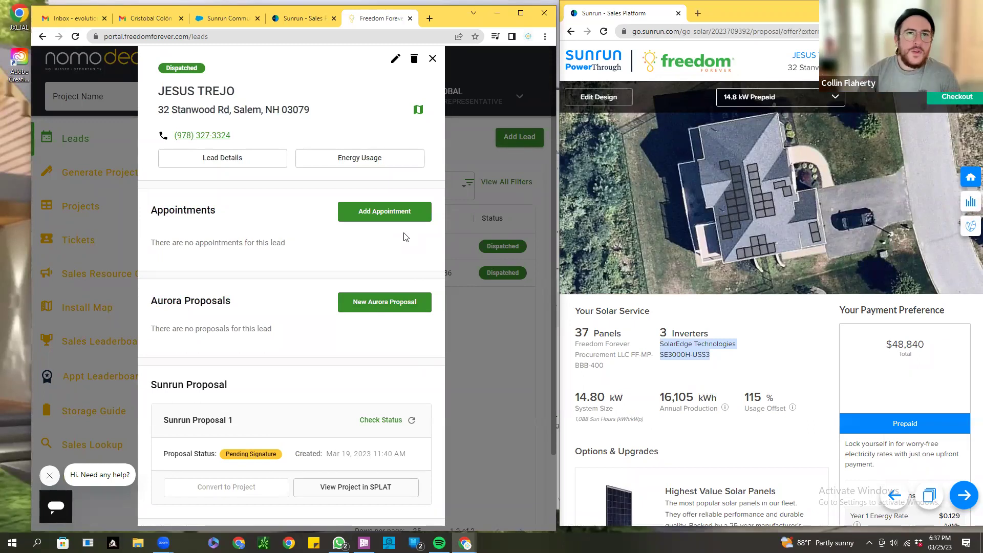
Edit the Salem lead, show its additional lead details, and replace the phone number with the copied customer number
{"action": "left_click", "coordinate": [395, 61]}
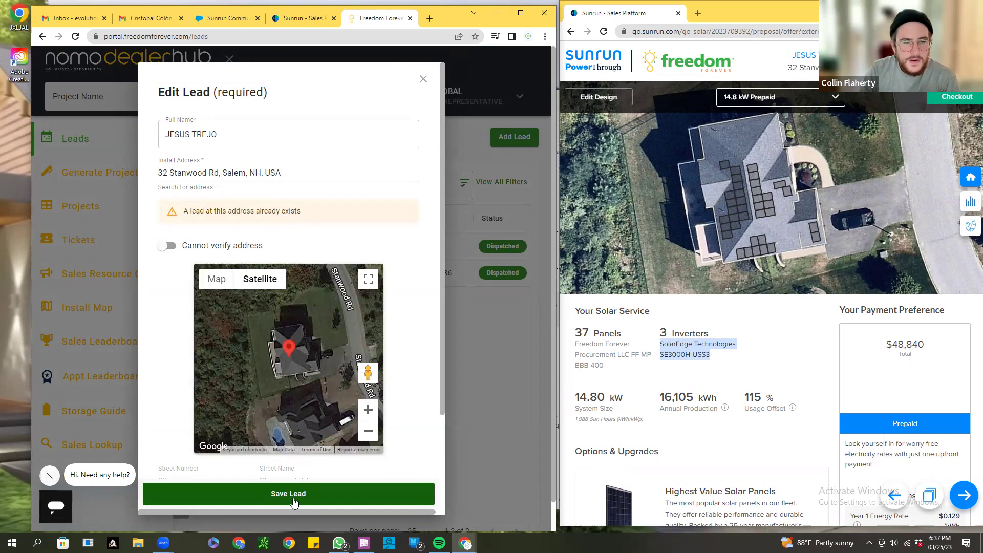
{"action": "scroll", "coordinate": [378, 397], "scroll_direction": "down", "scroll_amount": 3}
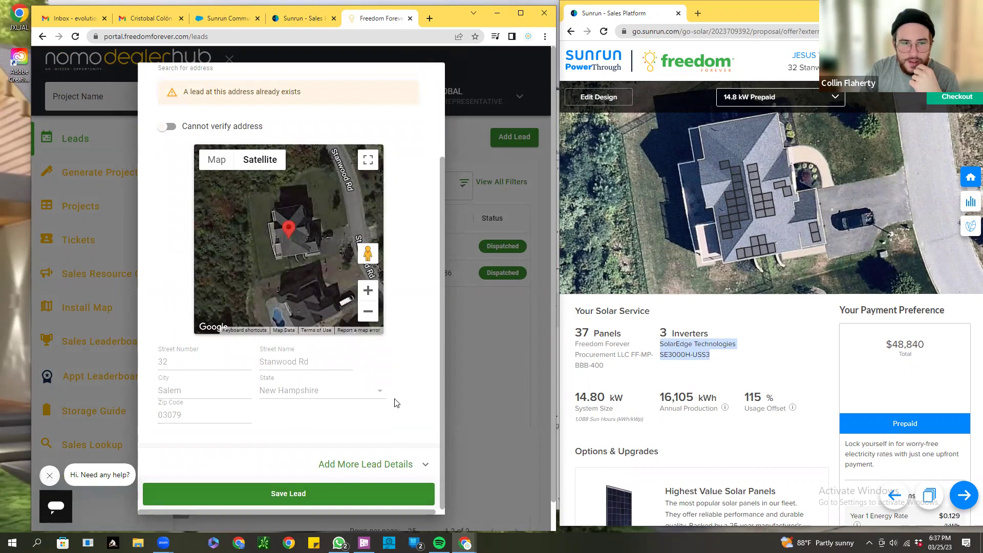
{"action": "scroll", "coordinate": [394, 403], "scroll_direction": "down", "scroll_amount": 1}
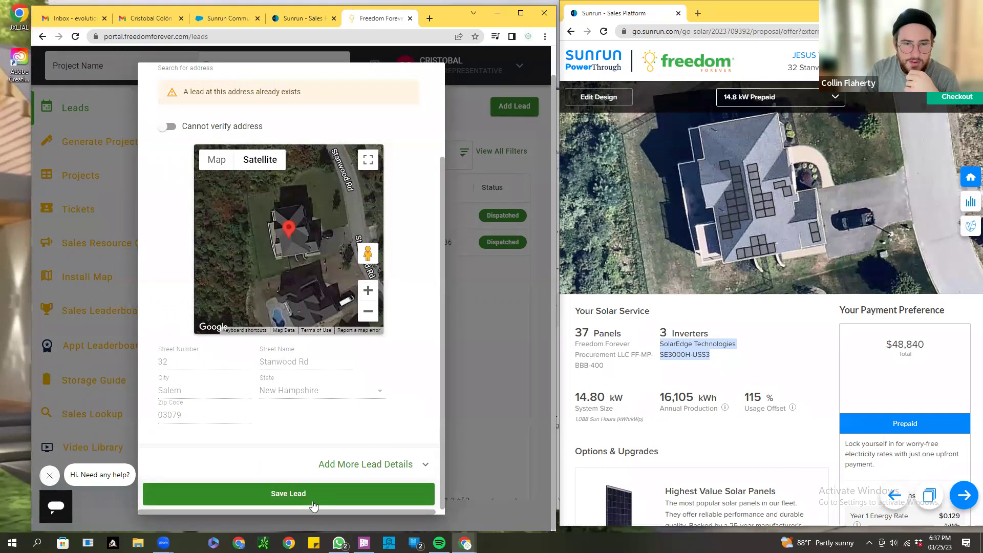
{"action": "left_click", "coordinate": [383, 465]}
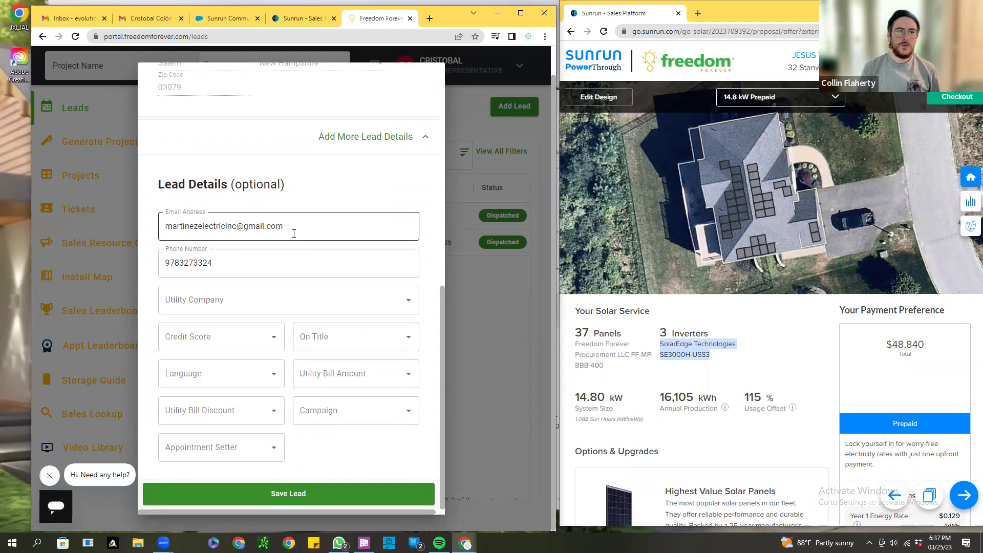
{"action": "left_click_drag", "start_coordinate": [256, 263], "coordinate": [133, 266]}
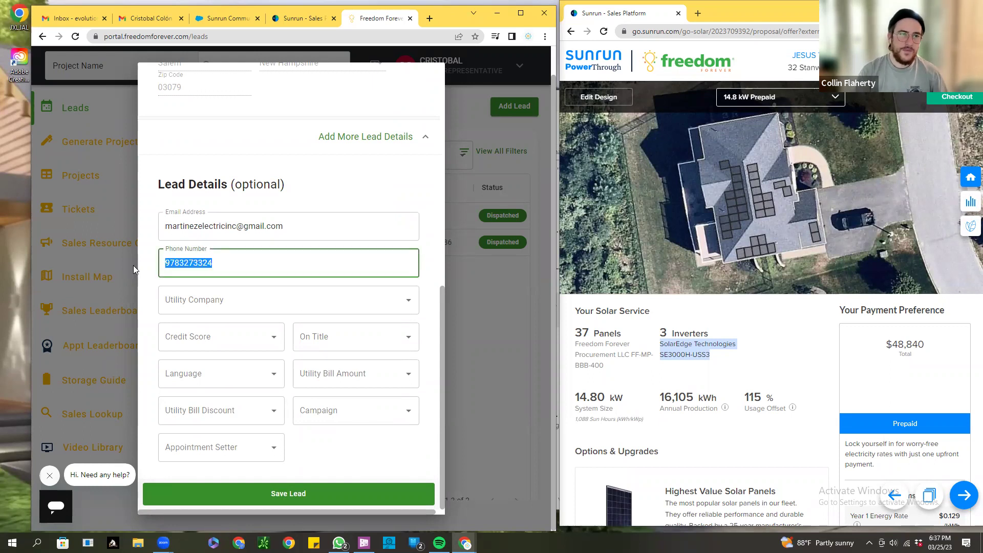
{"action": "key", "text": "ctrl+v"}
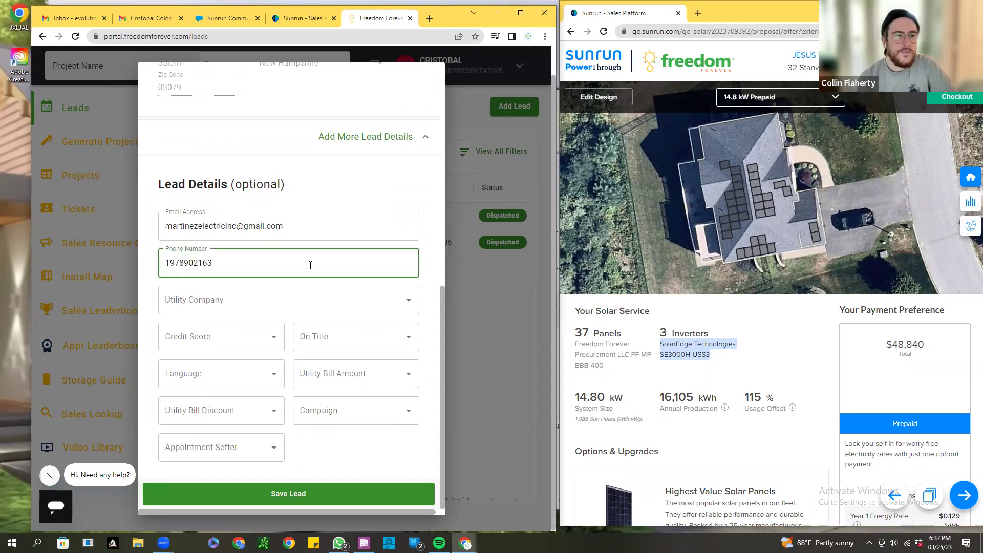
{"action": "left_click", "coordinate": [299, 237]}
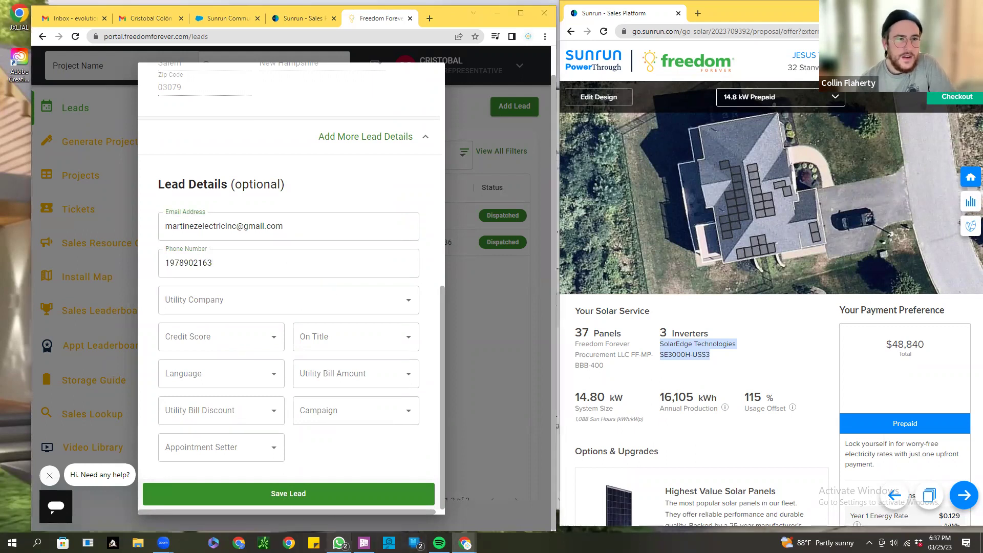
Copy the customer's phone number from the WhatsApp chat and paste it over the lead's phone number again
{"action": "key", "text": "alt+Tab"}
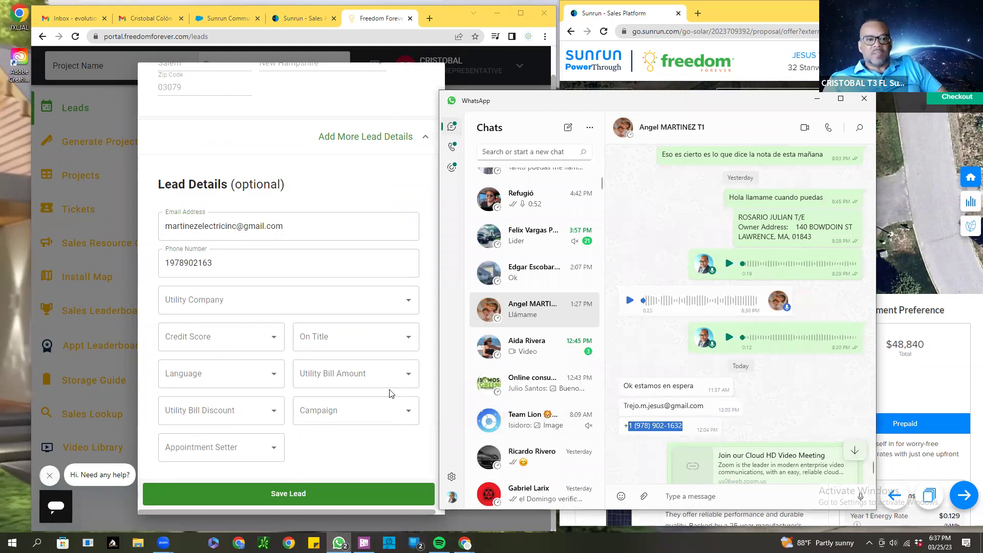
{"action": "right_click", "coordinate": [643, 425]}
{"action": "left_click", "coordinate": [660, 307]}
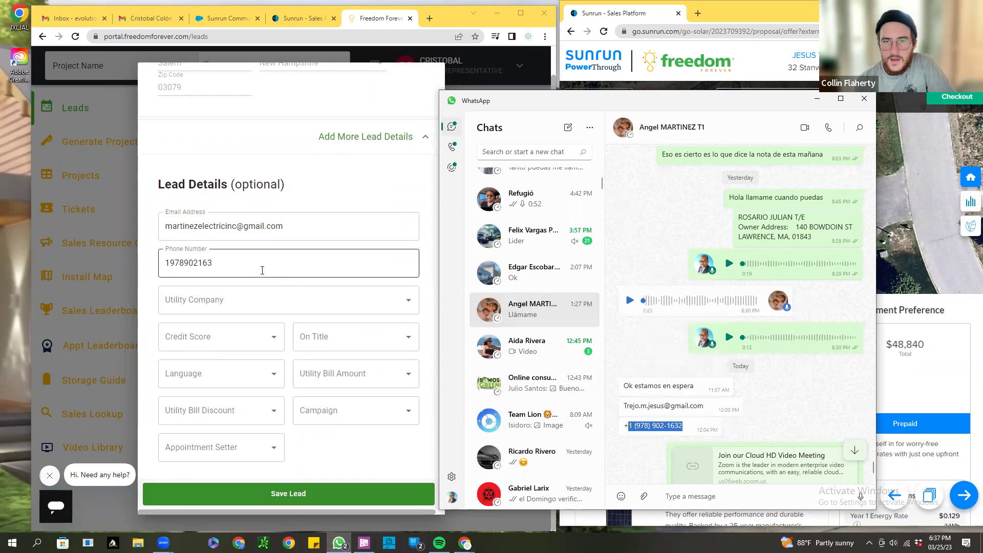
{"action": "double_click", "coordinate": [262, 270]}
{"action": "key", "text": "ctrl+v"}
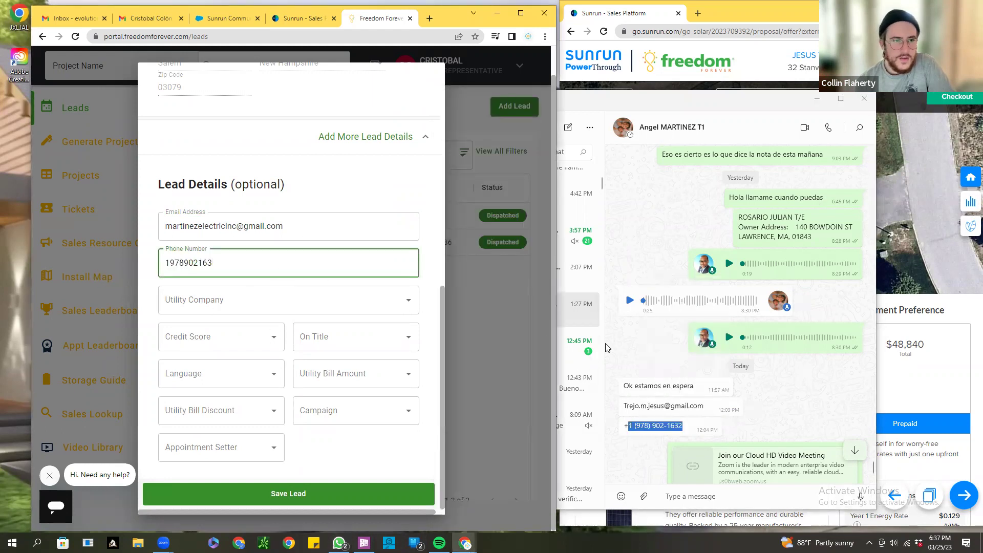
Replace the lead's email address with the customer's email copied from the WhatsApp chat
{"action": "left_click", "coordinate": [704, 410]}
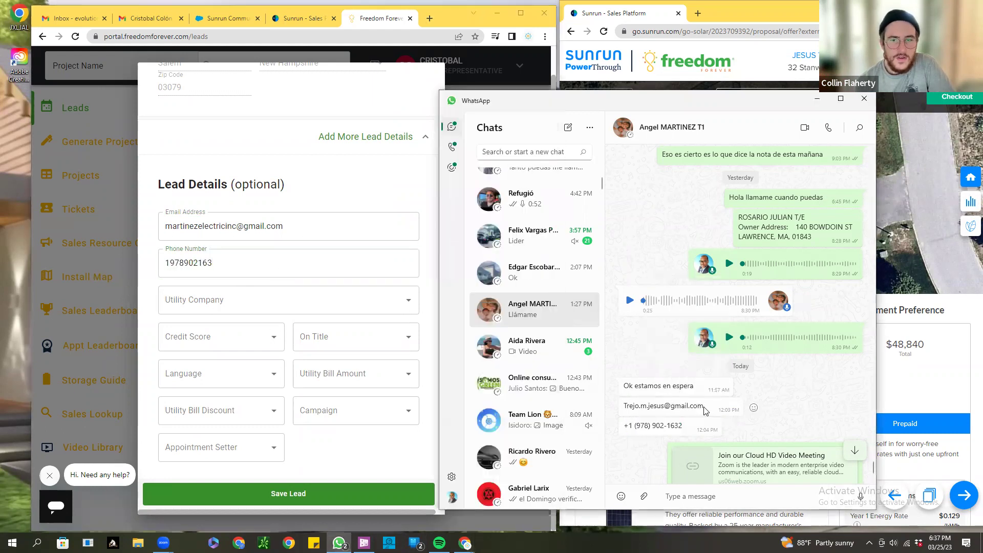
{"action": "left_click_drag", "start_coordinate": [702, 406], "coordinate": [626, 406]}
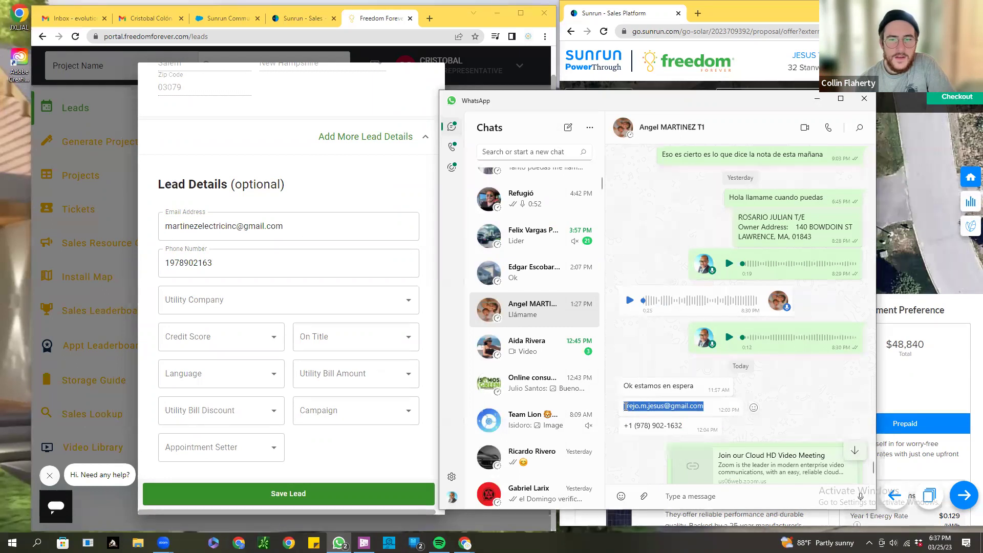
{"action": "left_click_drag", "start_coordinate": [301, 229], "coordinate": [153, 233]}
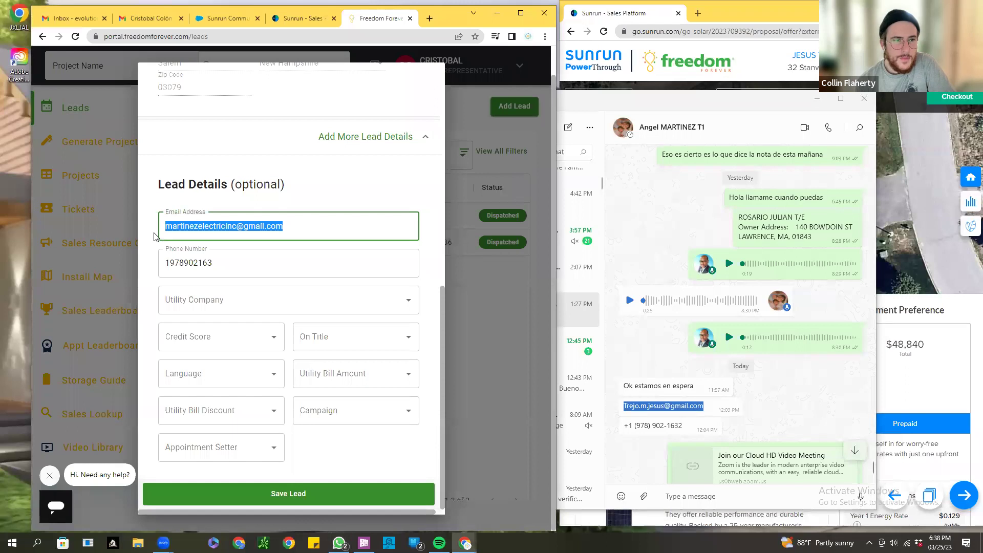
{"action": "key", "text": "ctrl+v"}
{"action": "left_click", "coordinate": [352, 193]}
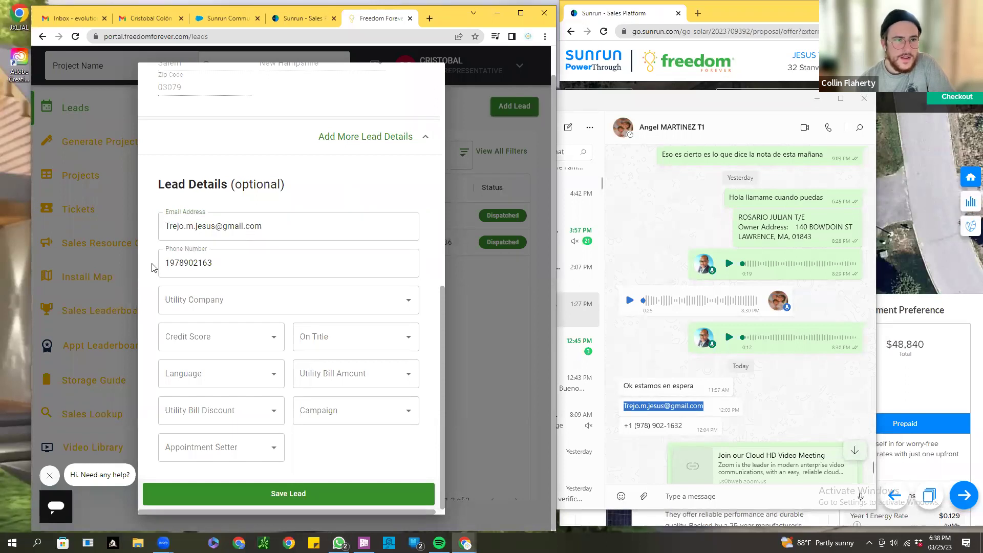
Correct the lead's phone number by removing the country code and adding the missing last digit, and save the lead
{"action": "left_click", "coordinate": [171, 263]}
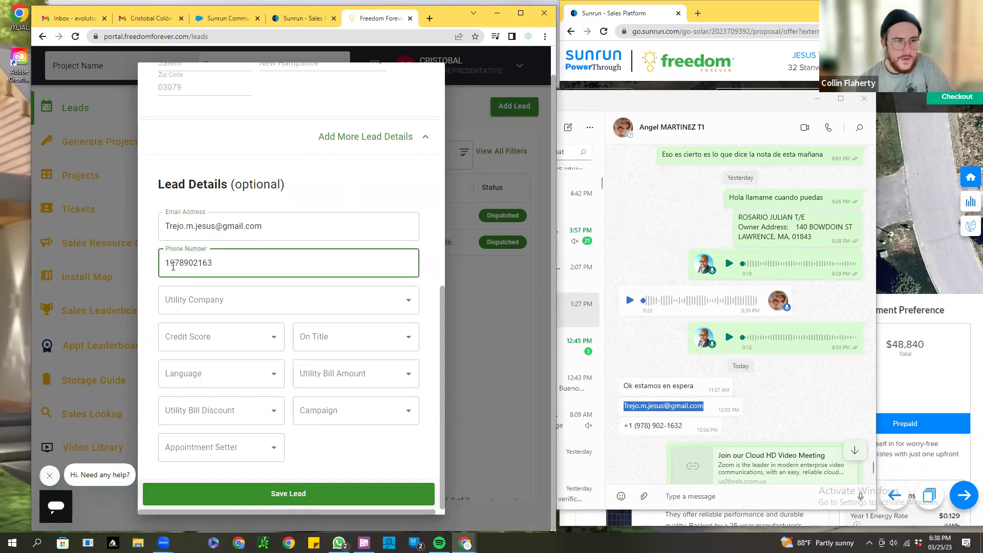
{"action": "key", "text": "BackSpace"}
{"action": "type", "text": "2"}
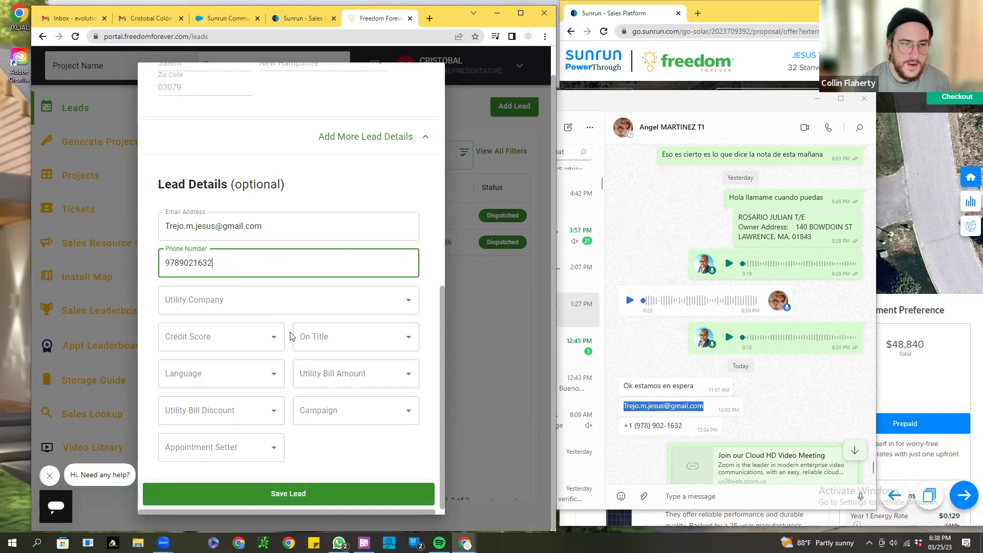
{"action": "left_click", "coordinate": [303, 495]}
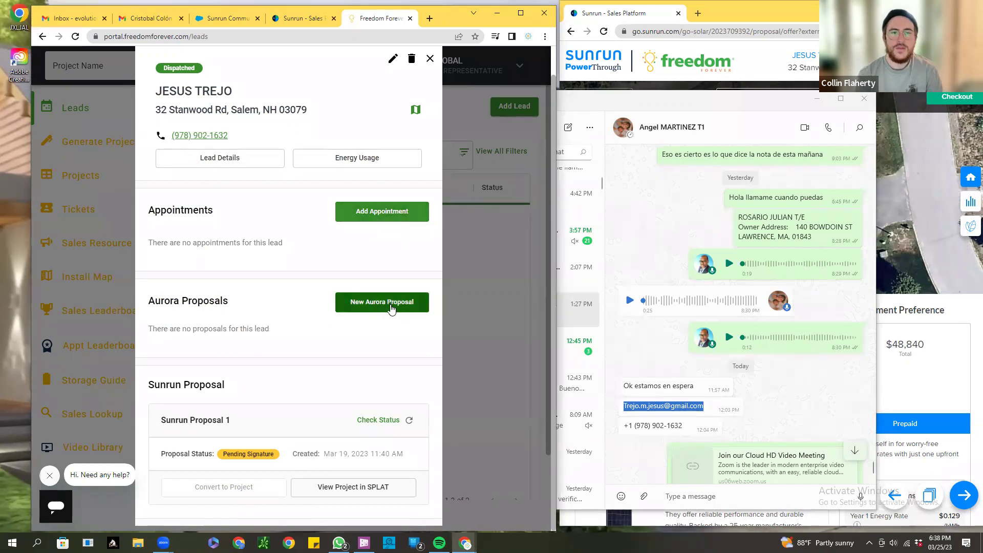
Create a new Aurora proposal for the lead, confirming its contact details and the pin location on the house
{"action": "left_click", "coordinate": [397, 308]}
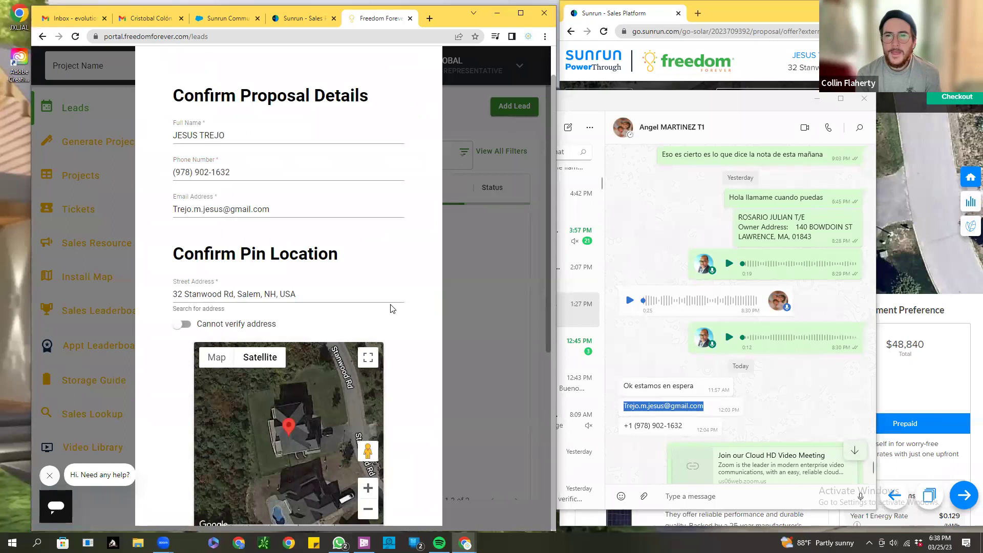
{"action": "scroll", "coordinate": [414, 319], "scroll_direction": "down", "scroll_amount": 1}
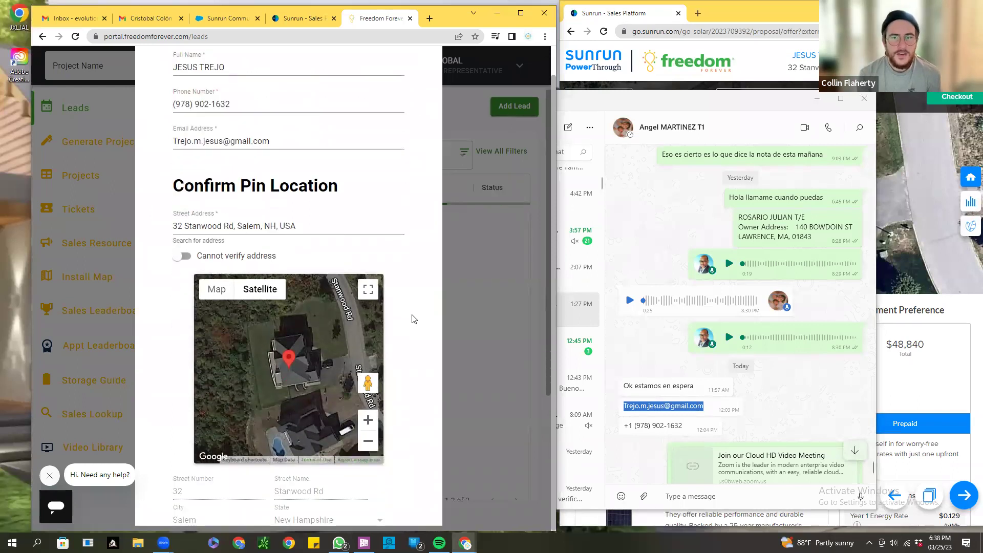
{"action": "scroll", "coordinate": [414, 320], "scroll_direction": "down", "scroll_amount": 2}
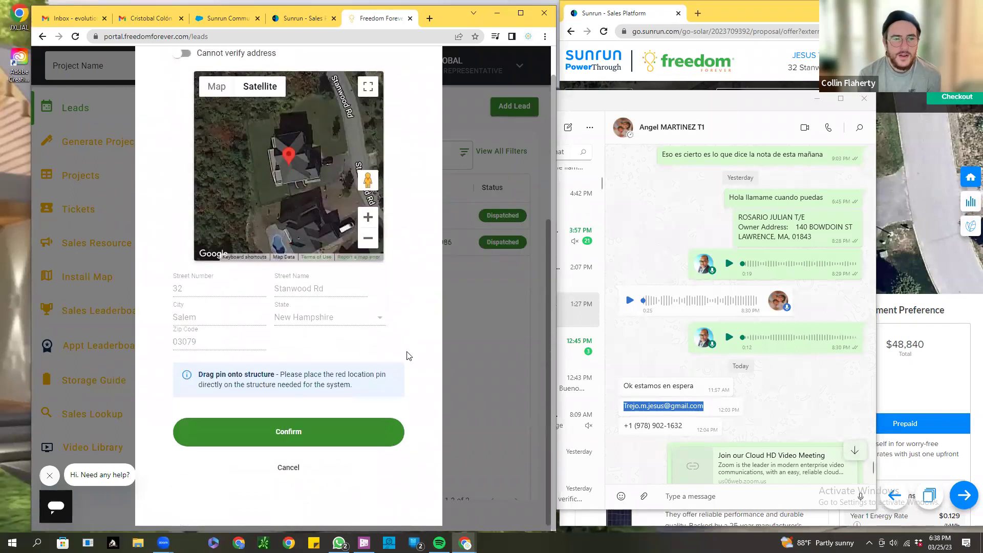
{"action": "left_click", "coordinate": [300, 444]}
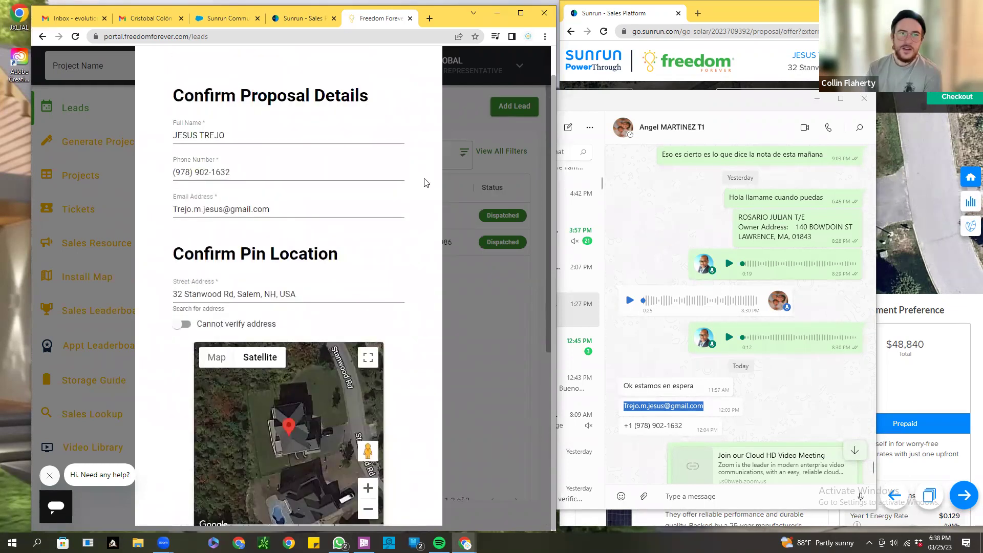
Maximize the browser window and accept Aurora Solar's Terms of Use and Privacy Policy
{"action": "left_click", "coordinate": [520, 14]}
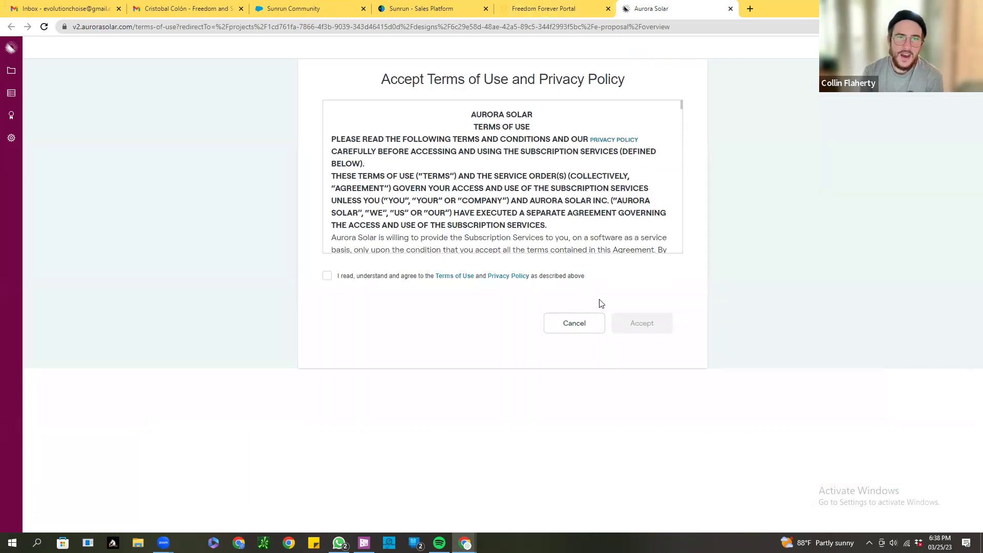
{"action": "left_click", "coordinate": [327, 276]}
{"action": "left_click", "coordinate": [630, 324]}
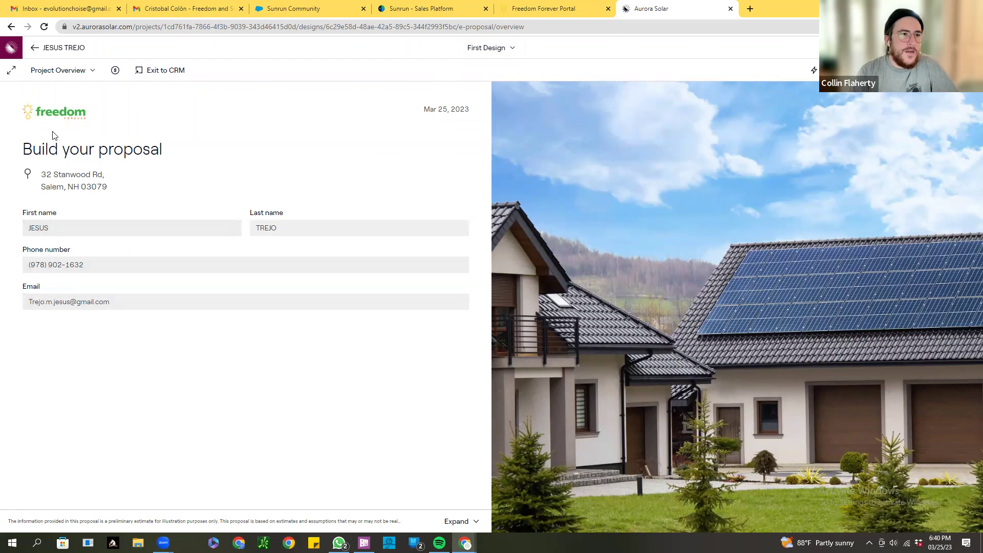
Go to the Energy Usage section of the Aurora proposal and start adding the customer's energy usage
{"action": "left_click", "coordinate": [54, 75]}
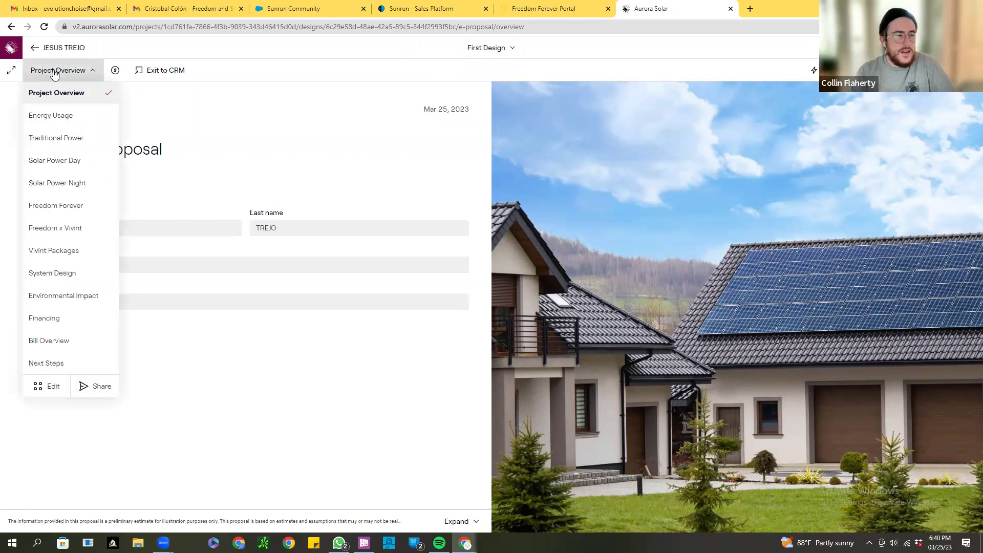
{"action": "left_click", "coordinate": [75, 120]}
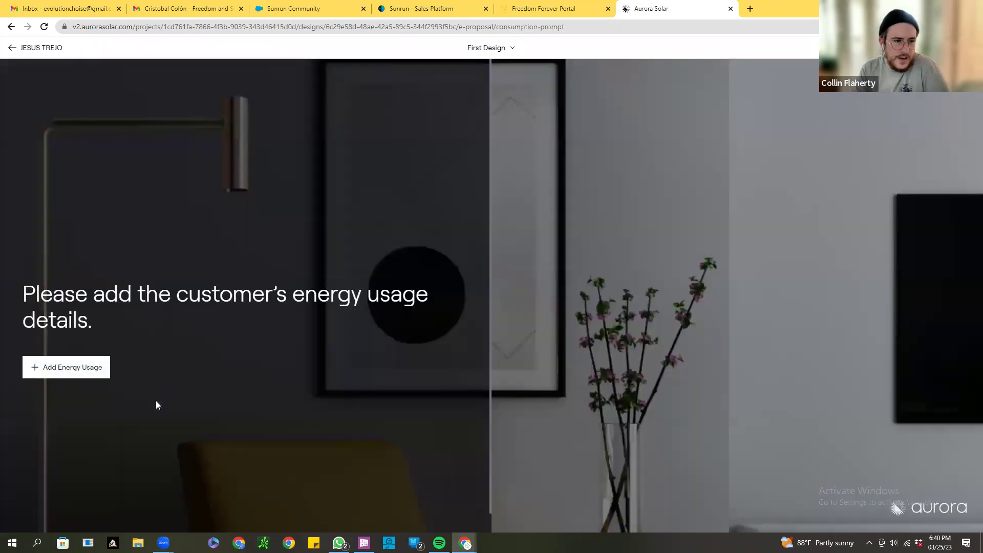
{"action": "left_click", "coordinate": [72, 369]}
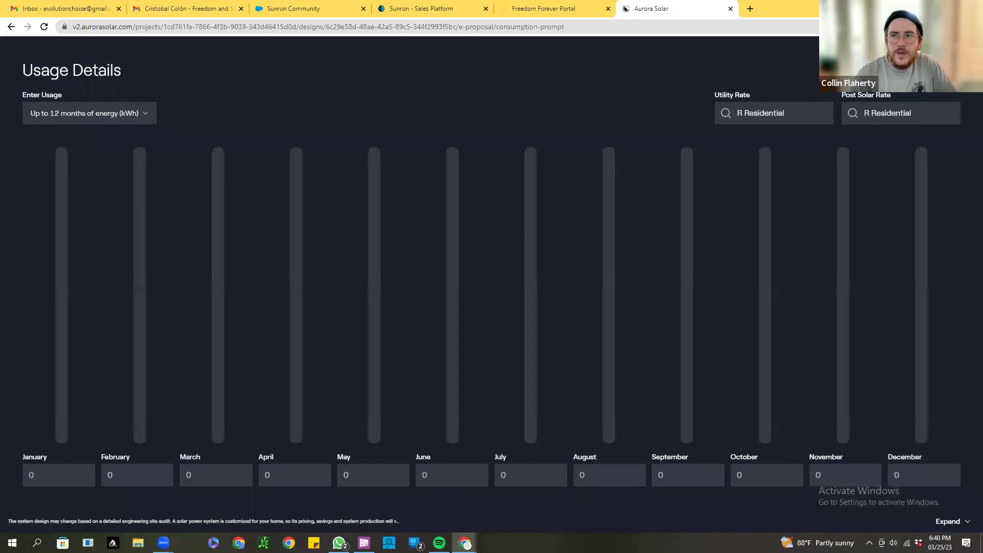
Set the window beside the 14.8 kW Prepaid proposal and look up the customer's annual kWh usage in the Sunrun Community opportunity
{"action": "key", "text": "super+Down"}
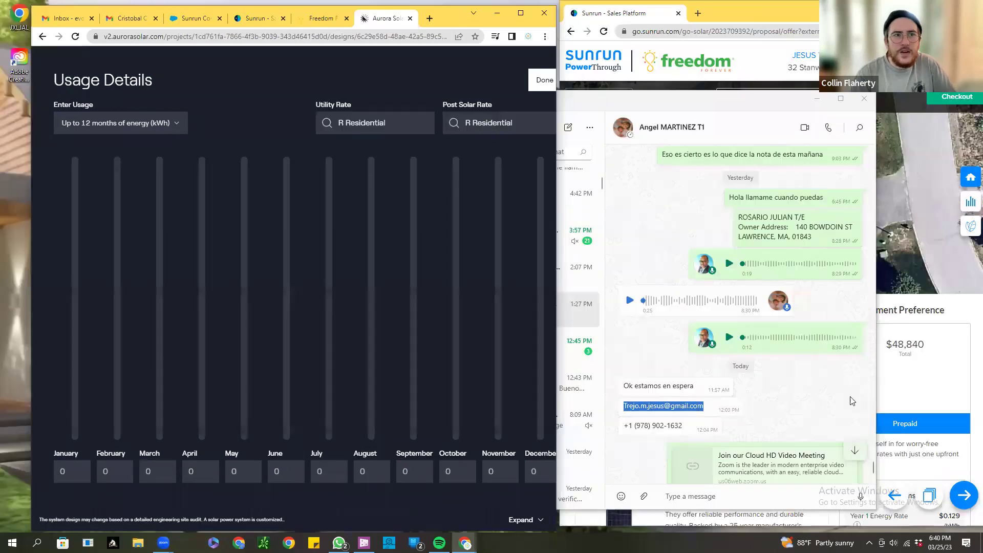
{"action": "left_click", "coordinate": [960, 314]}
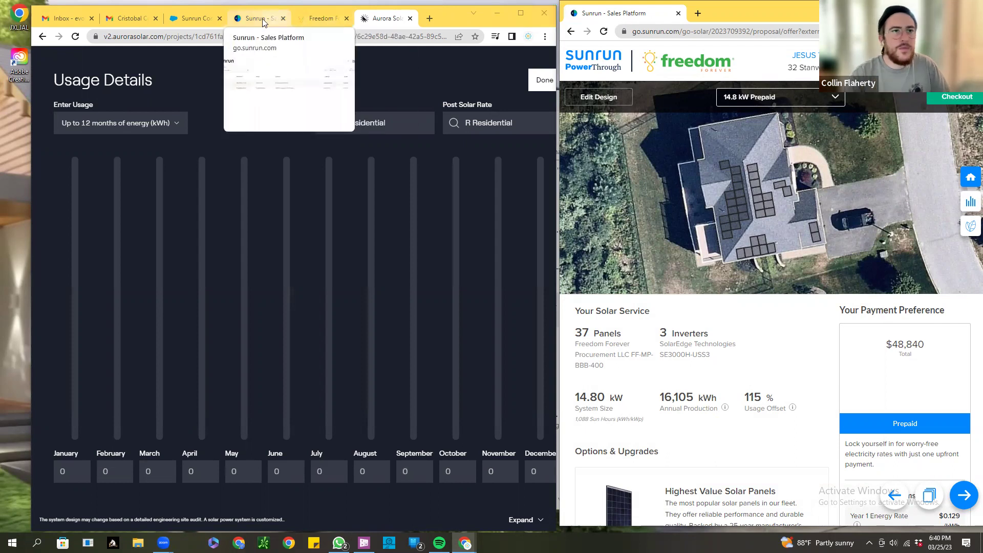
{"action": "left_click", "coordinate": [316, 18]}
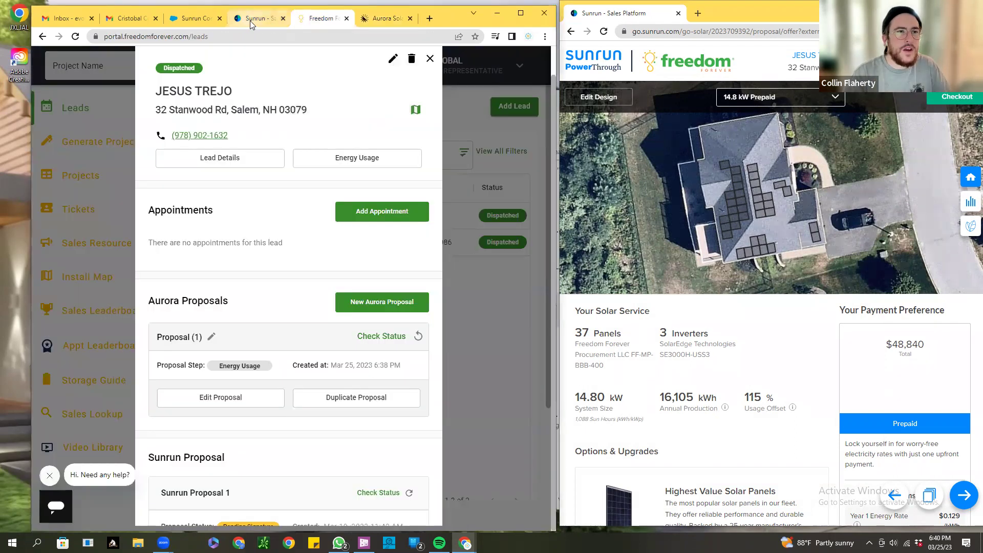
{"action": "left_click", "coordinate": [249, 20]}
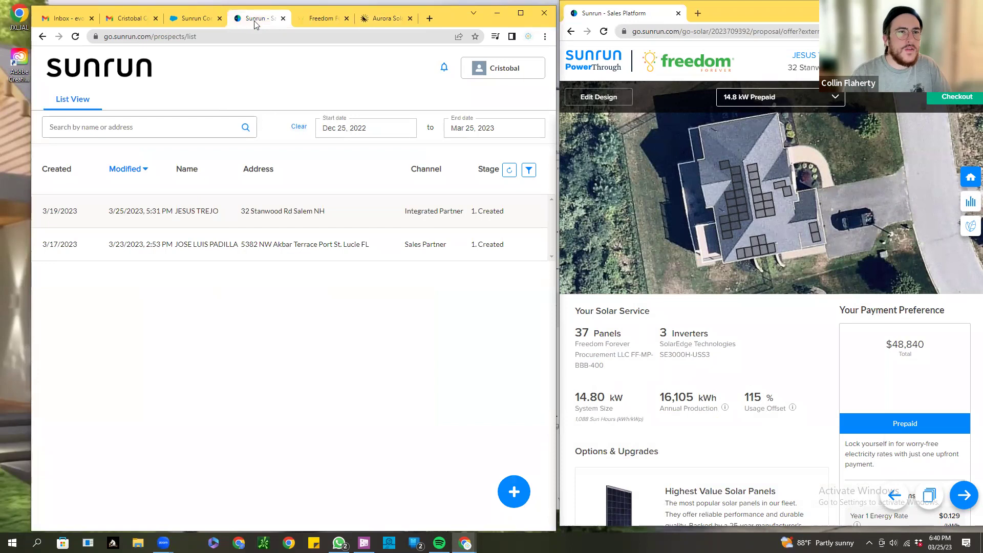
{"action": "left_click", "coordinate": [188, 21]}
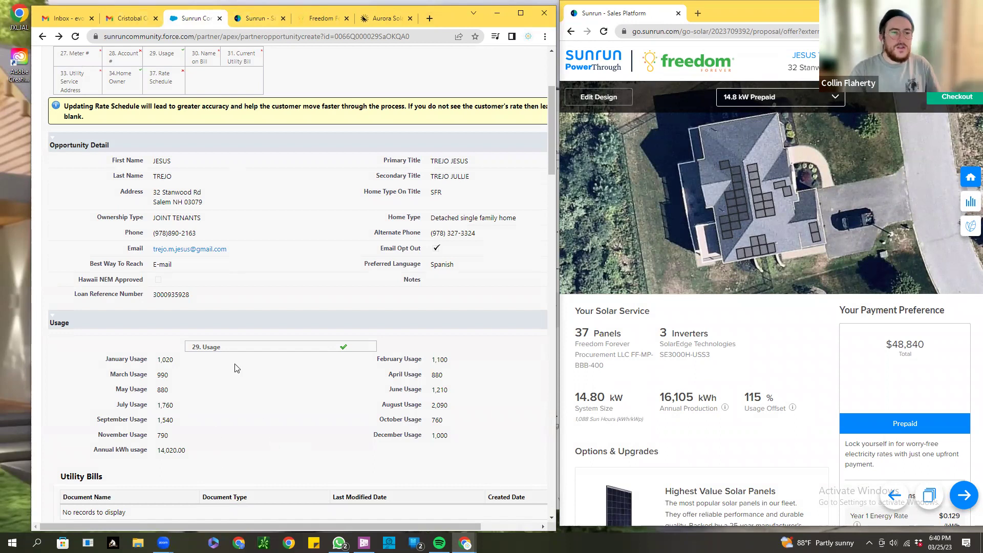
{"action": "left_click_drag", "start_coordinate": [200, 460], "coordinate": [154, 456]}
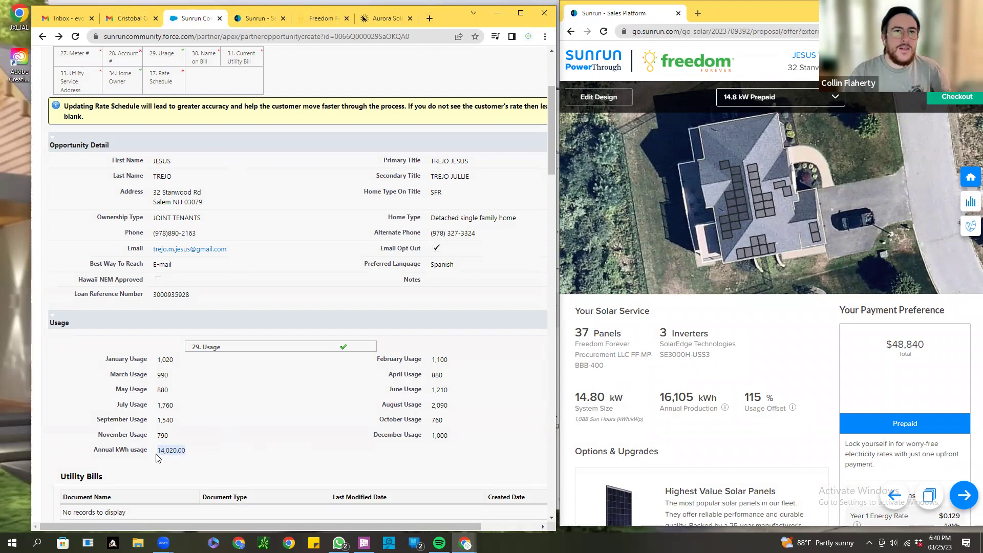
Return to Aurora's usage details and keep the usage entry method on Up to 12 months of energy (kWh)
{"action": "left_click", "coordinate": [385, 20]}
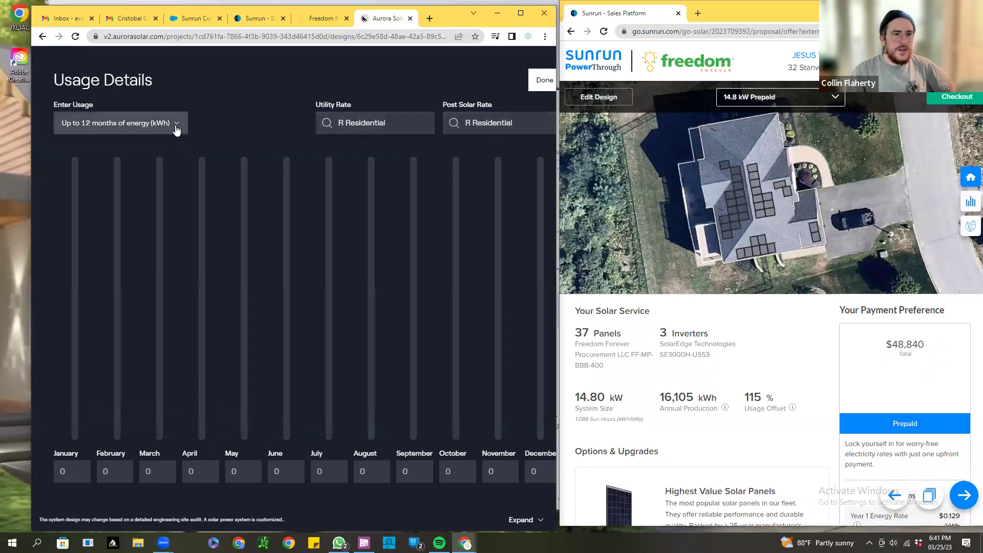
{"action": "left_click", "coordinate": [92, 121]}
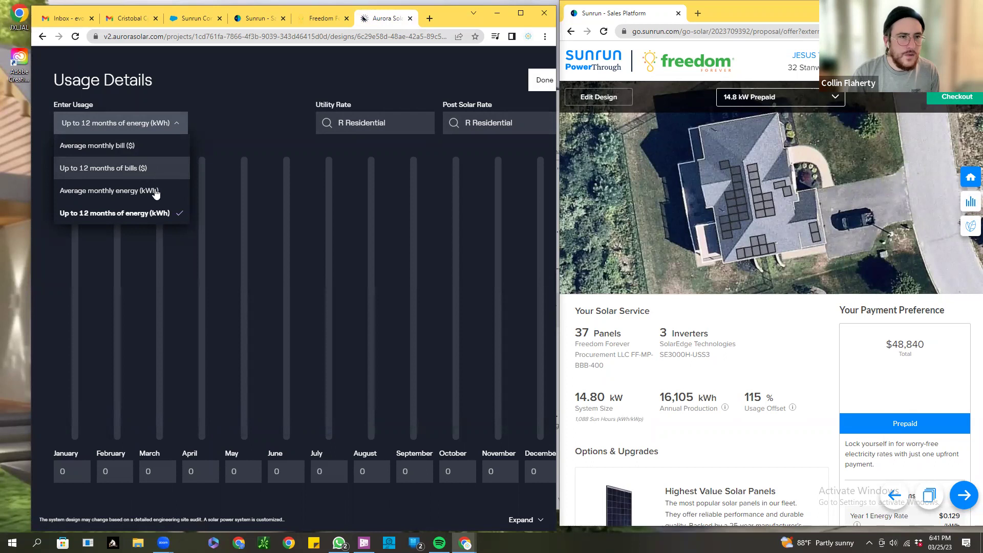
{"action": "left_click", "coordinate": [149, 216]}
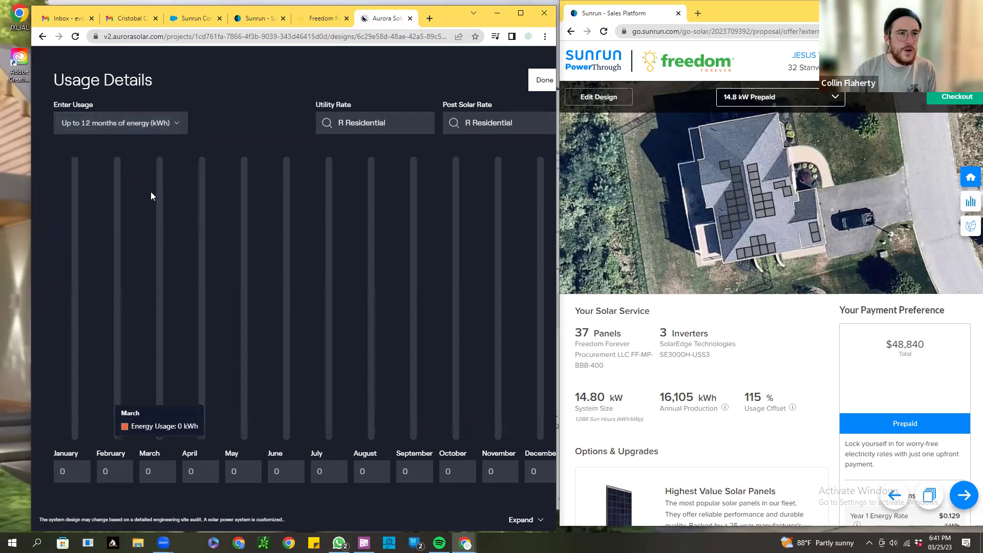
Set the usage entry method to Average monthly energy (kWh), enter 1168, and estimate the monthly usage
{"action": "left_click", "coordinate": [176, 127]}
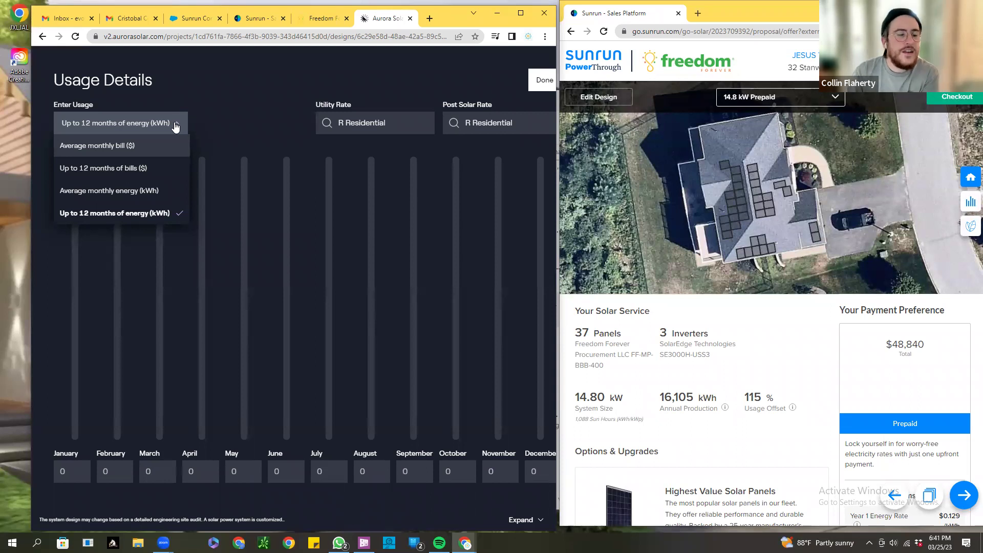
{"action": "left_click", "coordinate": [142, 191]}
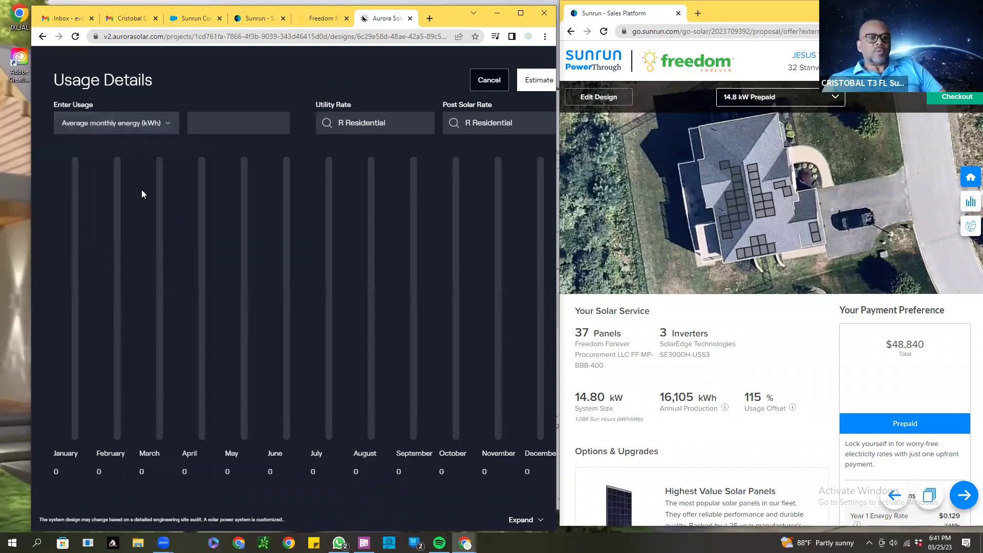
{"action": "left_click", "coordinate": [209, 126]}
{"action": "type", "text": "2"}
{"action": "key", "text": "BackSpace"}
{"action": "type", "text": "1168"}
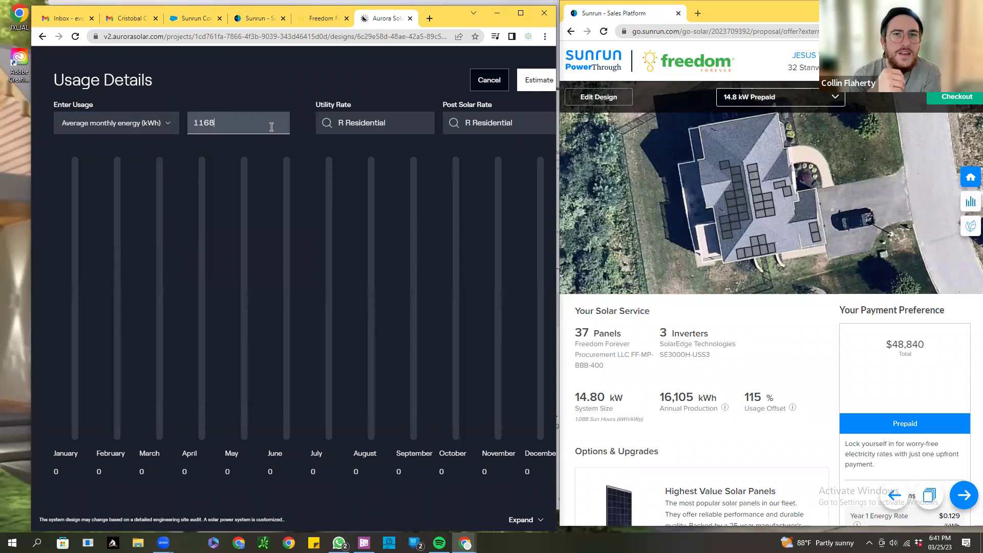
{"action": "left_click", "coordinate": [524, 85]}
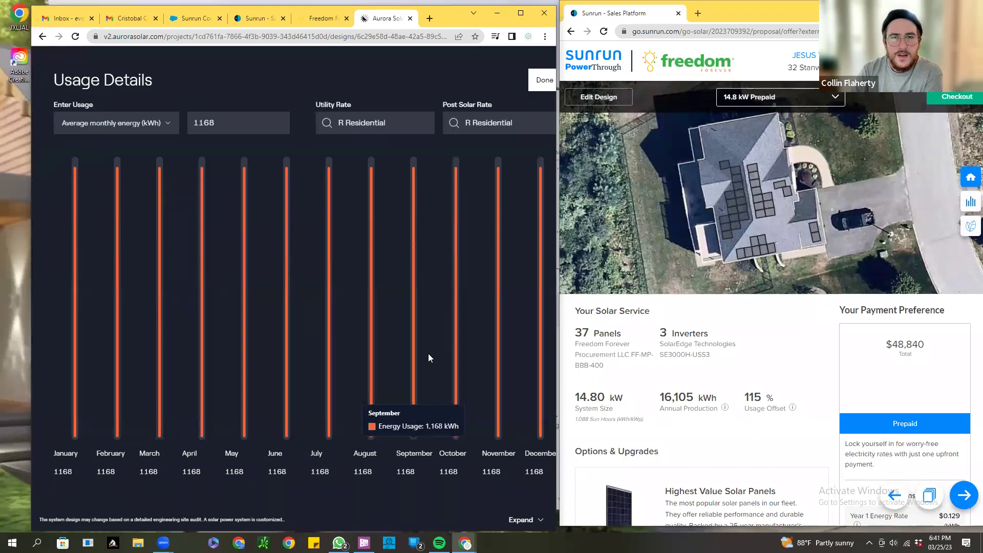
Finish the usage details in the maximized window and advance the proposal to the Traditional Power page
{"action": "left_click", "coordinate": [520, 13]}
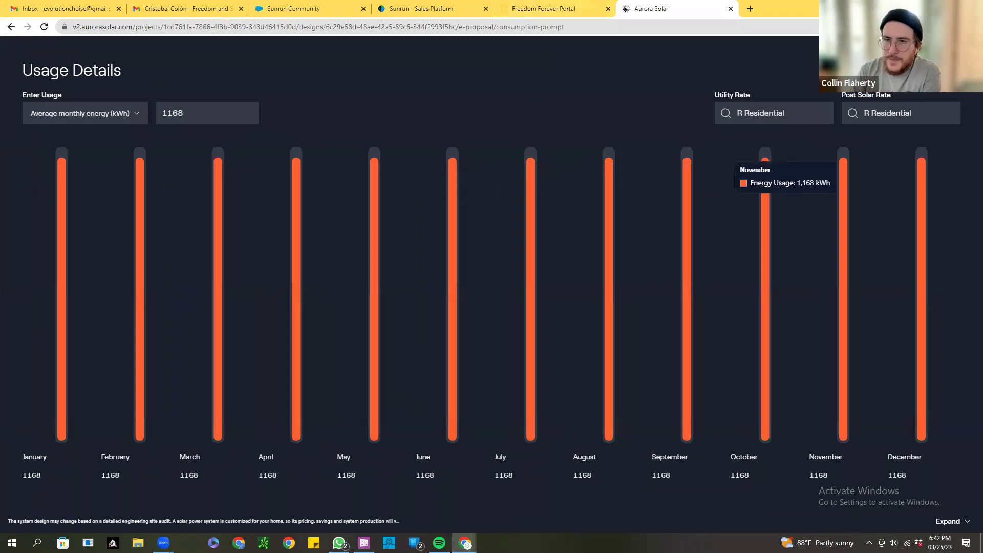
{"action": "left_click", "coordinate": [953, 59]}
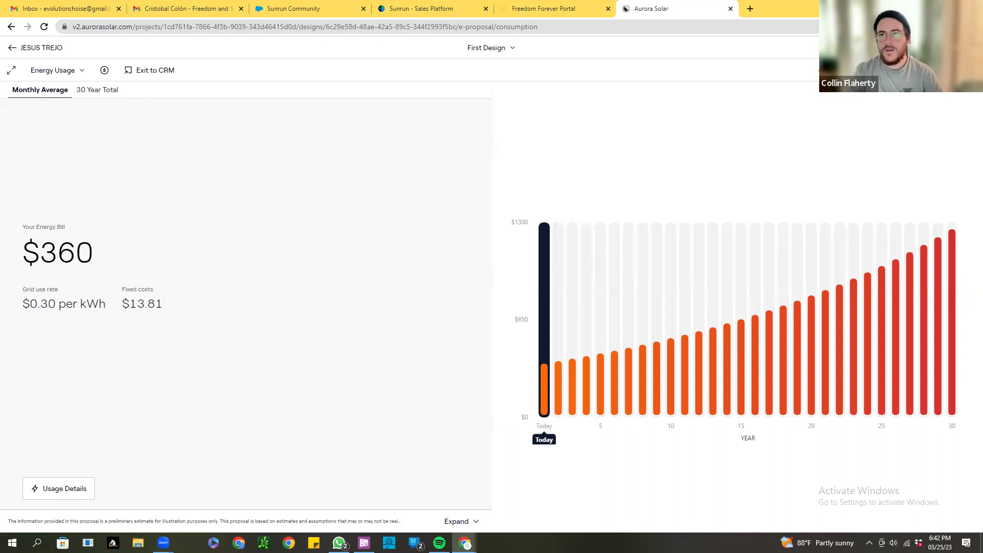
{"action": "left_click", "coordinate": [958, 71]}
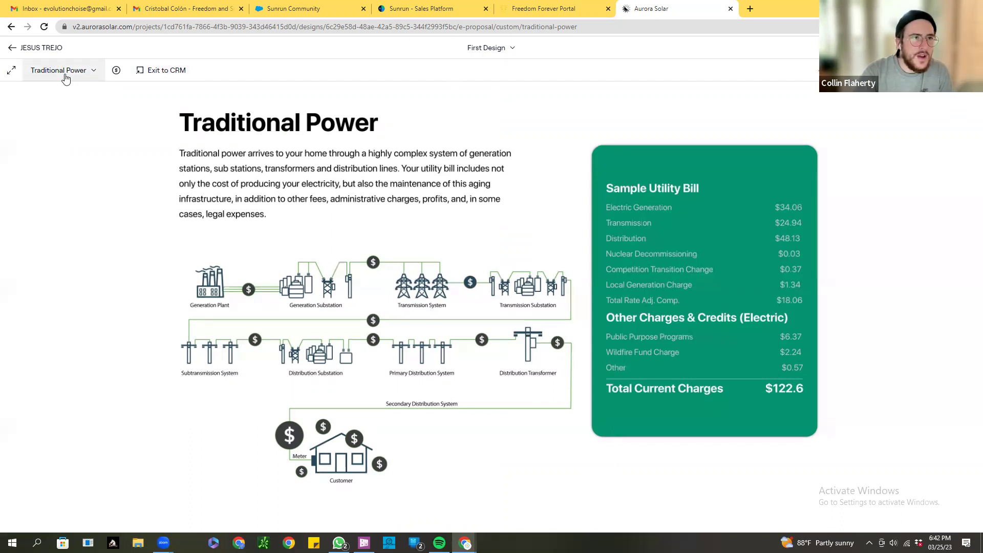
Go to the System Design section of the proposal and run Aurora Roof AI to model the roof
{"action": "left_click", "coordinate": [95, 77]}
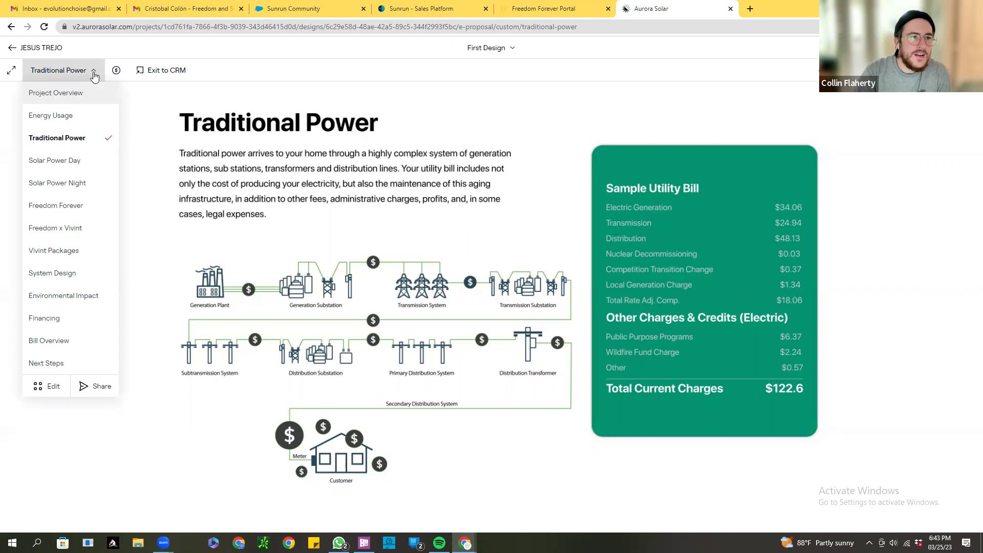
{"action": "left_click", "coordinate": [61, 273]}
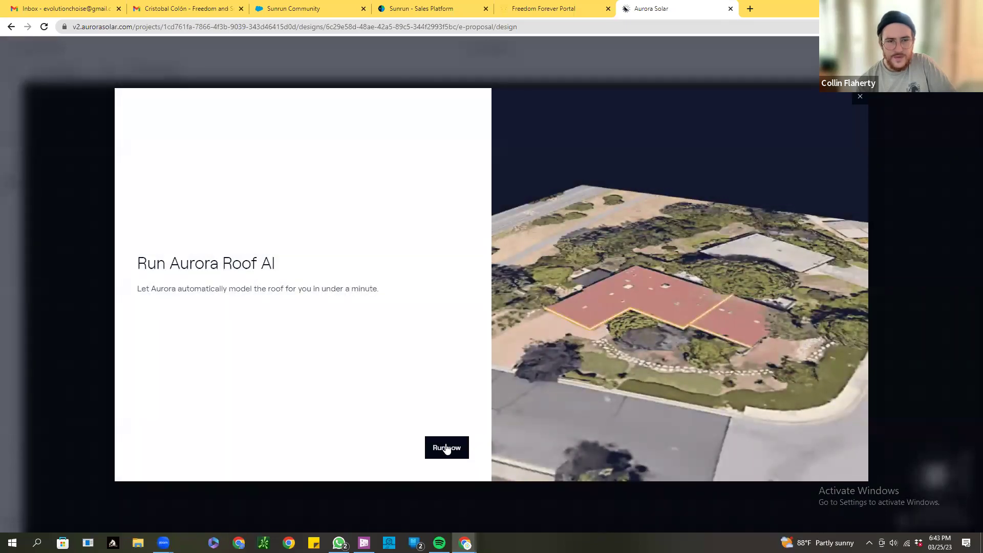
{"action": "left_click", "coordinate": [443, 449]}
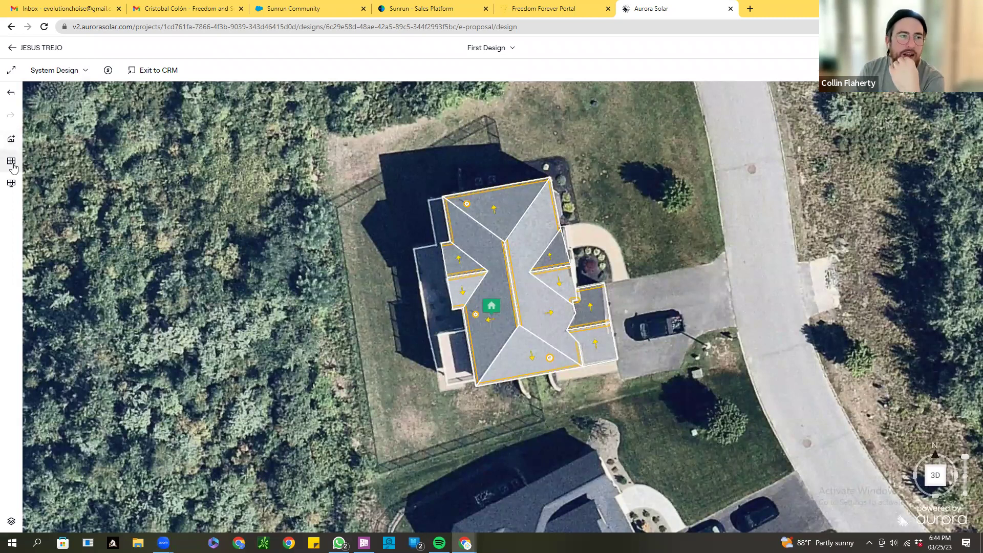
Place FF Halo 2 400W Freedom Forever panels on the modelled roof in portrait orientation
{"action": "left_click", "coordinate": [12, 164]}
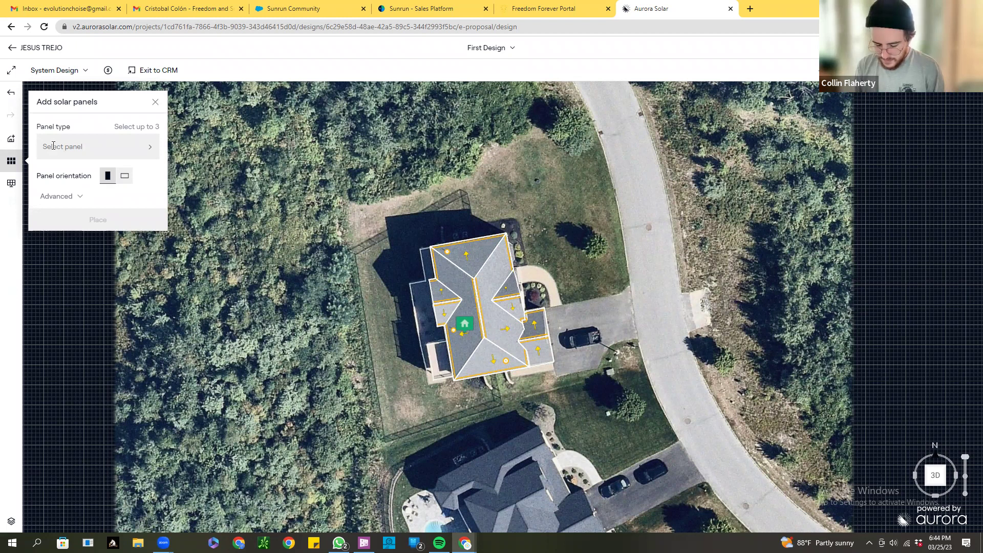
{"action": "left_click", "coordinate": [149, 152]}
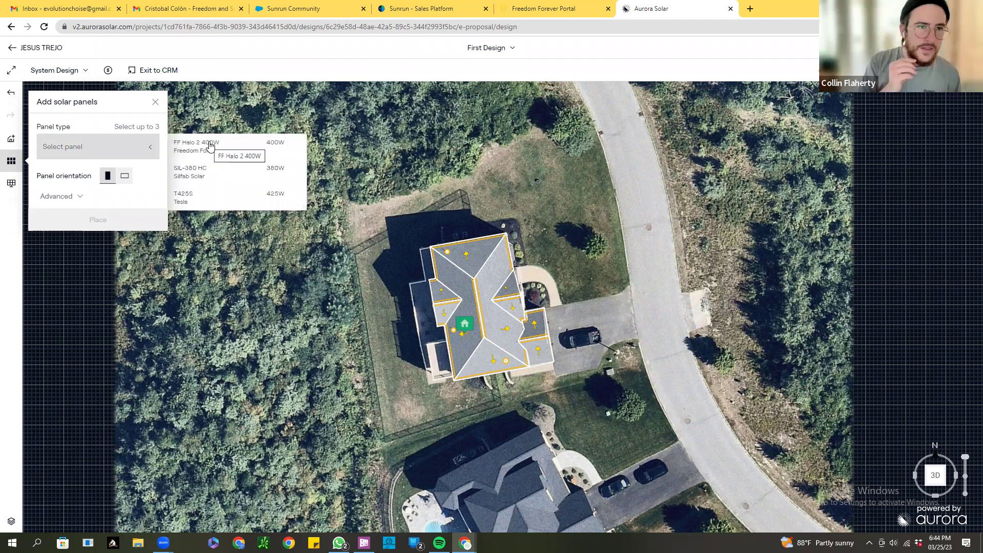
{"action": "left_click", "coordinate": [285, 149]}
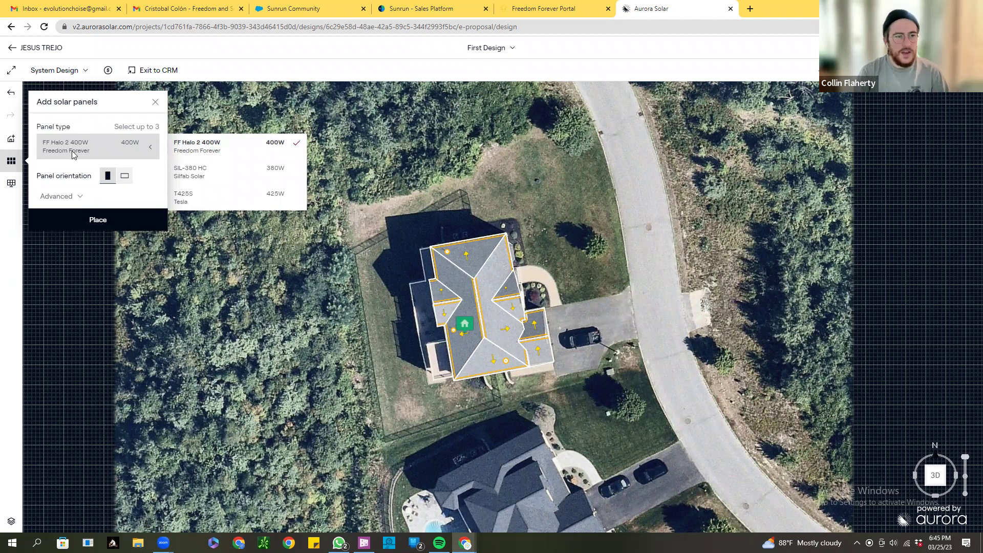
{"action": "left_click", "coordinate": [98, 221]}
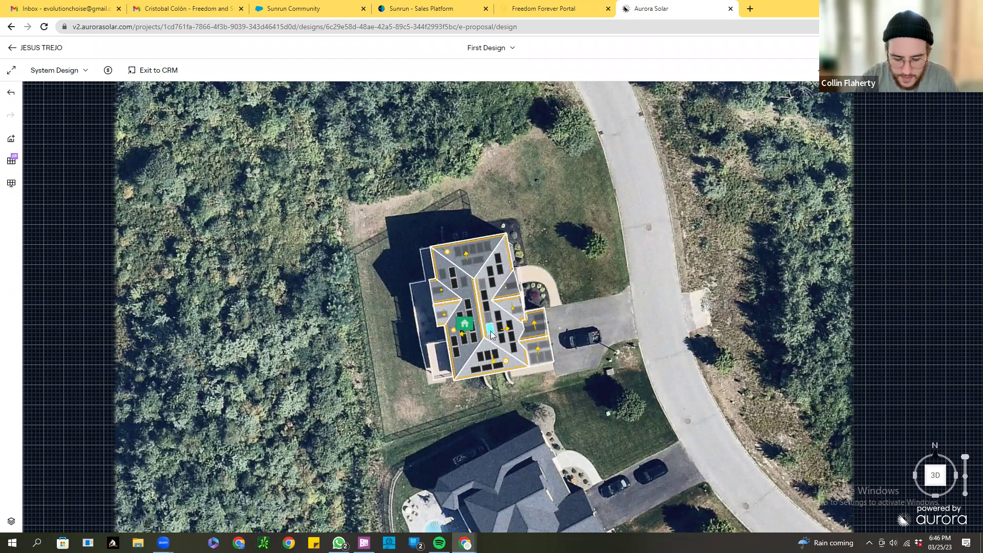
Enable panels beside the east face's ridge and on the lower garage roof, and switch off the panel near the northeast corner
{"action": "left_click", "coordinate": [480, 284]}
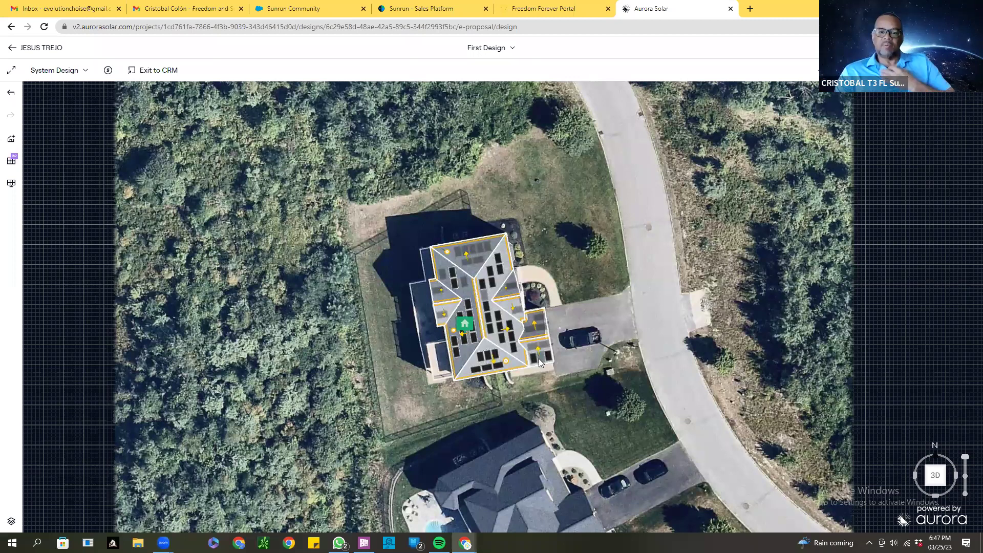
{"action": "left_click", "coordinate": [533, 358]}
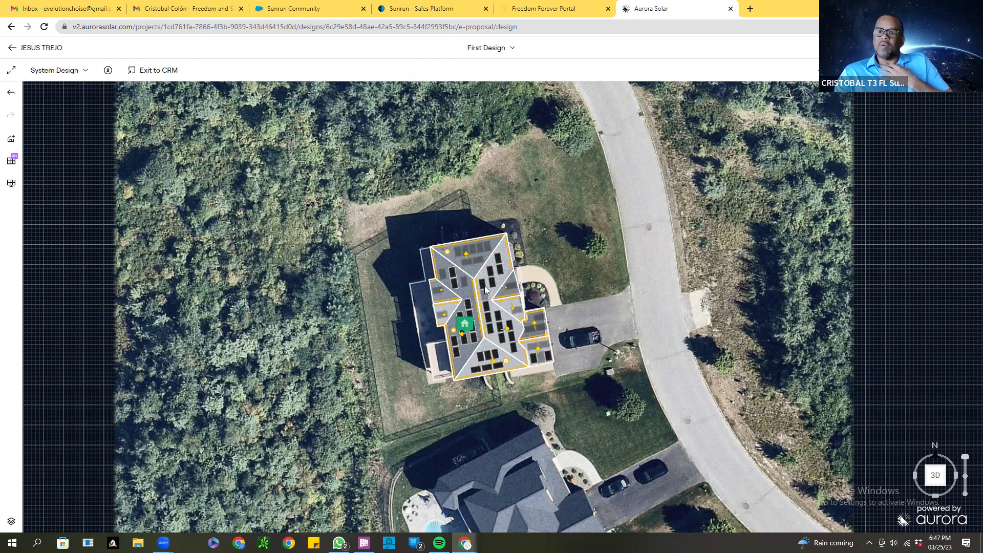
{"action": "left_click", "coordinate": [499, 259]}
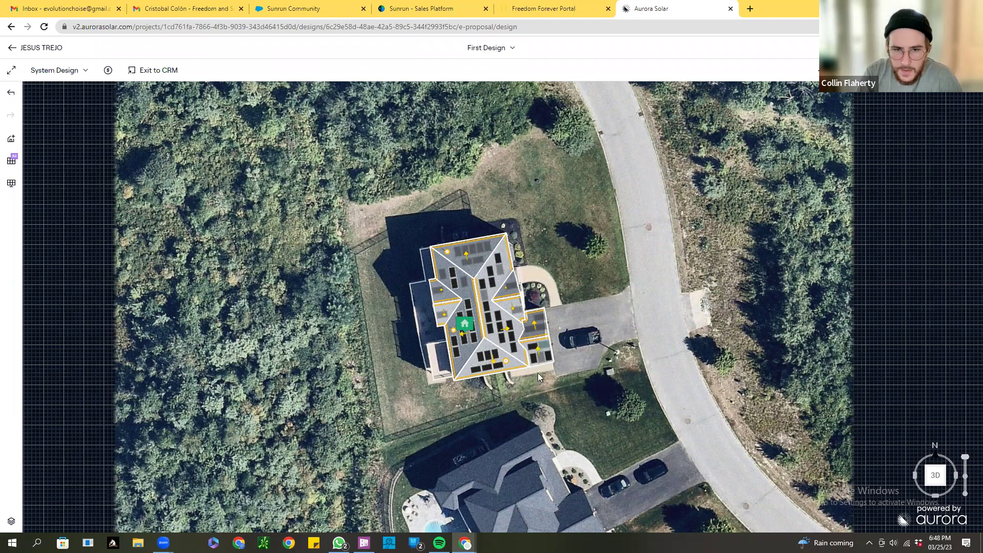
{"action": "left_click", "coordinate": [540, 358]}
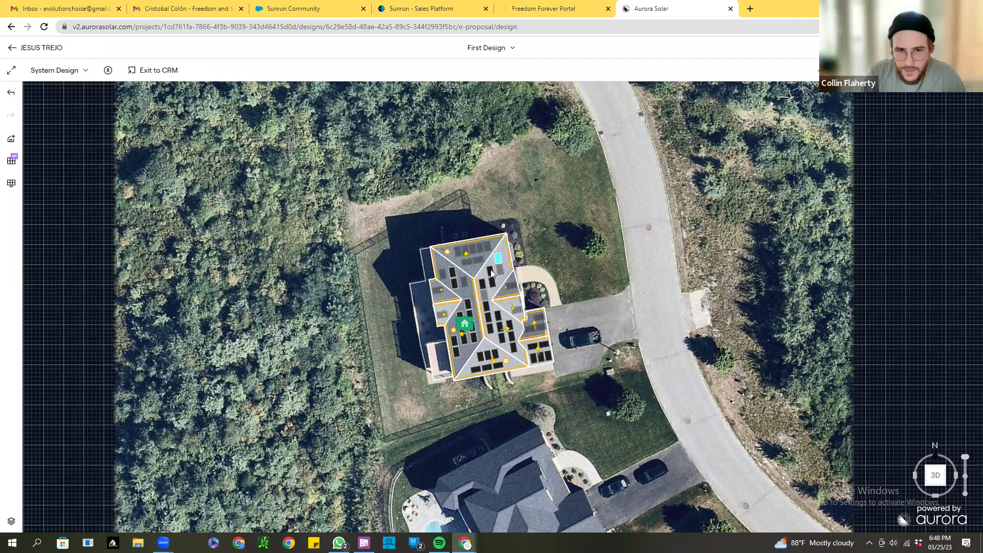
{"action": "left_click", "coordinate": [499, 258]}
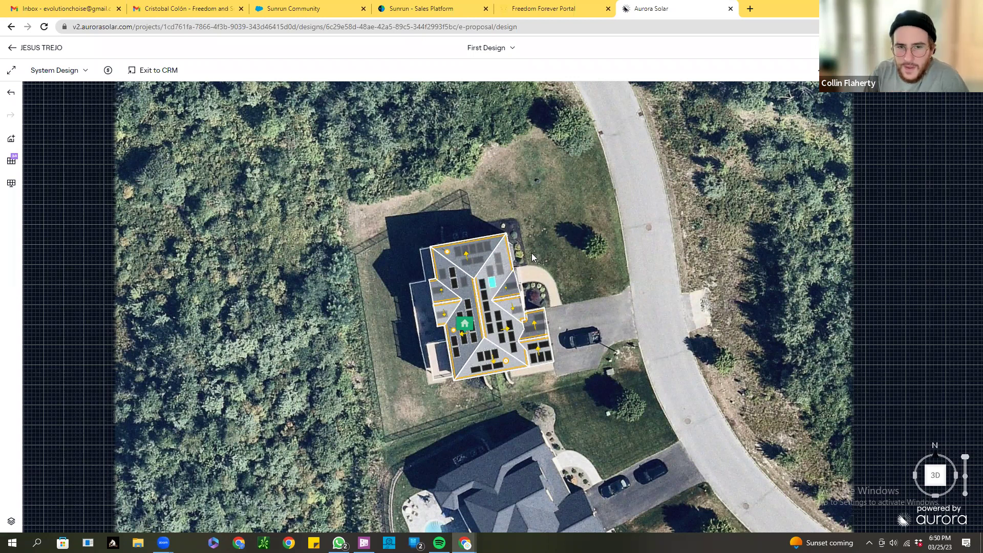
Try switching individual panels off and back on across the east and west roof faces
{"action": "left_click", "coordinate": [491, 283]}
{"action": "left_click", "coordinate": [492, 283]}
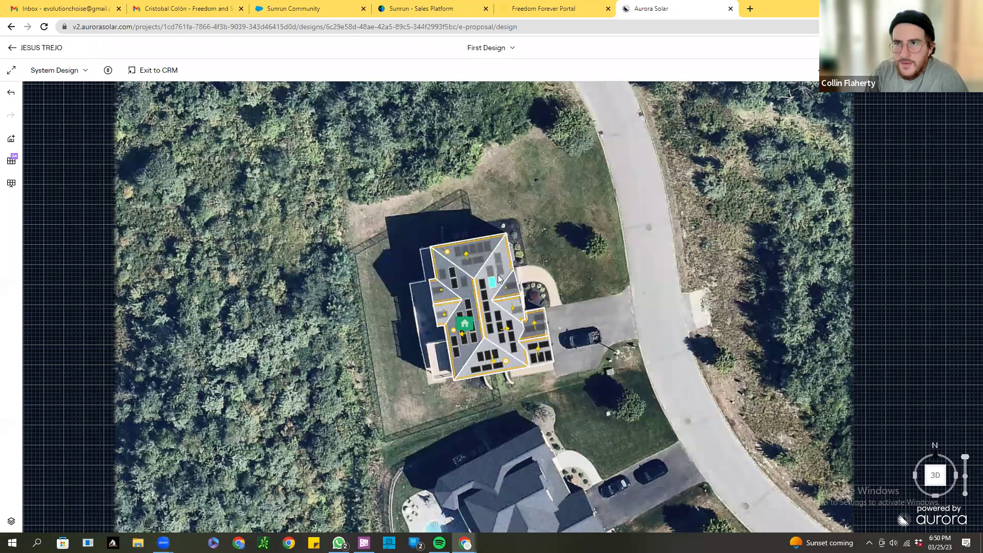
{"action": "left_click", "coordinate": [455, 277]}
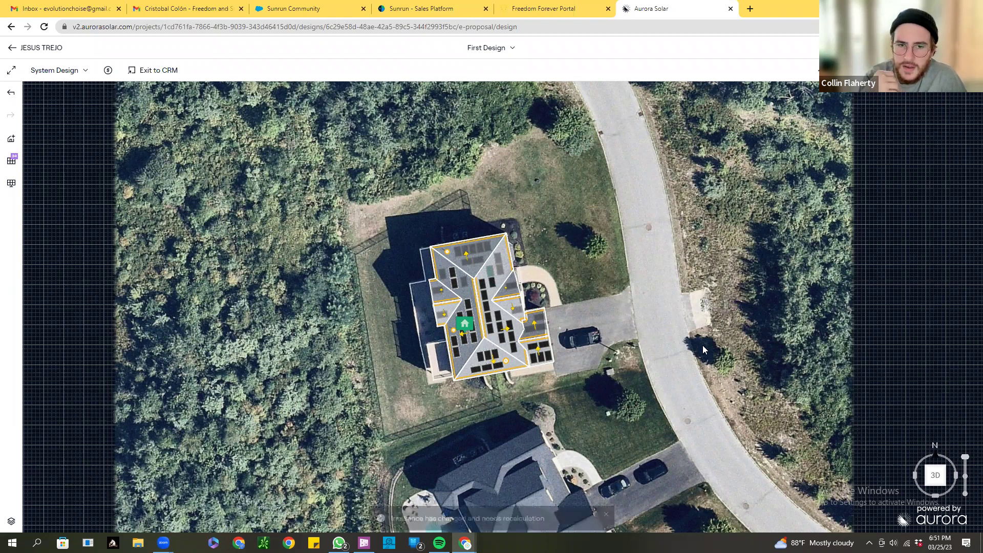
{"action": "left_click", "coordinate": [494, 284]}
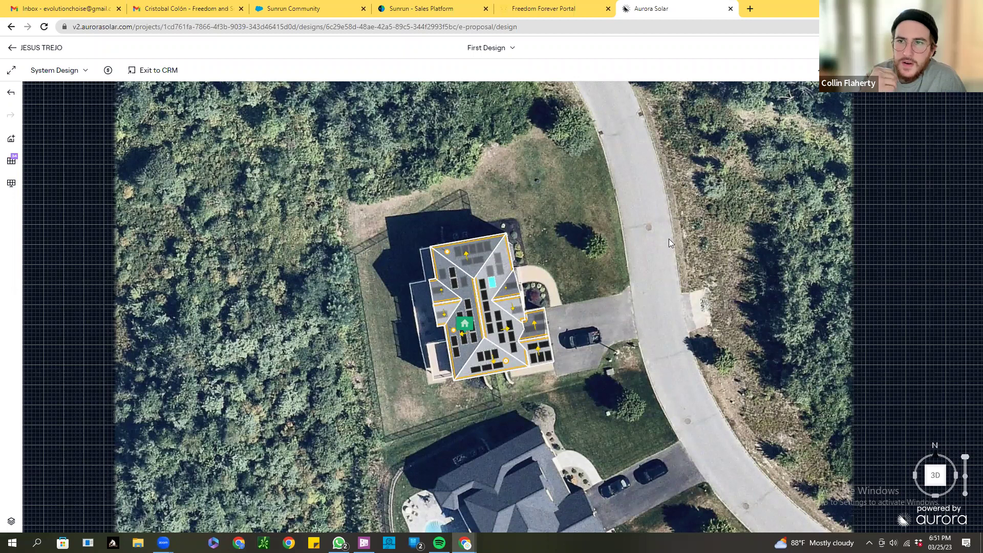
{"action": "left_click", "coordinate": [493, 286]}
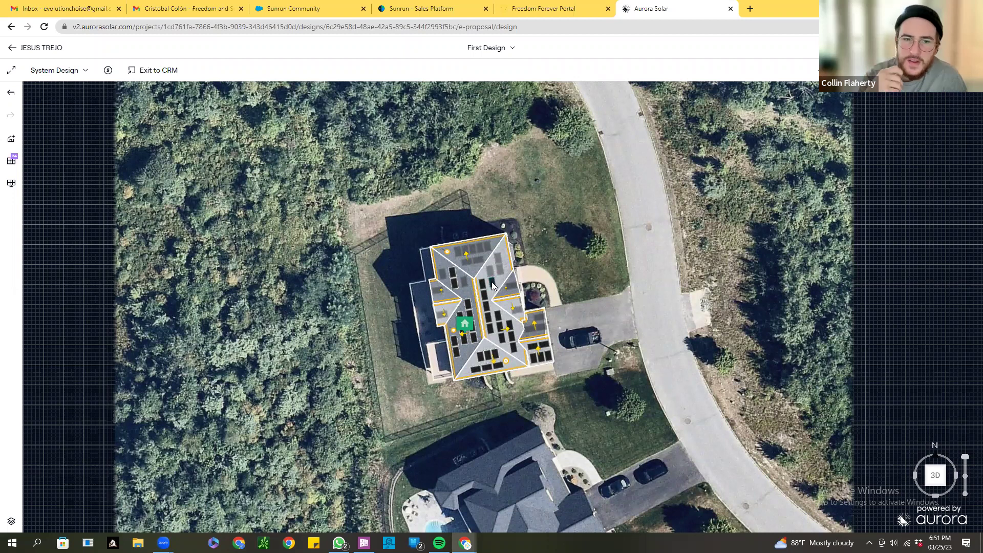
{"action": "left_click", "coordinate": [492, 282]}
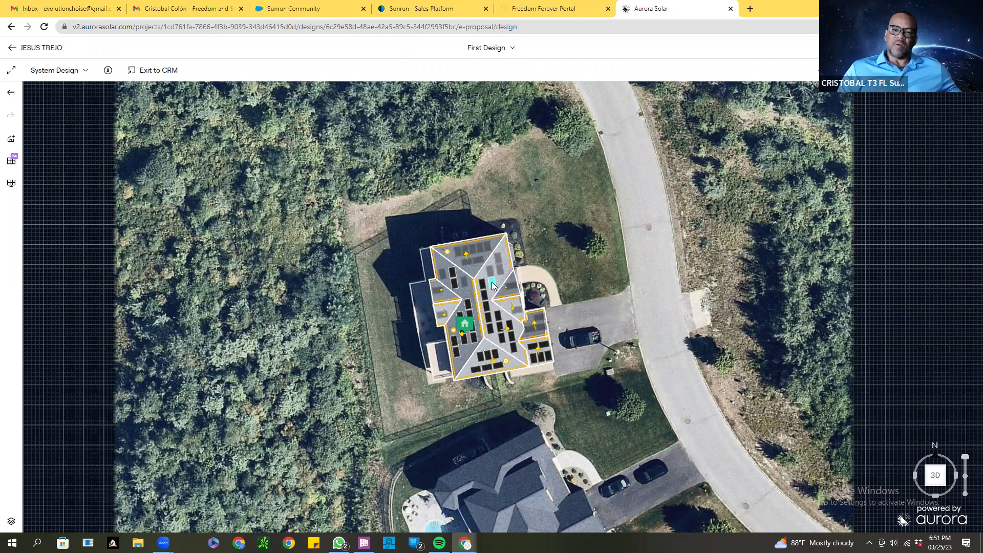
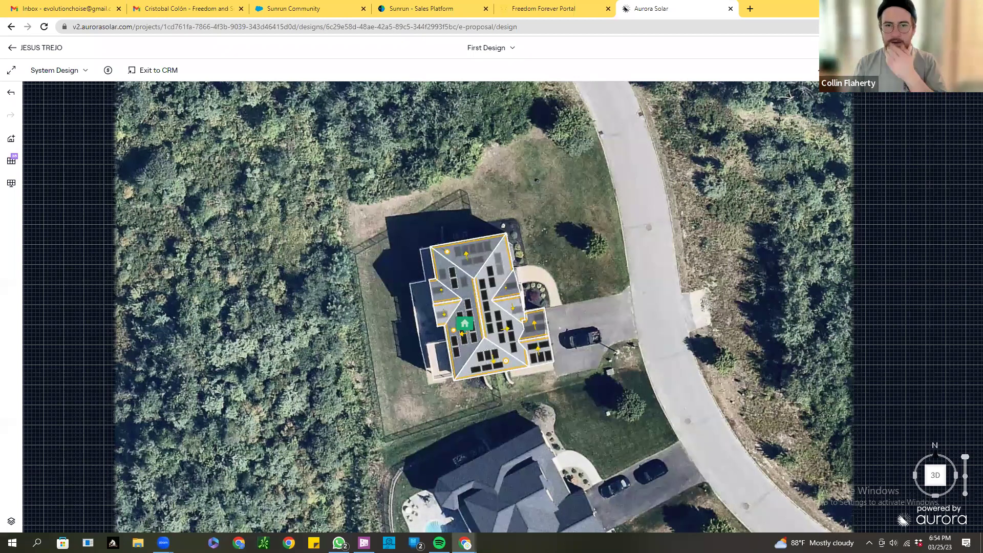
{"action": "left_click", "coordinate": [490, 268]}
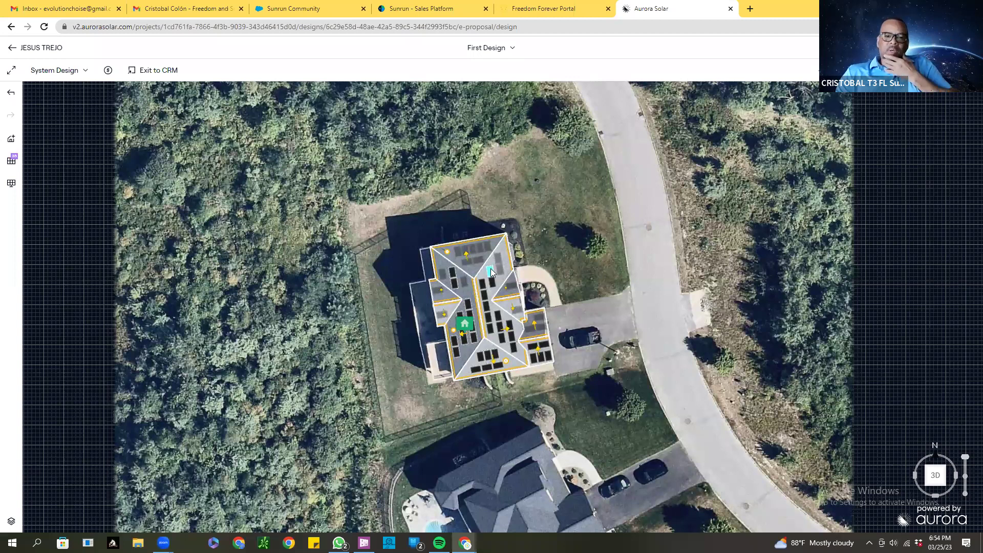
{"action": "left_click", "coordinate": [458, 351]}
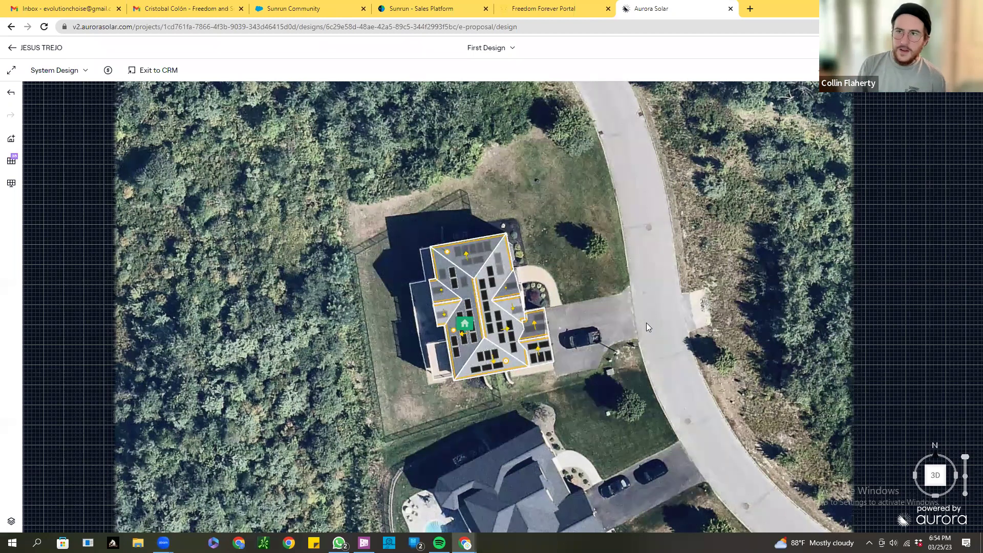
View the panel layout in 3D from a tilted angle with the Irradiance layer shown on the roof
{"action": "key", "text": "Right"}
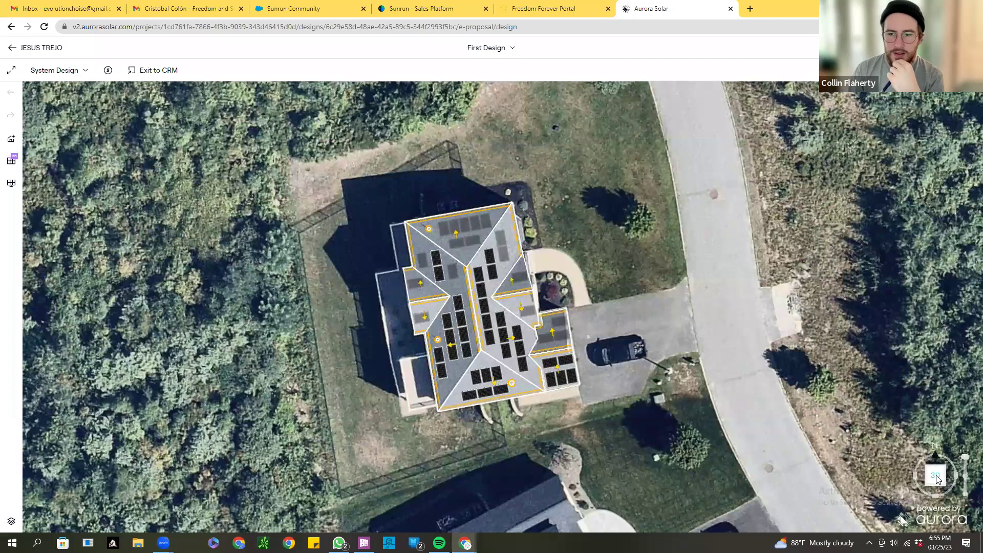
{"action": "left_click", "coordinate": [938, 479]}
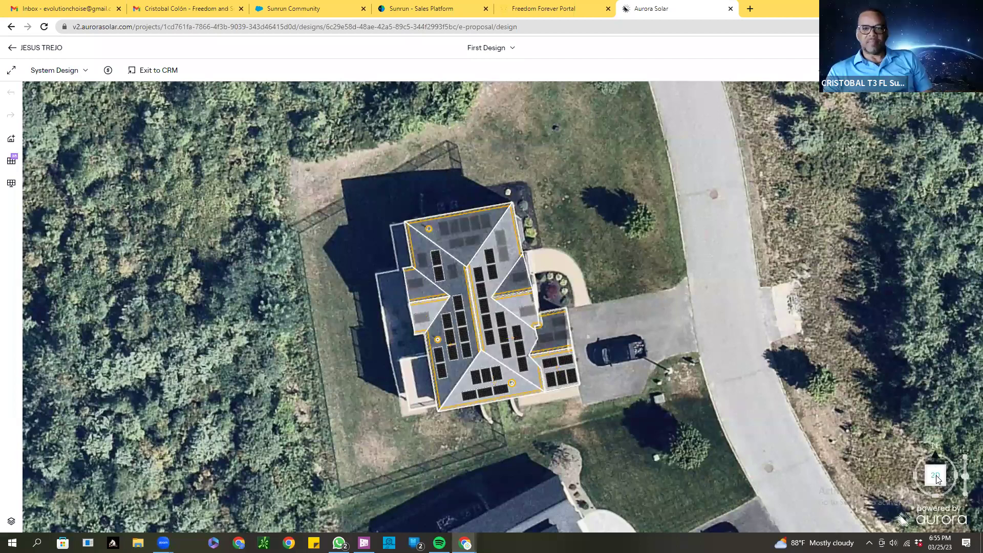
{"action": "right_click_drag", "start_coordinate": [791, 263], "coordinate": [856, 386]}
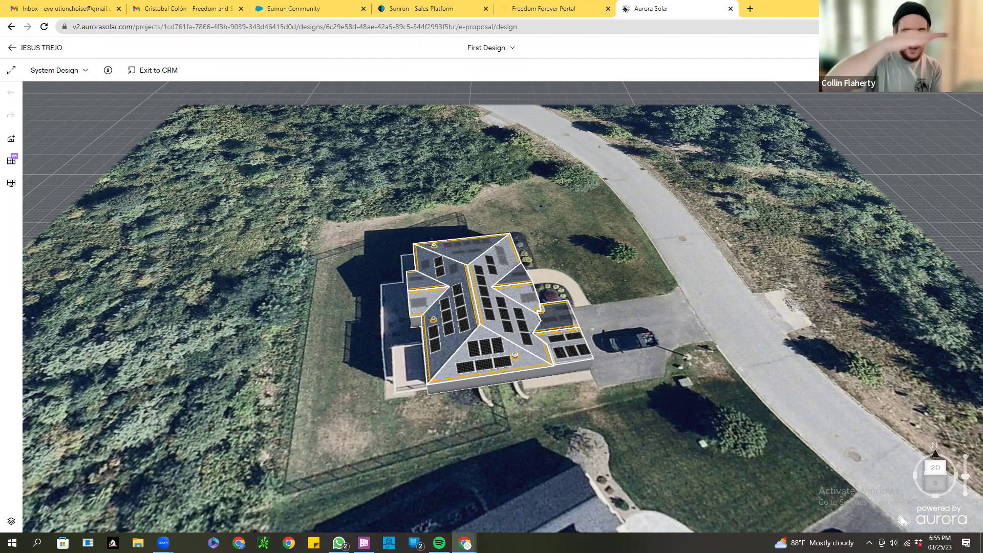
{"action": "left_click", "coordinate": [11, 524]}
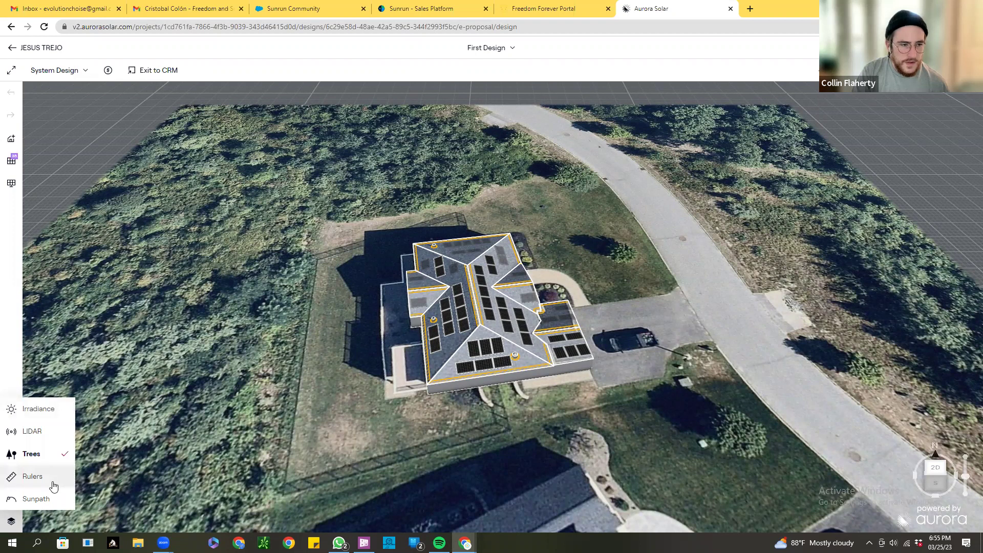
{"action": "left_click", "coordinate": [34, 412]}
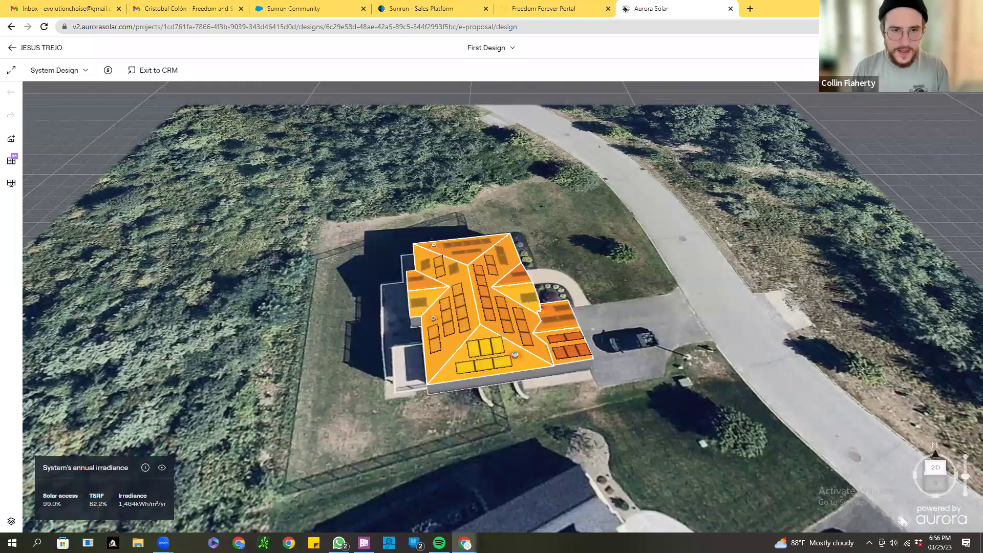
Go to the proposal's Financing page and select the Mosaic Choice loan at 10.59% APR over 25 years
{"action": "left_click", "coordinate": [958, 70]}
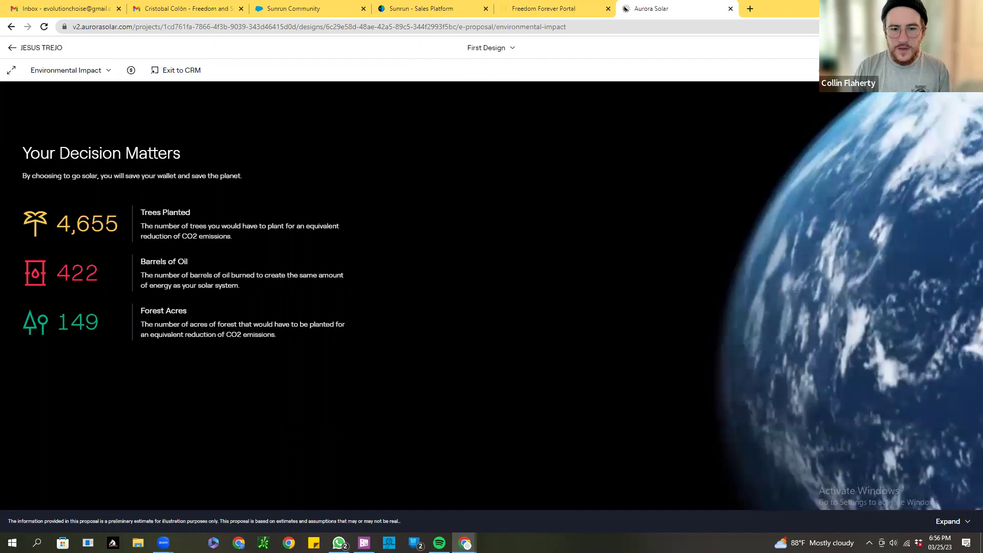
{"action": "left_click", "coordinate": [947, 70]}
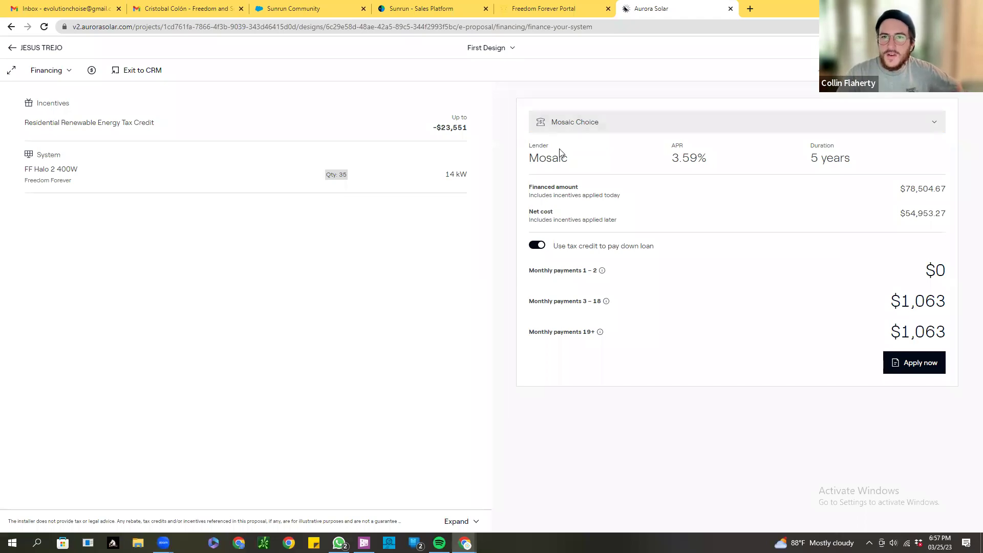
{"action": "left_click", "coordinate": [936, 125]}
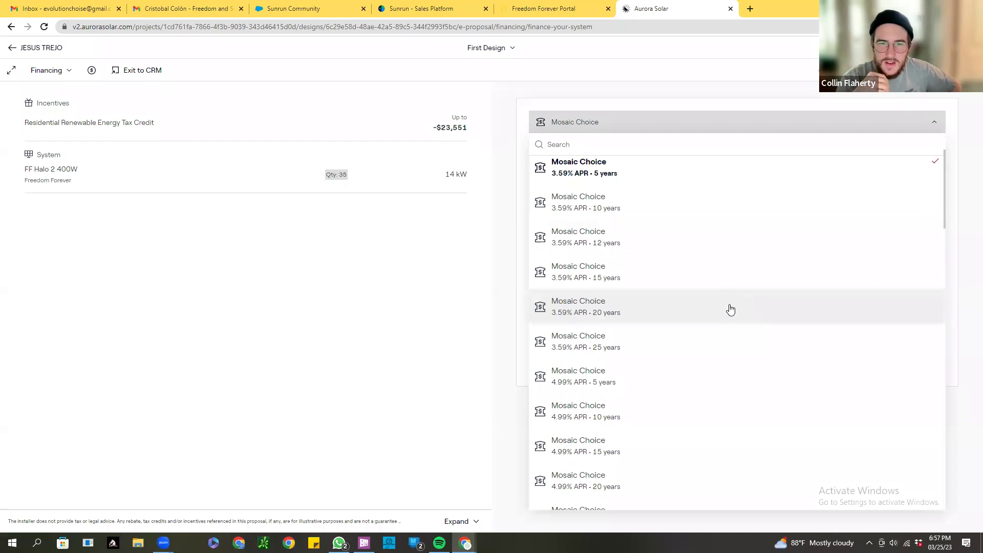
{"action": "scroll", "coordinate": [697, 343], "scroll_direction": "down", "scroll_amount": 3}
{"action": "scroll", "coordinate": [697, 343], "scroll_direction": "down", "scroll_amount": 3}
{"action": "scroll", "coordinate": [696, 345], "scroll_direction": "up", "scroll_amount": 3}
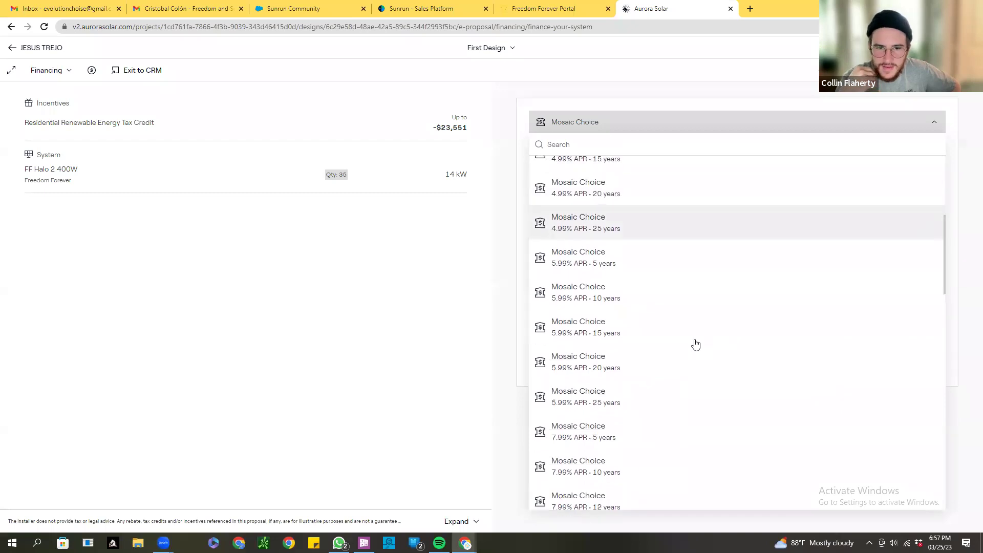
{"action": "scroll", "coordinate": [696, 345], "scroll_direction": "up", "scroll_amount": 3}
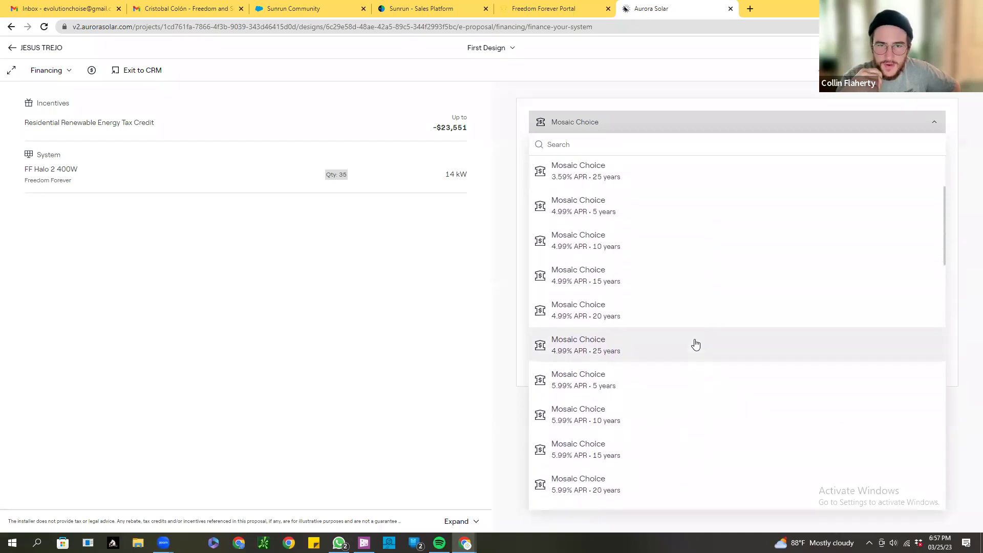
{"action": "scroll", "coordinate": [694, 343], "scroll_direction": "down", "scroll_amount": 7}
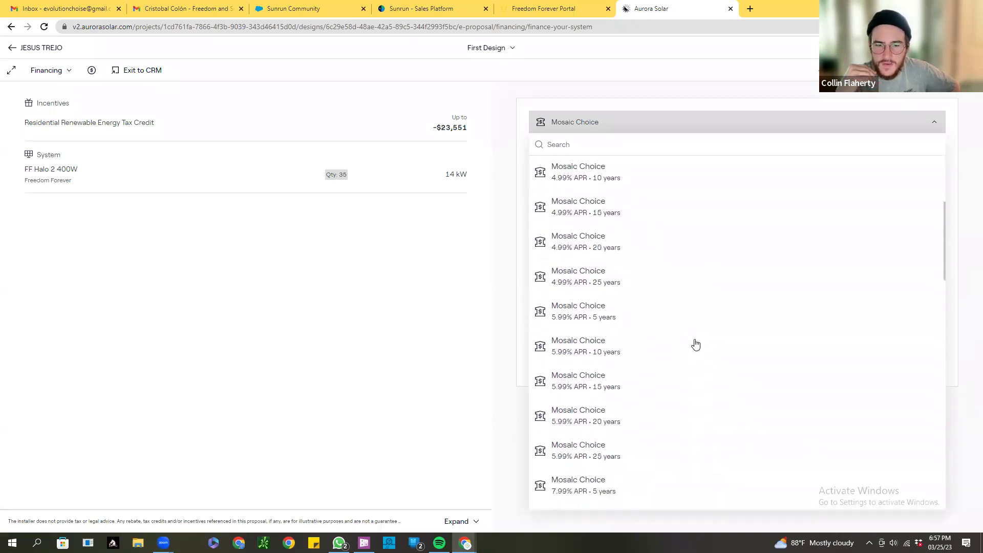
{"action": "scroll", "coordinate": [650, 324], "scroll_direction": "down", "scroll_amount": 2}
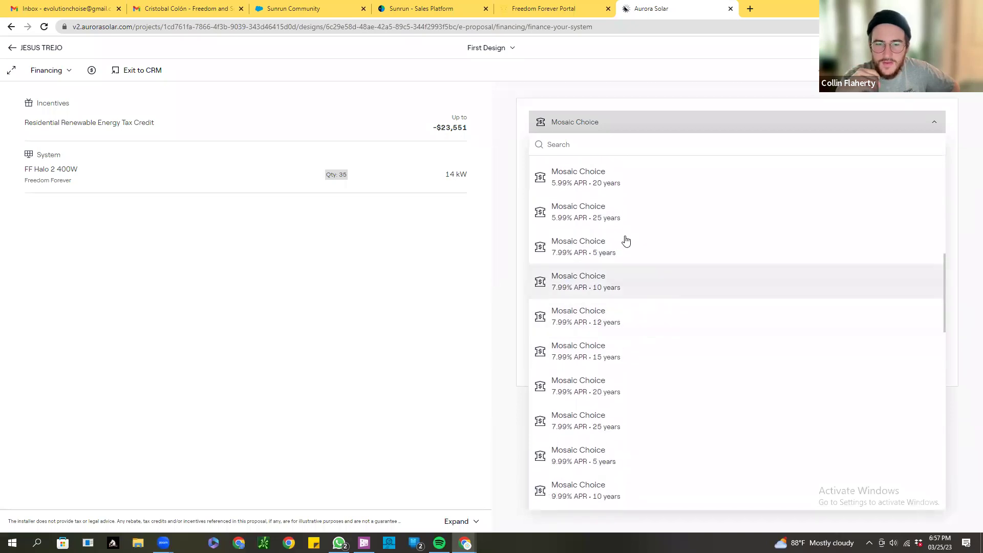
{"action": "scroll", "coordinate": [625, 256], "scroll_direction": "down", "scroll_amount": 2}
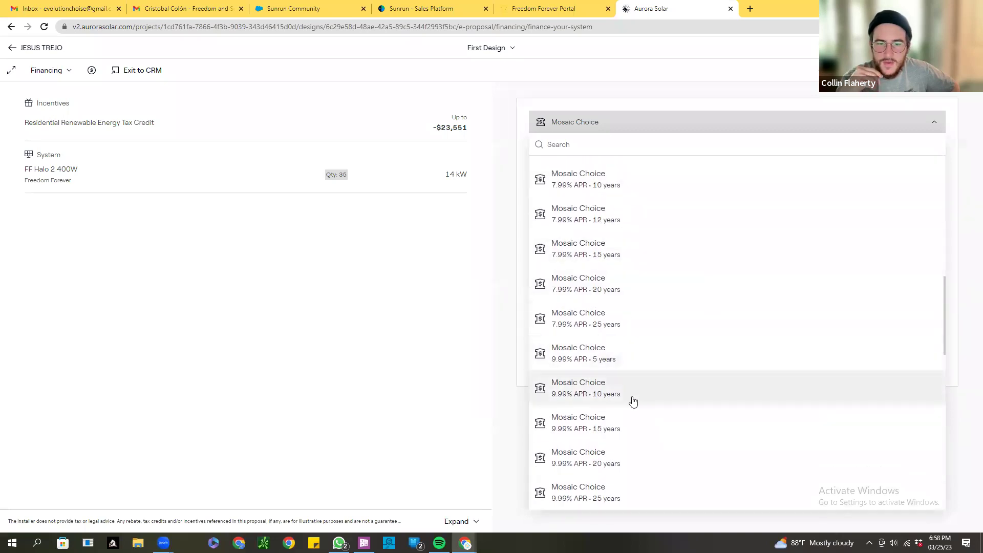
{"action": "scroll", "coordinate": [627, 434], "scroll_direction": "down", "scroll_amount": 1}
{"action": "scroll", "coordinate": [629, 433], "scroll_direction": "down", "scroll_amount": 3}
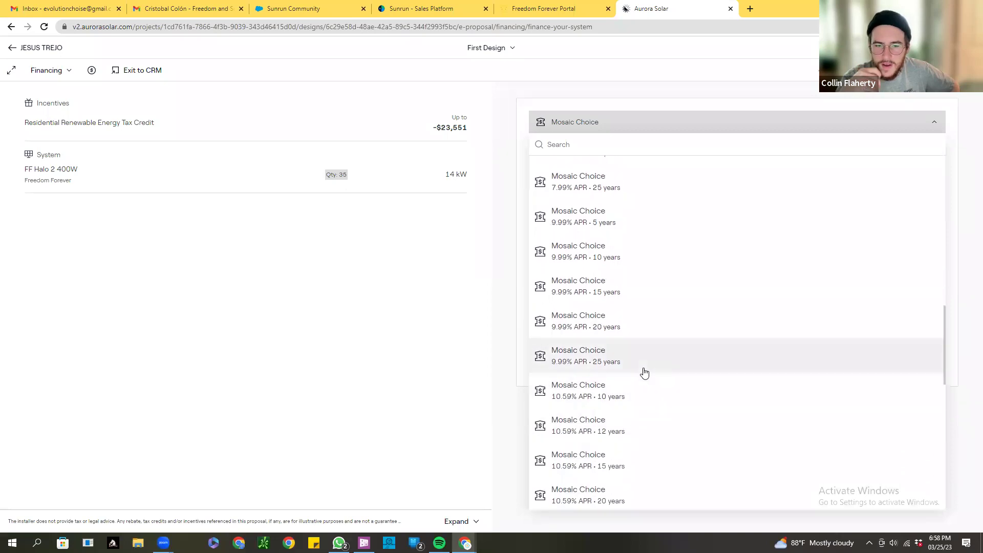
{"action": "scroll", "coordinate": [643, 372], "scroll_direction": "down", "scroll_amount": 2}
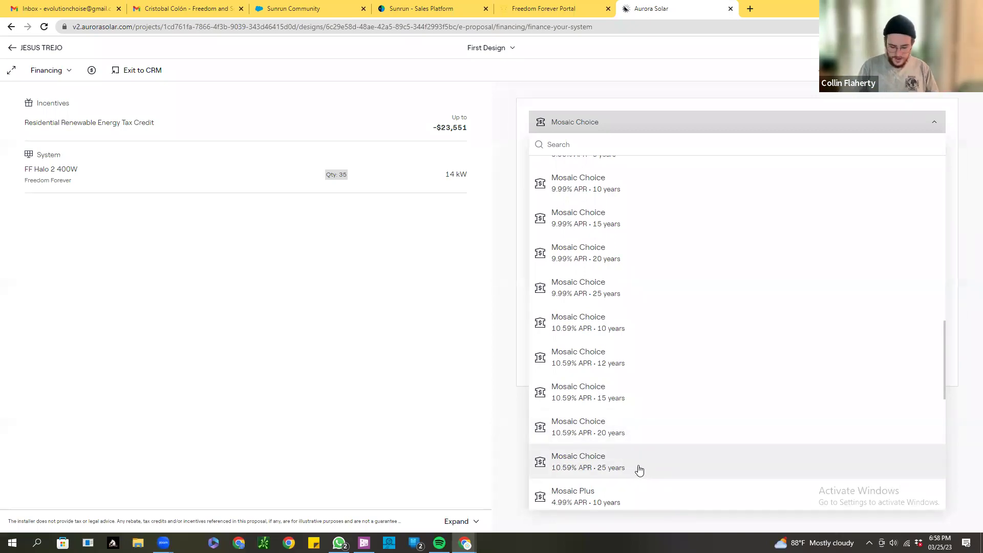
{"action": "left_click", "coordinate": [640, 470]}
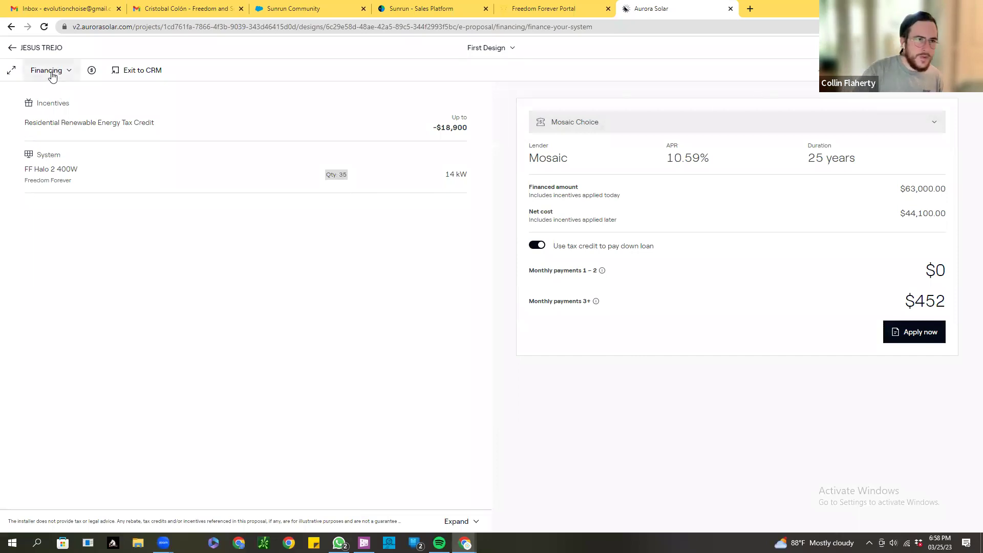
Apply the Freedom Forever 400W and Enphase IQ 8 adders in the proposal's pricing
{"action": "left_click", "coordinate": [93, 72]}
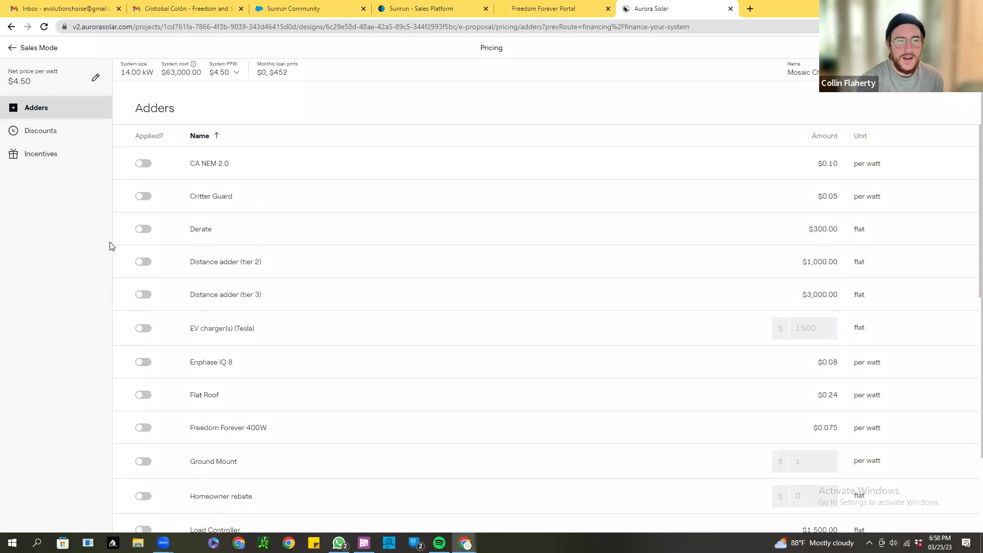
{"action": "left_click", "coordinate": [144, 429]}
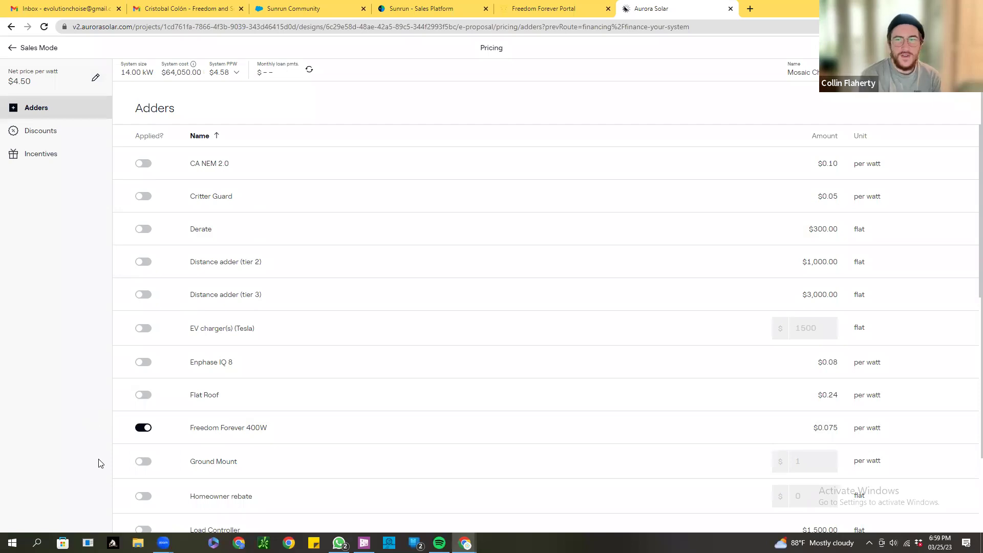
{"action": "left_click", "coordinate": [142, 363]}
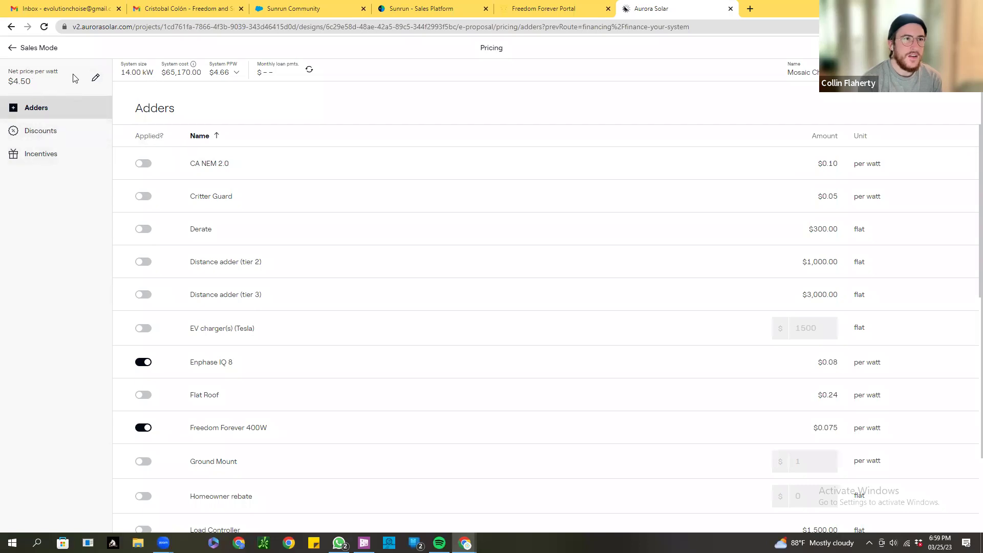
Set the net price per watt to $3.84
{"action": "left_click", "coordinate": [95, 79]}
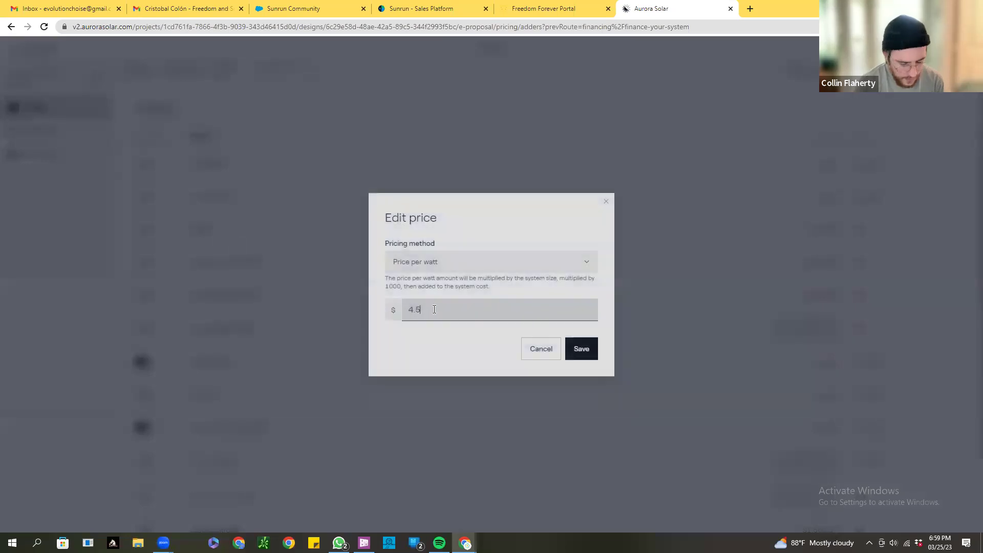
{"action": "key", "text": "ctrl+a"}
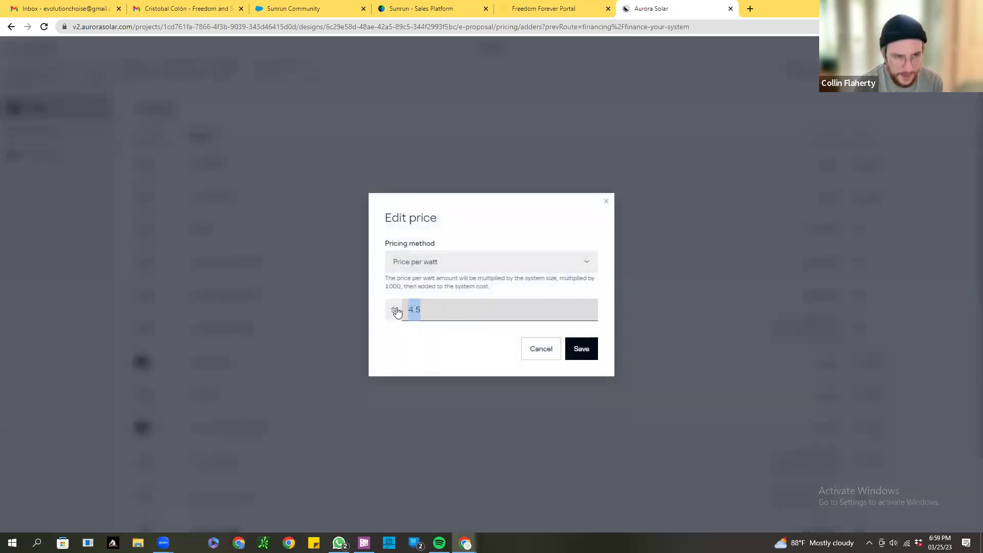
{"action": "type", "text": "3.84"}
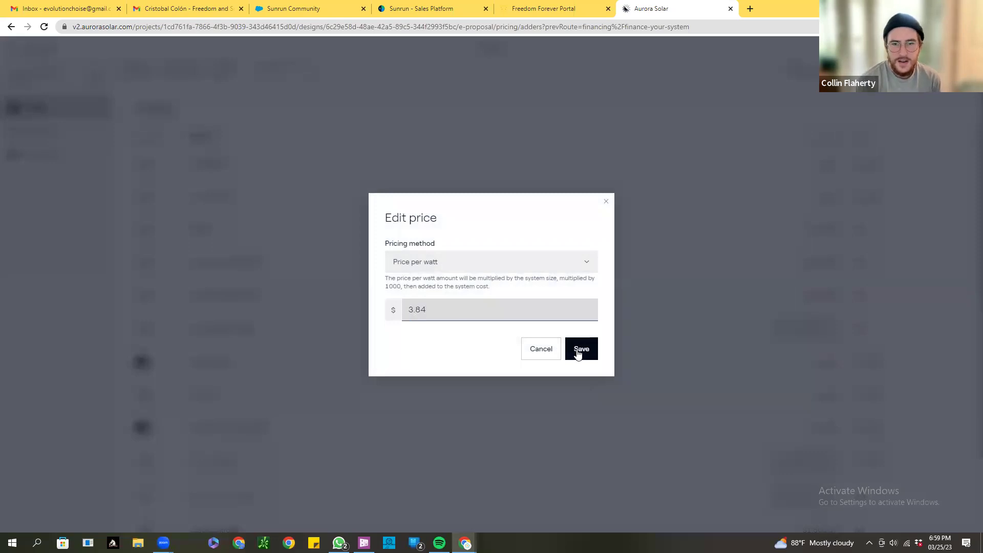
{"action": "left_click", "coordinate": [579, 350]}
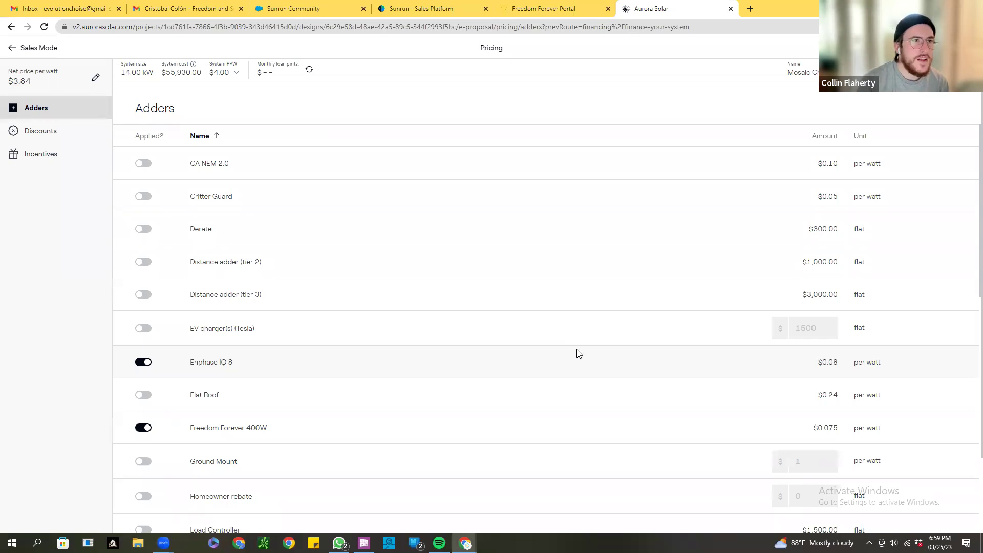
Set the net price per watt to $3.50
{"action": "left_click", "coordinate": [96, 78]}
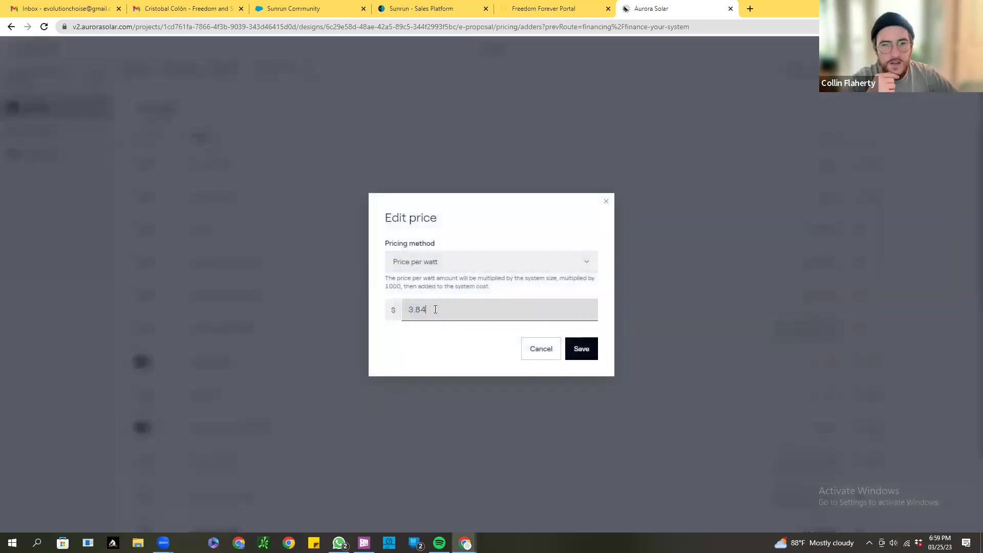
{"action": "key", "text": "BackSpace"}
{"action": "key", "text": "BackSpace"}
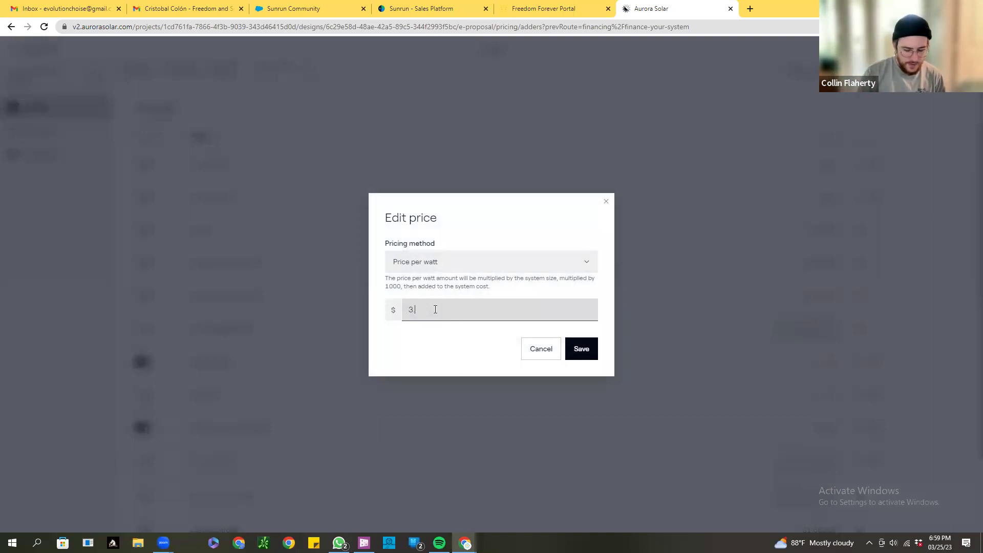
{"action": "type", "text": "500"}
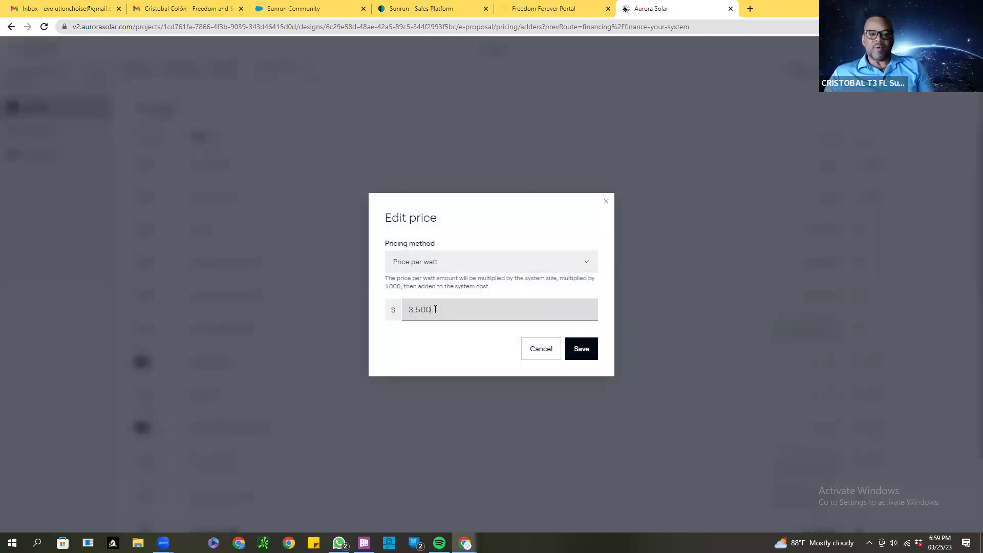
{"action": "key", "text": "BackSpace"}
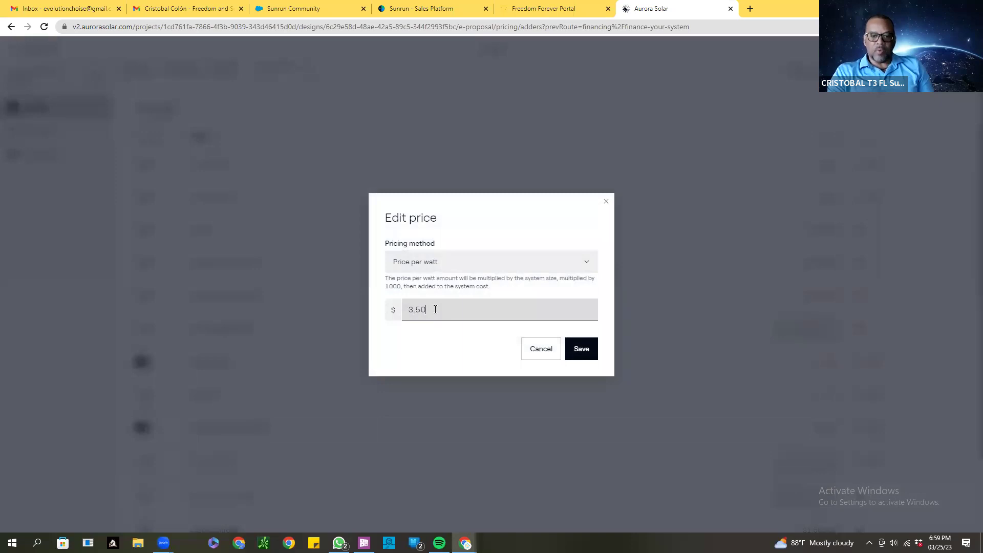
{"action": "left_click", "coordinate": [588, 358]}
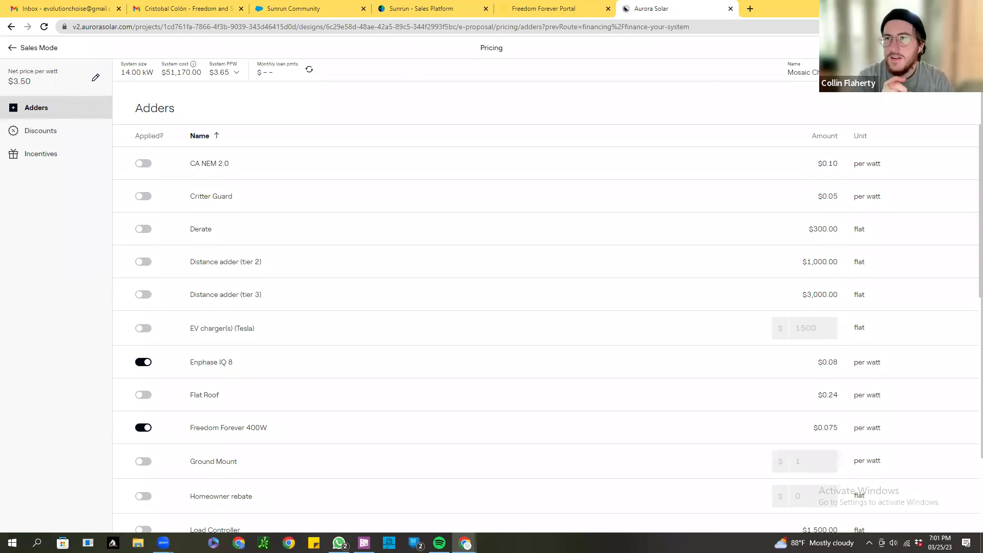
Check the loan's financing details from the pricing page, and return to the proposal's Financing page
{"action": "left_click", "coordinate": [962, 70]}
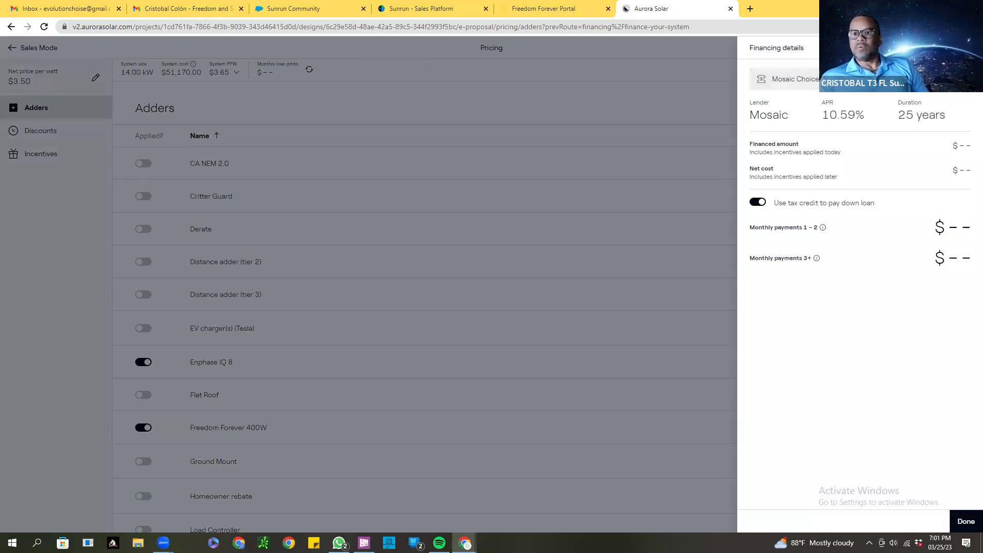
{"action": "left_click", "coordinate": [965, 47]}
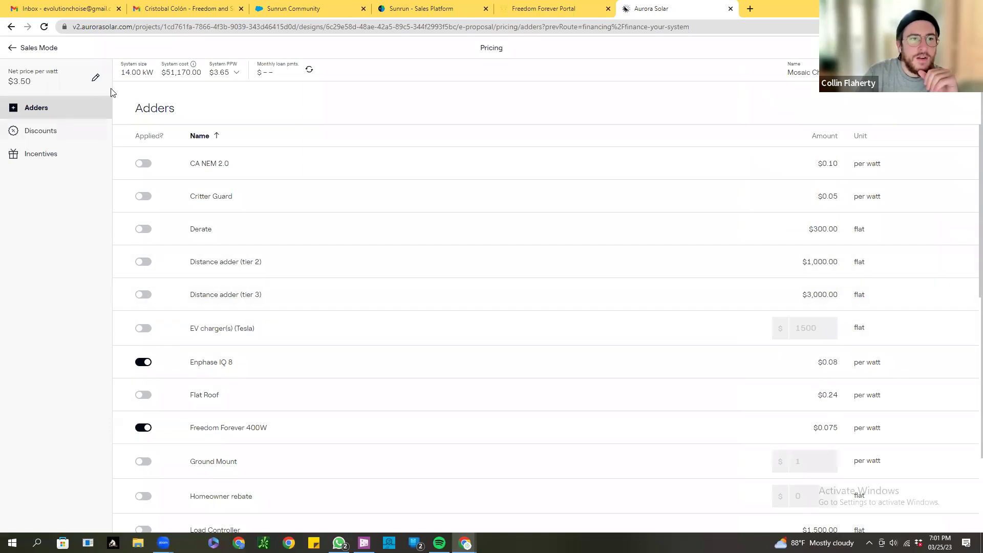
{"action": "left_click", "coordinate": [39, 49]}
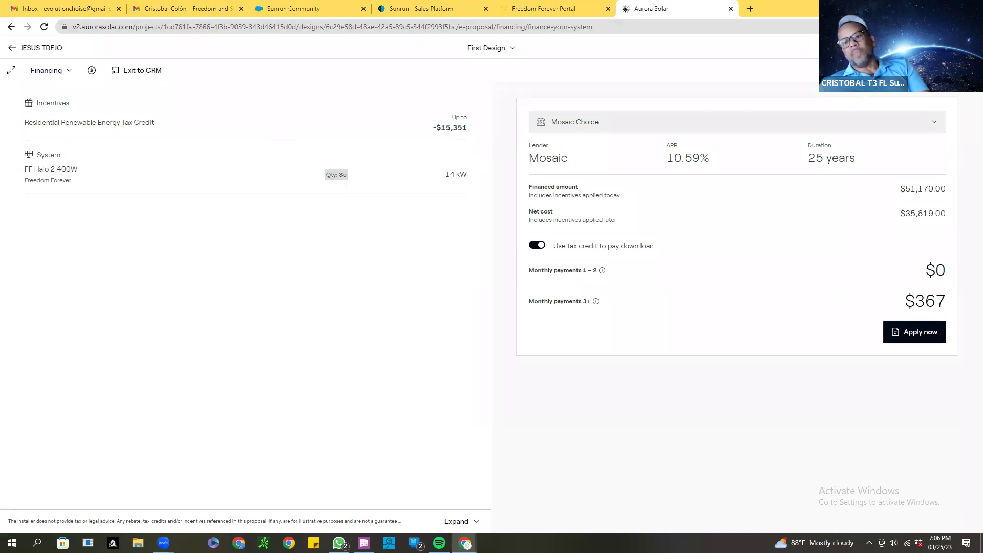
Reduce the browser window to sit beside the Sunrun proposal and review the Aurora design's energy offset details
{"action": "left_click", "coordinate": [948, 8]}
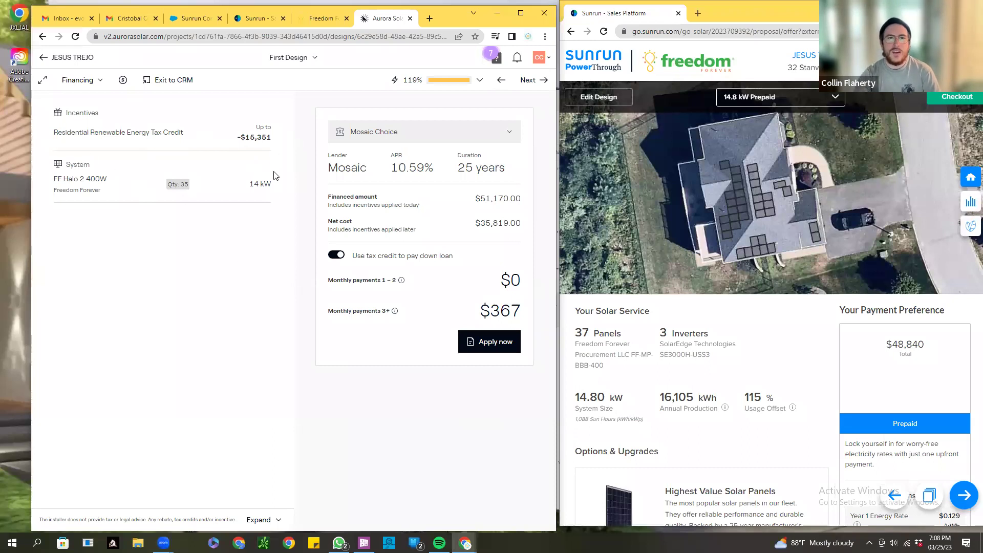
{"action": "left_click", "coordinate": [410, 81]}
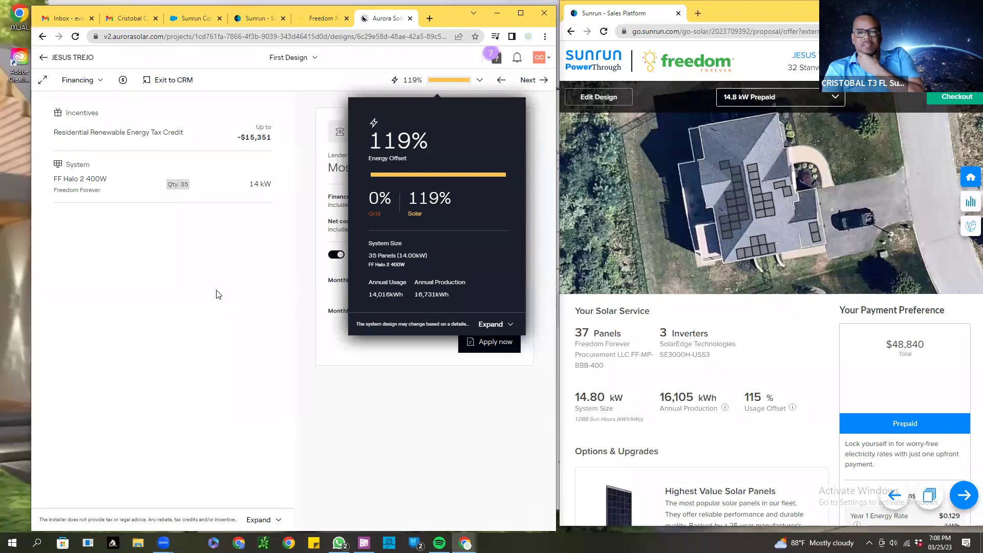
{"action": "left_click", "coordinate": [218, 294]}
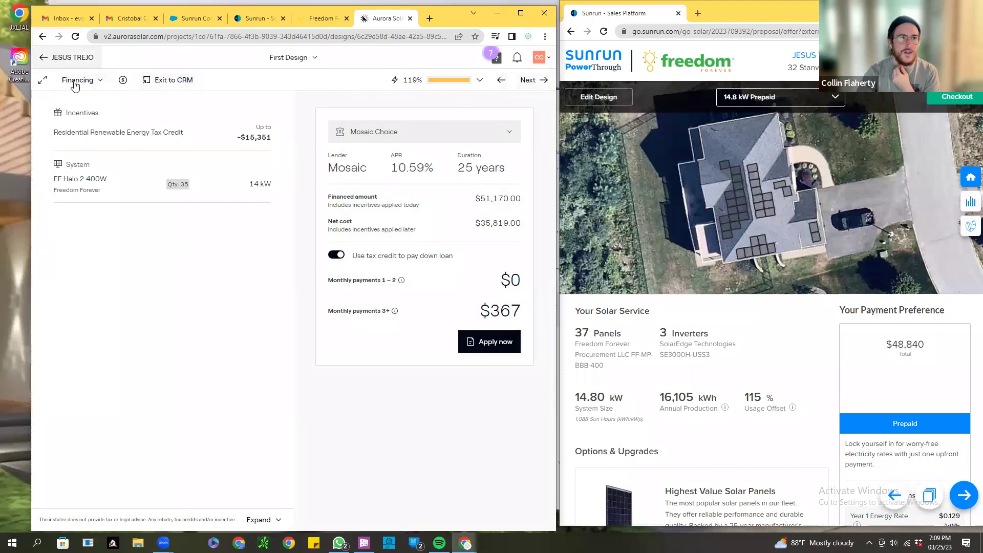
Open the proposal's sharing options and copy the web proposal link
{"action": "left_click", "coordinate": [91, 82]}
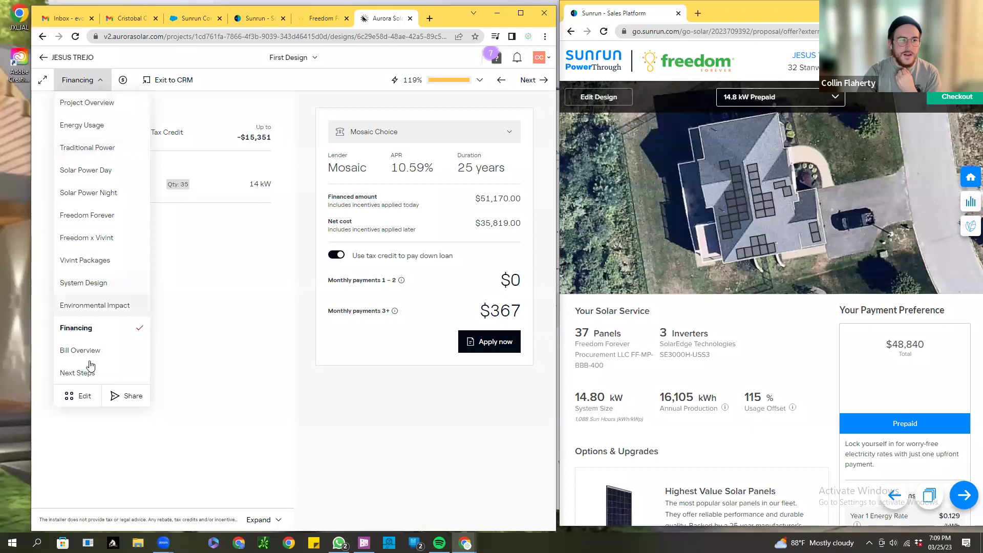
{"action": "left_click", "coordinate": [123, 396]}
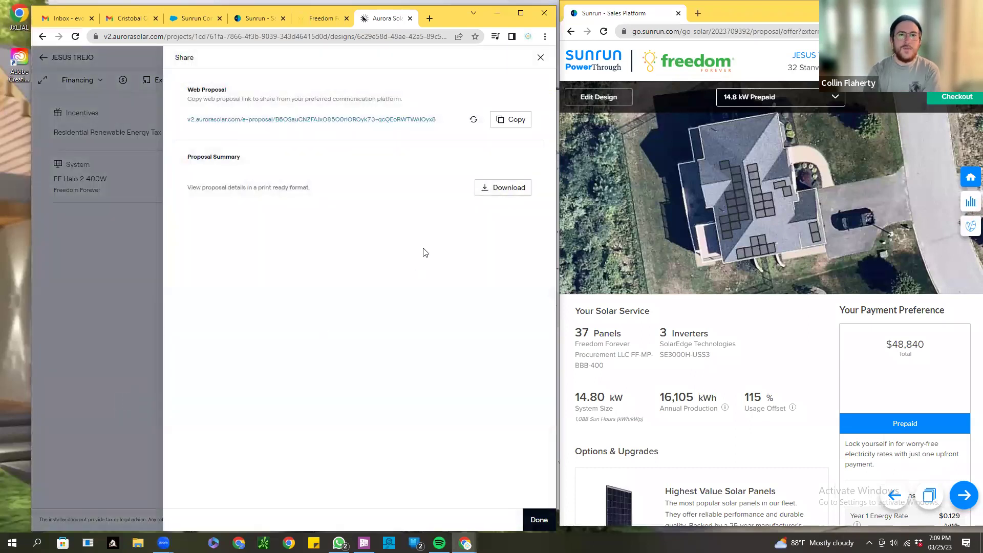
{"action": "left_click", "coordinate": [517, 120]}
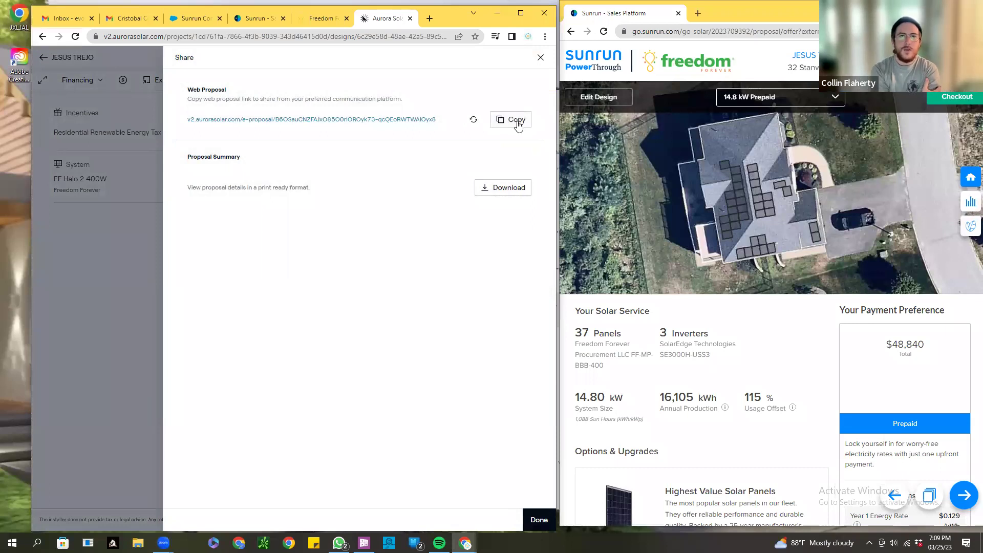
Open the copied web proposal link in a new browser tab
{"action": "left_click", "coordinate": [429, 19]}
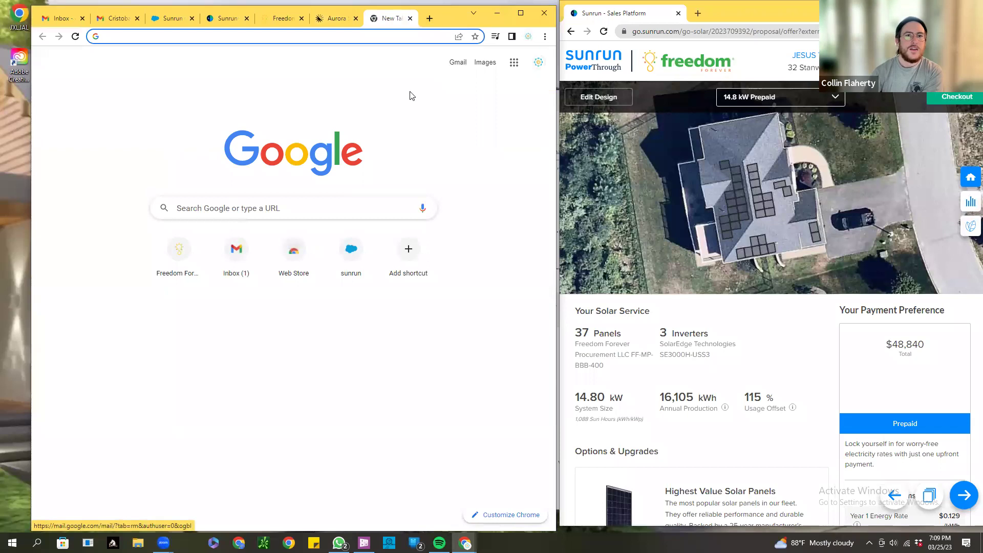
{"action": "left_click", "coordinate": [287, 35]}
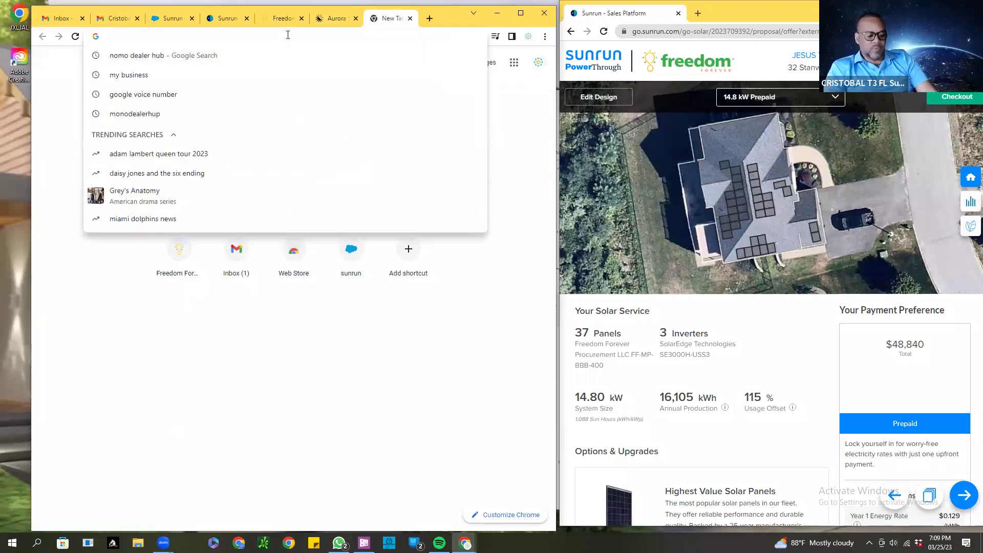
{"action": "key", "text": "ctrl+v"}
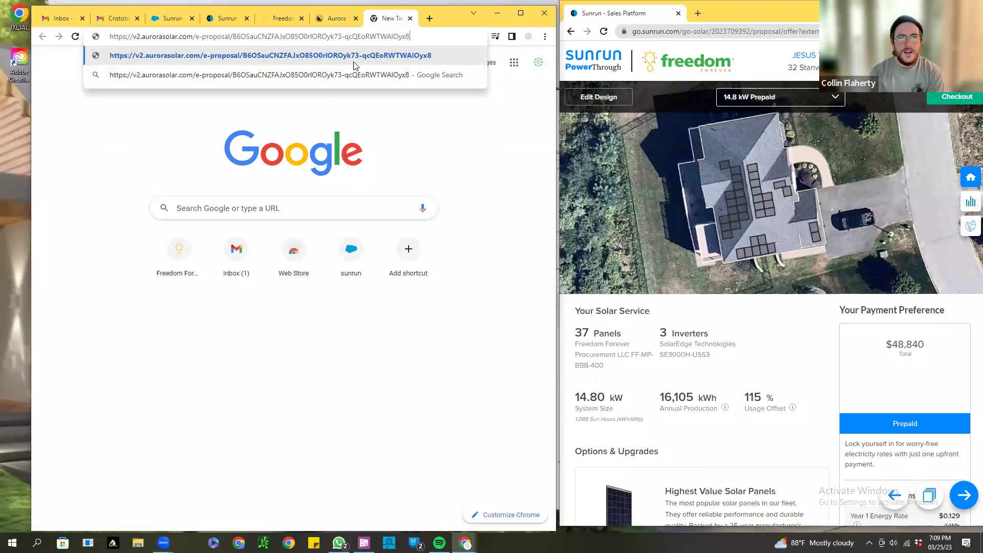
{"action": "key", "text": "Return"}
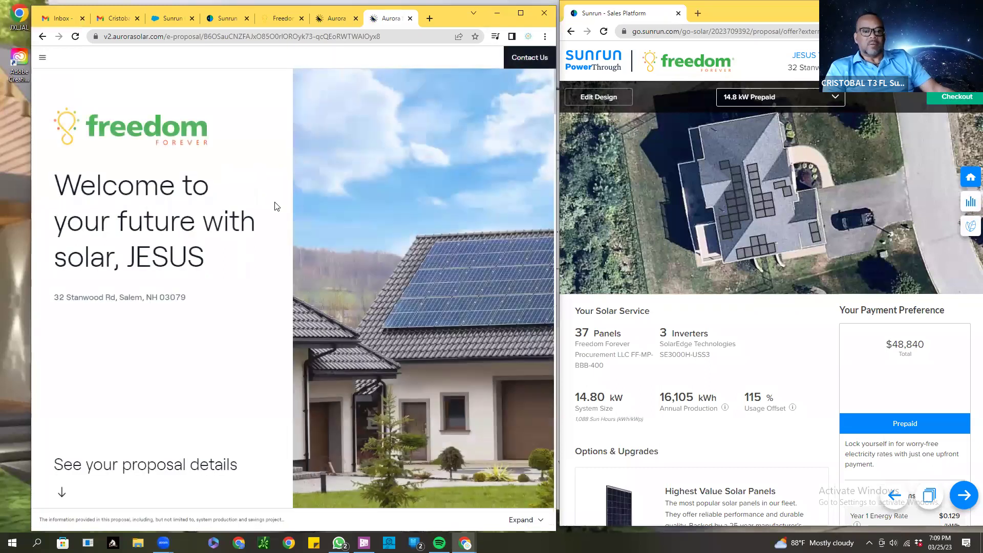
Read the web proposal's opening sections on traditional power, day and night solar power, and Freedom Forever's benefits
{"action": "scroll", "coordinate": [314, 282], "scroll_direction": "down", "scroll_amount": 6}
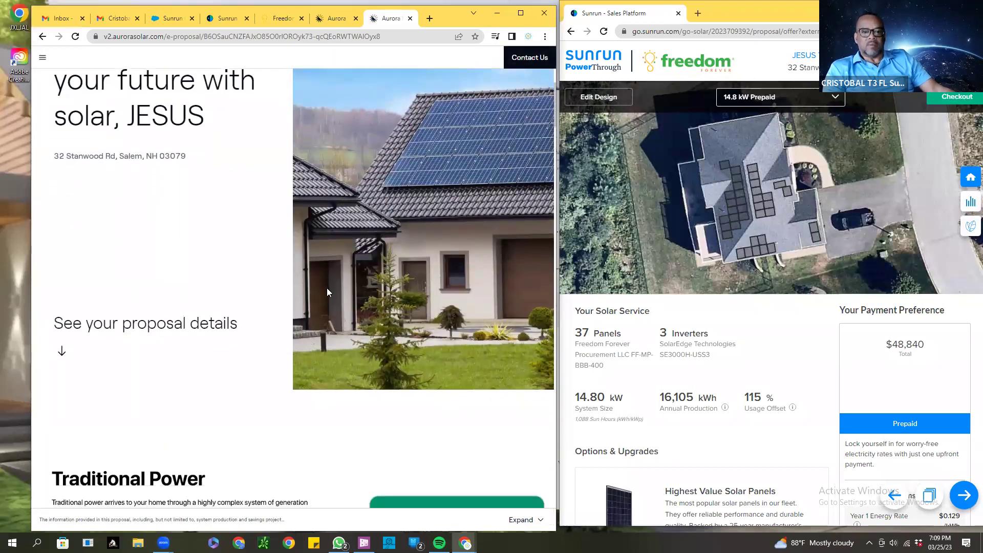
{"action": "scroll", "coordinate": [327, 287], "scroll_direction": "down", "scroll_amount": 4}
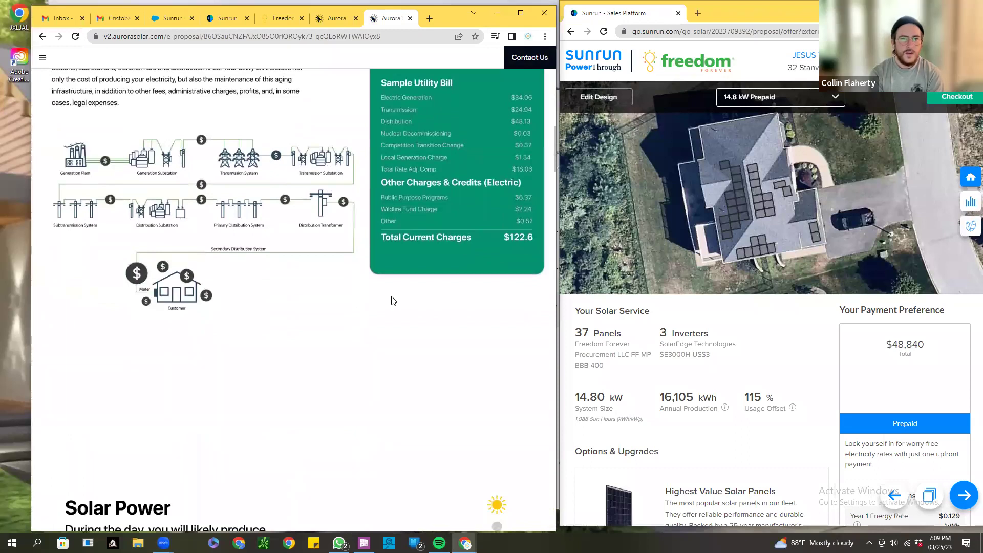
{"action": "scroll", "coordinate": [393, 301], "scroll_direction": "down", "scroll_amount": 1}
{"action": "scroll", "coordinate": [392, 300], "scroll_direction": "down", "scroll_amount": 5}
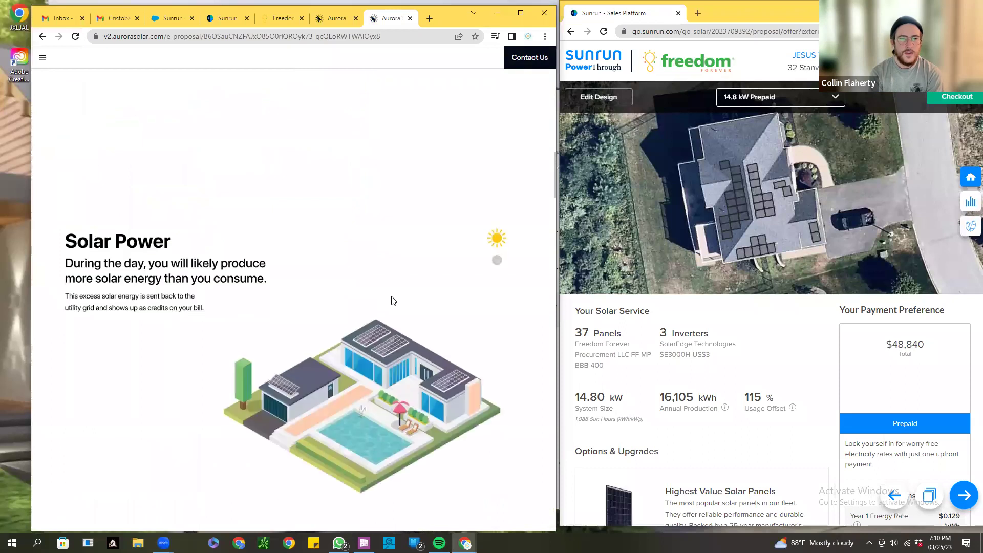
{"action": "scroll", "coordinate": [391, 296], "scroll_direction": "down", "scroll_amount": 7}
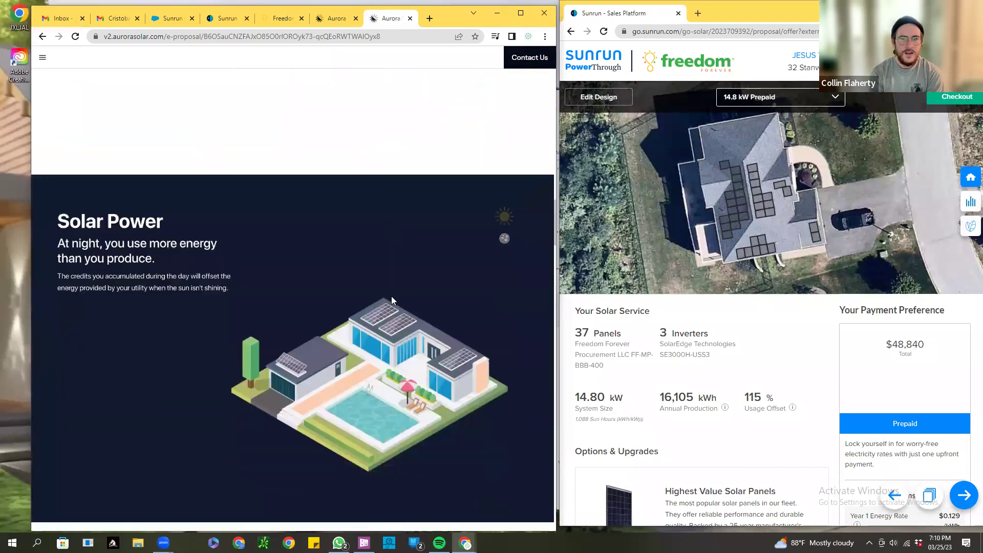
{"action": "scroll", "coordinate": [404, 301], "scroll_direction": "down", "scroll_amount": 3}
{"action": "scroll", "coordinate": [403, 306], "scroll_direction": "down", "scroll_amount": 2}
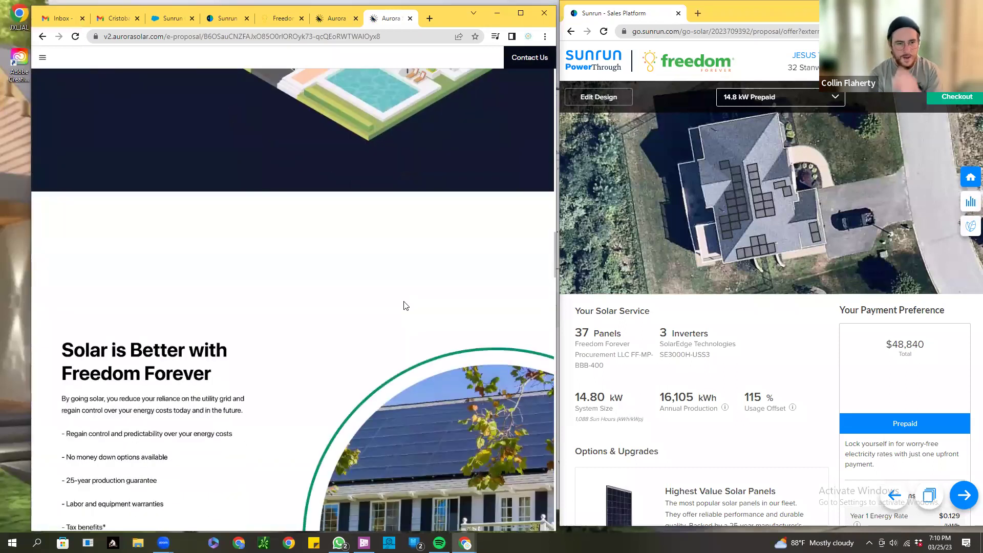
{"action": "scroll", "coordinate": [404, 306], "scroll_direction": "down", "scroll_amount": 4}
{"action": "scroll", "coordinate": [404, 306], "scroll_direction": "down", "scroll_amount": 2}
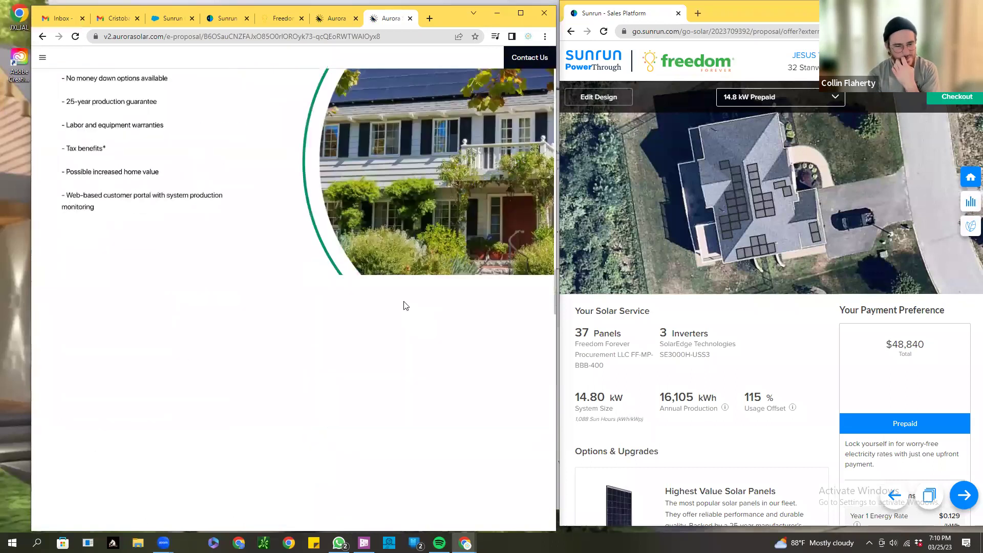
{"action": "scroll", "coordinate": [431, 321], "scroll_direction": "down", "scroll_amount": 1}
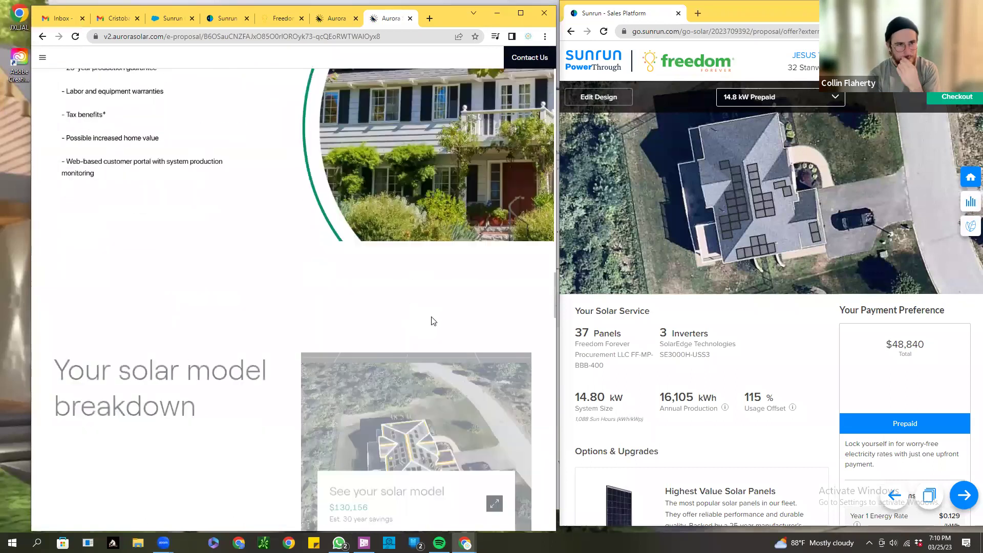
Examine the web proposal's solar model, environmental impact, estimated savings, financing offer and contact sections
{"action": "scroll", "coordinate": [431, 321], "scroll_direction": "down", "scroll_amount": 5}
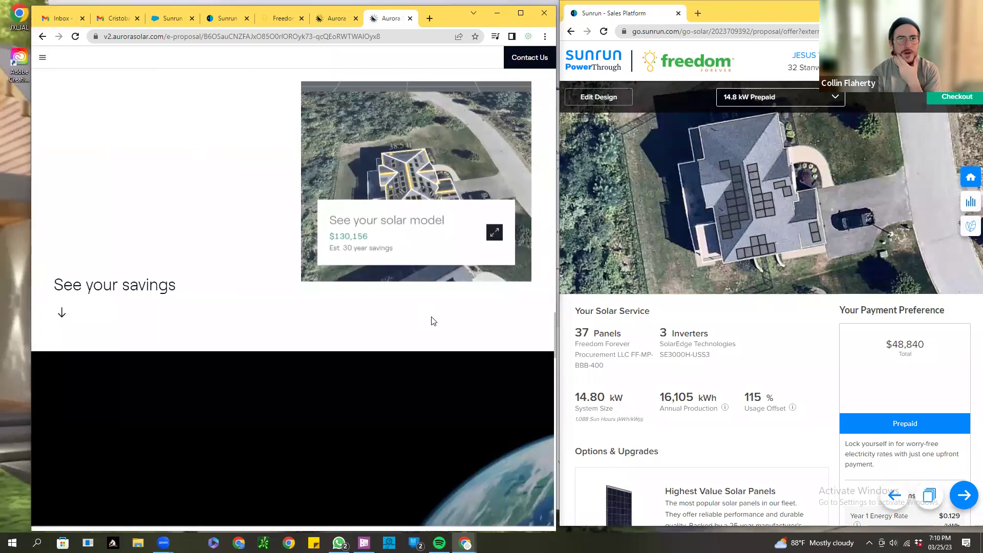
{"action": "scroll", "coordinate": [432, 321], "scroll_direction": "down", "scroll_amount": 3}
{"action": "scroll", "coordinate": [431, 321], "scroll_direction": "down", "scroll_amount": 2}
{"action": "scroll", "coordinate": [432, 321], "scroll_direction": "down", "scroll_amount": 3}
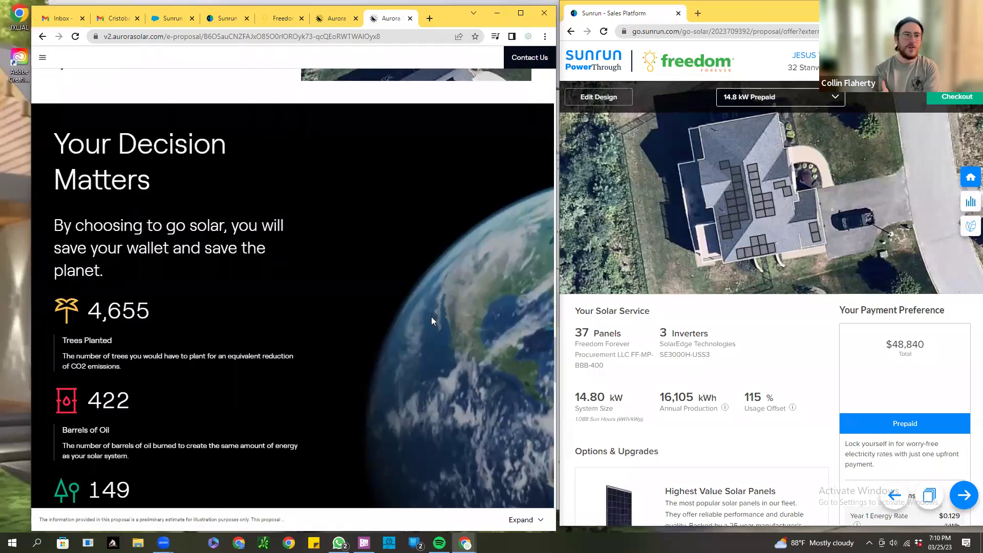
{"action": "scroll", "coordinate": [431, 321], "scroll_direction": "down", "scroll_amount": 2}
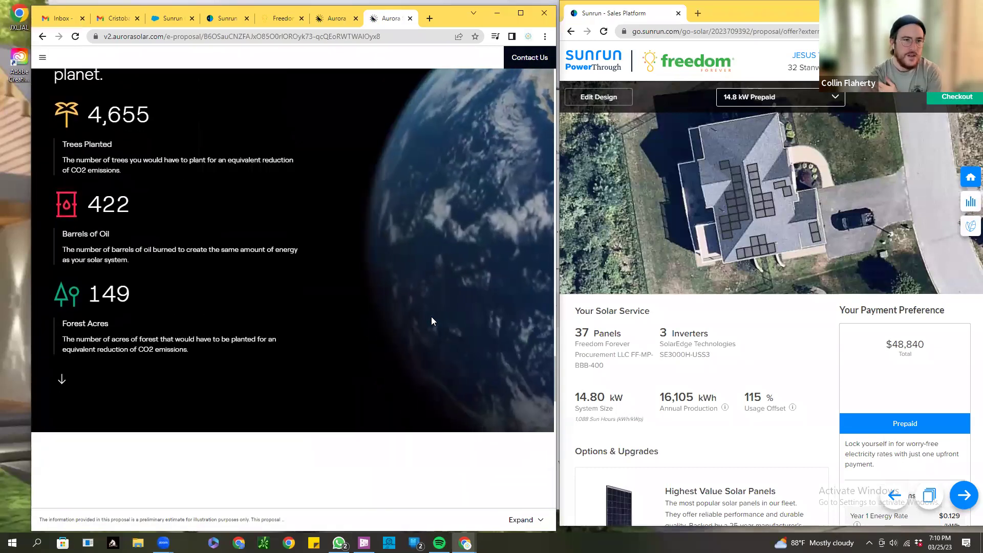
{"action": "scroll", "coordinate": [431, 321], "scroll_direction": "down", "scroll_amount": 3}
{"action": "scroll", "coordinate": [431, 320], "scroll_direction": "down", "scroll_amount": 5}
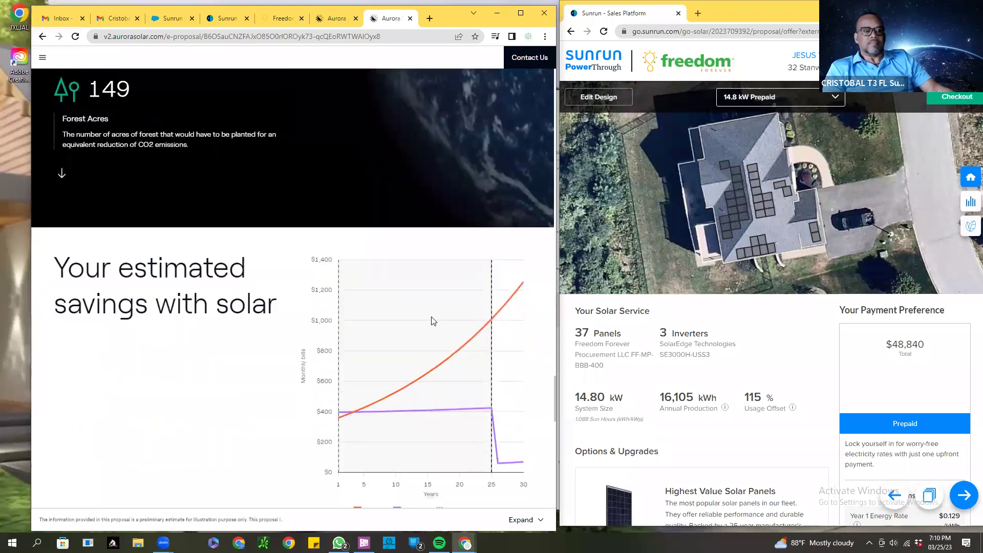
{"action": "scroll", "coordinate": [431, 321], "scroll_direction": "down", "scroll_amount": 2}
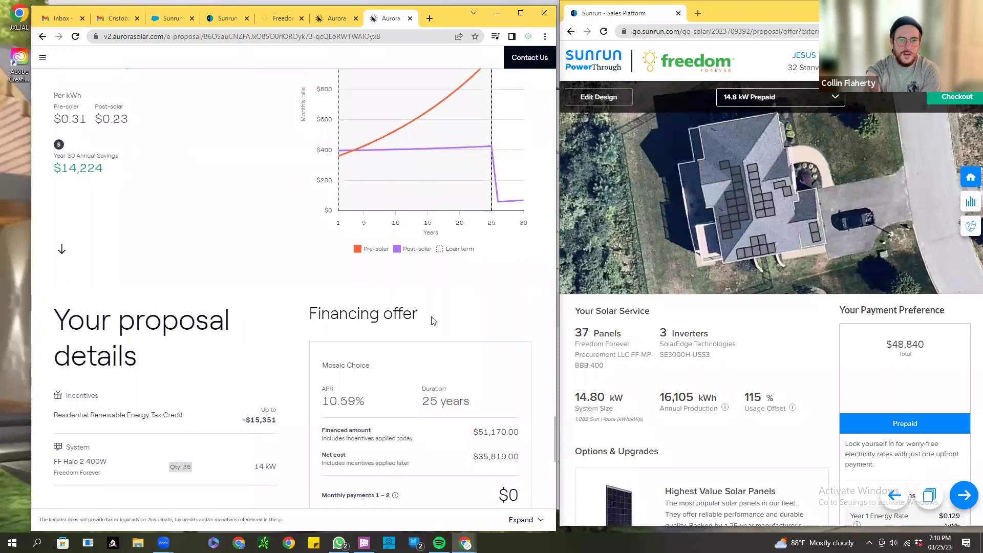
{"action": "scroll", "coordinate": [431, 321], "scroll_direction": "down", "scroll_amount": 3}
{"action": "scroll", "coordinate": [431, 321], "scroll_direction": "down", "scroll_amount": 4}
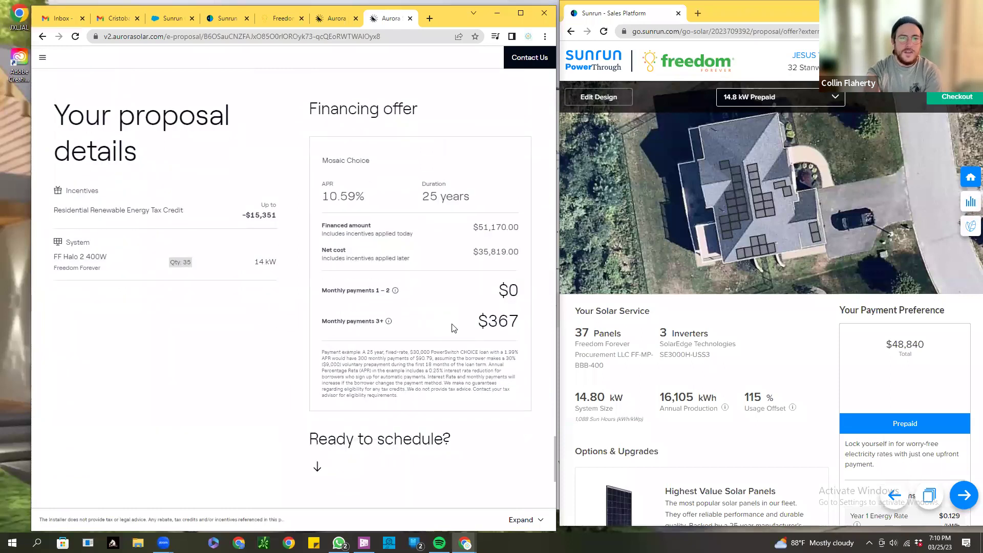
{"action": "scroll", "coordinate": [454, 328], "scroll_direction": "down", "scroll_amount": 7}
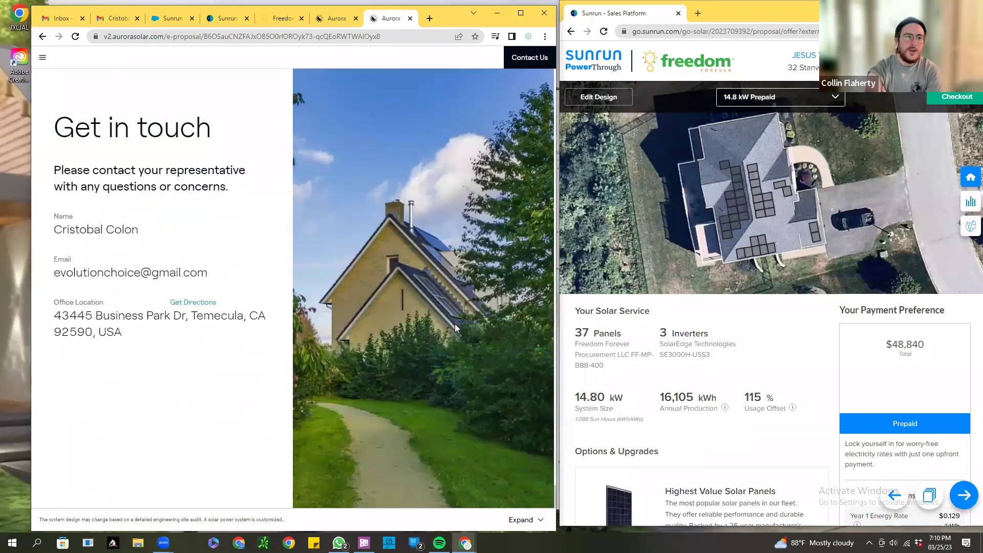
Look back through the web proposal from the contact section to the Traditional Power section and sample utility bill
{"action": "scroll", "coordinate": [456, 327], "scroll_direction": "up", "scroll_amount": 5}
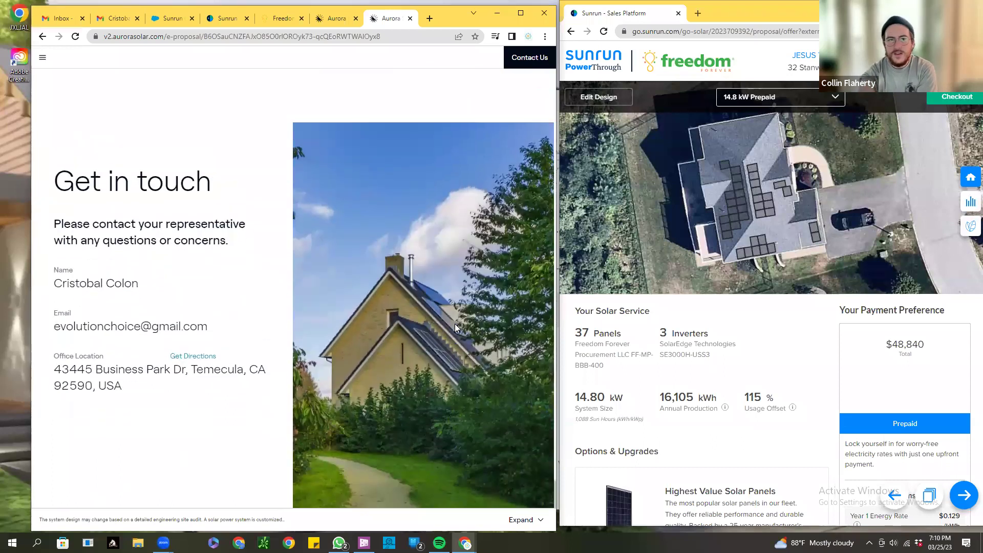
{"action": "scroll", "coordinate": [456, 327], "scroll_direction": "up", "scroll_amount": 11}
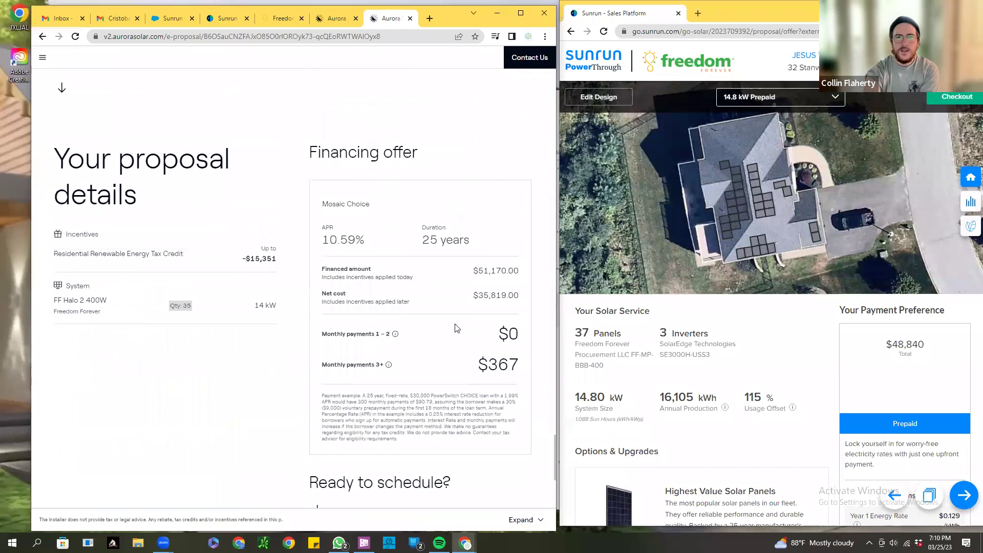
{"action": "scroll", "coordinate": [453, 325], "scroll_direction": "up", "scroll_amount": 12}
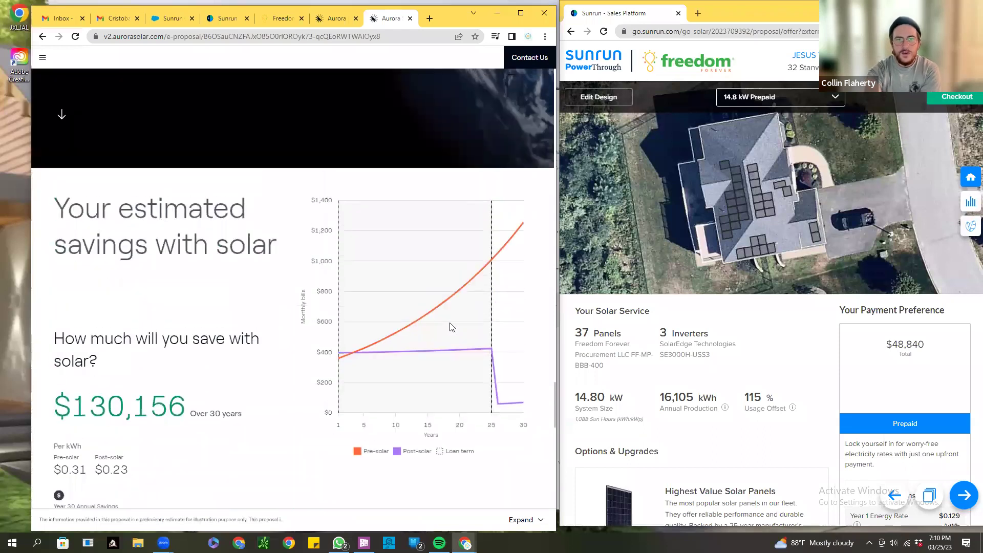
{"action": "scroll", "coordinate": [450, 323], "scroll_direction": "up", "scroll_amount": 12}
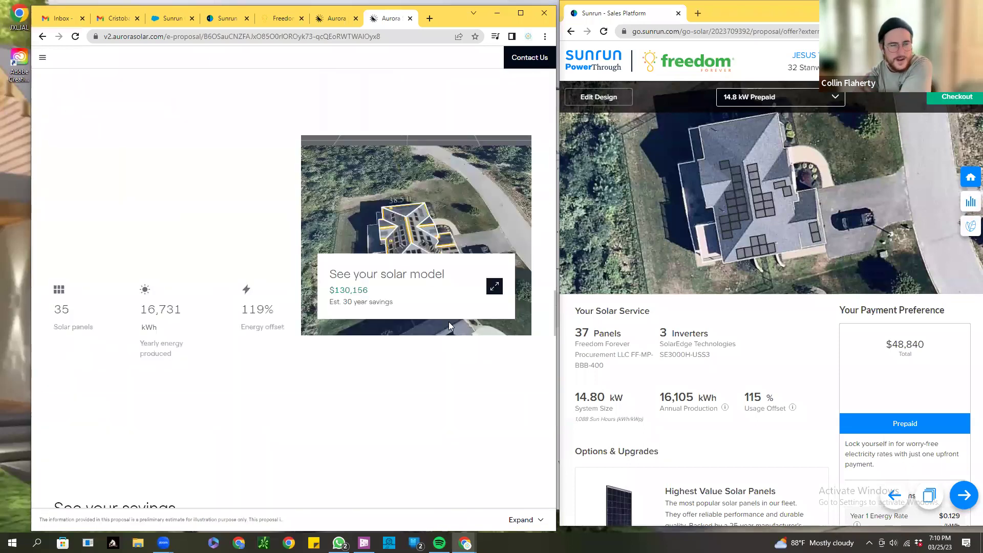
{"action": "scroll", "coordinate": [447, 322], "scroll_direction": "up", "scroll_amount": 12}
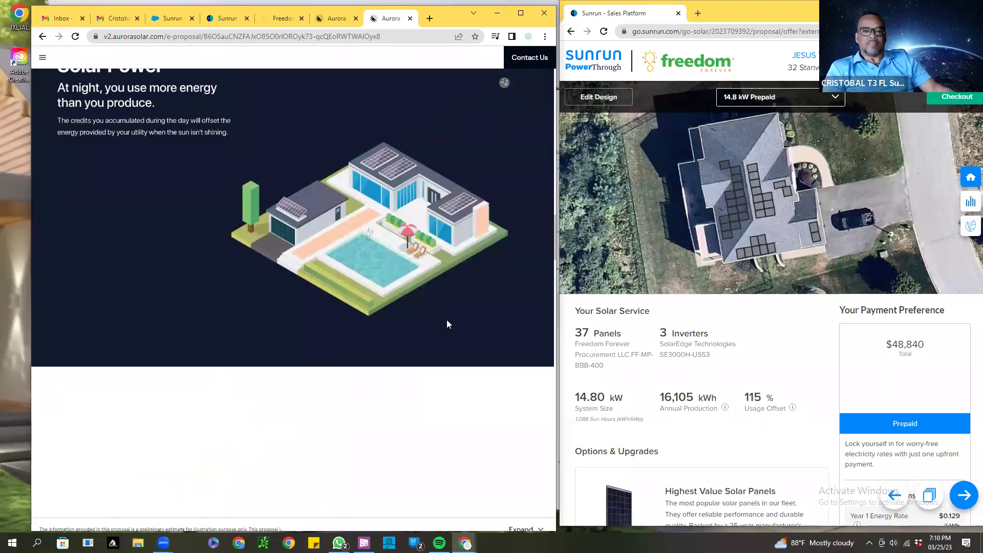
{"action": "scroll", "coordinate": [444, 322], "scroll_direction": "up", "scroll_amount": 12}
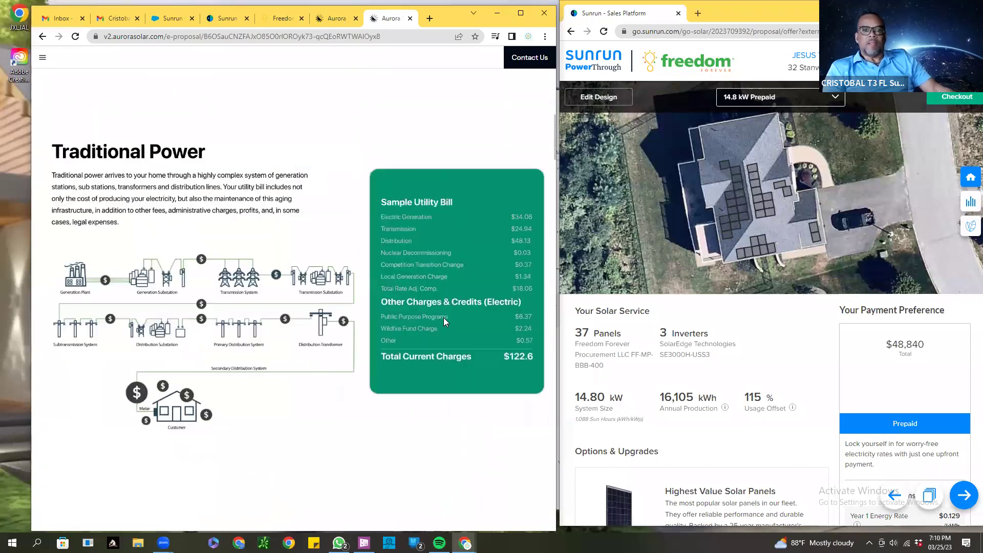
{"action": "scroll", "coordinate": [445, 321], "scroll_direction": "up", "scroll_amount": 4}
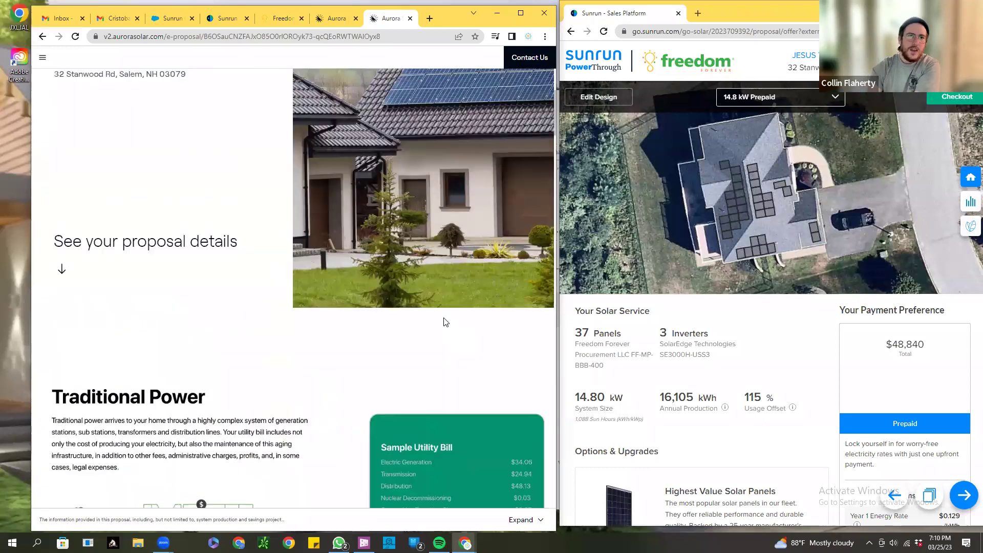
{"action": "scroll", "coordinate": [445, 321], "scroll_direction": "down", "scroll_amount": 3}
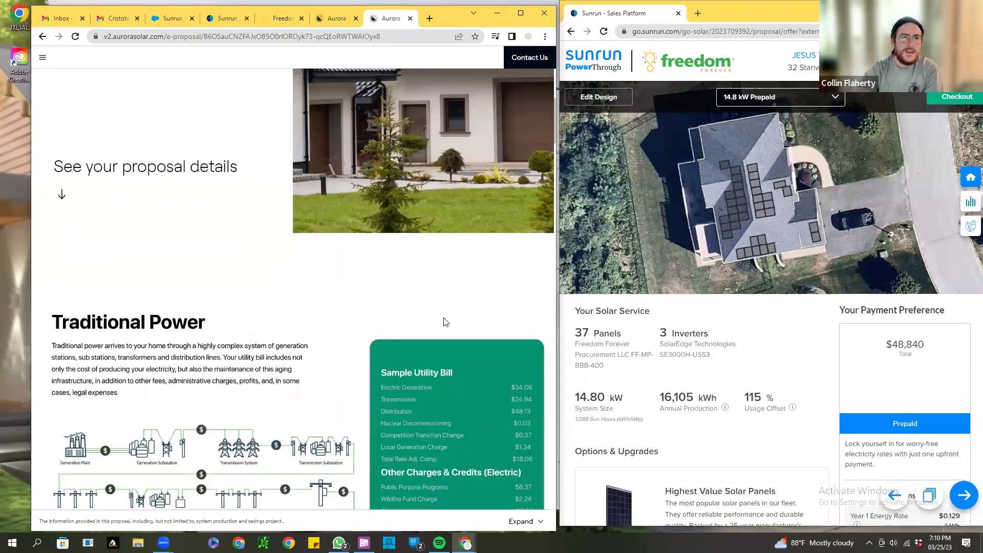
{"action": "scroll", "coordinate": [446, 322], "scroll_direction": "down", "scroll_amount": 4}
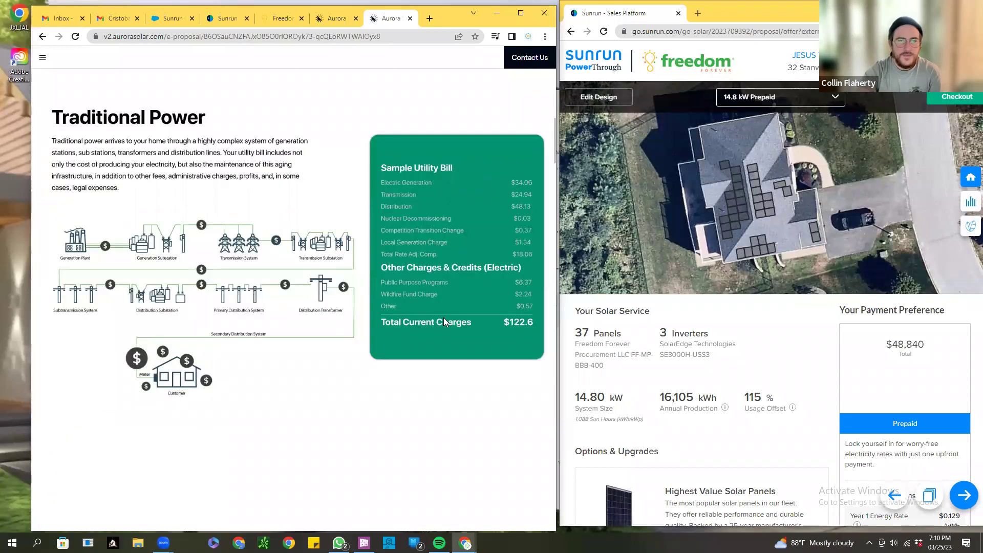
Return to the proposal's sharing options and download the print-ready proposal summary
{"action": "left_click", "coordinate": [343, 22]}
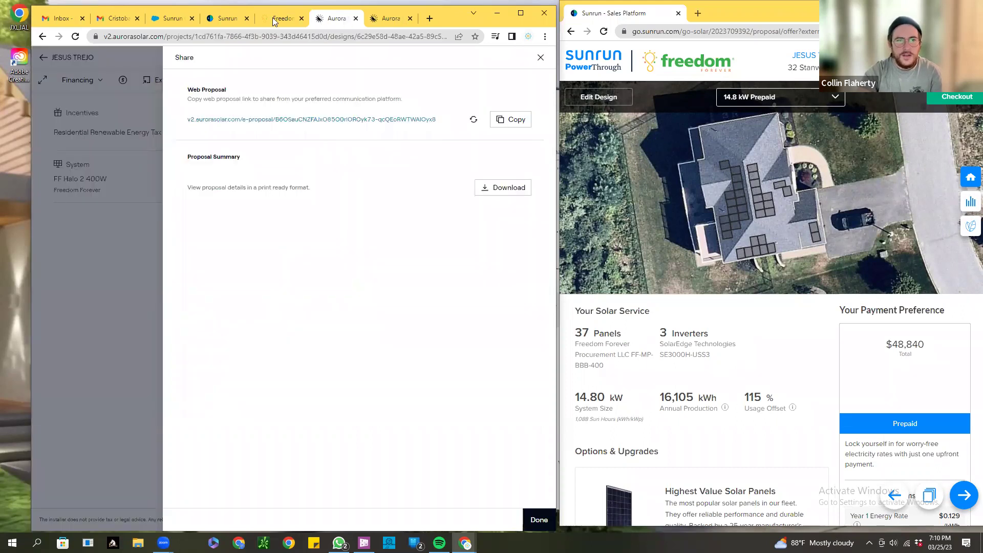
{"action": "left_click", "coordinate": [504, 190]}
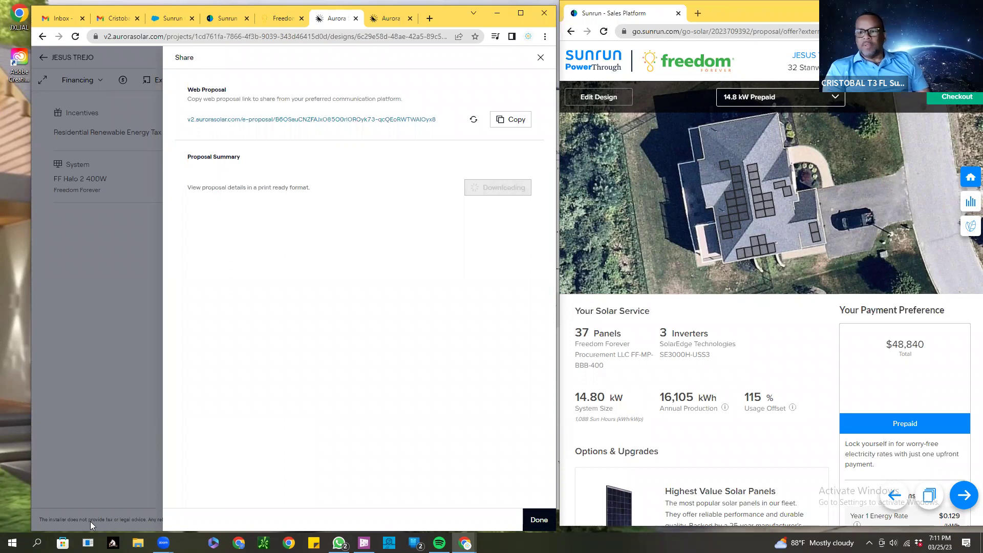
Check the customer's lead record in the Freedom Forever portal and return to the Aurora sharing options
{"action": "left_click", "coordinate": [282, 20]}
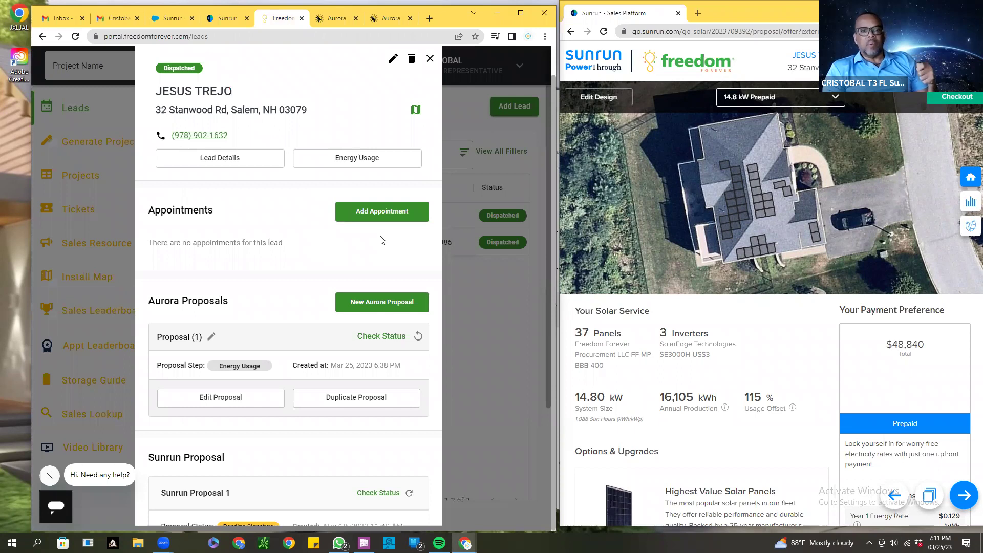
{"action": "left_click", "coordinate": [335, 19]}
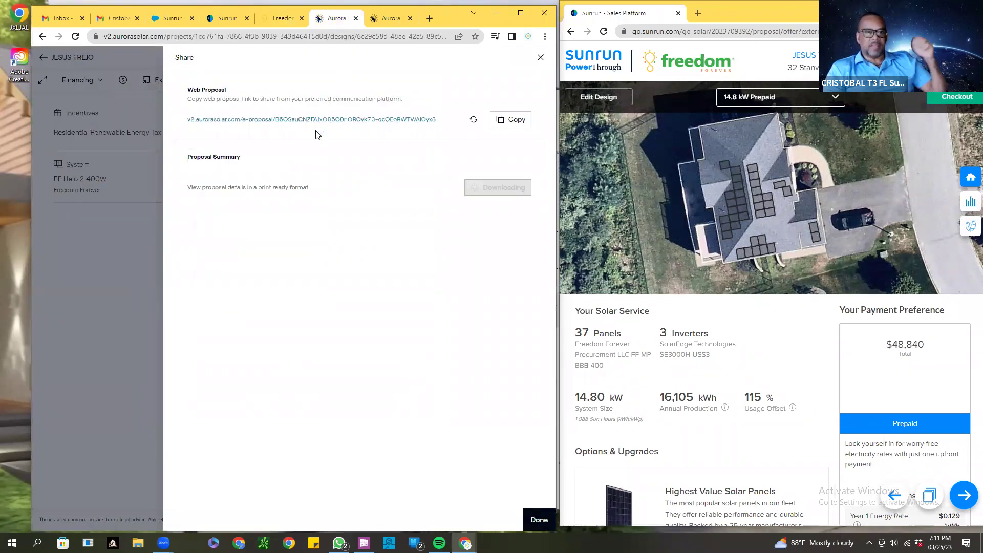
{"action": "left_click", "coordinate": [282, 18]}
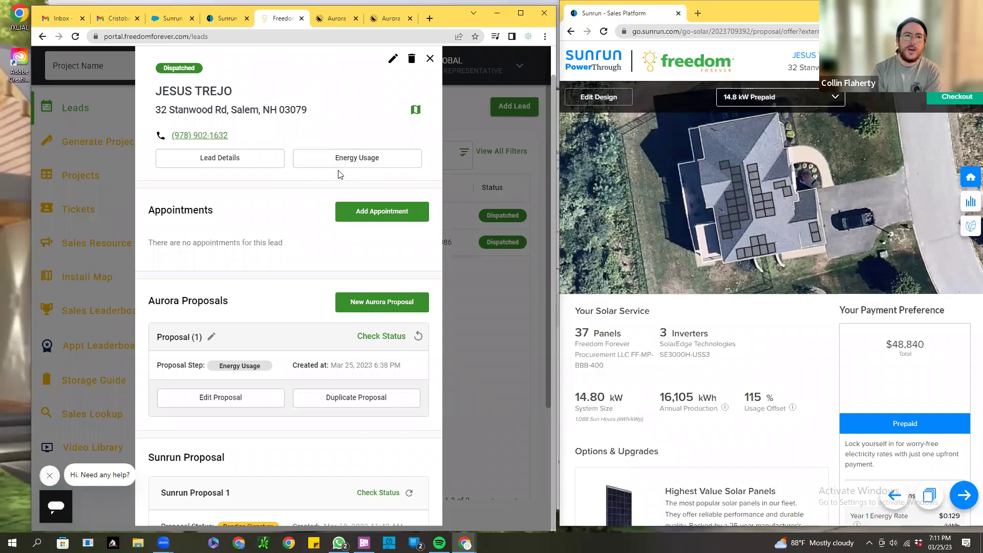
{"action": "left_click", "coordinate": [332, 19]}
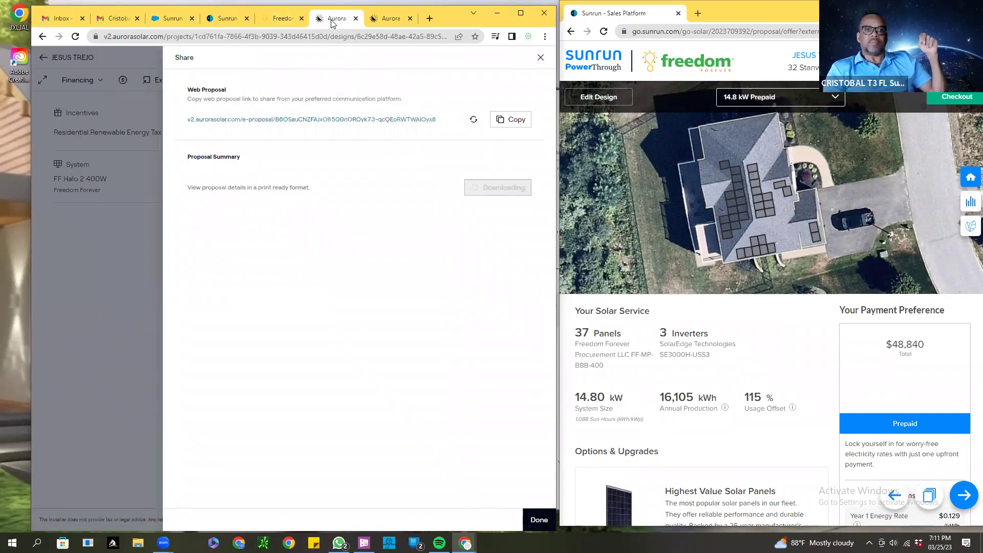
Close the sharing options and allow the Aurora site to download multiple files
{"action": "left_click", "coordinate": [540, 61]}
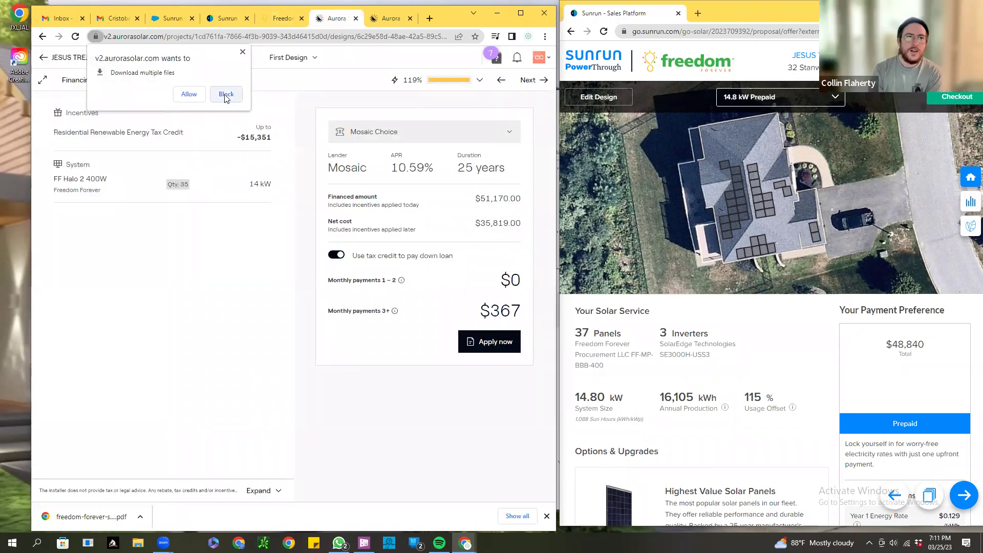
{"action": "left_click", "coordinate": [198, 96]}
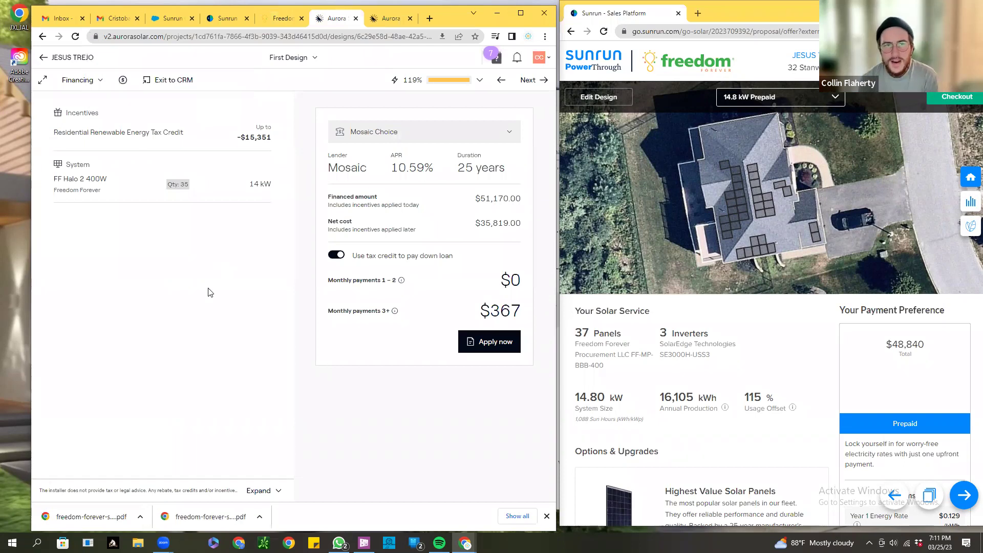
Start the Mosaic Choice loan application and review the pre-qualification form's project address and applicant sections
{"action": "left_click", "coordinate": [479, 351]}
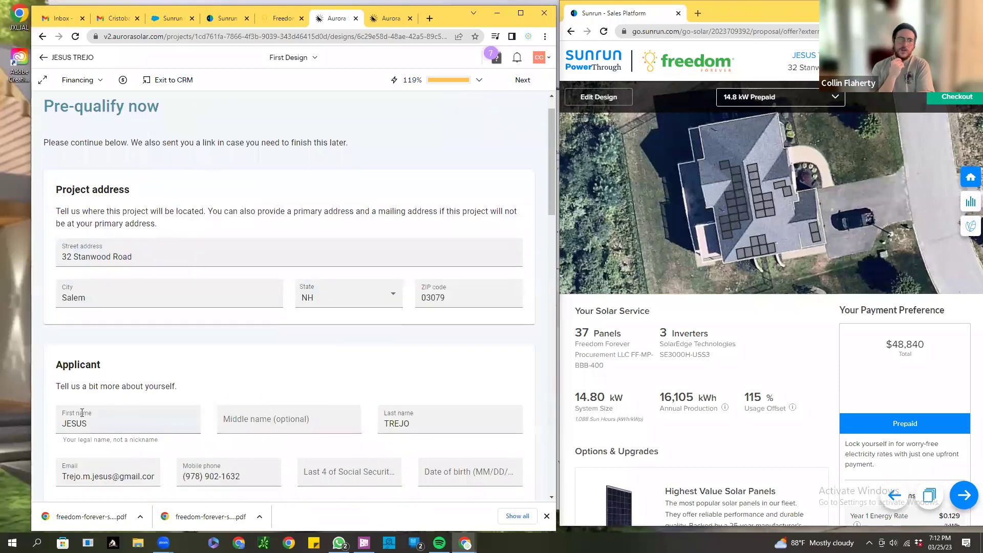
{"action": "scroll", "coordinate": [257, 447], "scroll_direction": "down", "scroll_amount": 3}
{"action": "scroll", "coordinate": [246, 435], "scroll_direction": "down", "scroll_amount": 1}
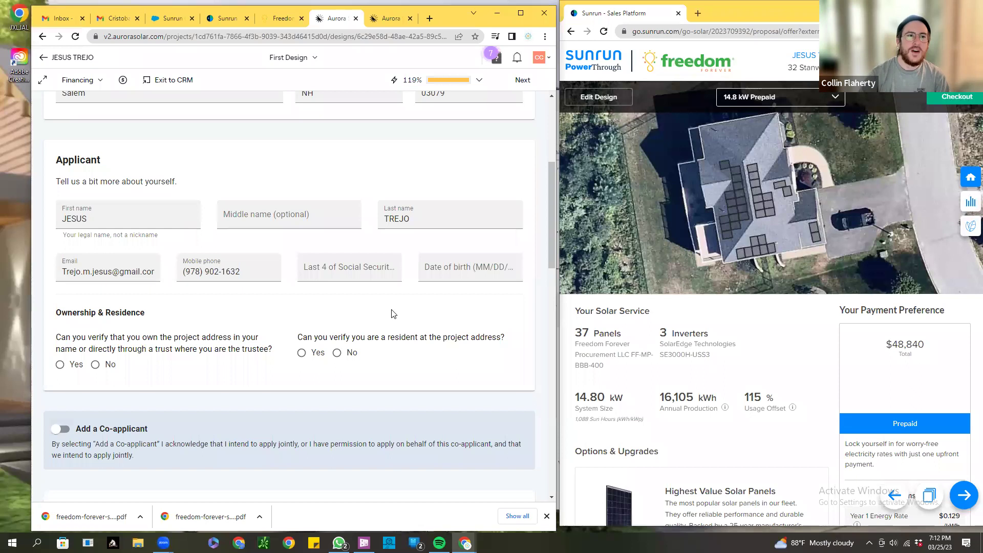
Check the opening page of the customer's web proposal and return to the pre-qualification form
{"action": "left_click", "coordinate": [394, 24]}
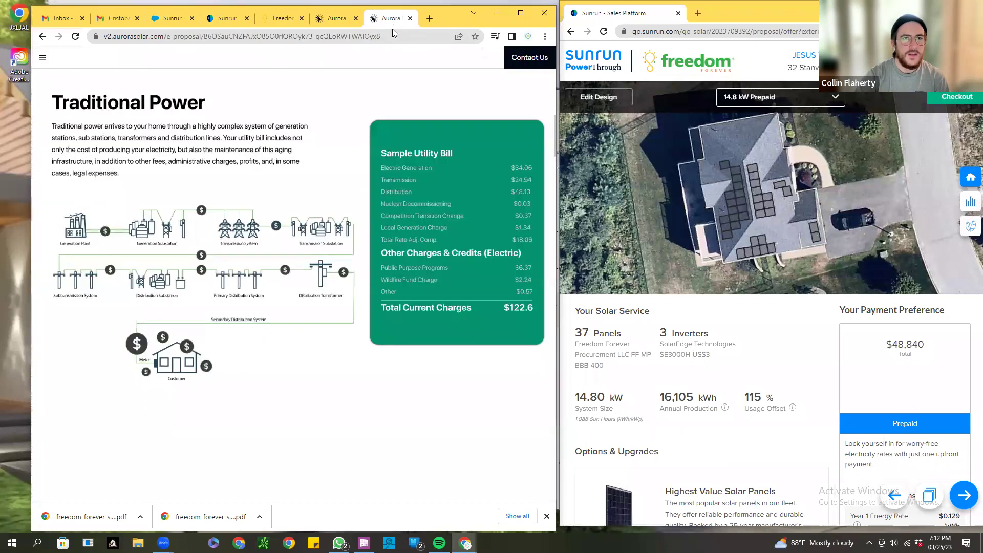
{"action": "scroll", "coordinate": [278, 280], "scroll_direction": "up", "scroll_amount": 10}
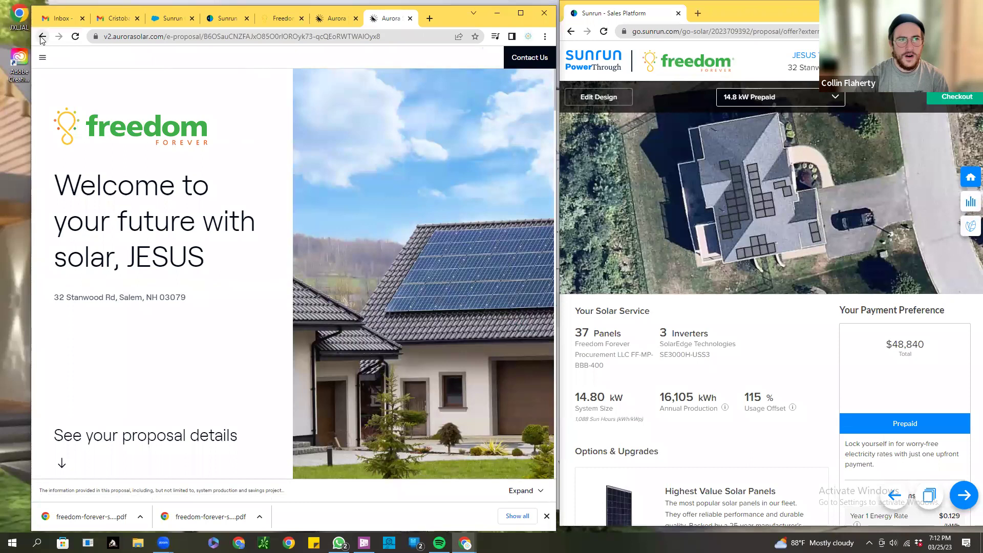
{"action": "left_click", "coordinate": [339, 22]}
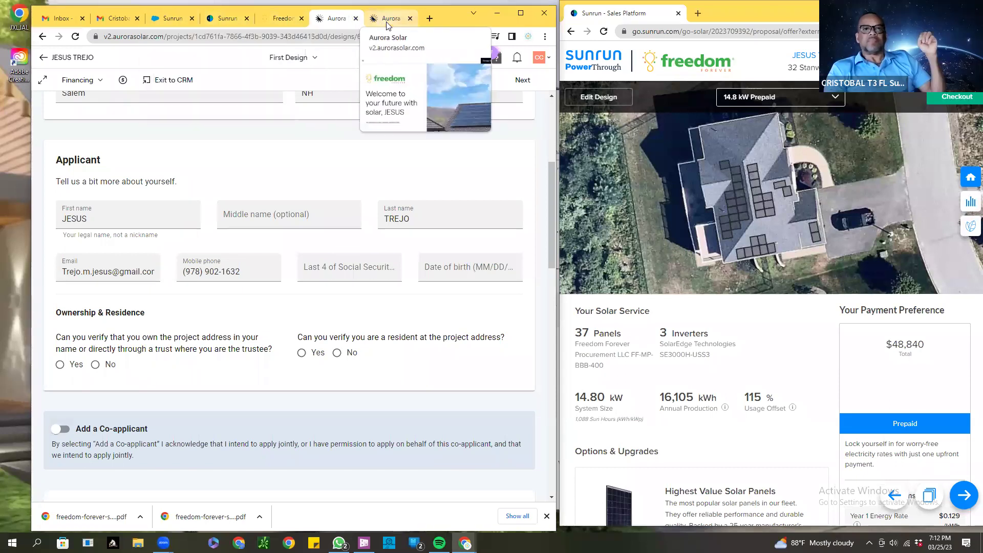
Try to go back from the pre-qualification form to the proposal's Financing page
{"action": "scroll", "coordinate": [418, 161], "scroll_direction": "up", "scroll_amount": 1}
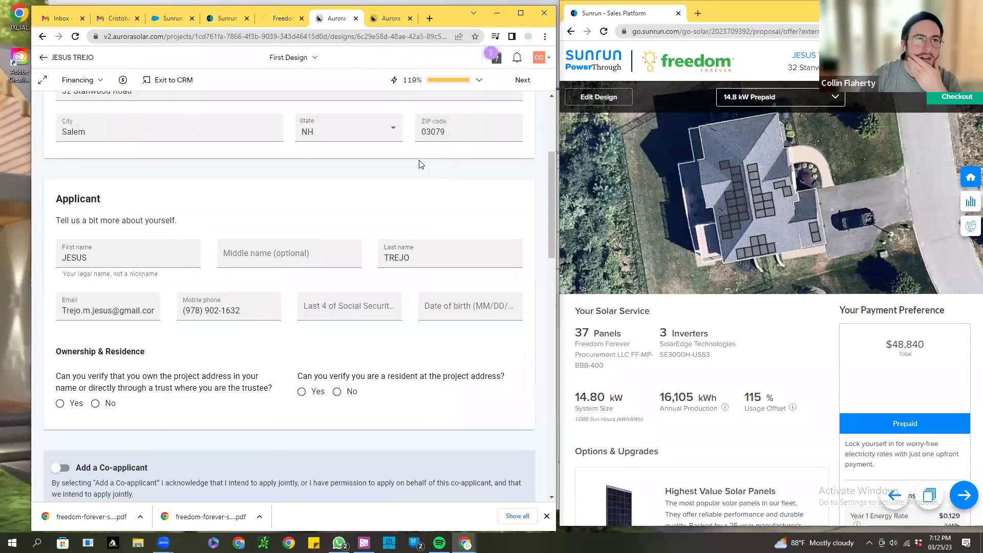
{"action": "scroll", "coordinate": [419, 162], "scroll_direction": "up", "scroll_amount": 3}
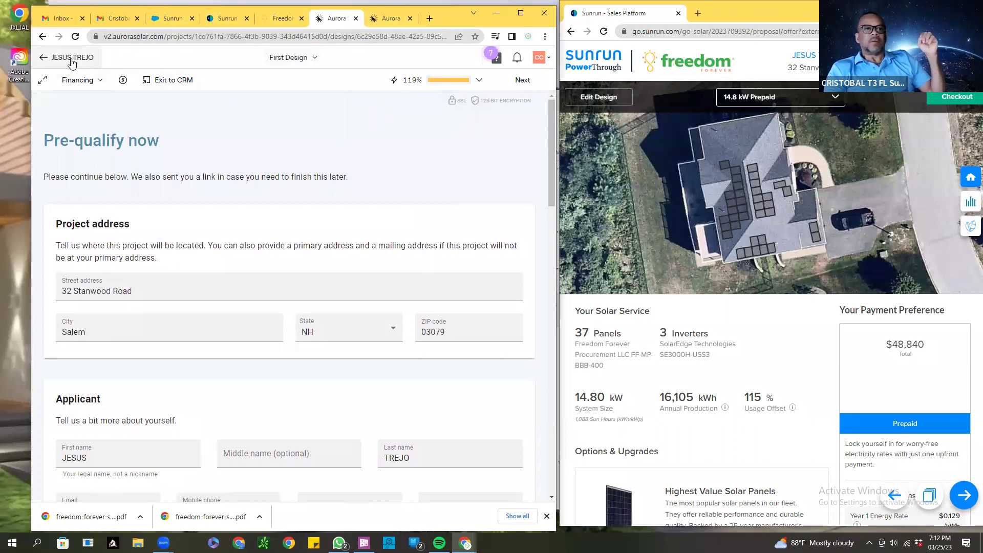
{"action": "left_click", "coordinate": [69, 80]}
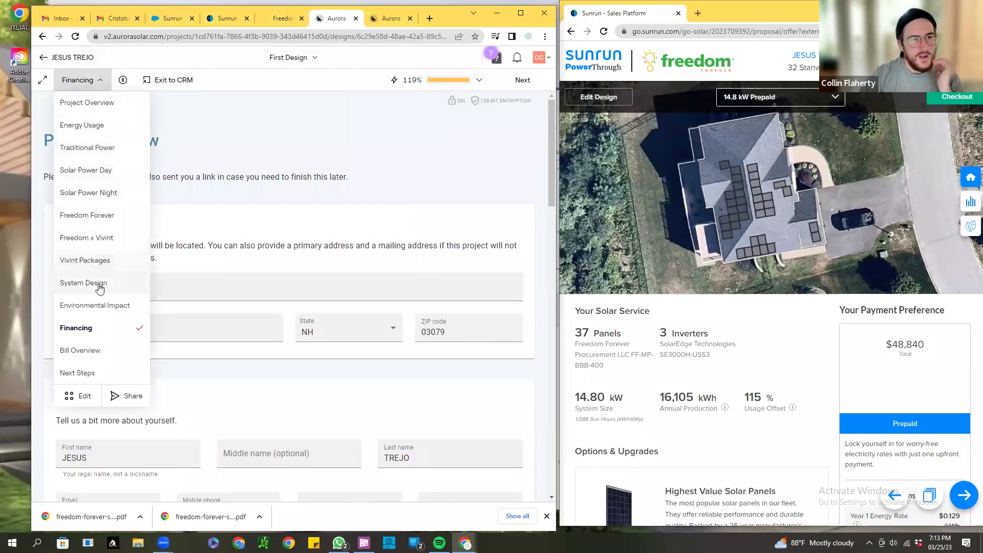
{"action": "left_click", "coordinate": [118, 330]}
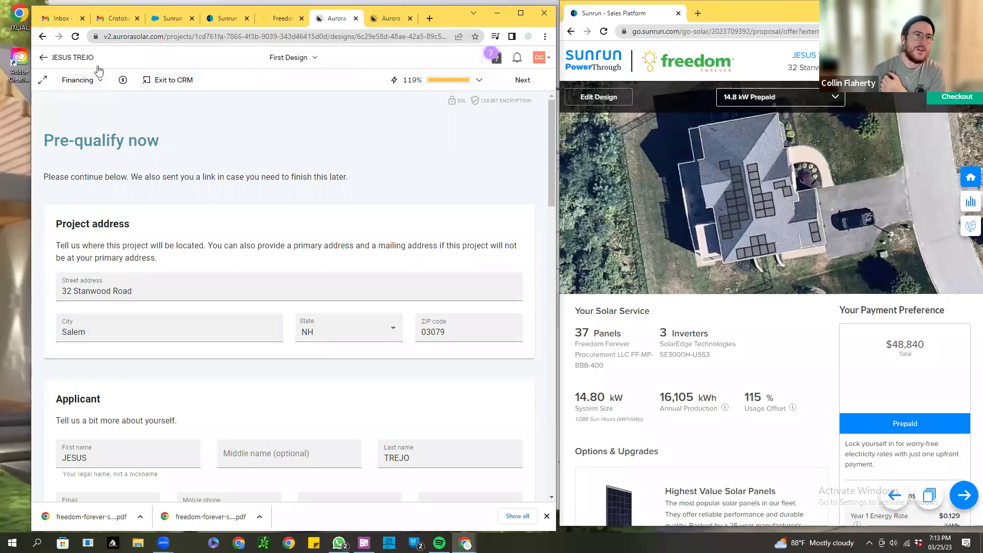
Leave the pre-qualification form for the project dashboard and reopen First Design from the project's designs
{"action": "left_click", "coordinate": [77, 60]}
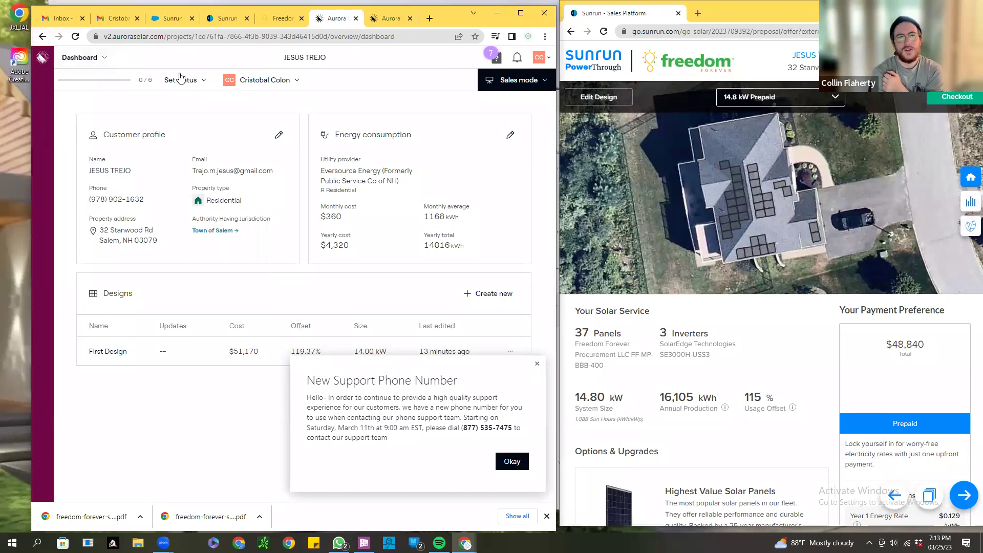
{"action": "left_click", "coordinate": [77, 59]}
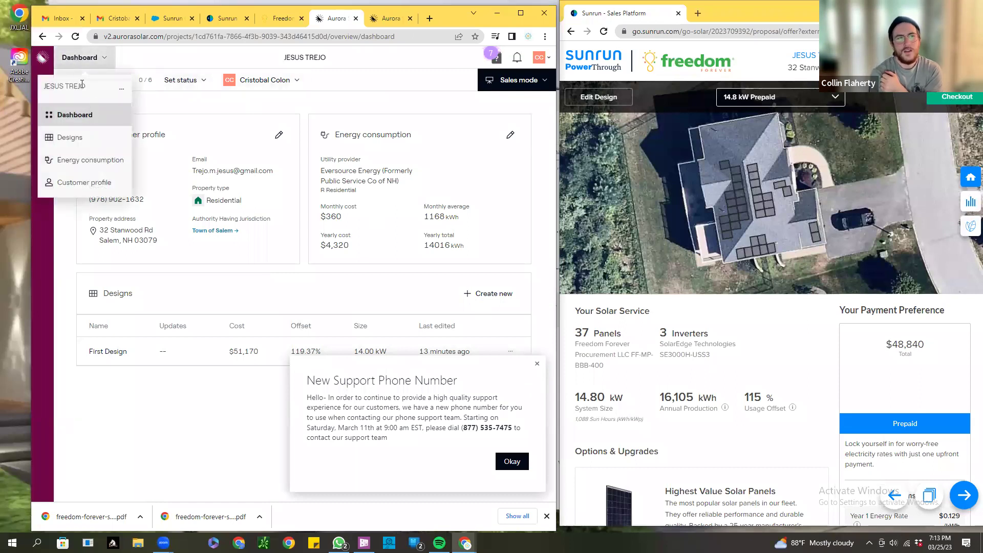
{"action": "left_click", "coordinate": [76, 141]}
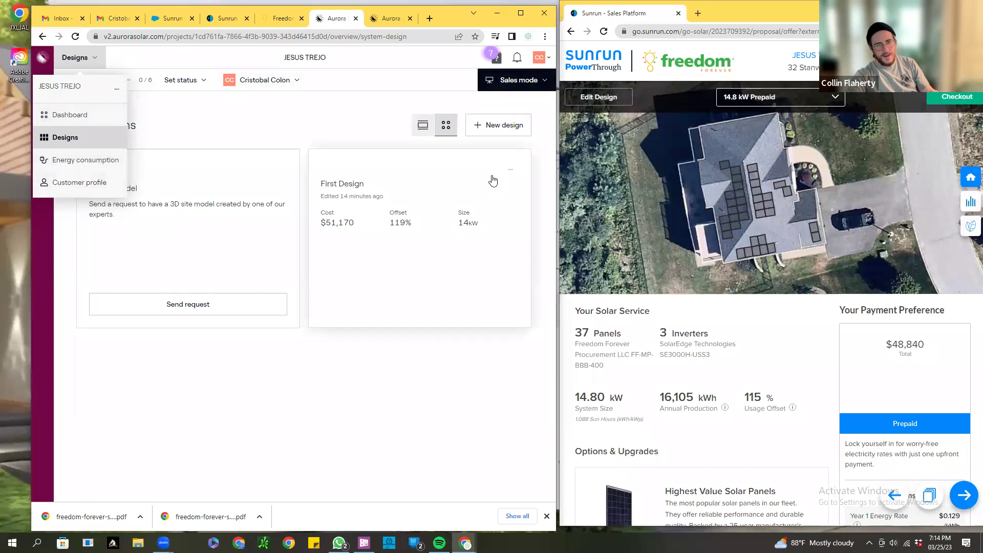
{"action": "left_click", "coordinate": [344, 189]}
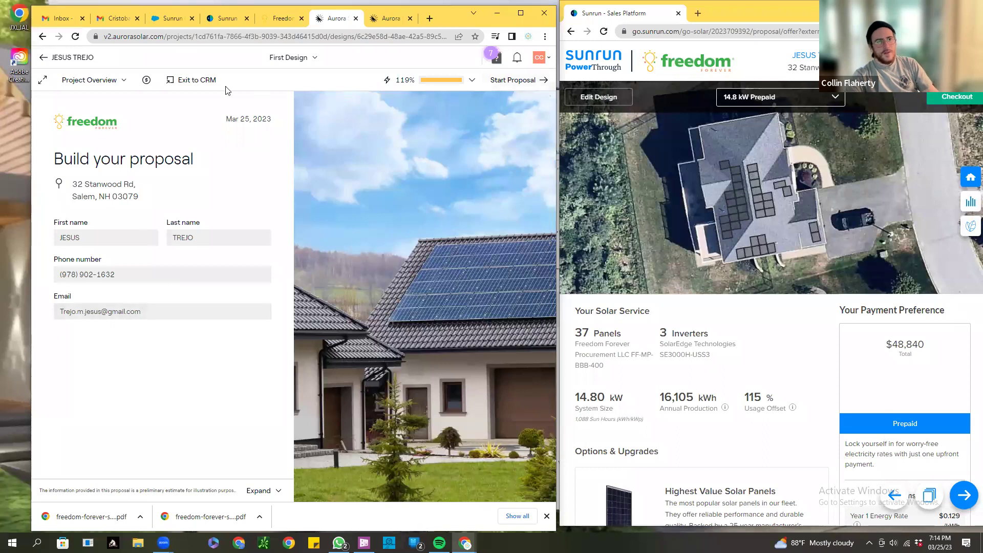
{"action": "left_click", "coordinate": [81, 85]}
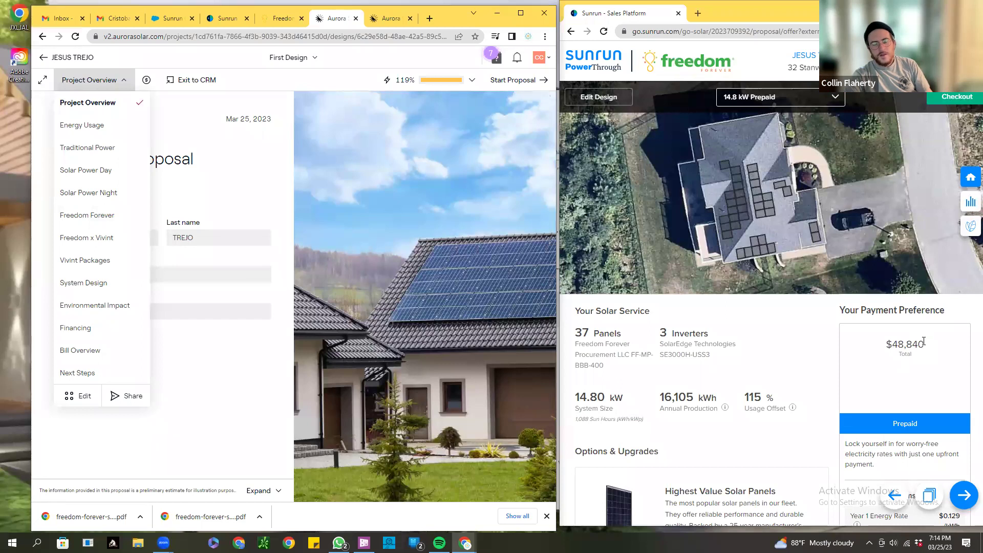
{"action": "left_click", "coordinate": [248, 167]}
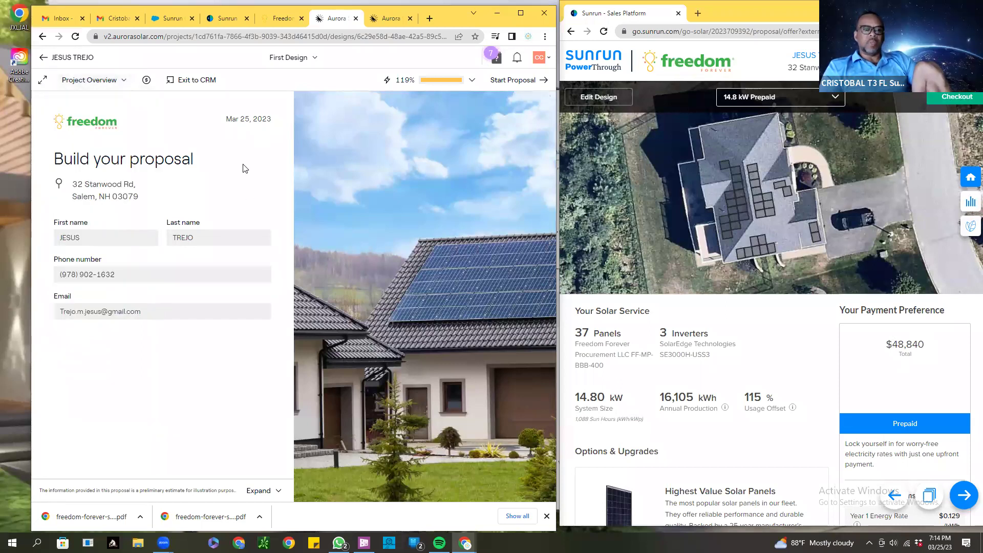
Check the customer's Aurora proposal entry in the Freedom Forever portal and return to First Design
{"action": "mouse_move", "coordinate": [278, 20]}
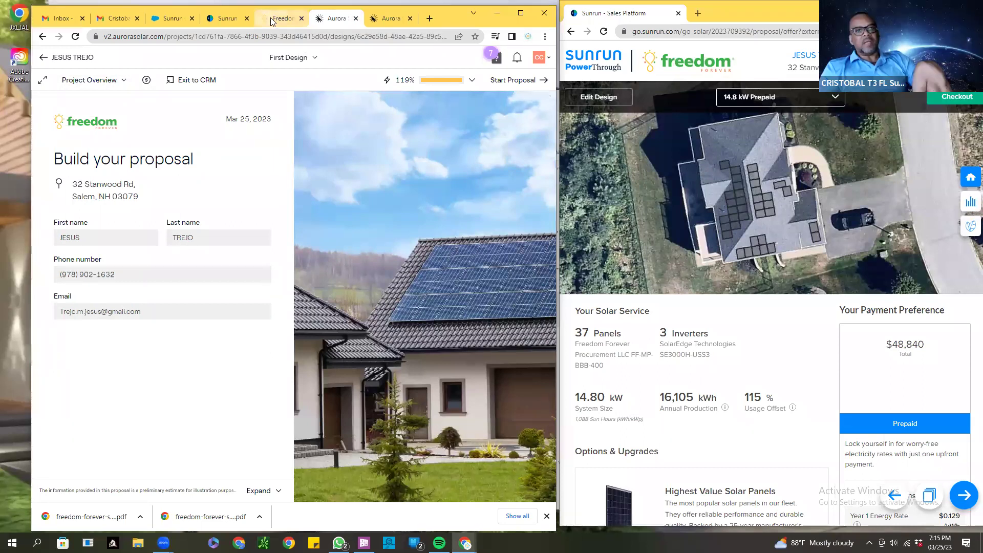
{"action": "mouse_move", "coordinate": [274, 21]}
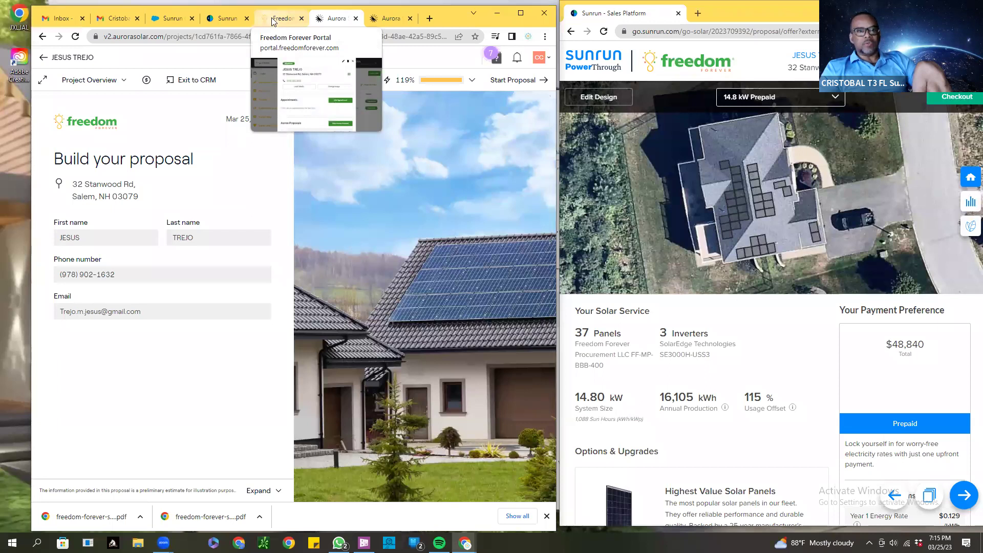
{"action": "left_click", "coordinate": [272, 18]}
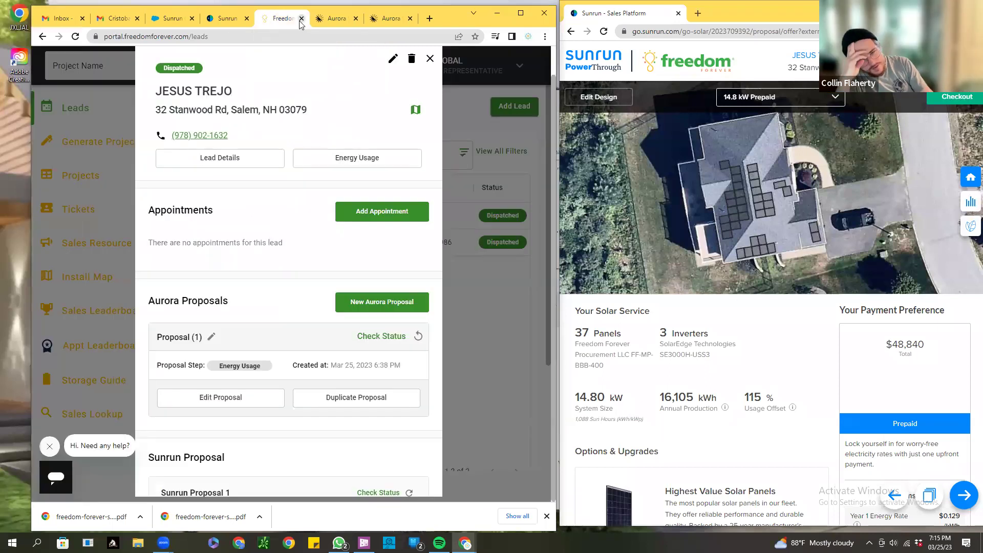
{"action": "left_click", "coordinate": [332, 20]}
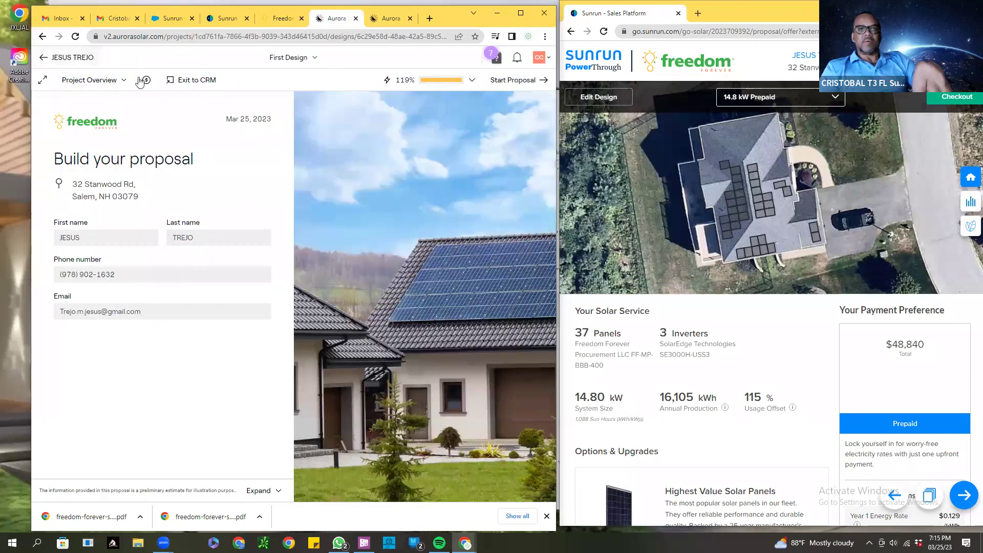
Open the proposal's System Design page and remove the two outer panels from the northern part of the east-facing roof
{"action": "left_click", "coordinate": [100, 82]}
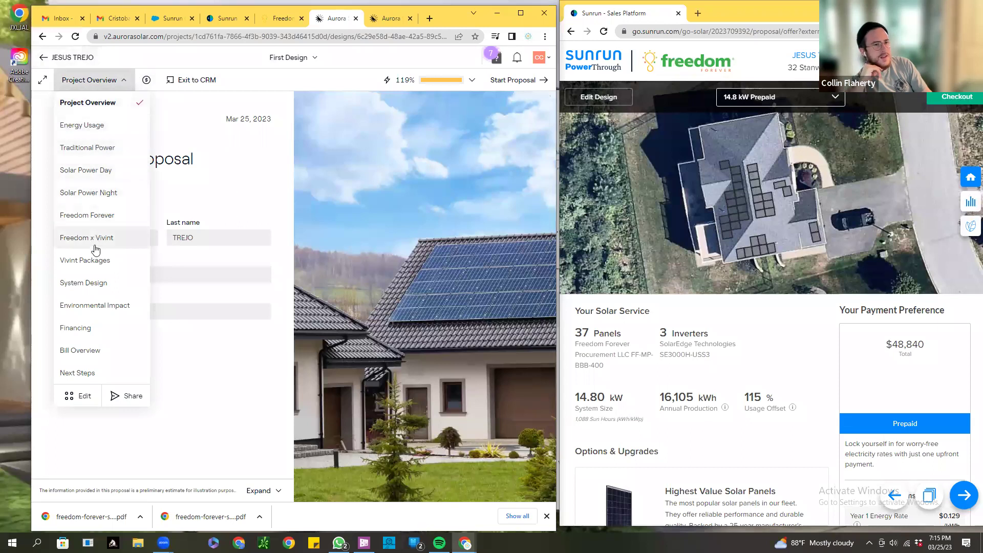
{"action": "left_click", "coordinate": [89, 282]}
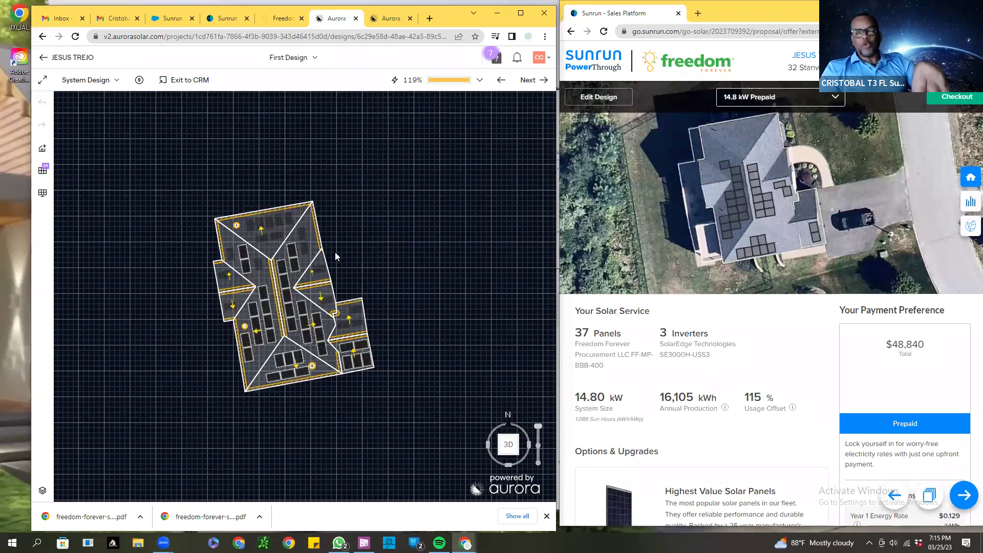
{"action": "left_click", "coordinate": [293, 251]}
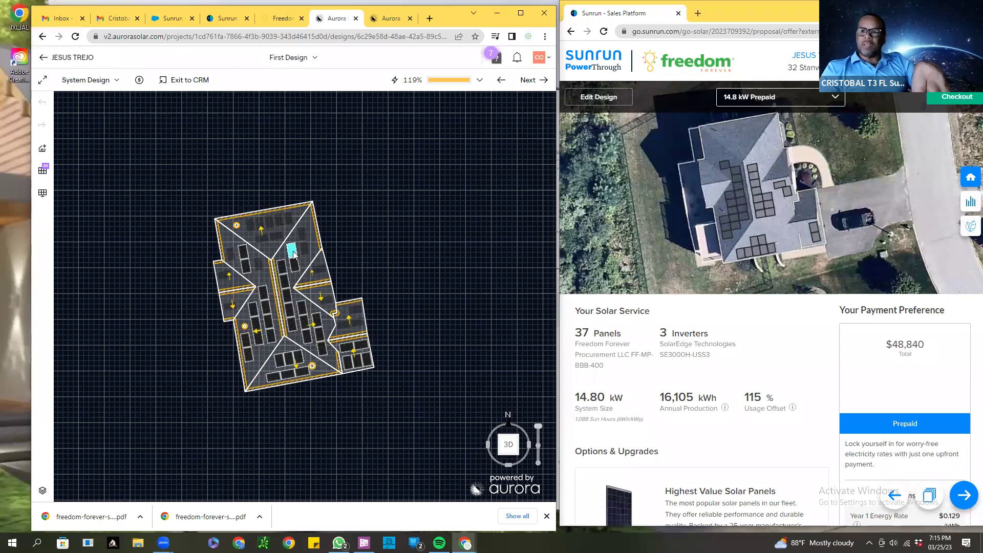
{"action": "key", "text": "Escape"}
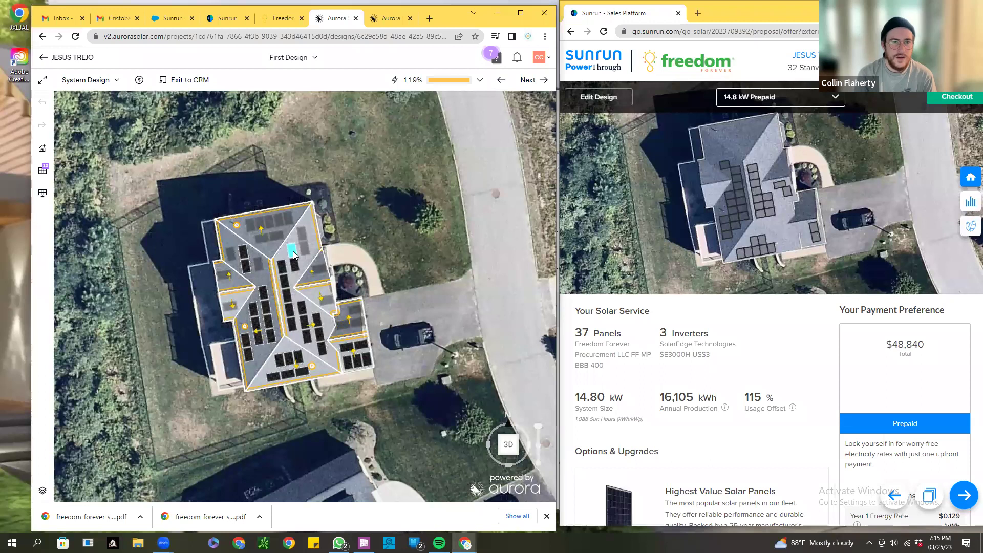
{"action": "left_click", "coordinate": [293, 265]}
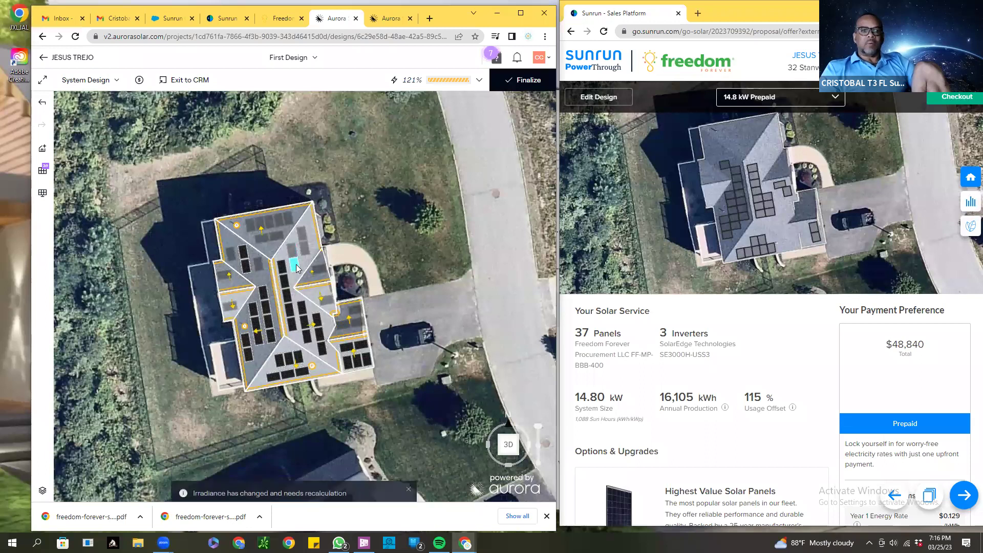
{"action": "key", "text": "Delete"}
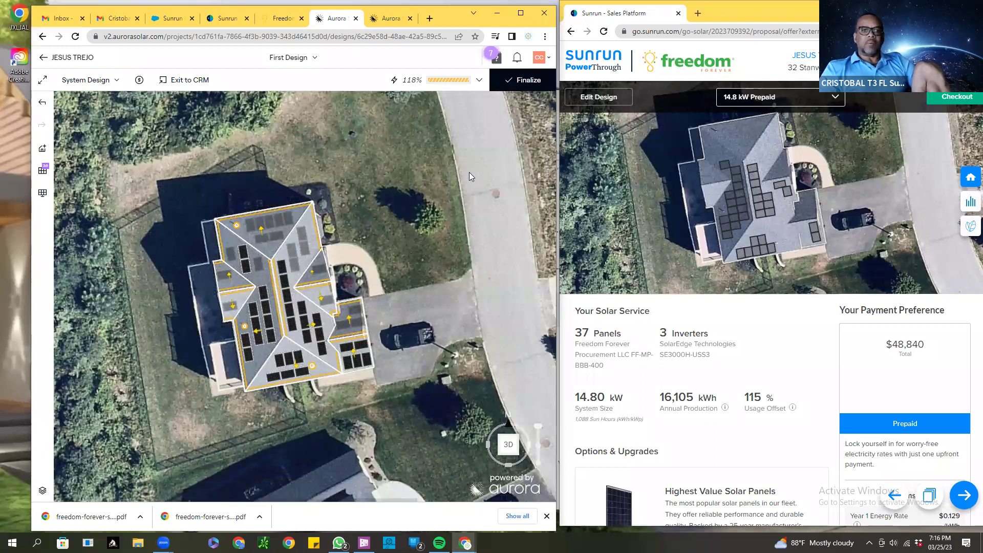